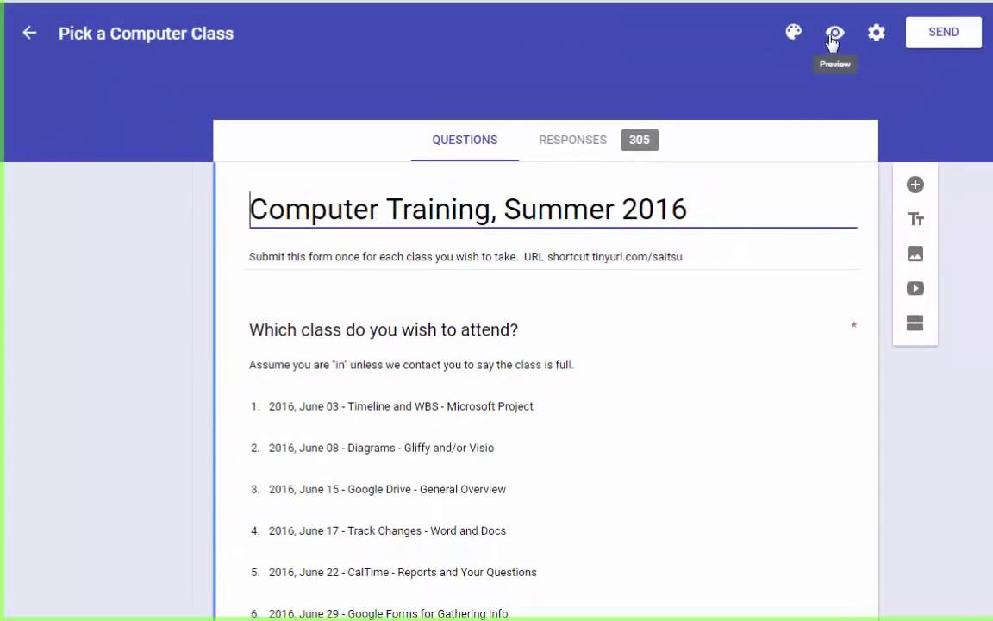
Preview the Computer Training, Summer 2016 form and look through the choices for the class to attend.
left_click(833, 36)
scroll(958, 368, "down", 2)
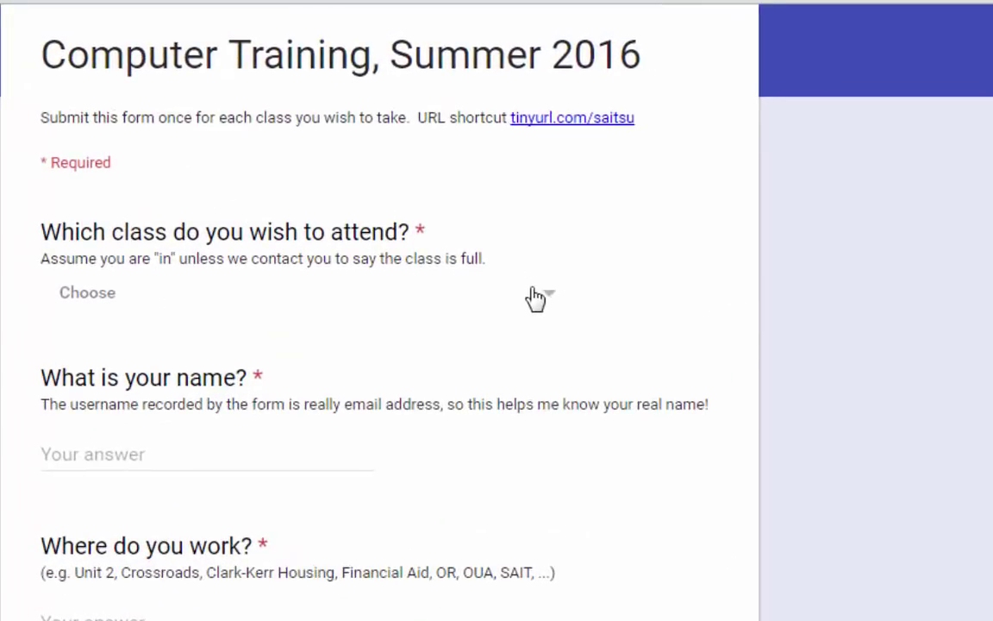
left_click(542, 296)
scroll(409, 534, "down", 1)
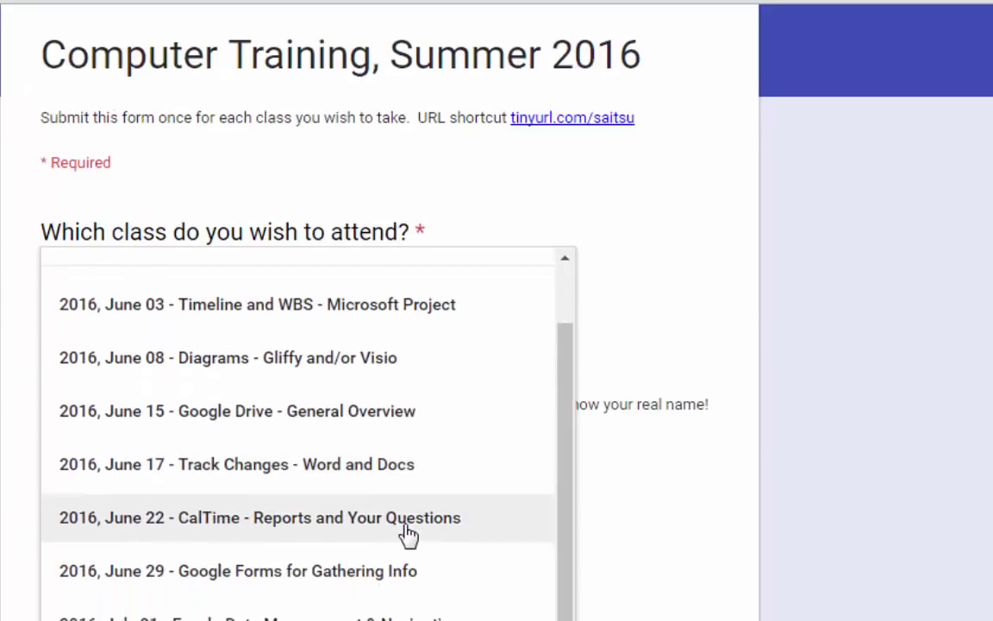
scroll(408, 534, "up", 1)
left_click(719, 293)
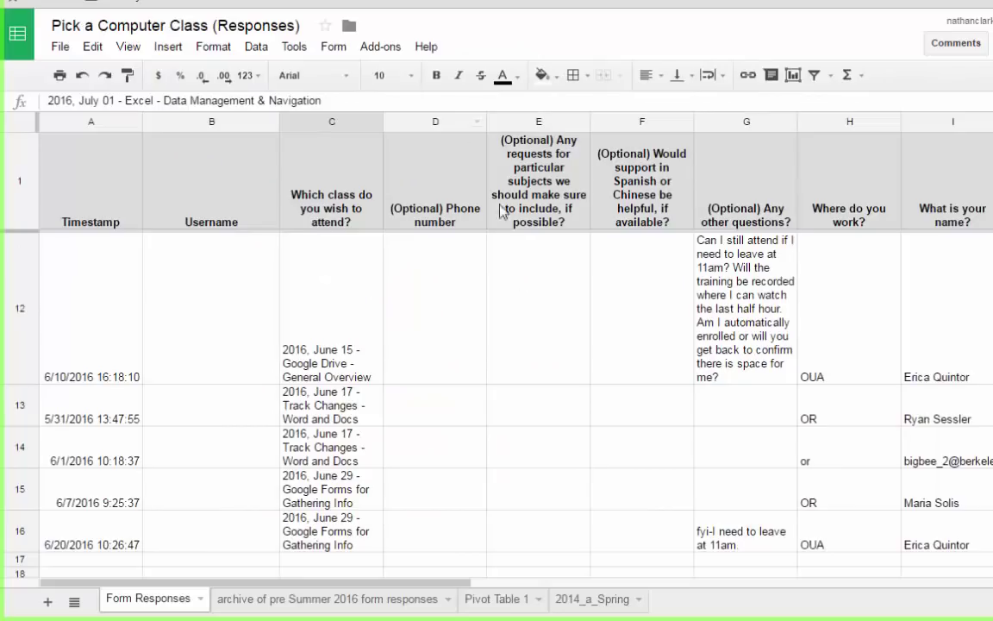
Look over the Pick a Computer Class (Responses) spreadsheet and the outline in the Forms workshop 2016 document.
scroll(532, 349, "down", 4)
scroll(534, 349, "up", 3)
scroll(535, 349, "up", 5)
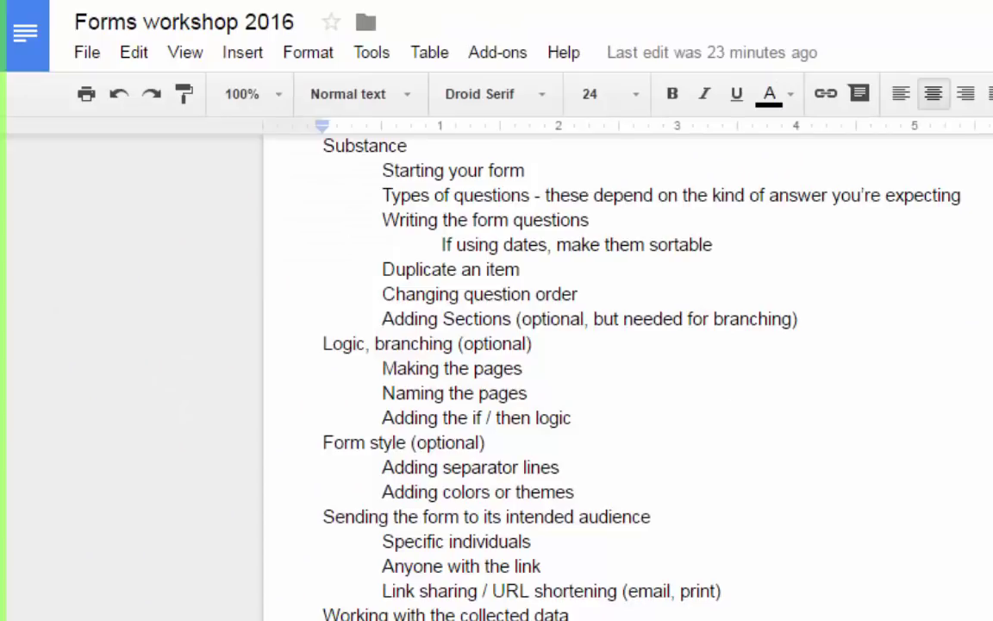
scroll(627, 371, "up", 3)
scroll(628, 371, "up", 1)
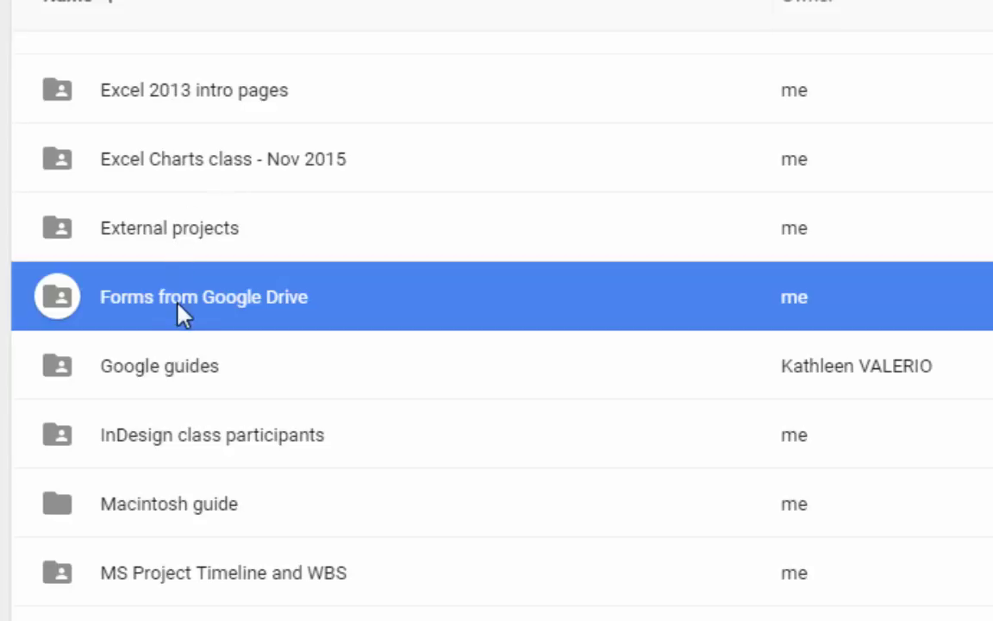
Open the Forms from Google Drive folder, with its Forms workshop 2016 document and Transportation Survey - planning and layout spreadsheet.
double_click(239, 305)
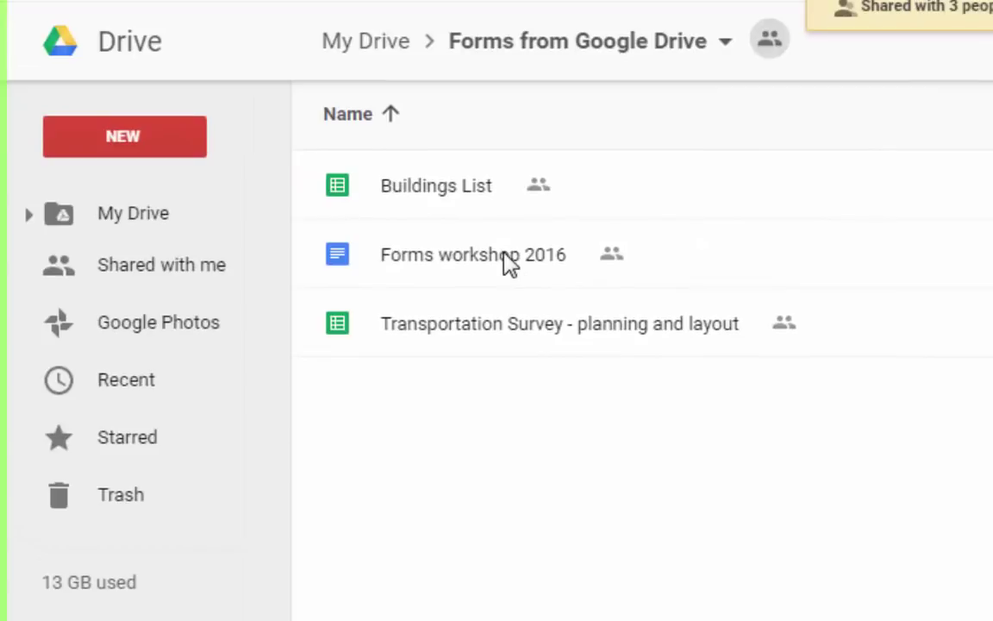
double_click(508, 256)
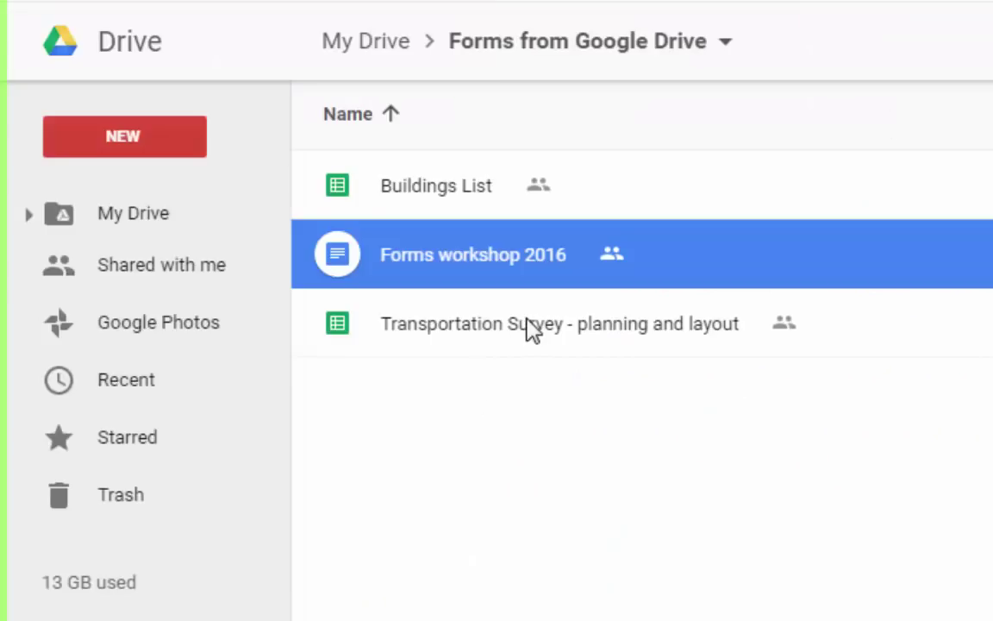
double_click(526, 321)
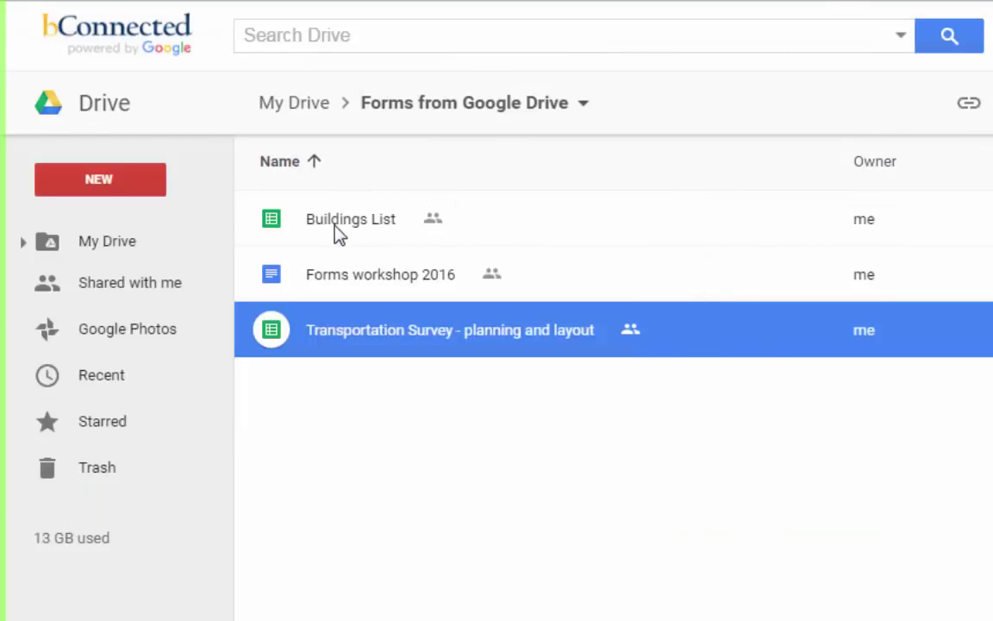
Open the Buildings List spreadsheet and check its building entries in column A from first to last.
double_click(345, 221)
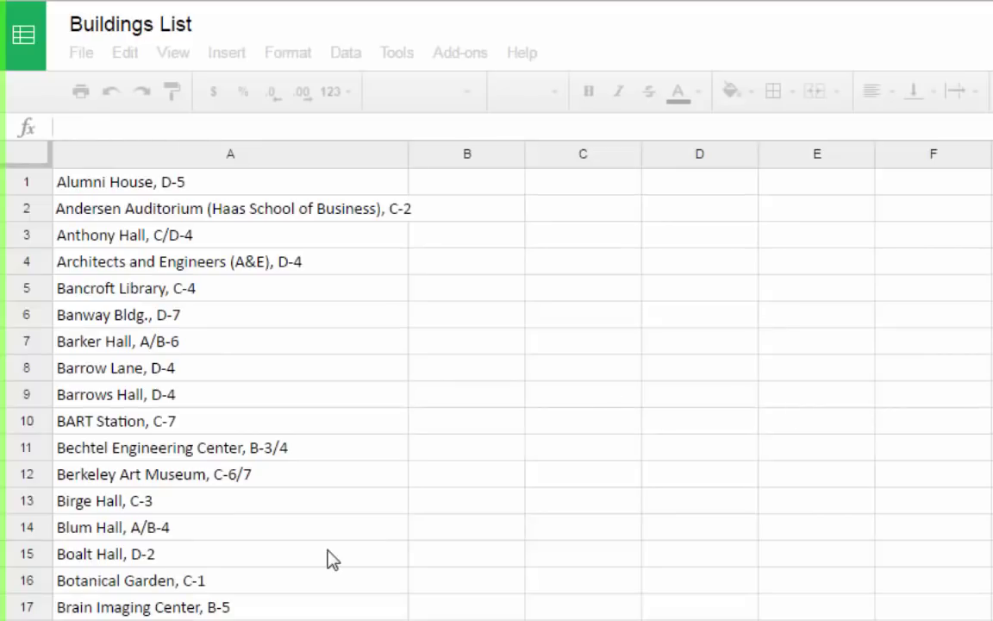
scroll(333, 560, "down", 10)
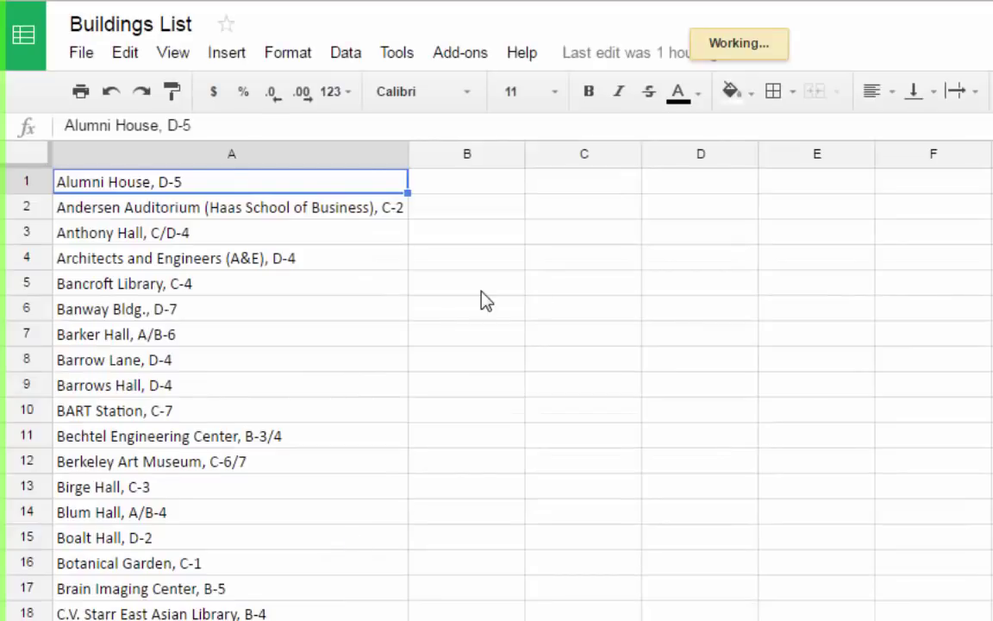
left_click(153, 234)
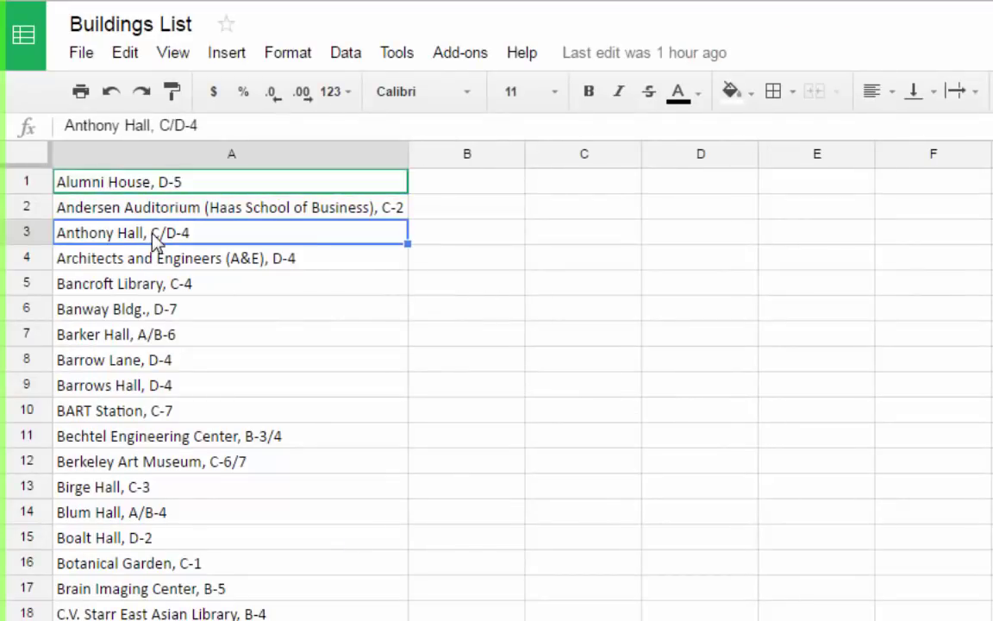
key("ctrl+Down")
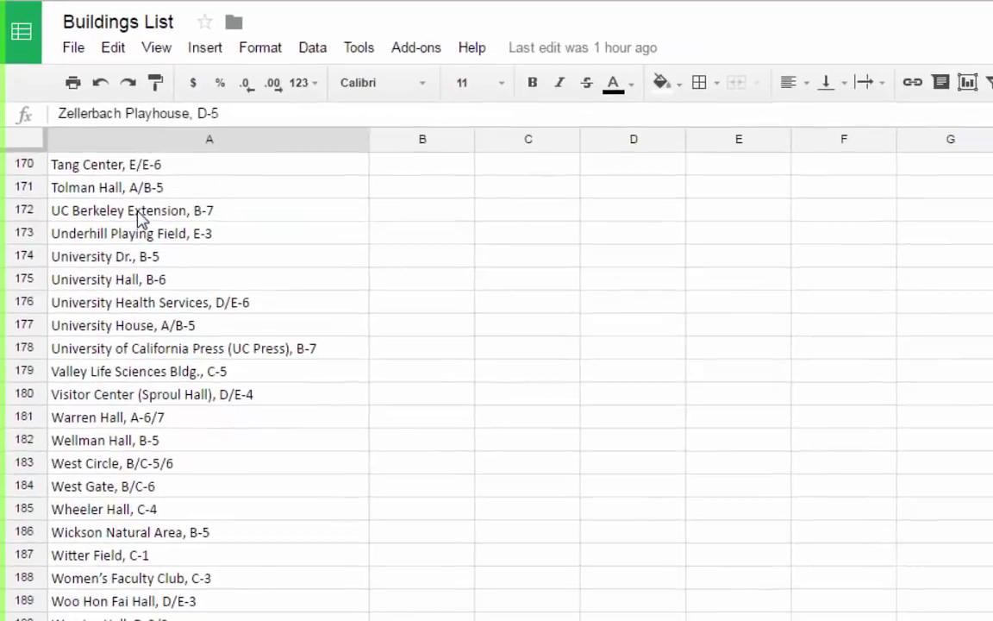
key("ctrl+Up")
key("Down")
key("Up")
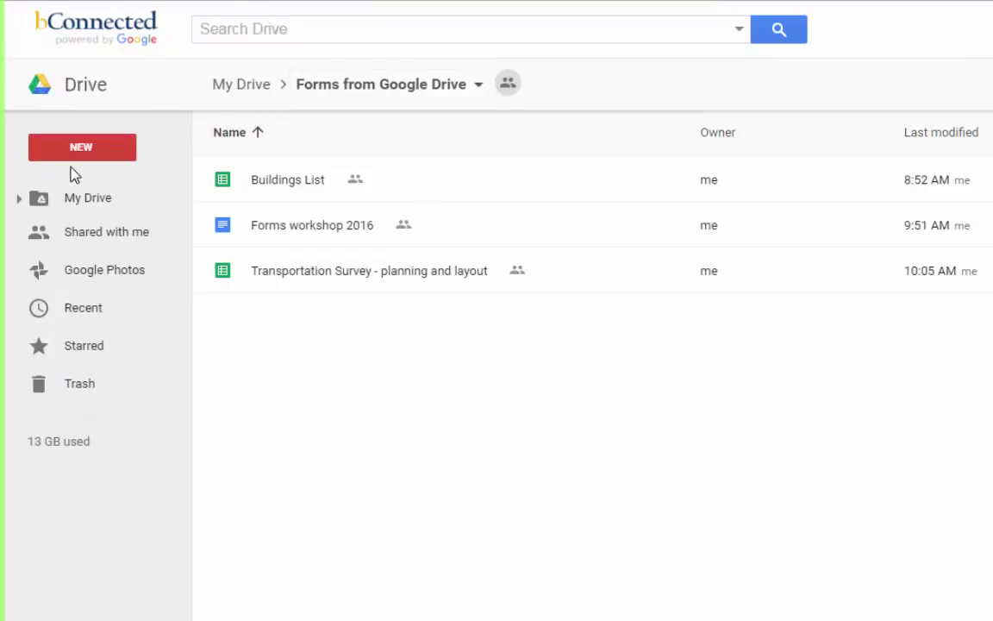
Create a new Google Form in the shared Forms from Google Drive folder, accepting the folder's sharing permissions.
left_click(84, 148)
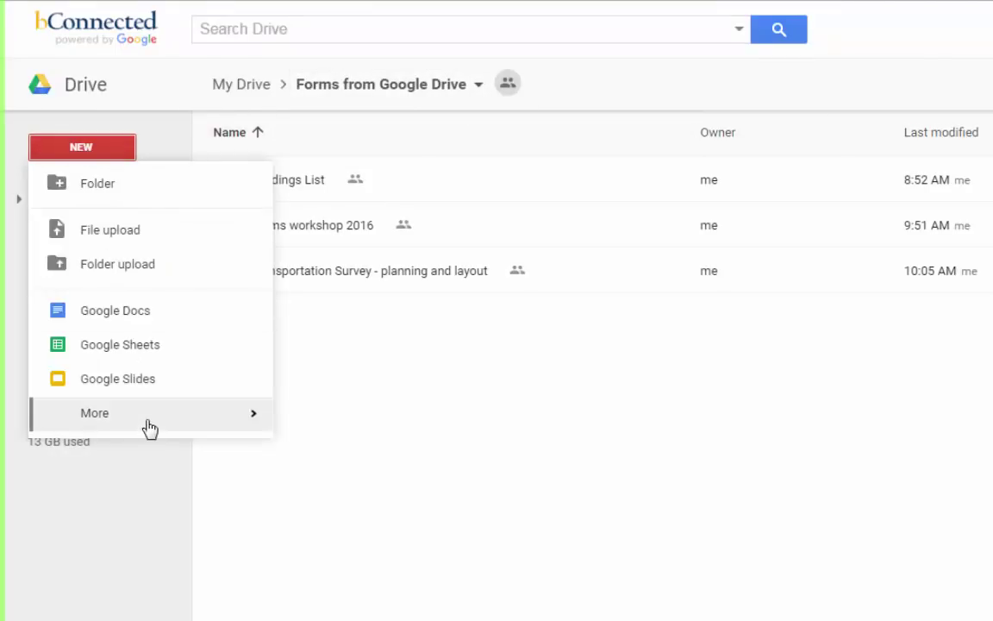
mouse_move(150, 428)
left_click(380, 422)
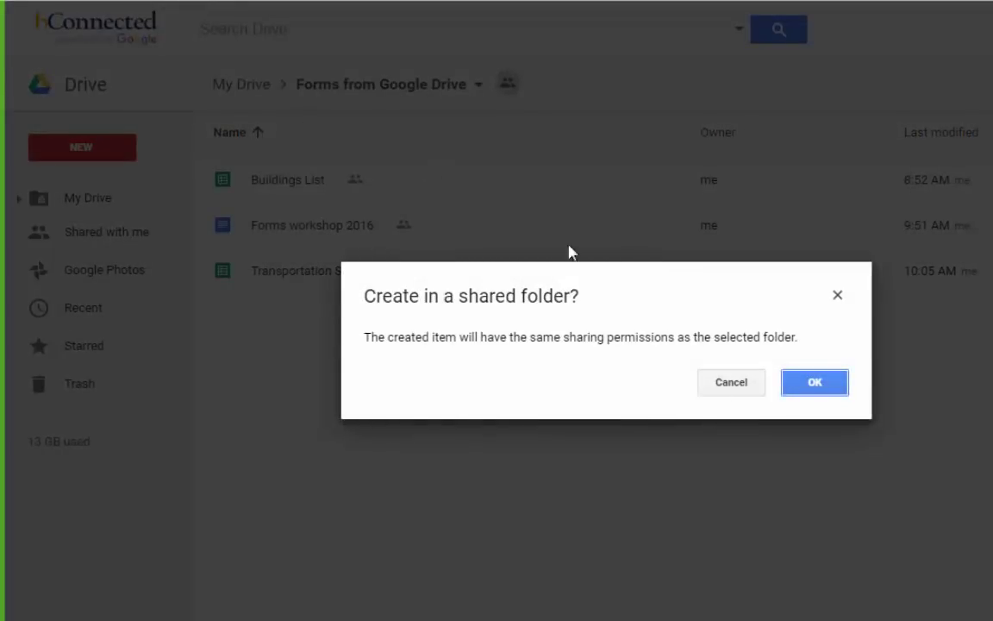
left_click(839, 387)
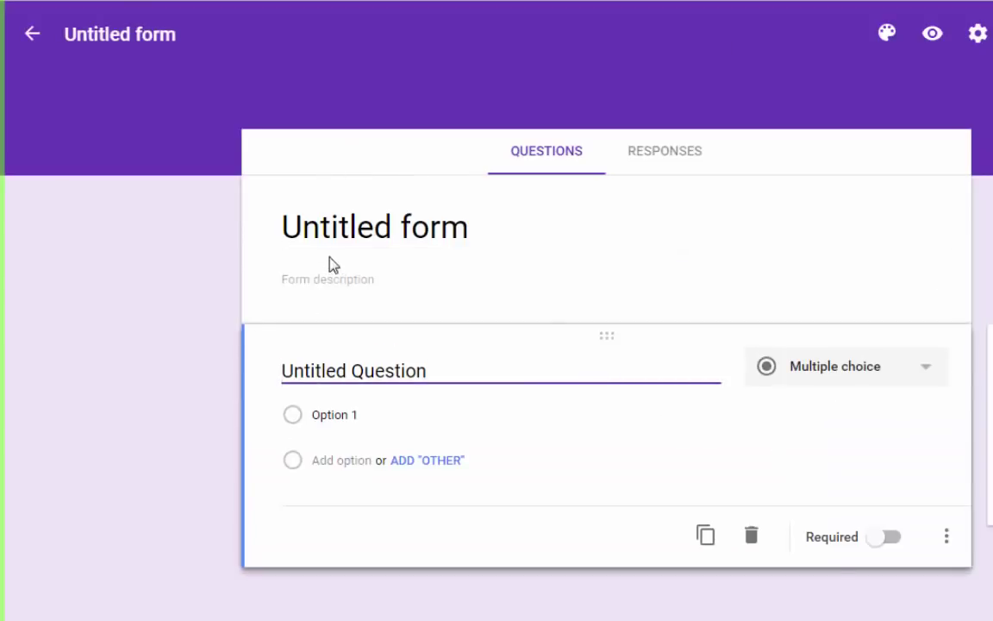
Title the form "Transportation form - " followed by the author's first name, and give the form file the same name.
left_click(345, 225)
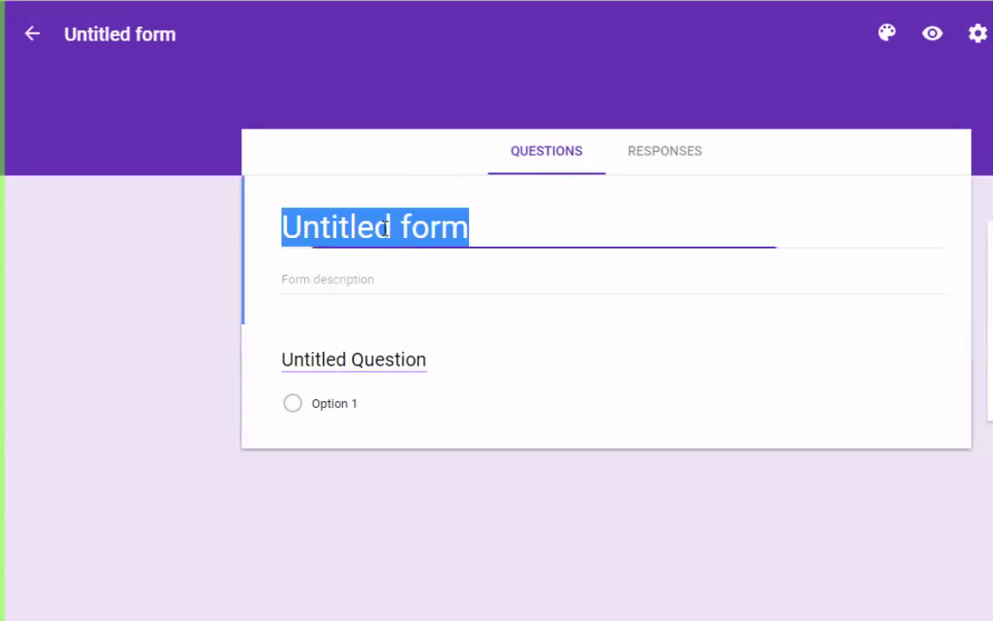
type("Transportation form - Nathan")
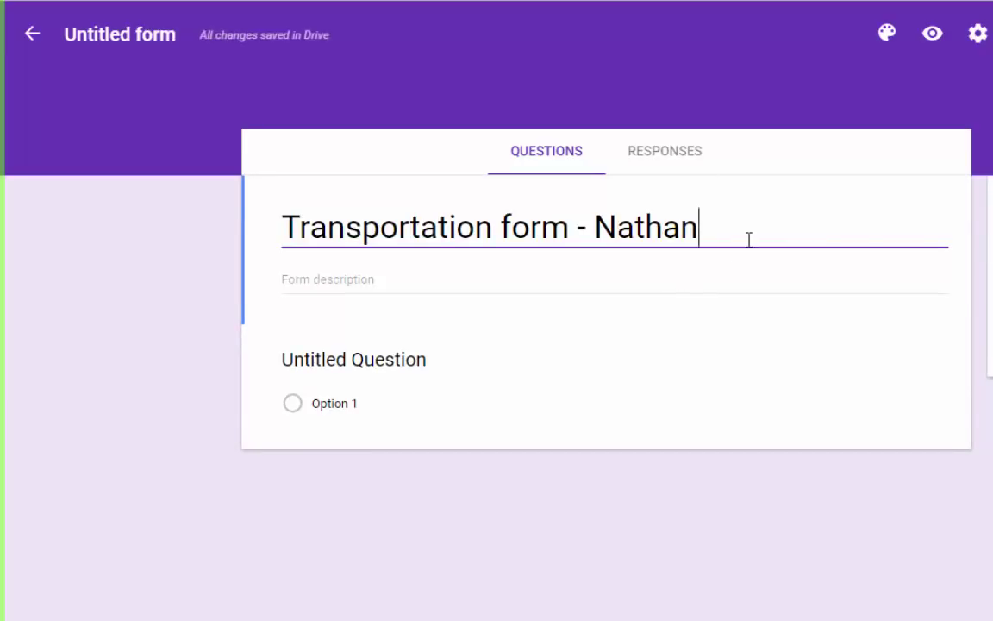
left_click(614, 333)
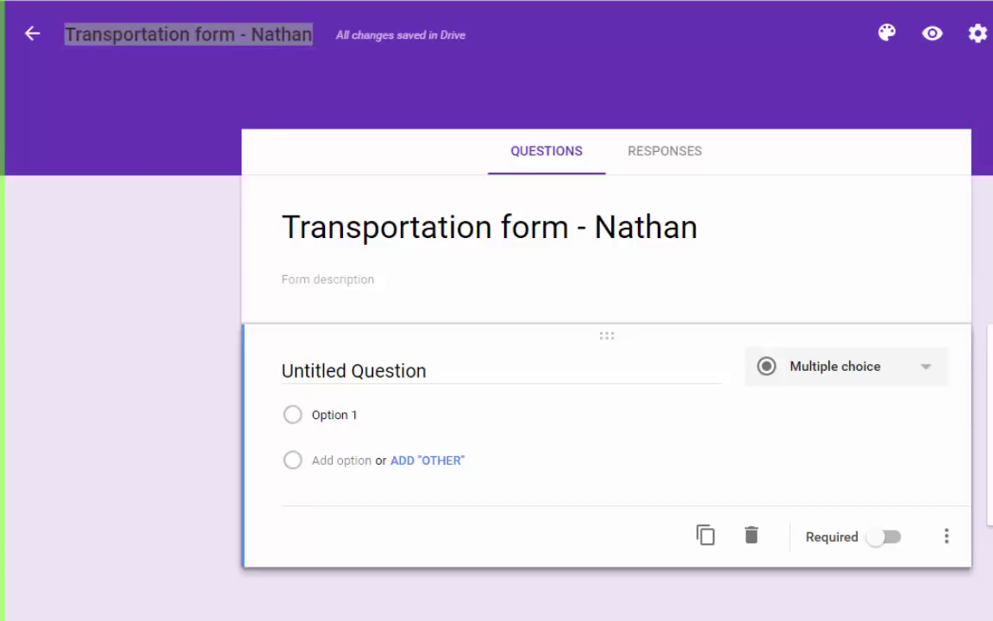
Switch to the Forms workshop 2016 document and find its Question Types section.
key("alt+Tab")
left_click_drag(272, 0, 445, 32)
key("F11")
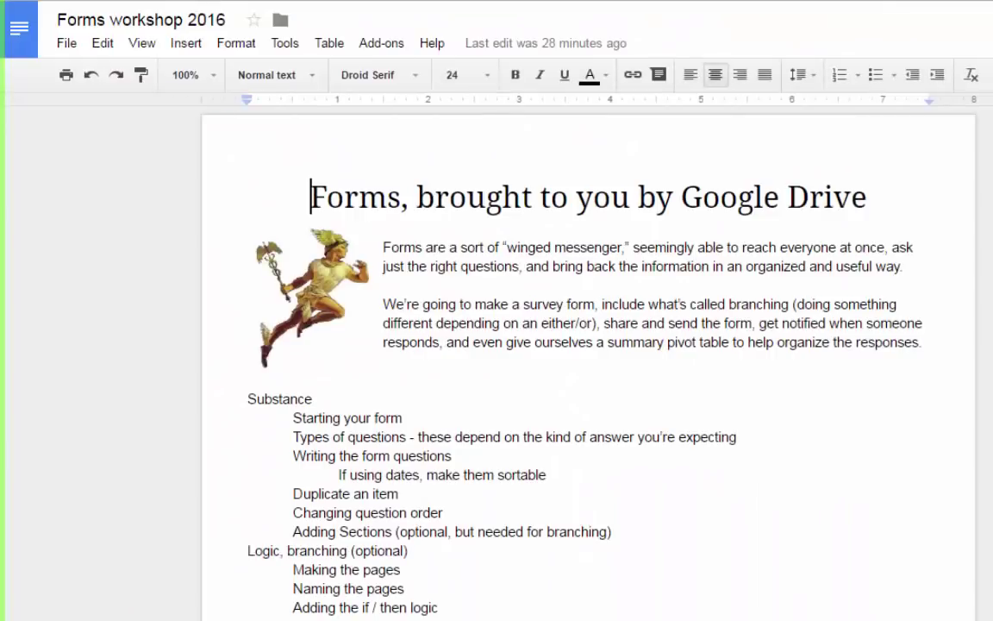
scroll(594, 430, "down", 5)
scroll(594, 430, "down", 8)
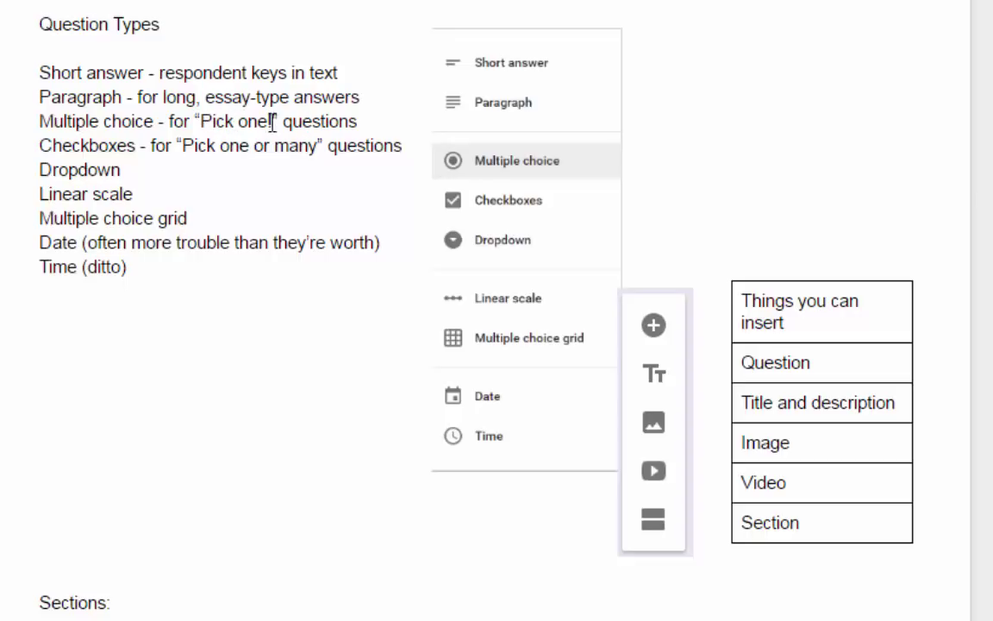
Examine the Multiple choice and Checkboxes entries in the Question Types list, highlighting each line.
left_click_drag(28, 126, 370, 122)
left_click(389, 112)
left_click_drag(31, 122, 419, 127)
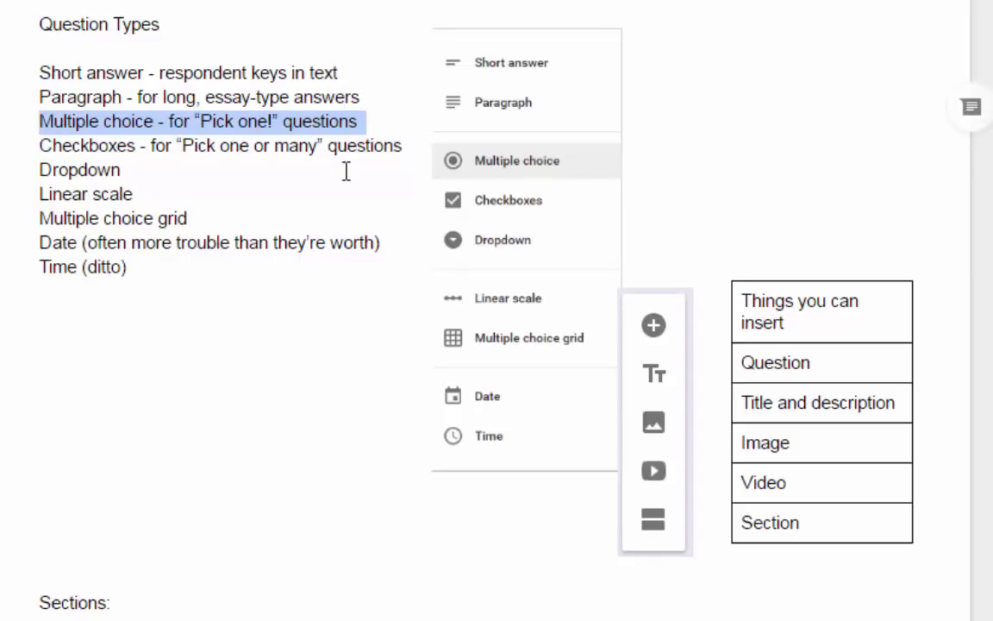
left_click(312, 160)
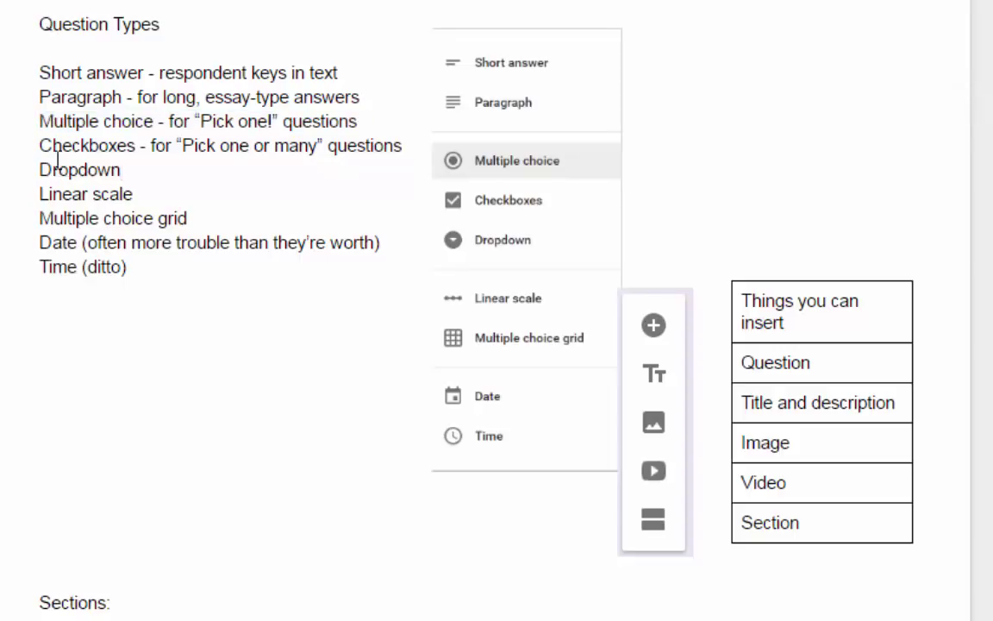
left_click_drag(282, 122, 348, 121)
left_click(422, 128)
triple_click(429, 137)
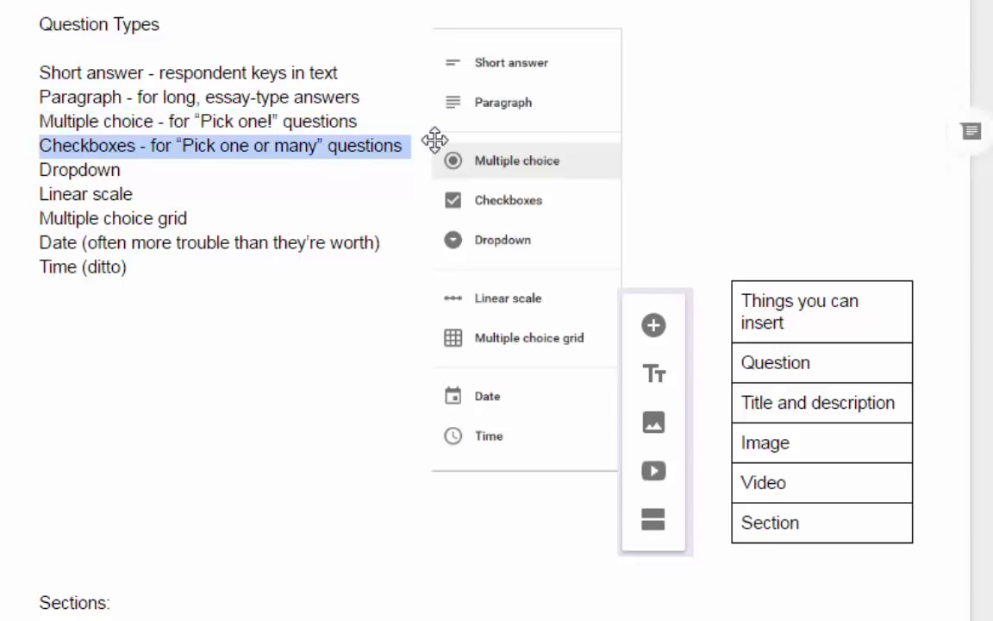
left_click(292, 155)
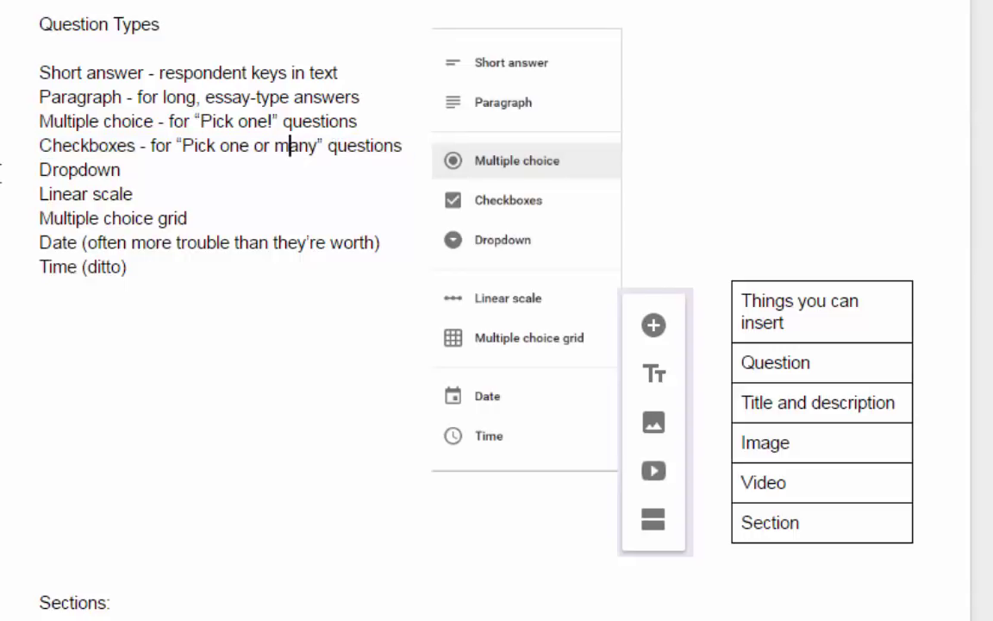
Examine the Dropdown, Linear scale and Multiple choice grid entries in the Question Types list.
left_click_drag(24, 169, 211, 170)
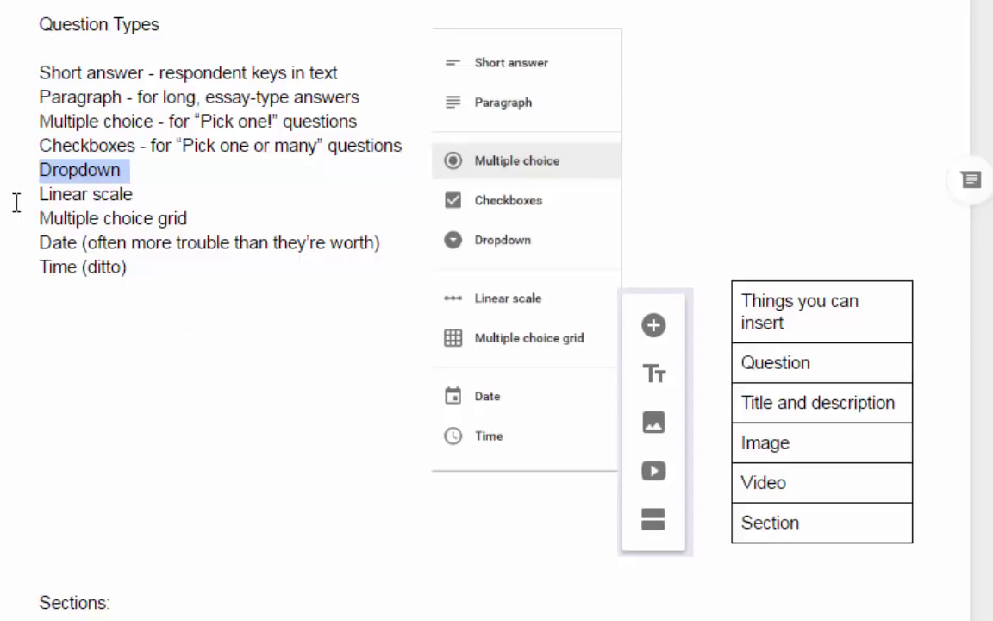
left_click(218, 165)
left_click(226, 188)
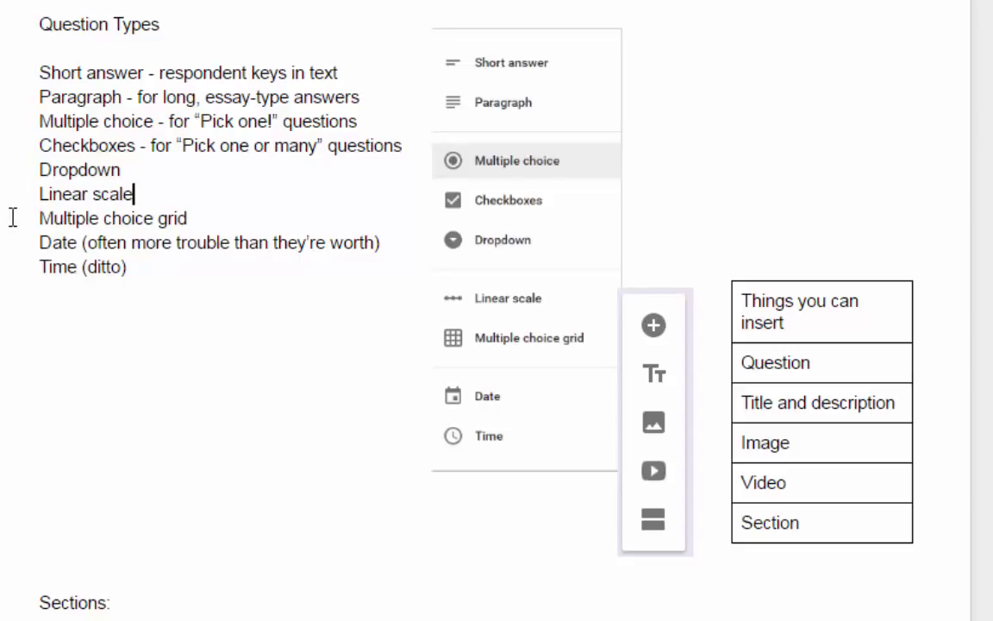
left_click_drag(394, 207, 299, 215)
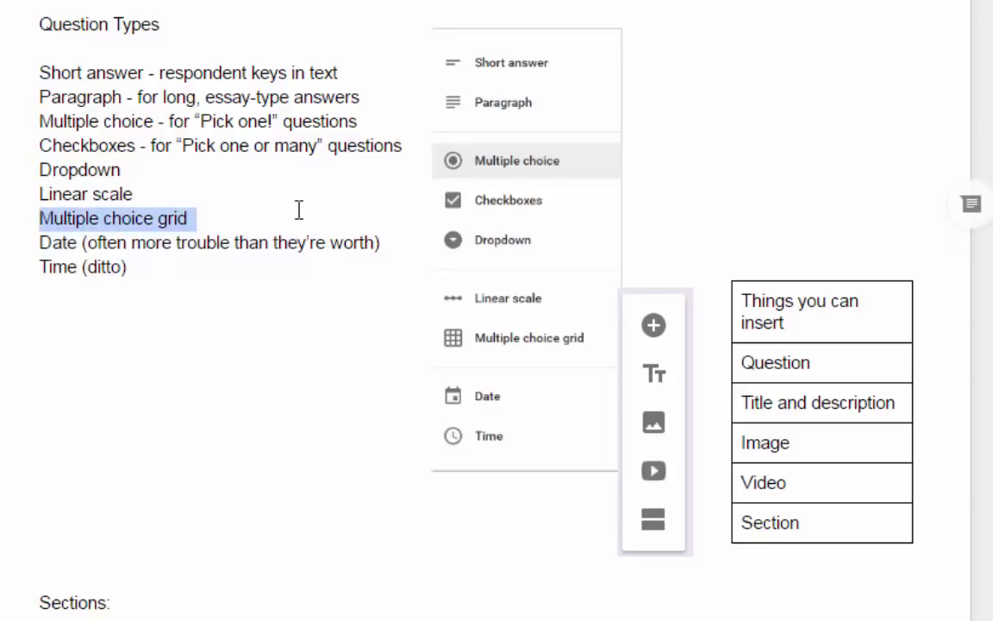
left_click(298, 210)
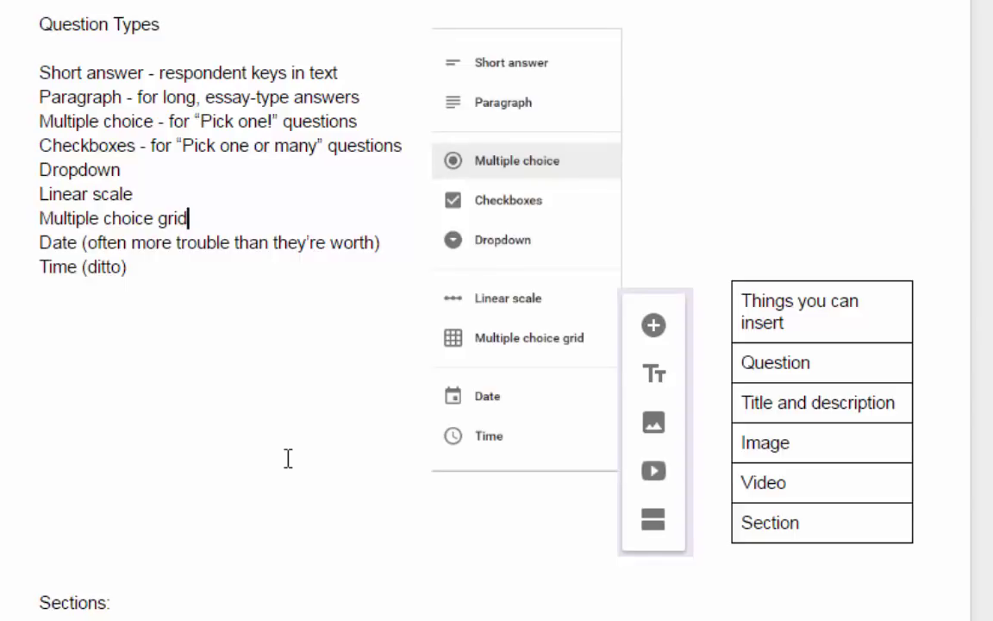
Review the workshop outline, the table of things that can be inserted and the instructions for sections.
scroll(288, 458, "down", 4)
scroll(288, 458, "up", 20)
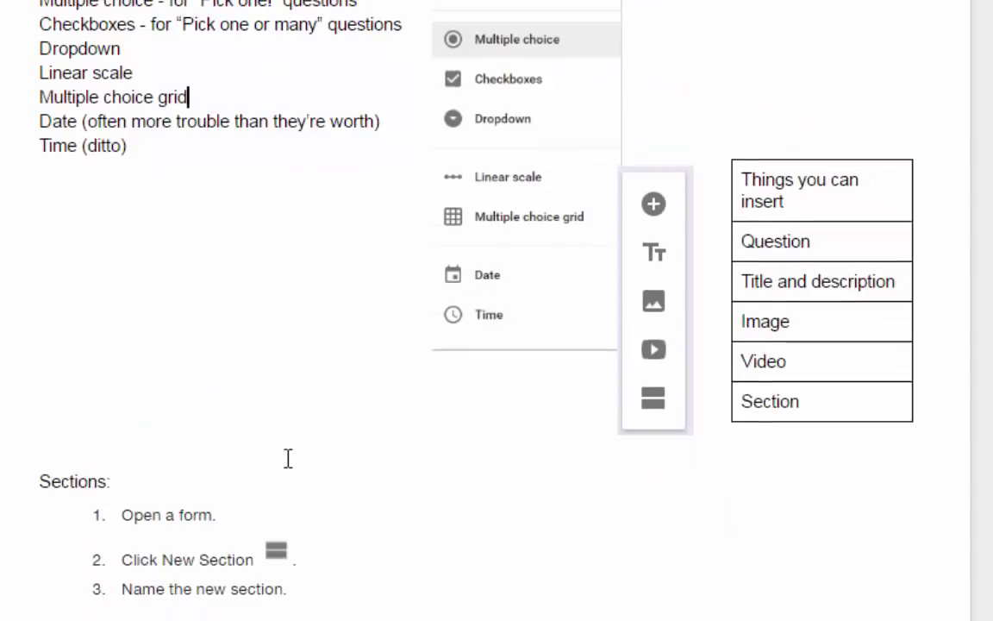
scroll(288, 458, "up", 1)
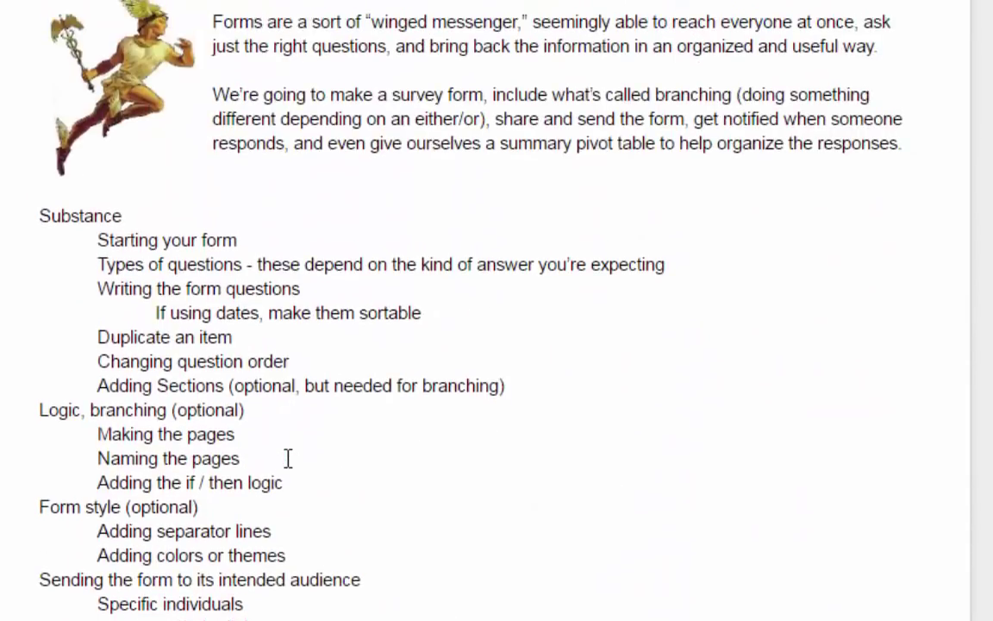
scroll(536, 466, "down", 3)
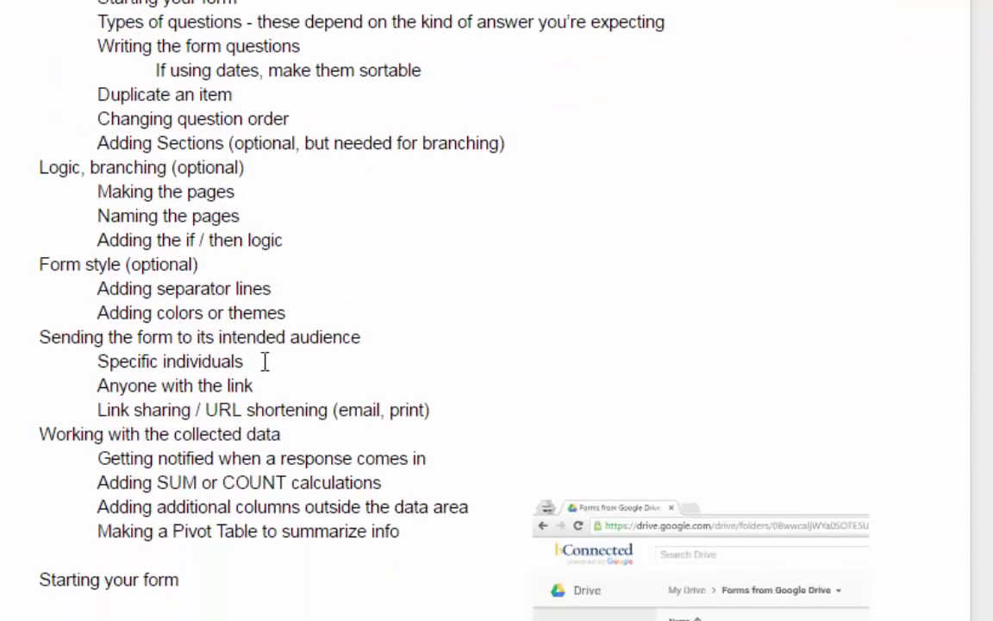
scroll(242, 371, "up", 2)
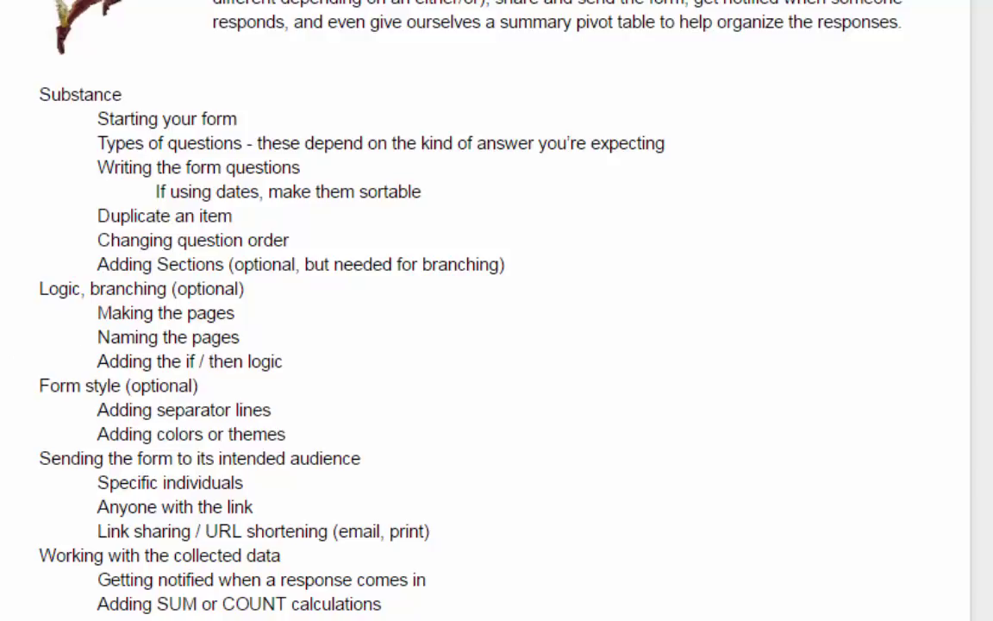
scroll(62, 443, "down", 10)
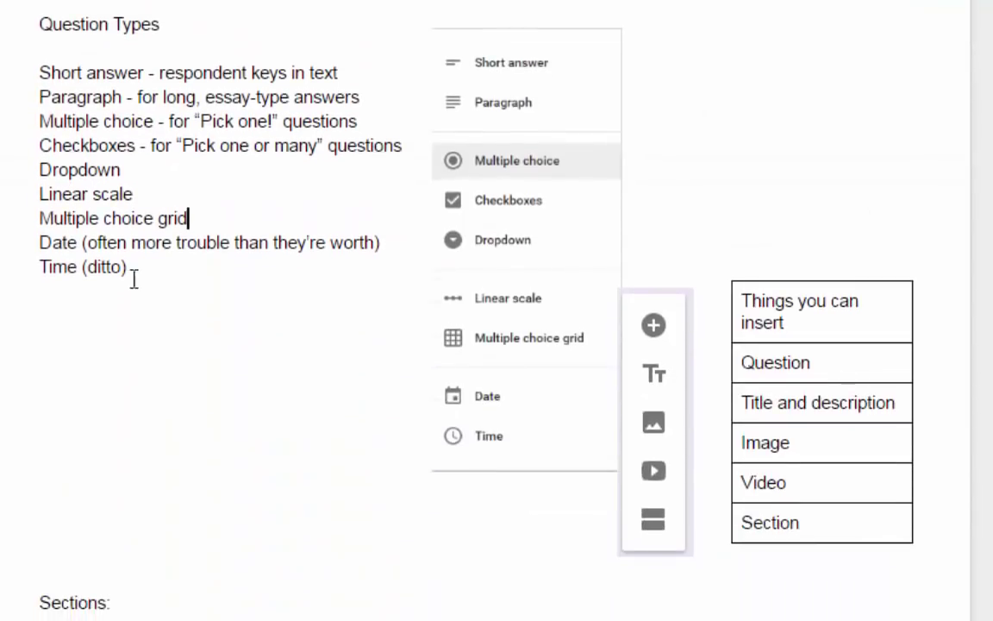
scroll(195, 339, "down", 3)
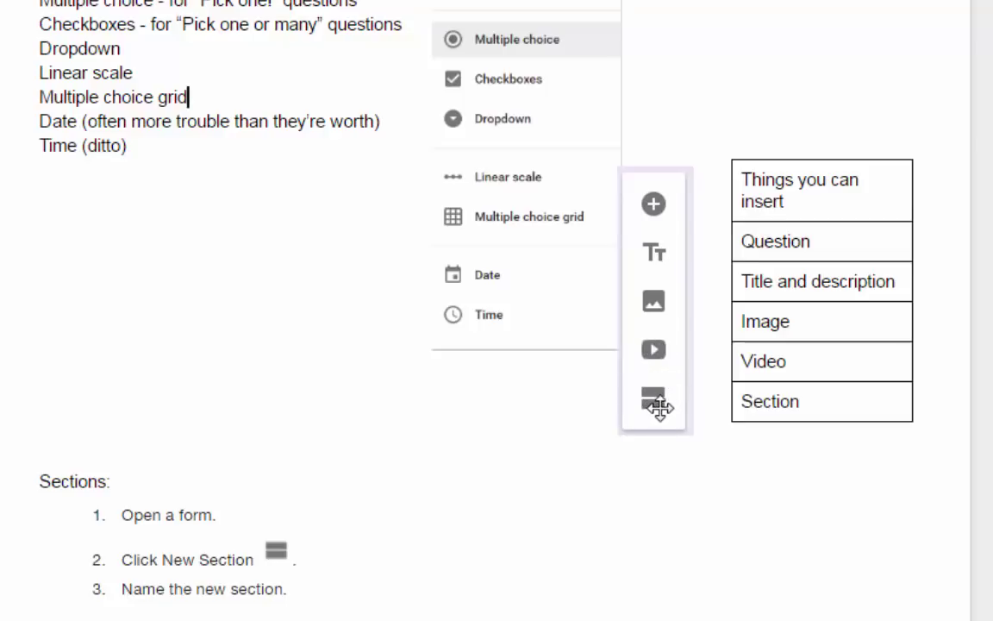
Review the workshop document's instructions for logic and branching and its table of example transportation survey questions.
scroll(661, 407, "down", 5)
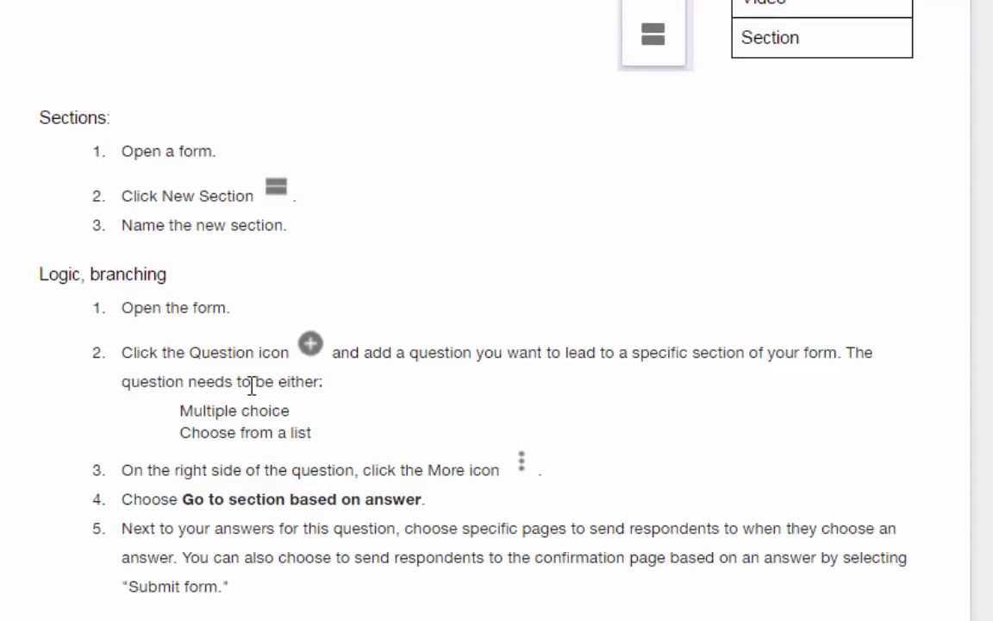
scroll(252, 385, "down", 7)
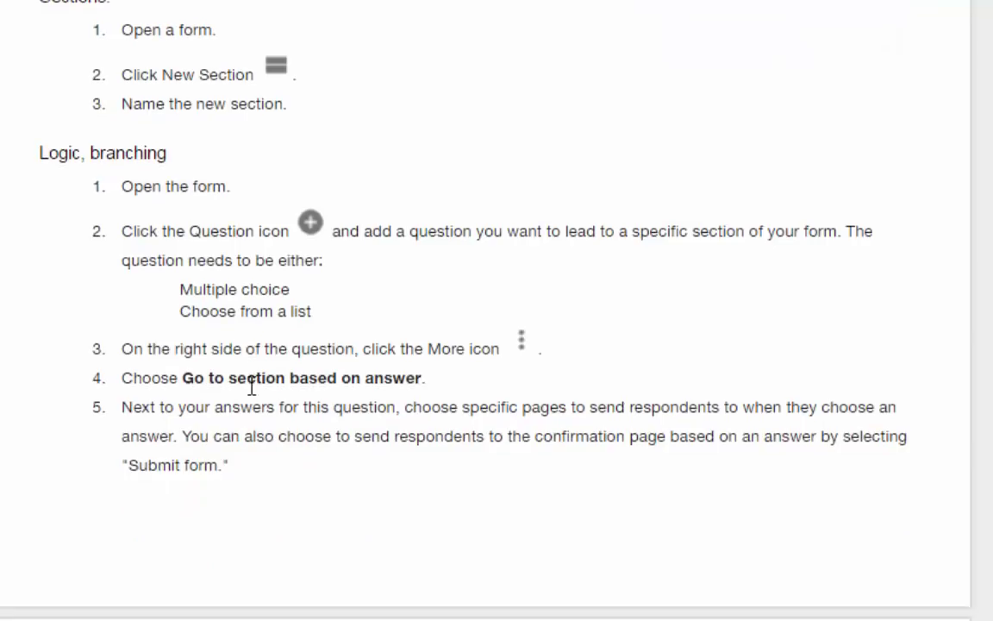
scroll(252, 385, "down", 3)
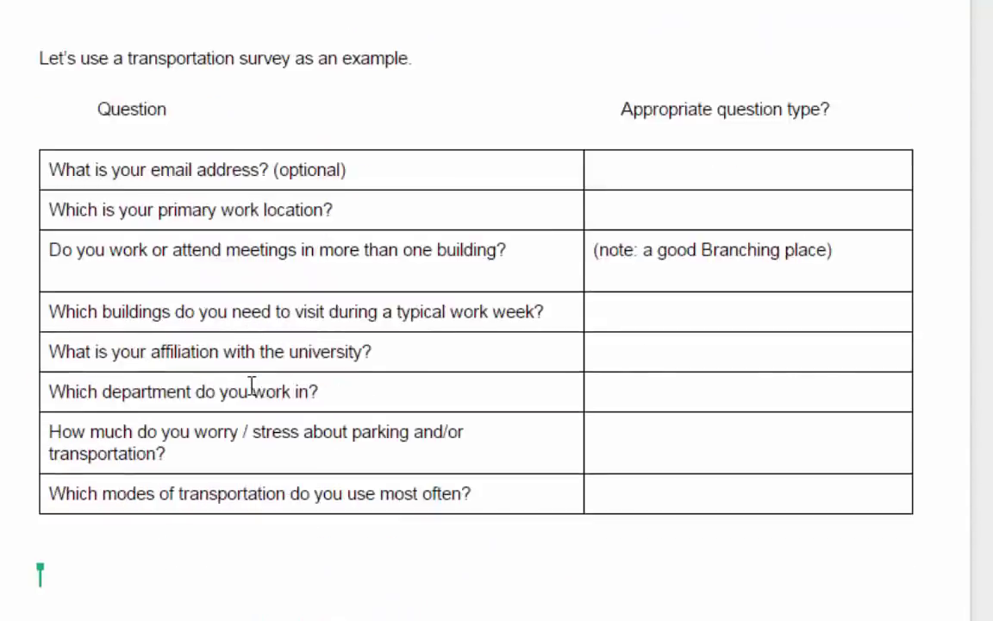
scroll(252, 385, "up", 15)
scroll(252, 385, "up", 10)
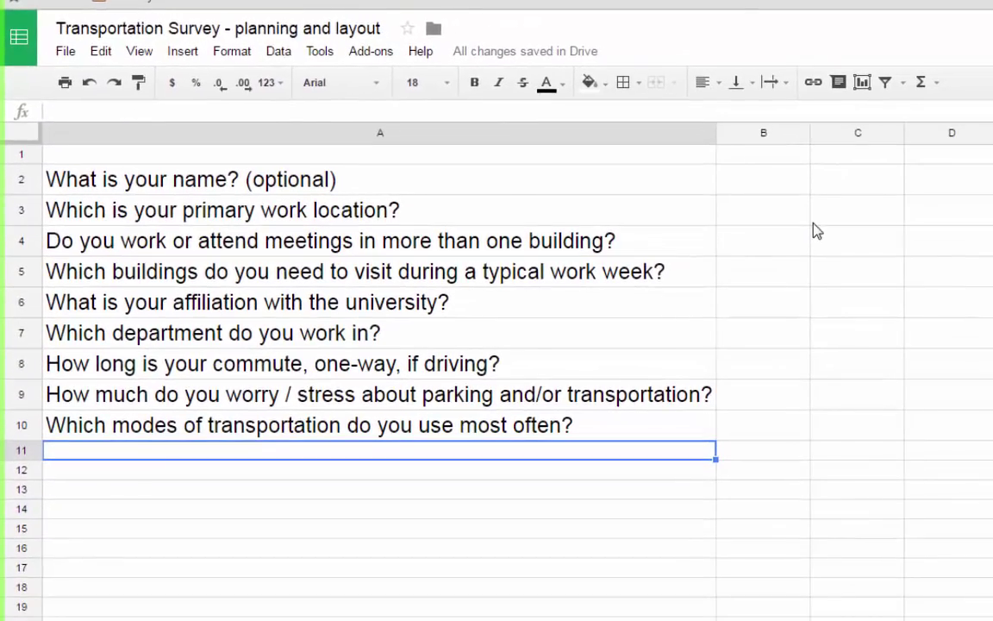
In the survey planning spreadsheet, head column B "type" and enter "short answer" for the name question in B2.
left_click(763, 179)
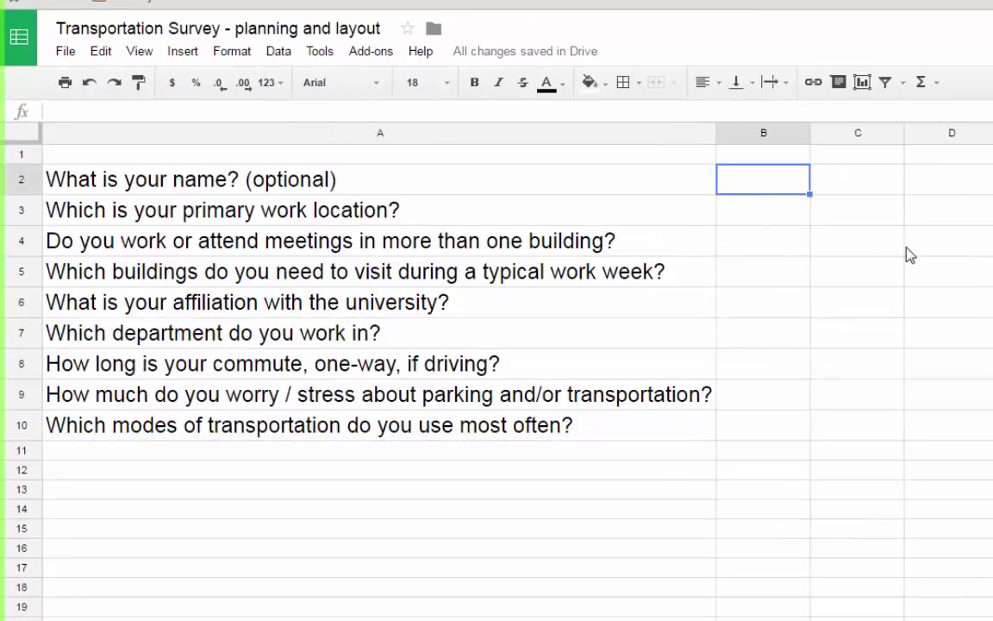
left_click(782, 161)
type("type")
key("Return")
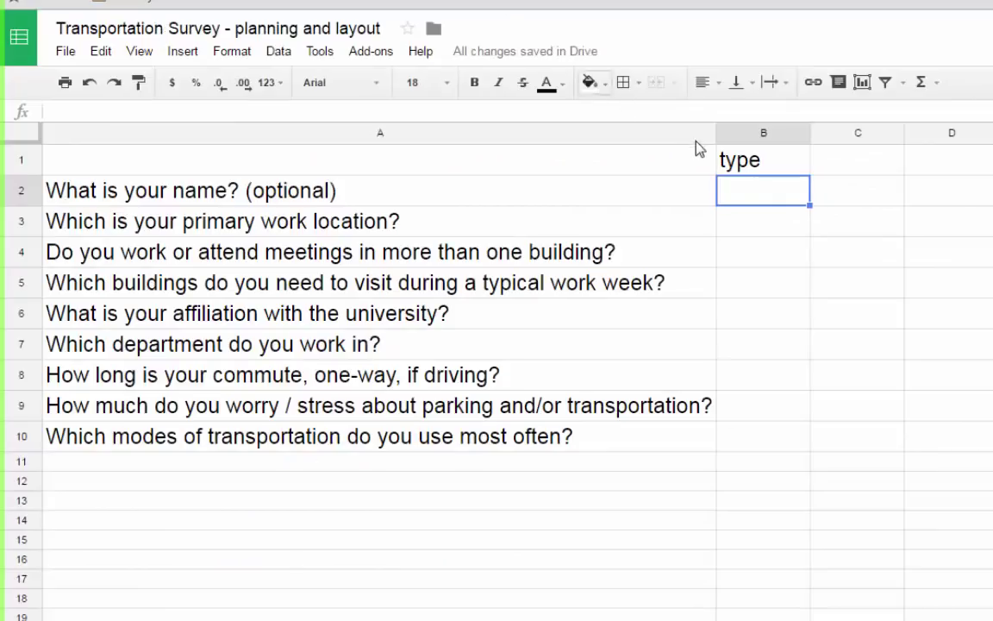
type("short answer")
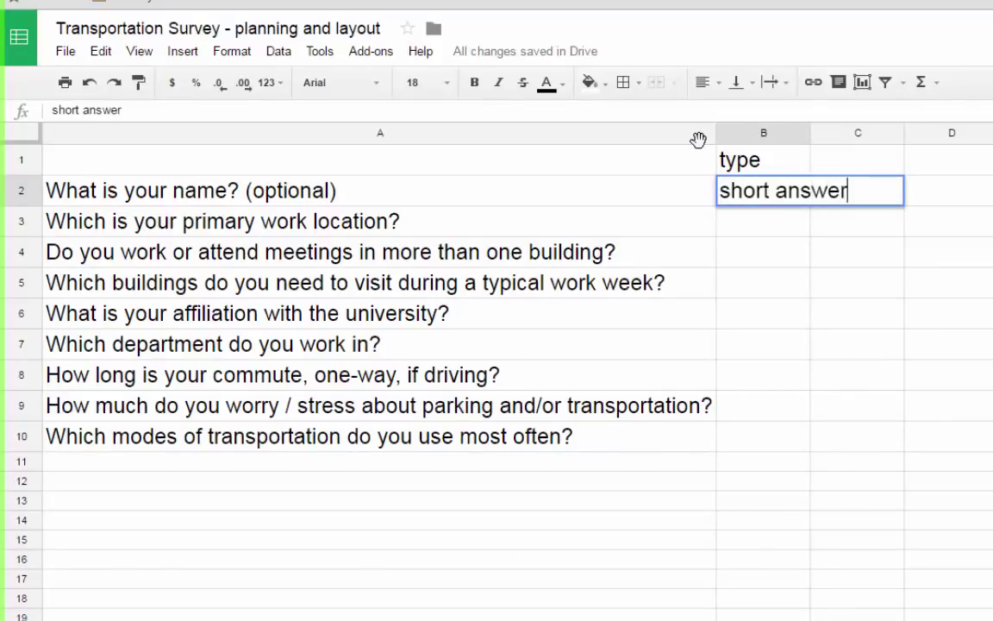
key("Return")
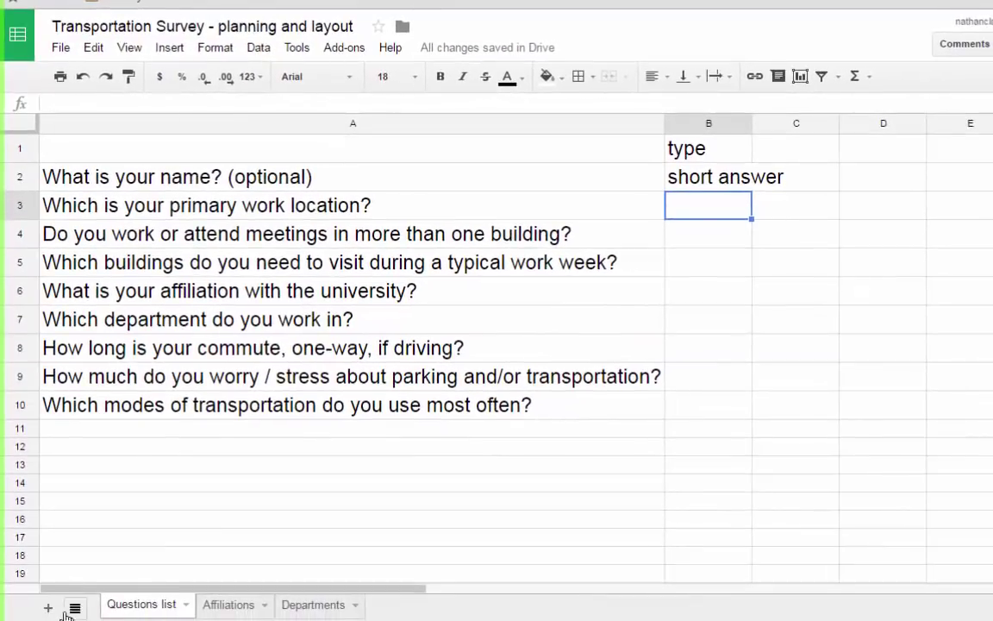
Add a new sheet to the planning spreadsheet and name it SA_buildings.
left_click(48, 608)
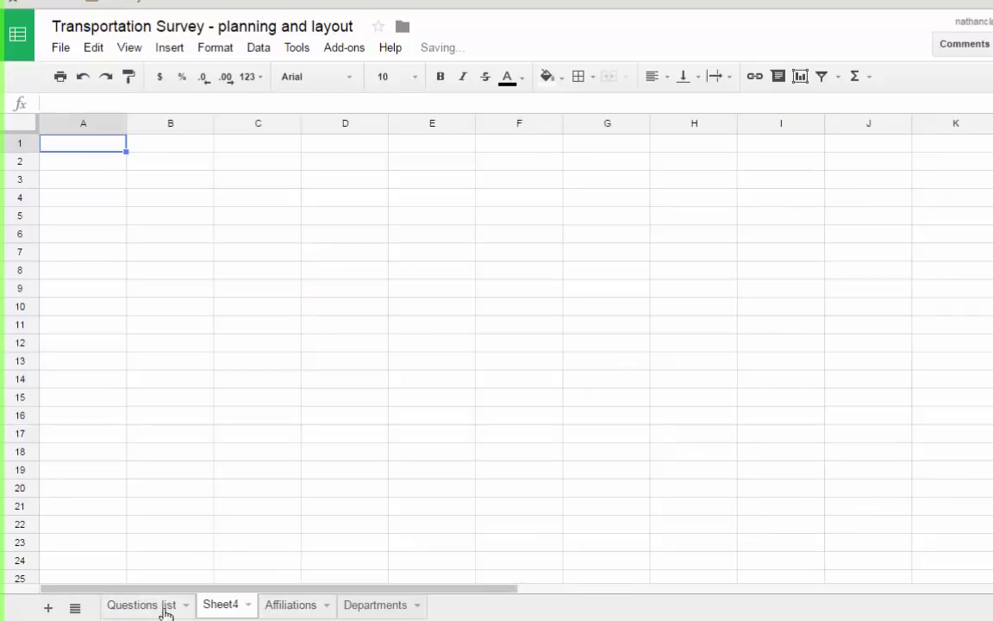
double_click(222, 606)
type("S")
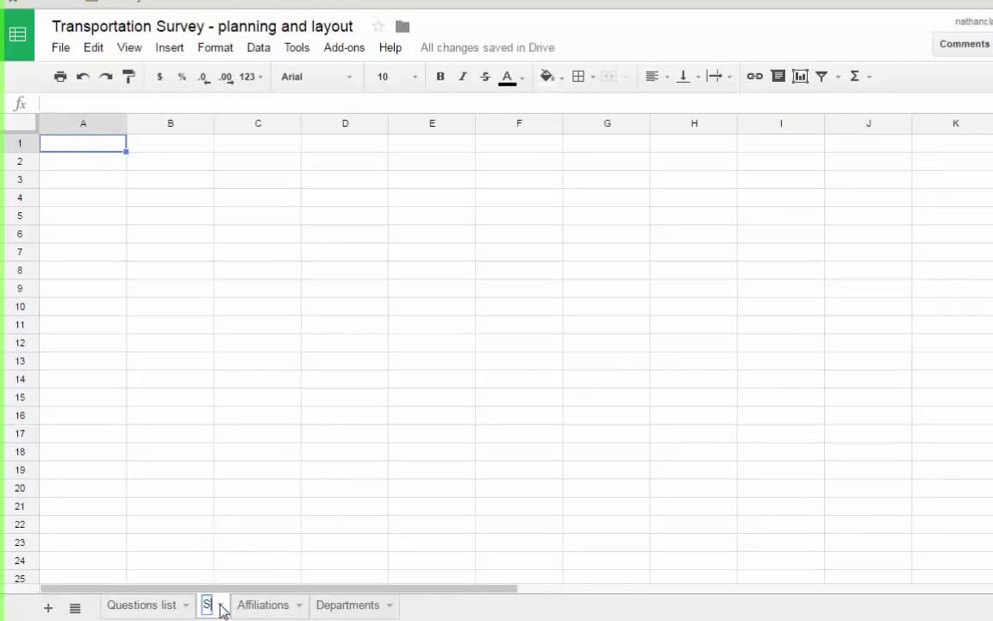
type("Am")
key("BackSpace")
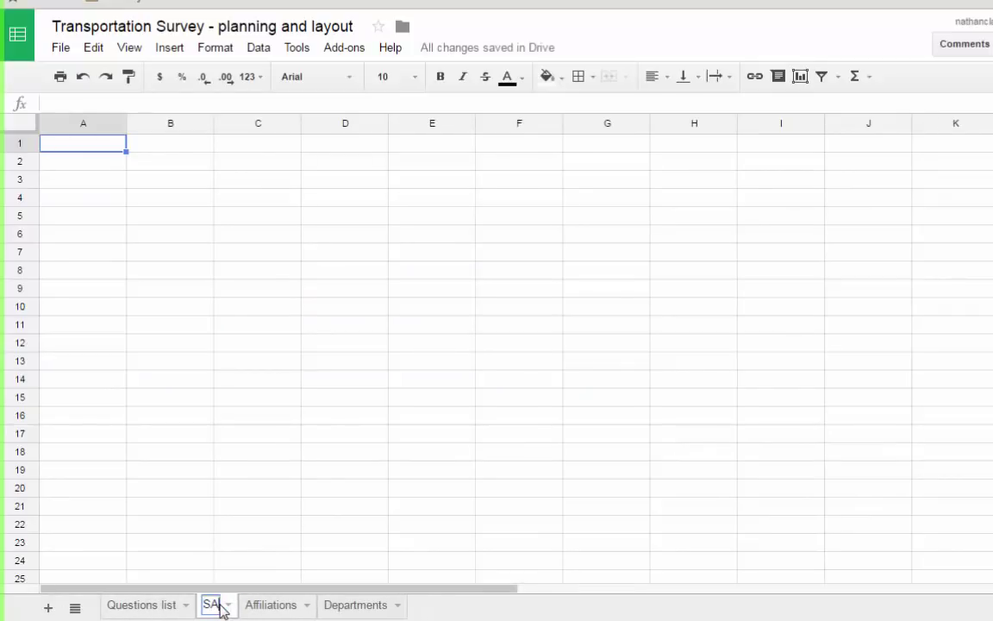
type("_buildings")
key("Return")
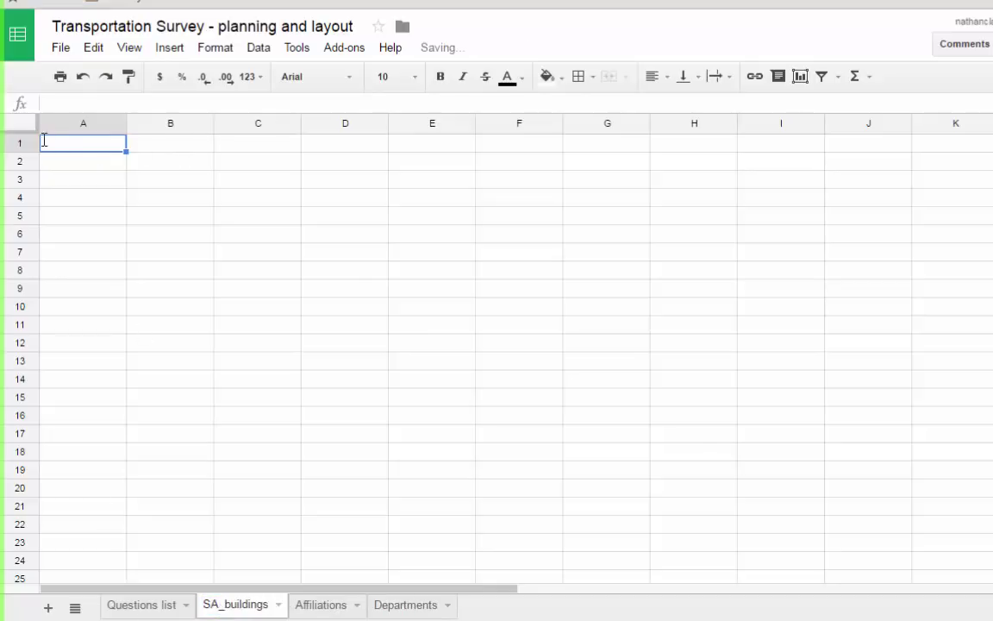
Set the SA_buildings sheet's font size to 24 and list Sproul Hall, Career Center, 2610 Channing, MLK Student Union and 2850 Telegraph from A2 down.
left_click(23, 127)
left_click(390, 76)
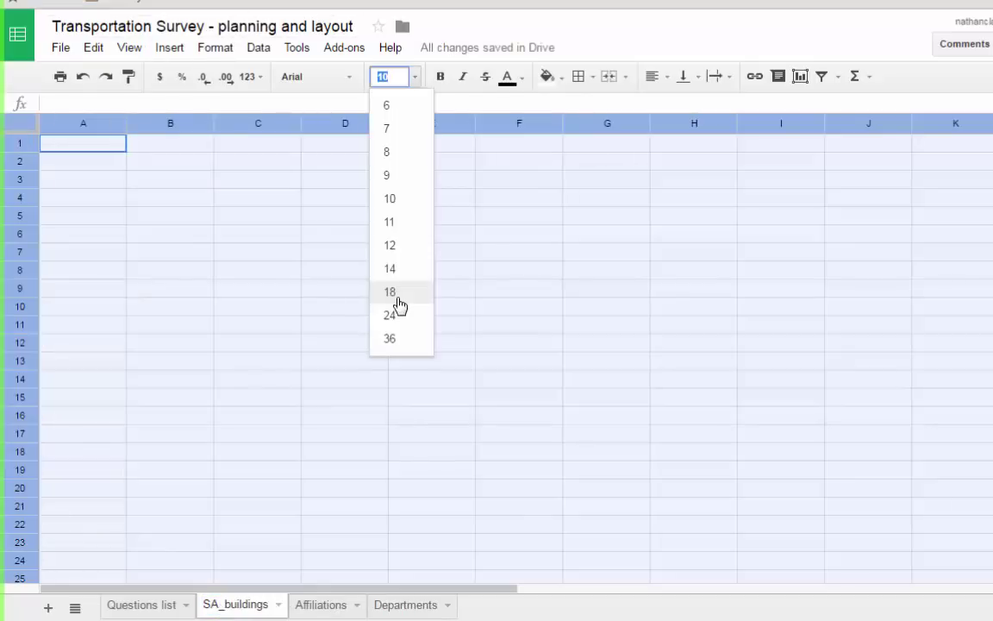
left_click(399, 314)
left_click(97, 162)
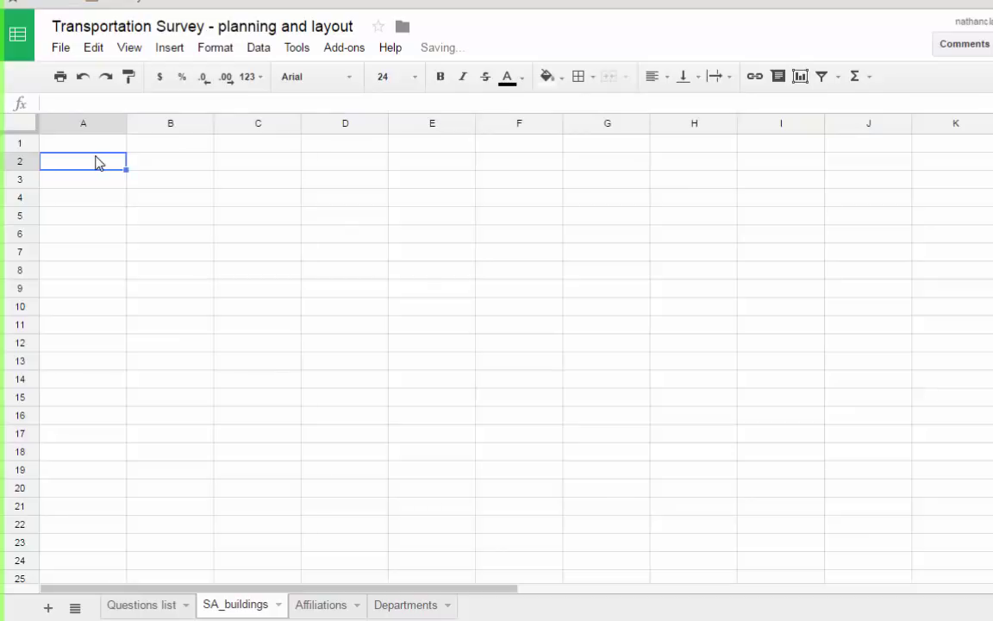
type("Sproul Hall Career Center 2610 Channing MLK Student Union 2850 Telegraph")
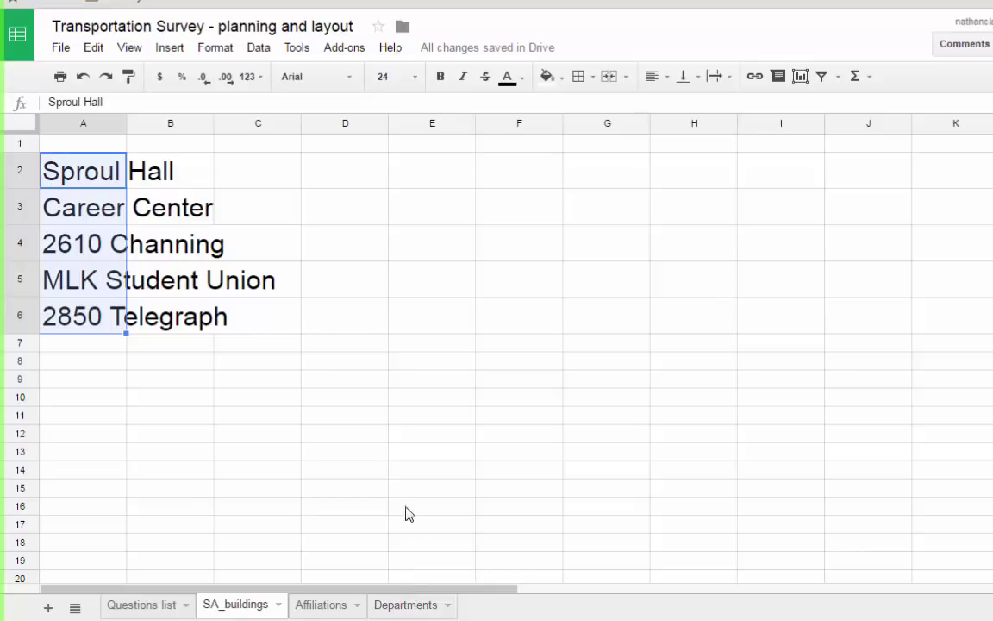
Return to the Questions list sheet and enter "multiple choice" as the type for the primary work location question.
left_click(145, 605)
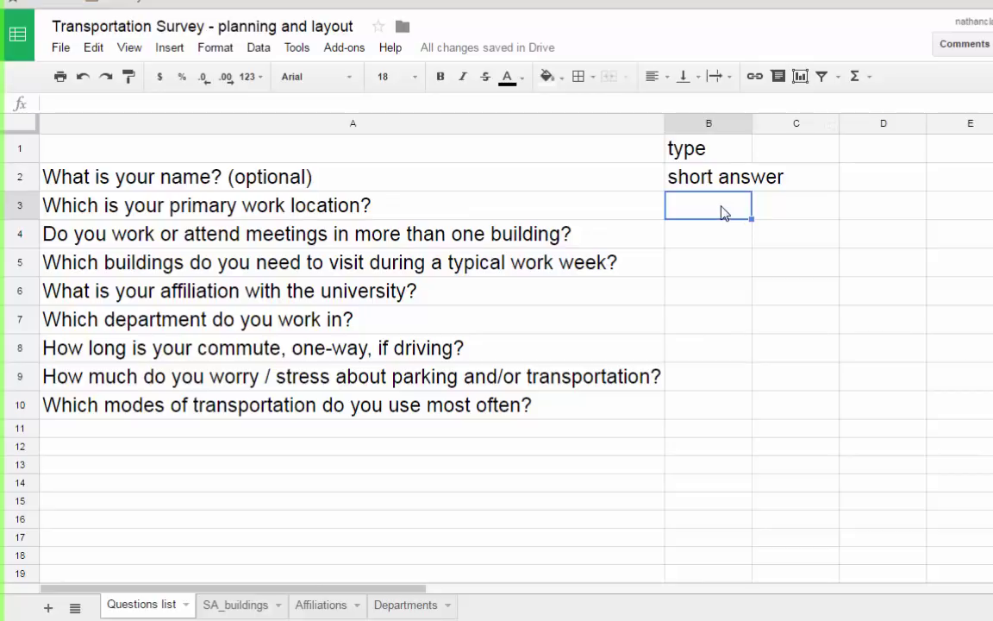
type("multiple choice")
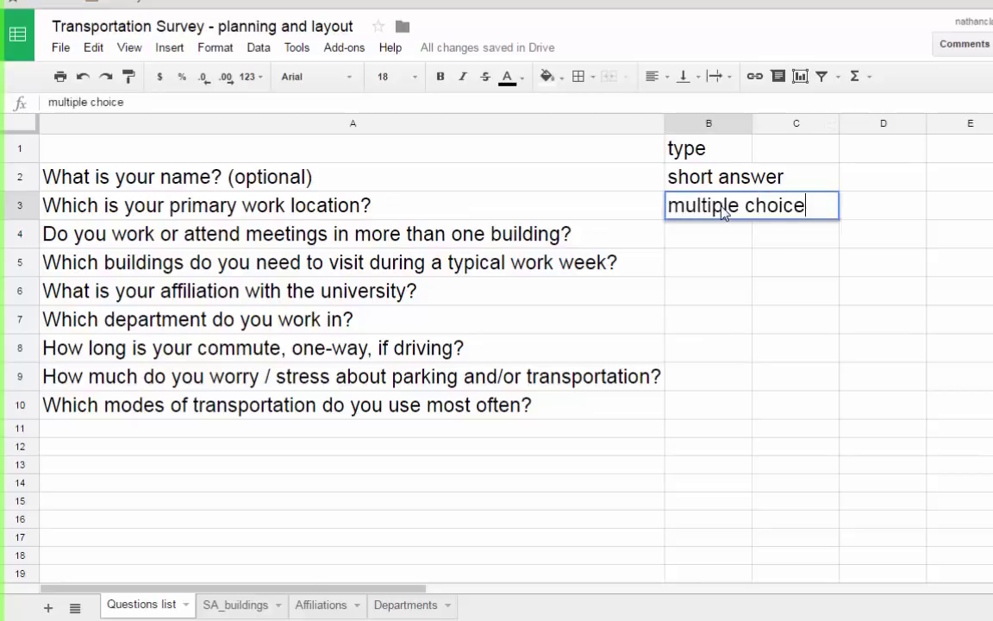
key("Return")
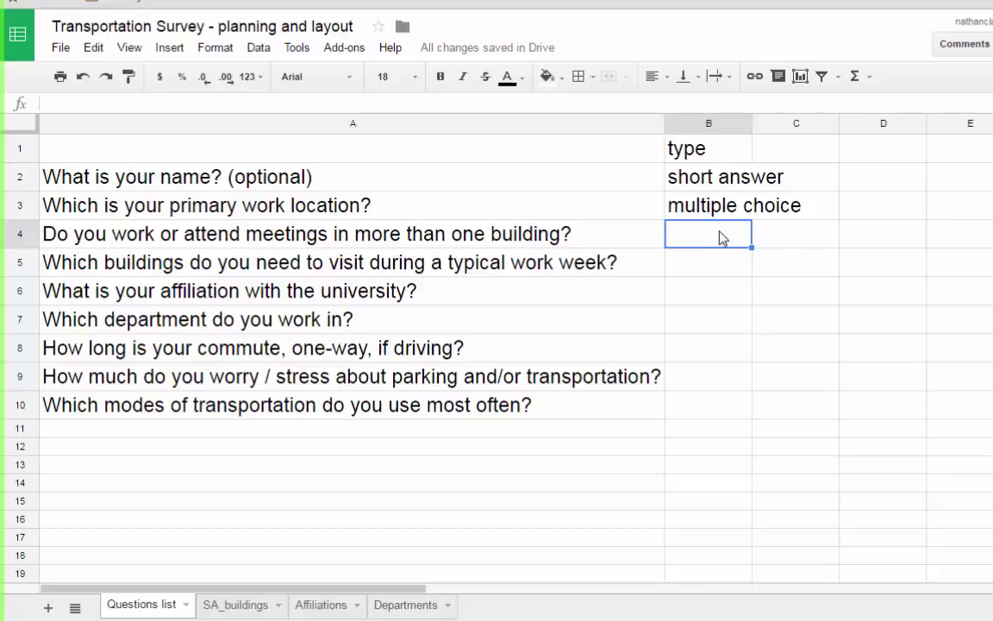
Enter "checkbox or m.c." as the type for the more-than-one-building question and fit column B's width to its contents.
type("check")
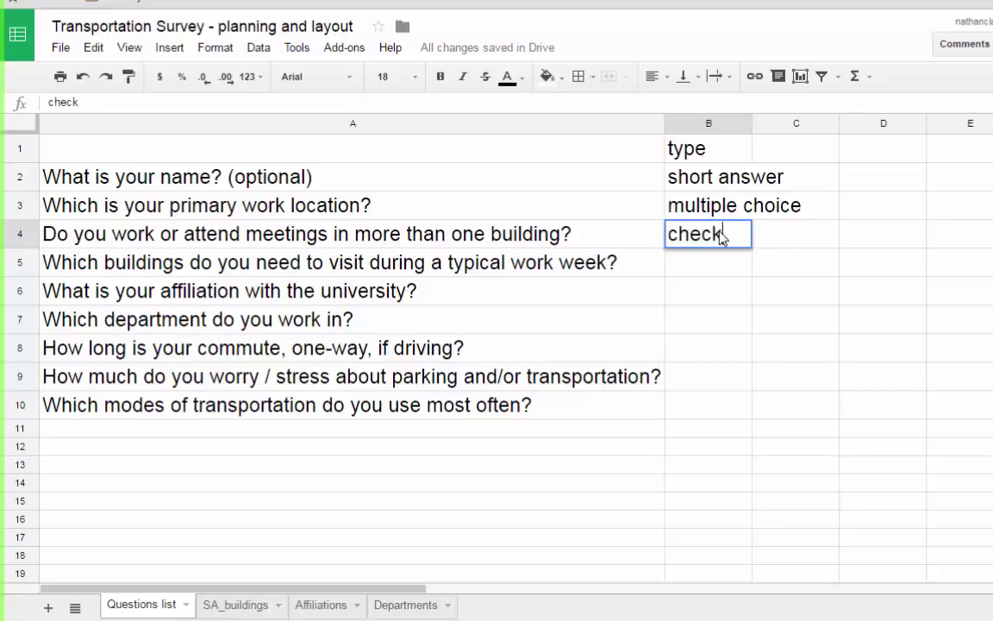
type("box ")
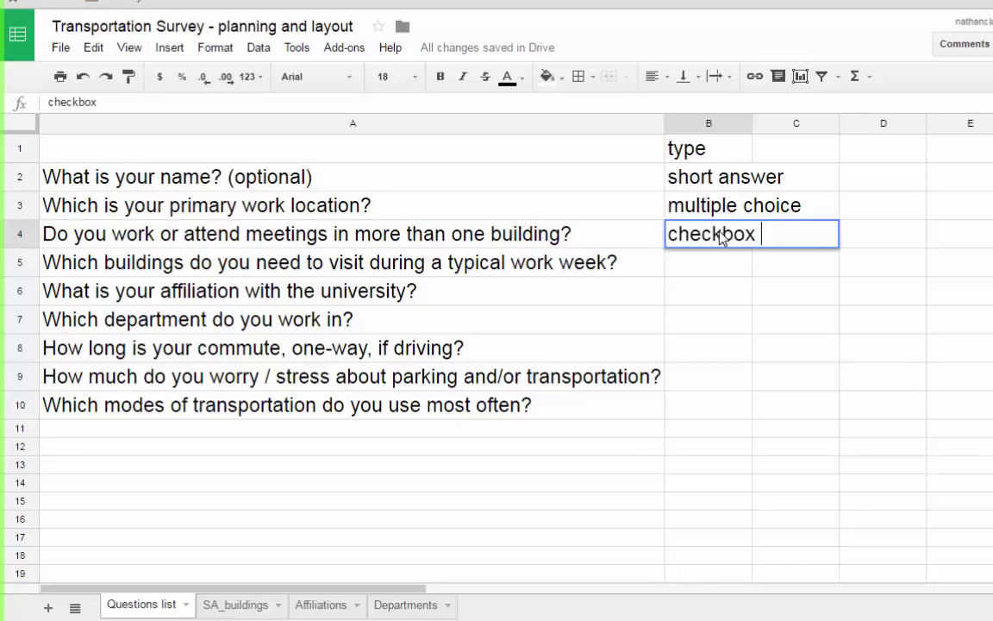
type("or m.c.")
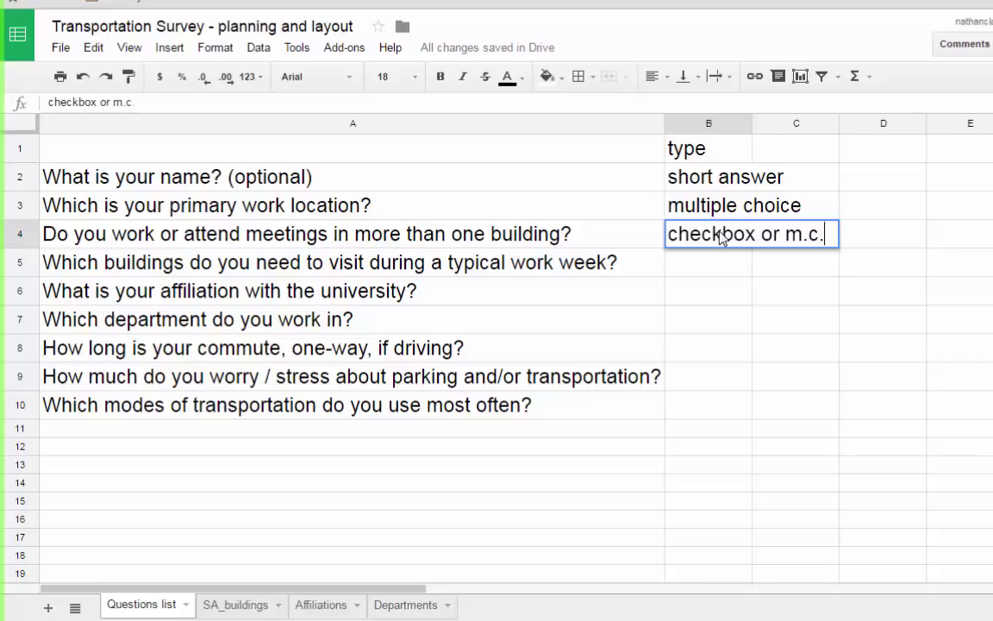
key("Tab")
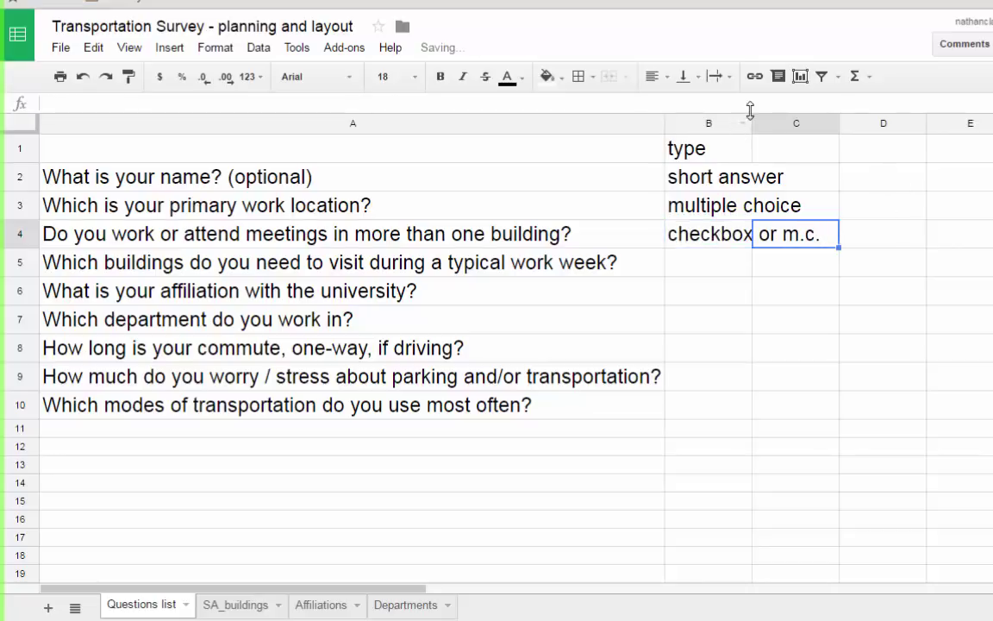
left_click_drag(751, 117, 751, 117)
double_click(751, 117)
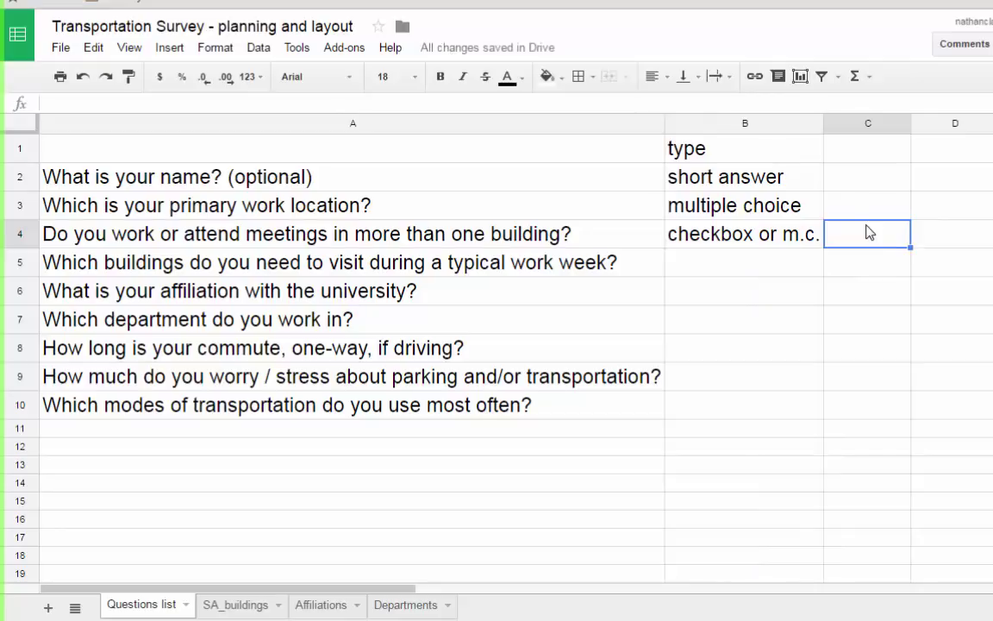
Note "branching" in C4 beside the type of the more-than-one-building question.
type("bran")
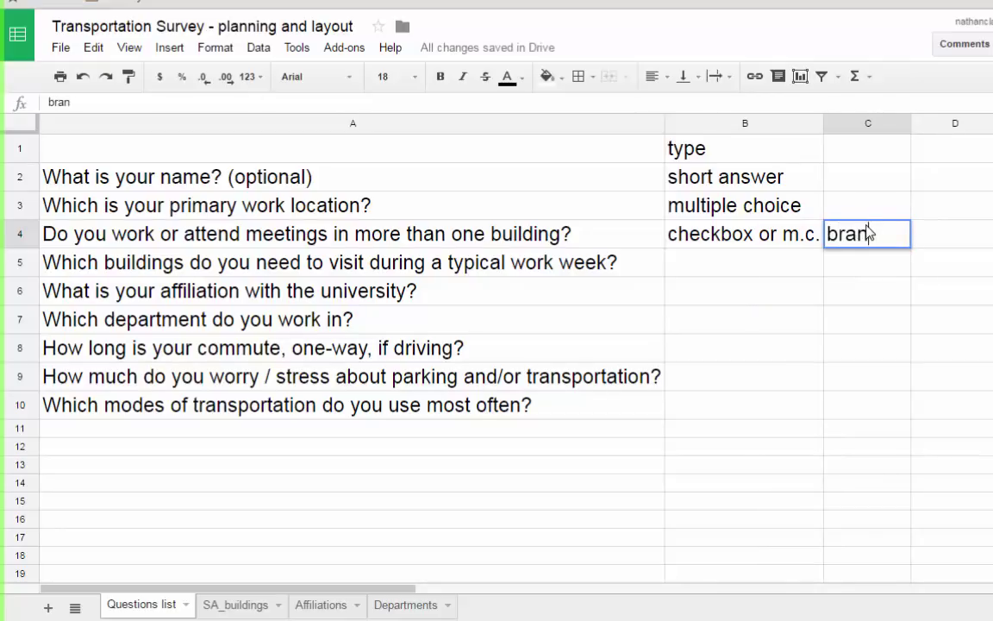
type("ching")
key("Return")
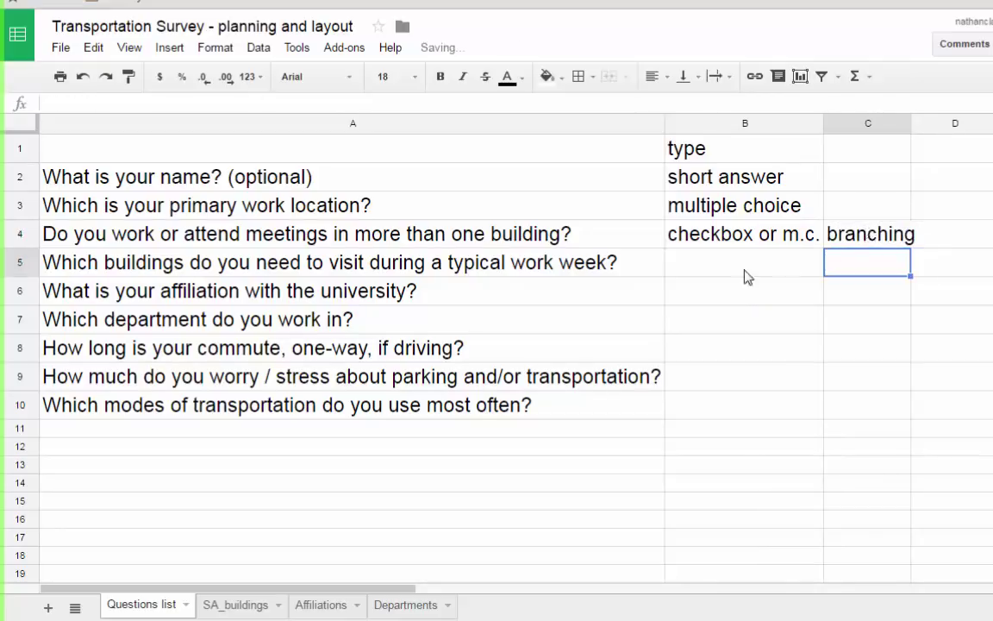
left_click(734, 228)
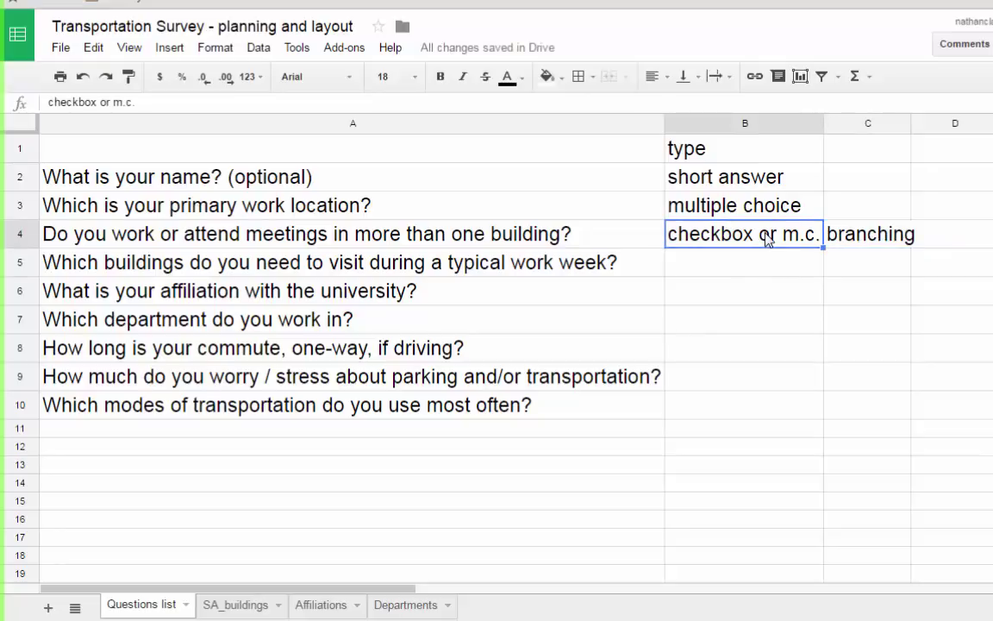
Enter "checkboxes" in B5 as the type for the question about buildings visited in a typical work week.
left_click(704, 257)
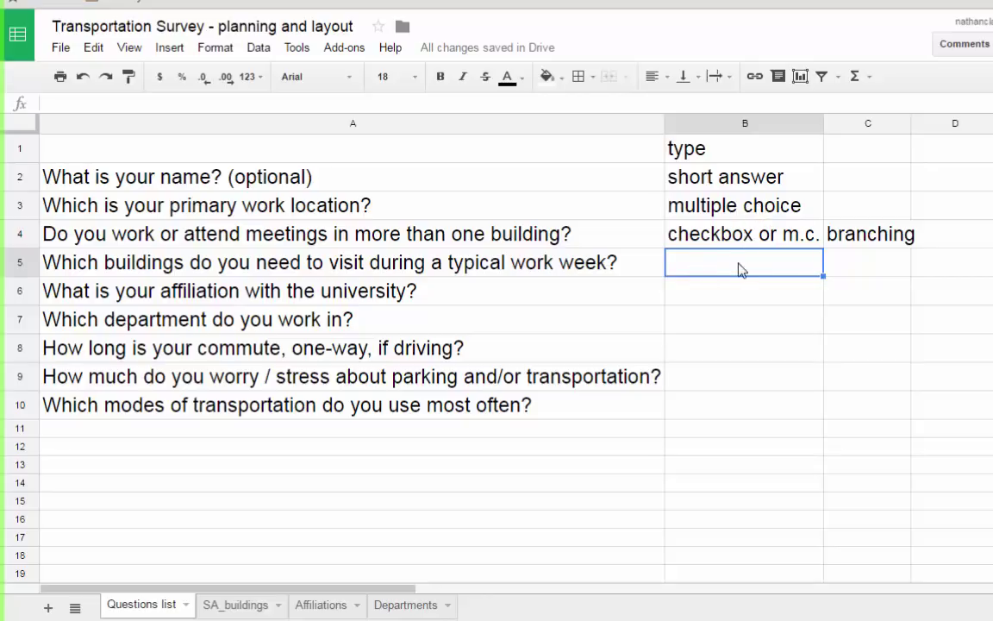
type("checkboxes")
key("Return")
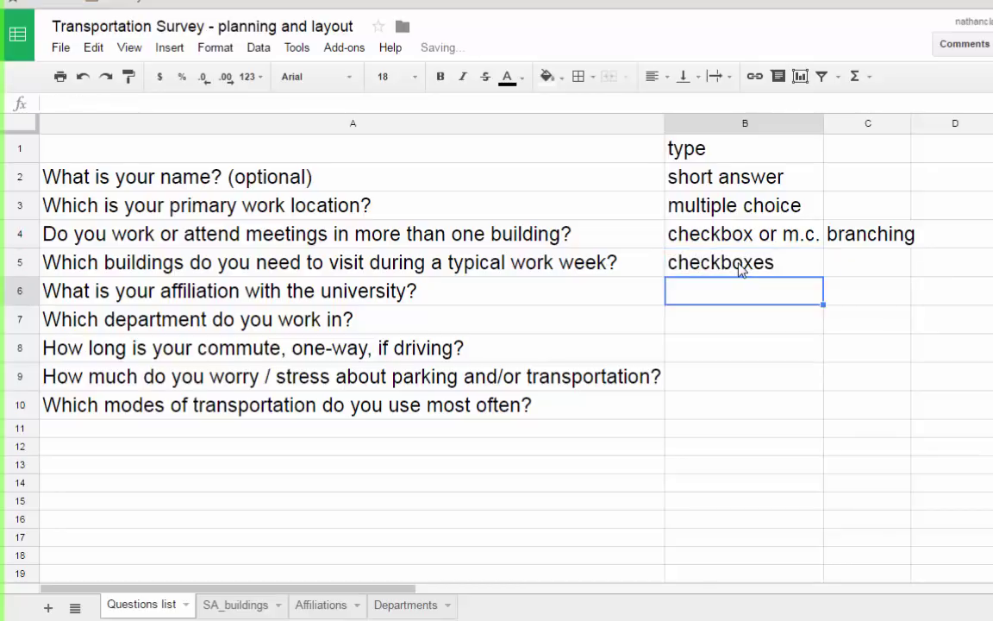
left_click(739, 269)
left_click(744, 285)
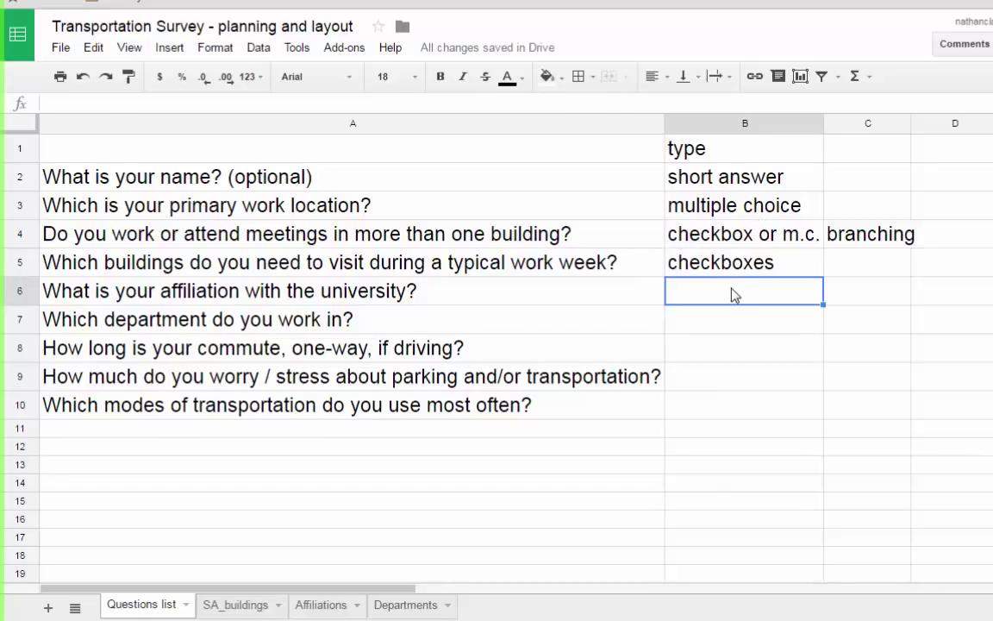
Set the whole Affiliations sheet to font size 18 and go through its entries from Student to Staff.
left_click(320, 605)
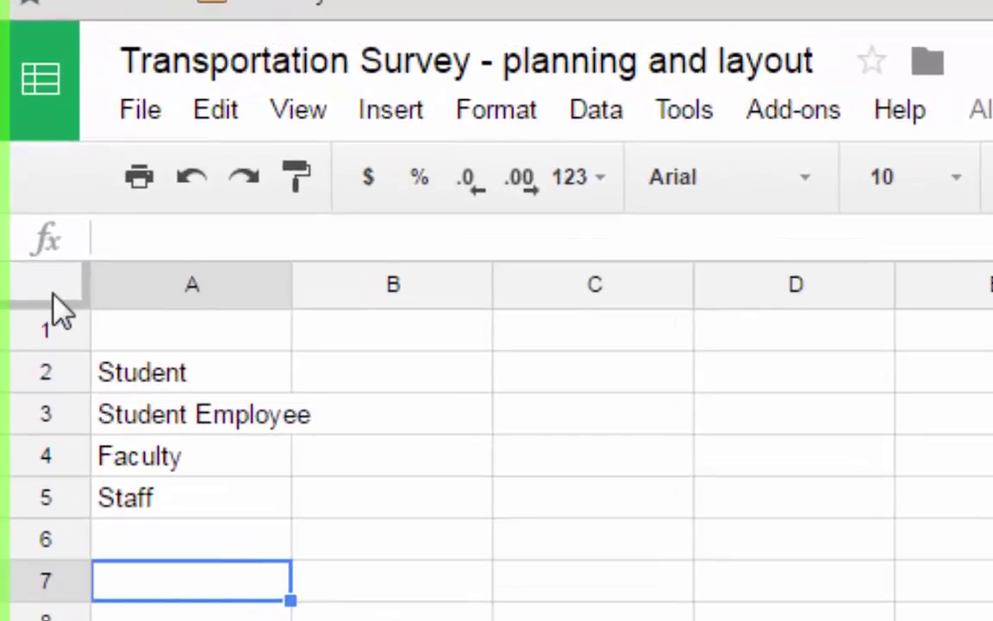
left_click(43, 244)
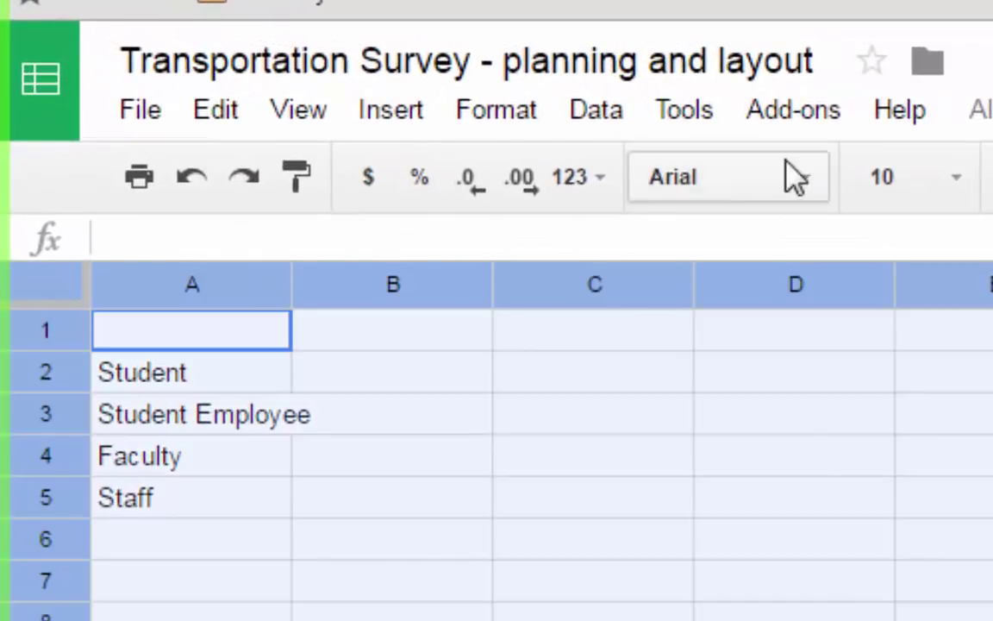
left_click(956, 176)
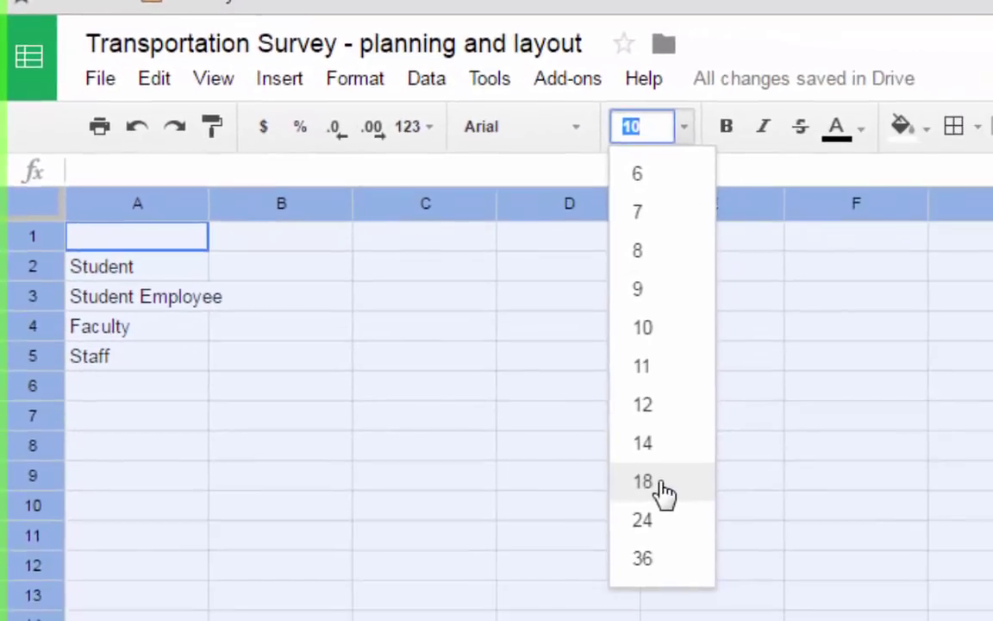
left_click(644, 481)
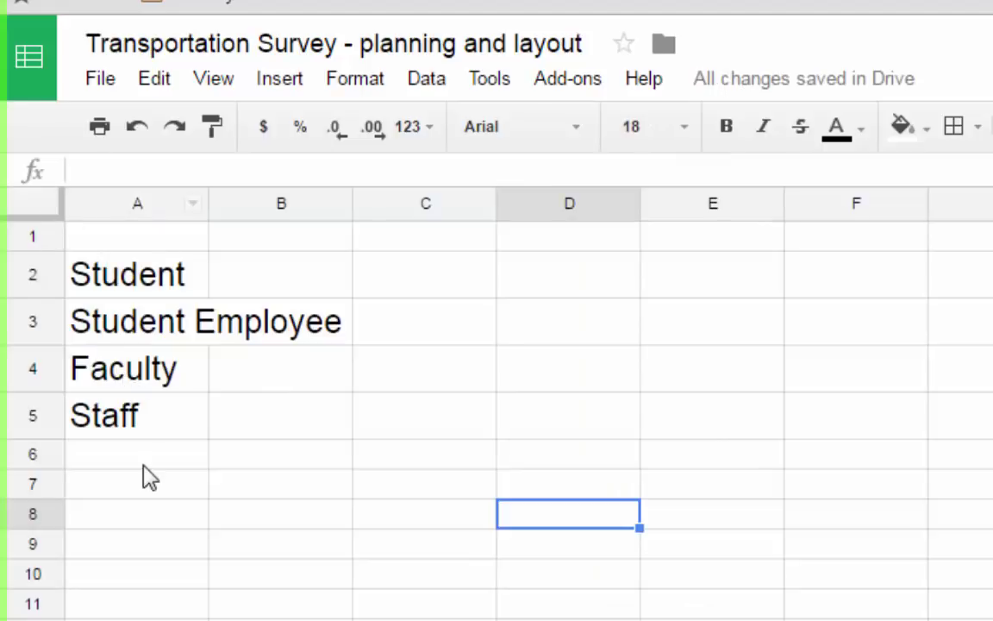
left_click(121, 275)
left_click(150, 329)
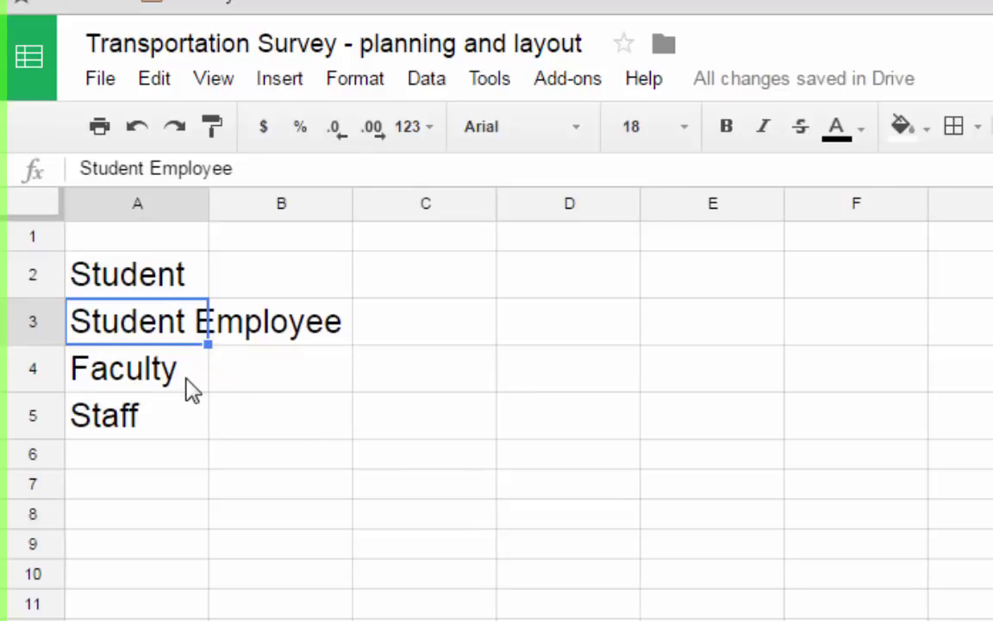
left_click(151, 370)
left_click(160, 407)
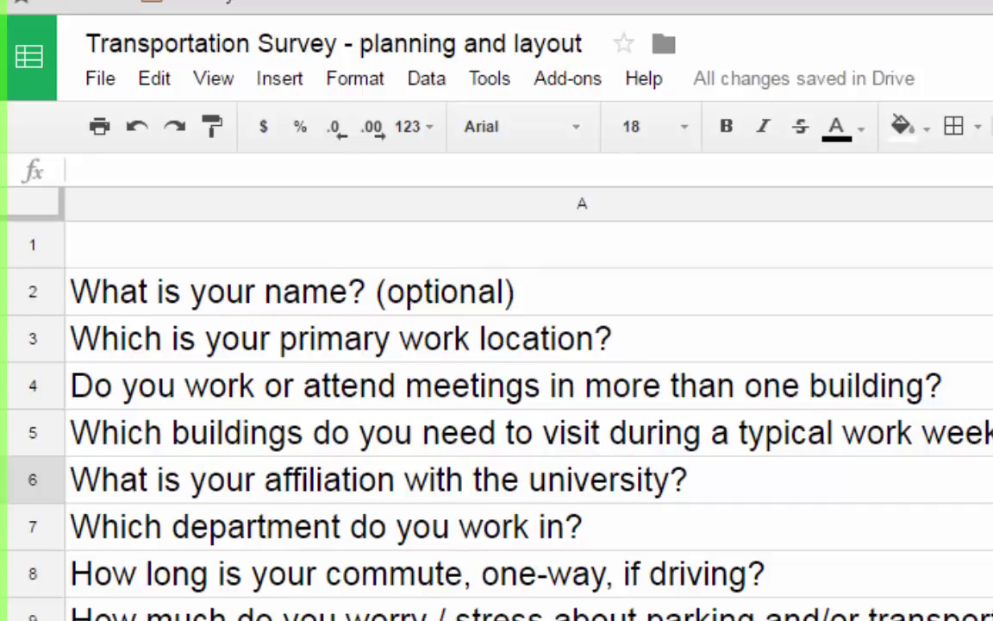
Enter "m.c." in B6 as the affiliation question's type and "dropdown" in B7 for the department question.
type("m.c.")
key("Return")
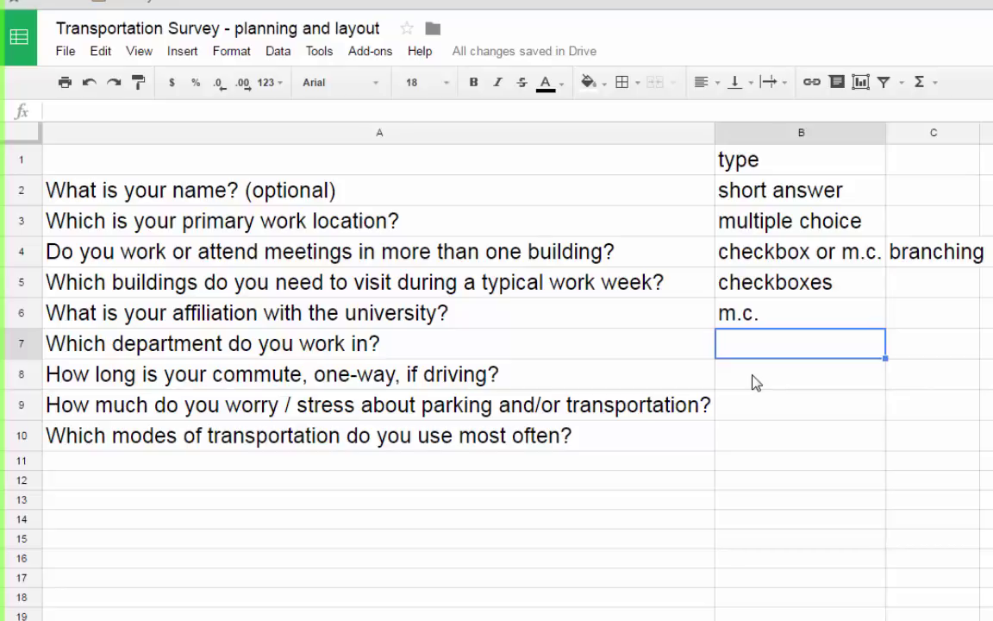
type("drop")
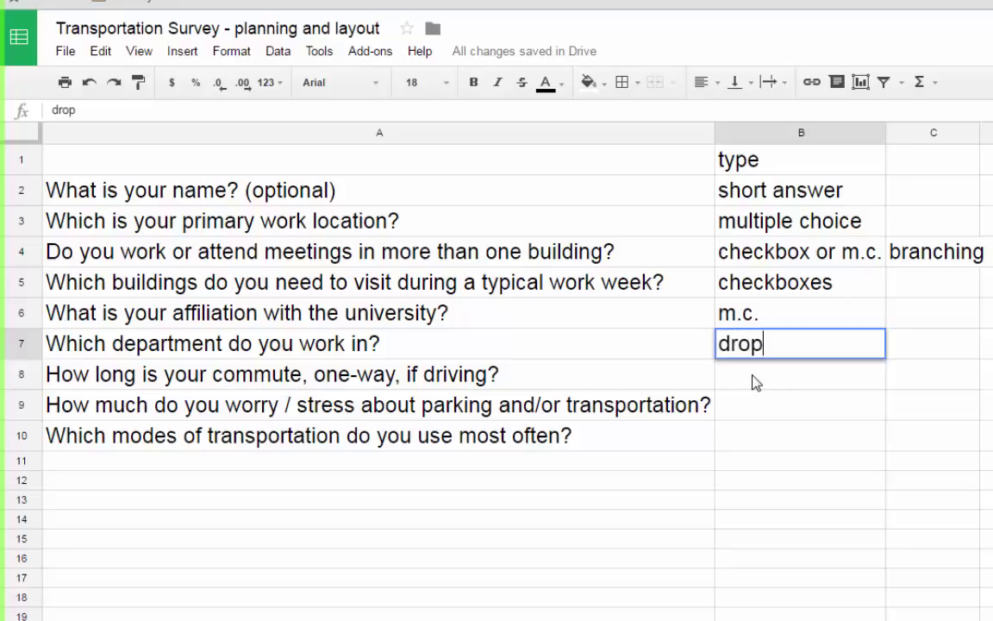
type("down")
key("Return")
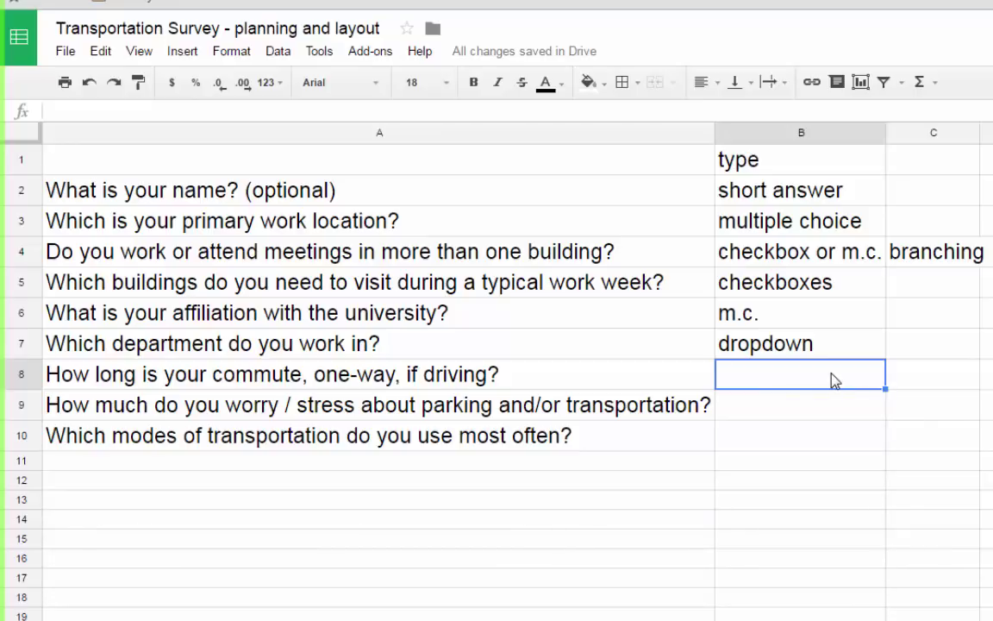
Enter "dropdown or m.c." in B8 as the type for the one-way commute length question.
type("dro")
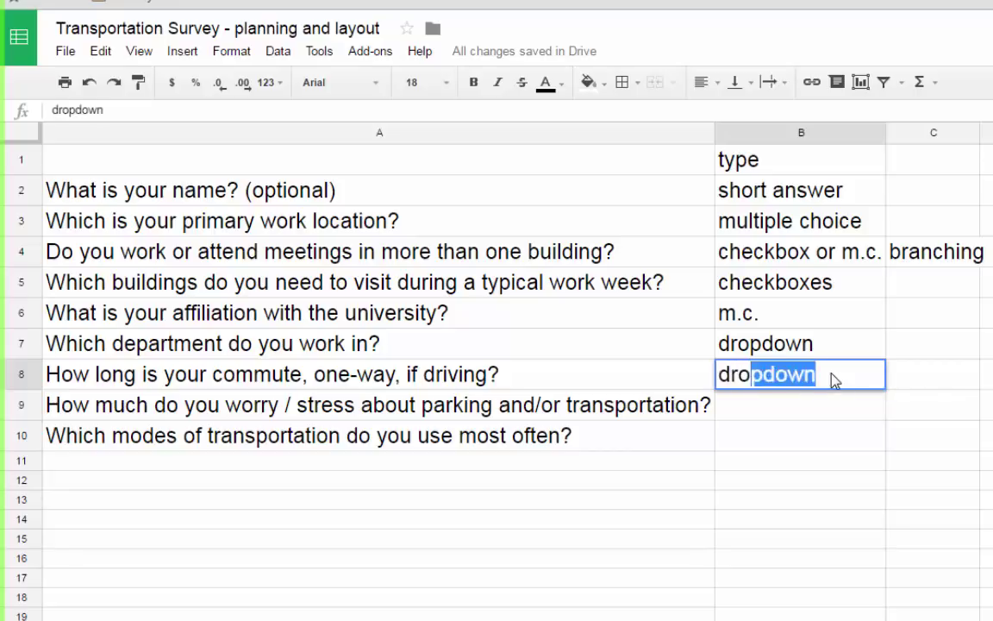
type("pdown or m.")
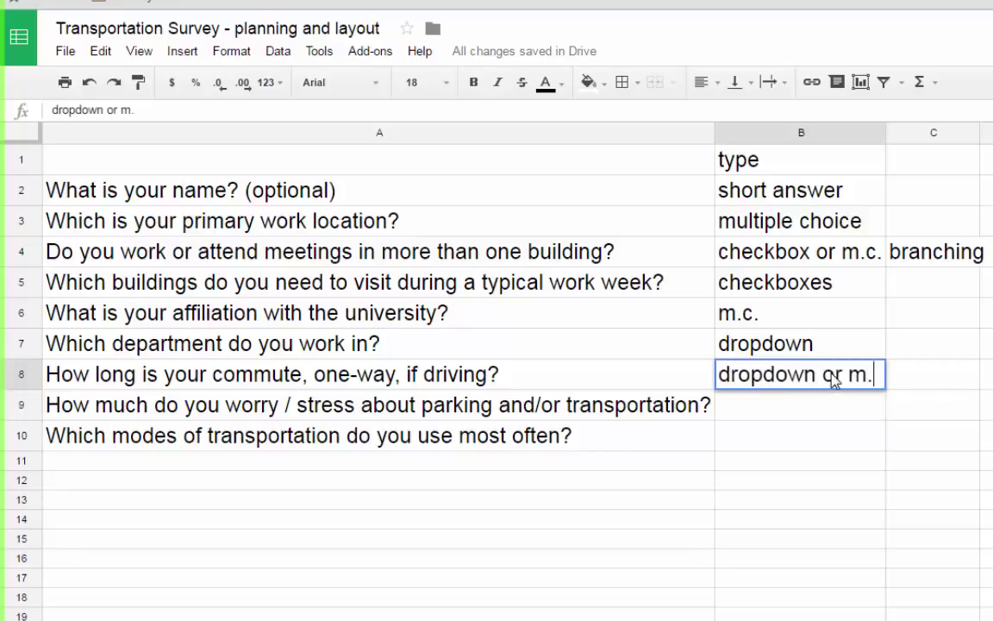
type("c.")
key("Return")
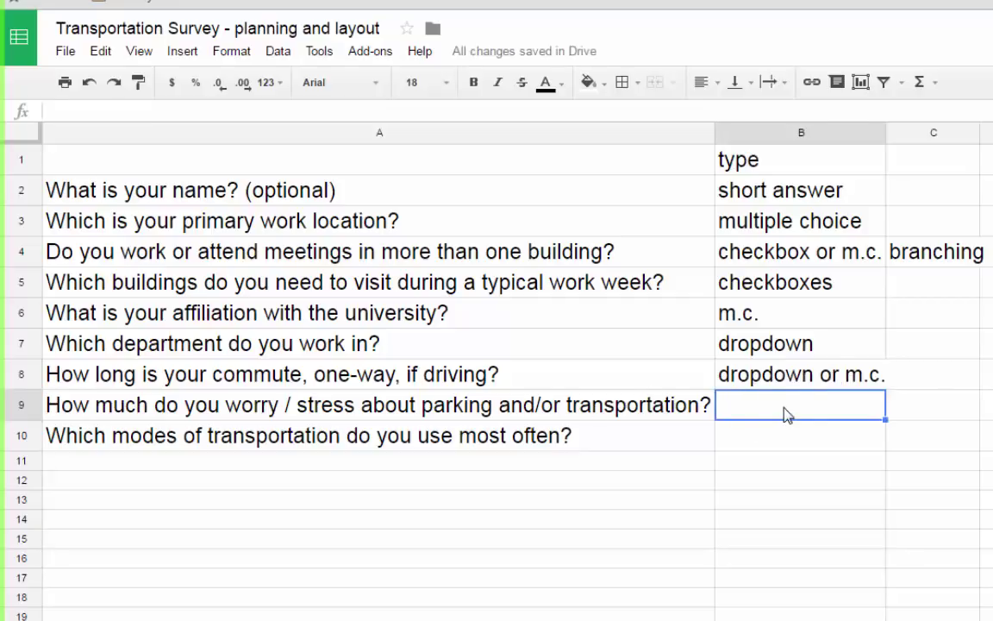
Enter "scale" in B9 as the type for the question about parking and transportation stress.
type("scla")
key("BackSpace")
key("BackSpace")
type("al")
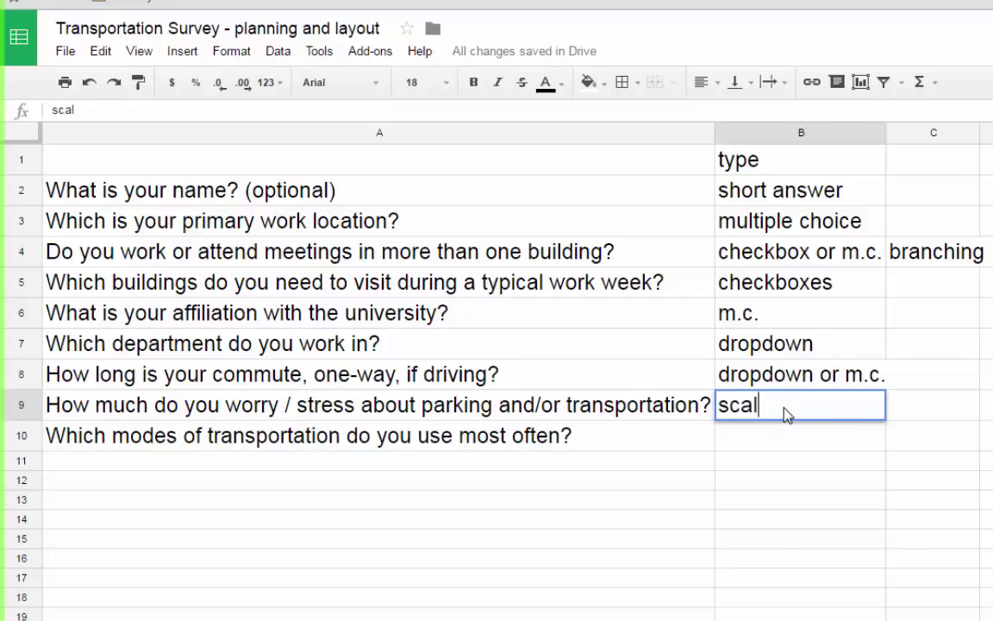
type("e")
left_click(774, 438)
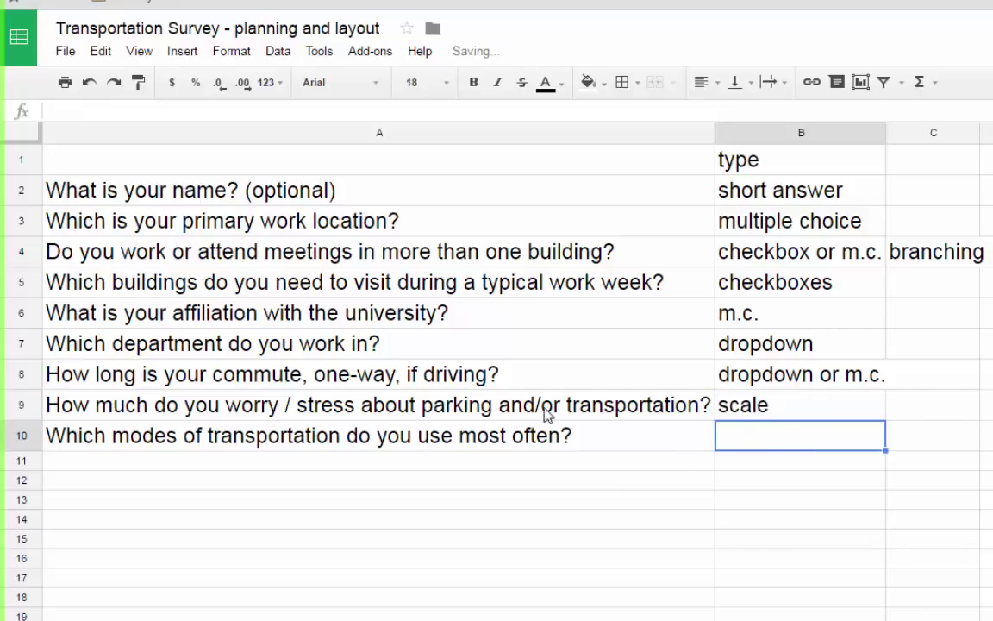
Enter "checkboxes" in B10 as the type for the question about most-used modes of transportation.
left_click(137, 444)
double_click(142, 440)
left_click_drag(178, 435, 48, 435)
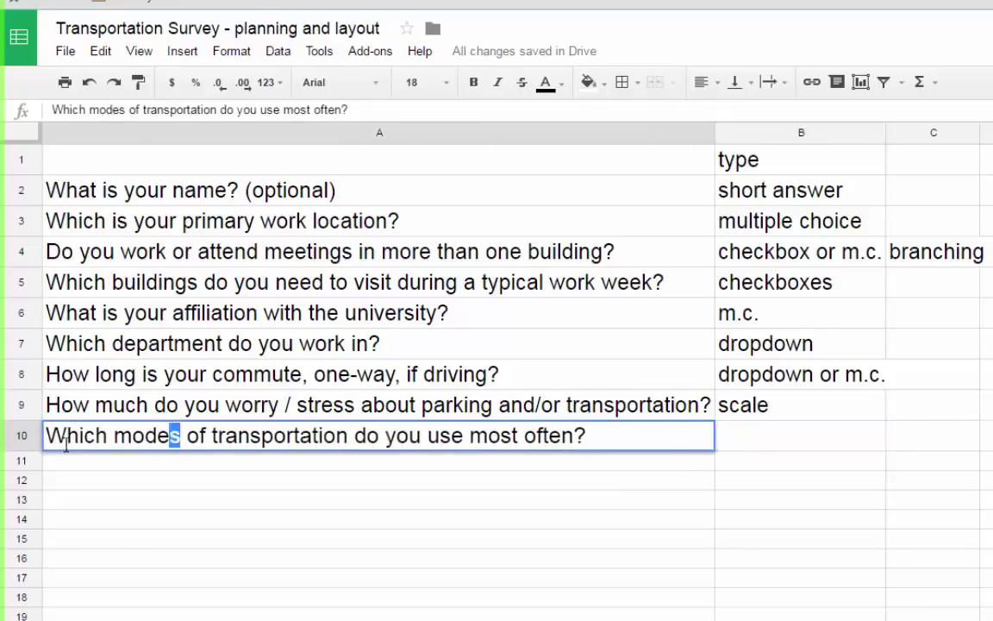
left_click(931, 499)
left_click(798, 448)
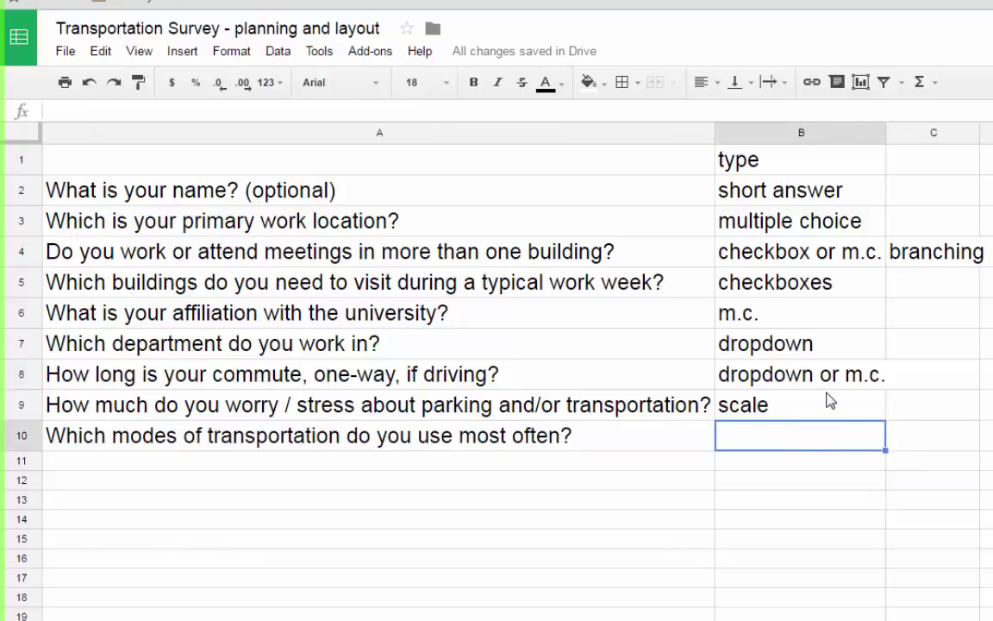
type("checkboxes")
key("Return")
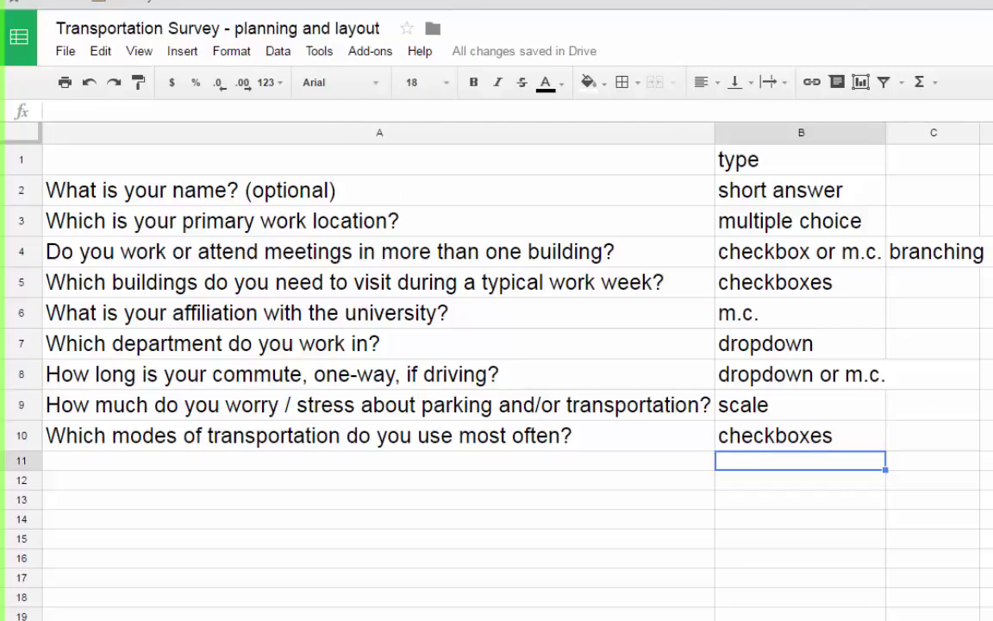
Switch to the transportation form in Google Forms and make its first question a short answer reading "What is your name?".
key("alt+Tab")
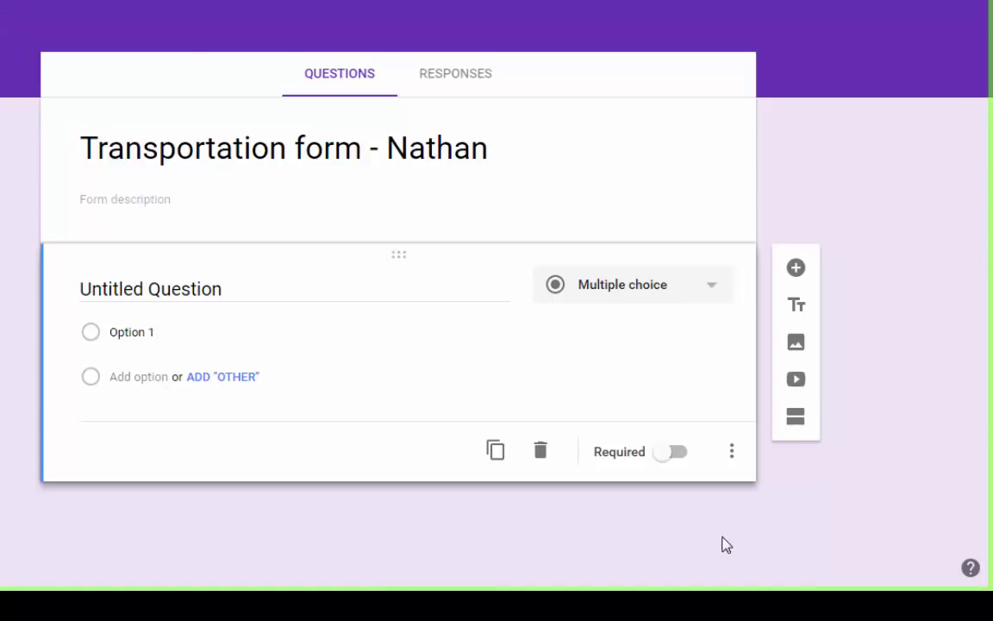
key("alt+Tab")
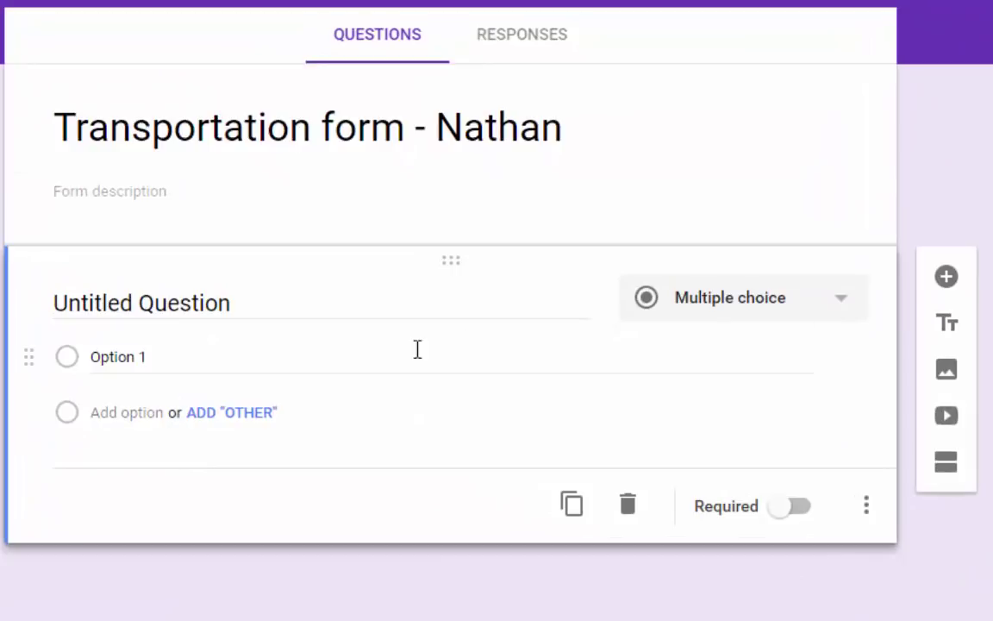
left_click(256, 308)
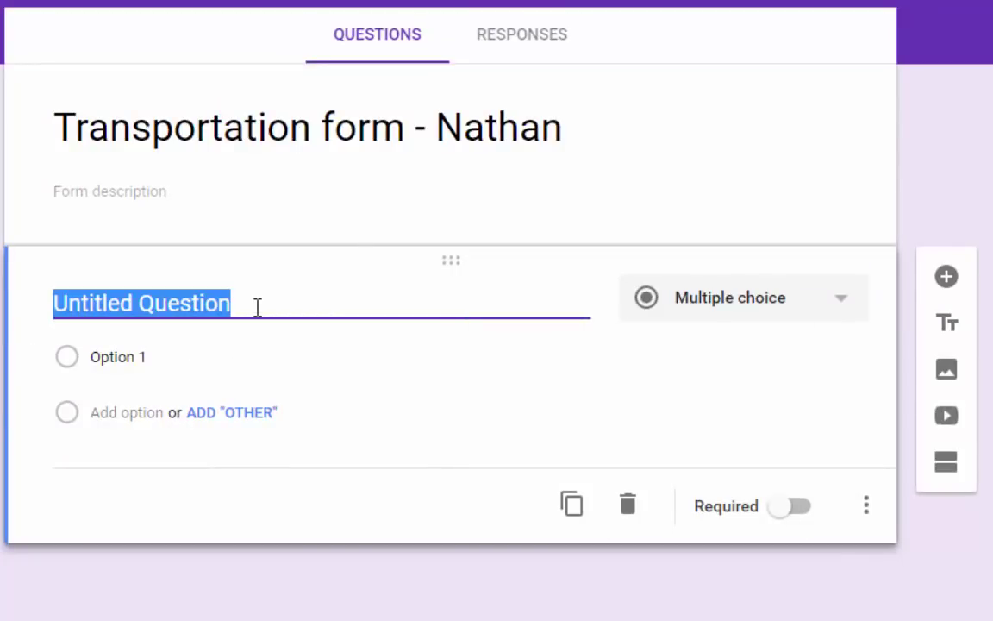
type("What is yor")
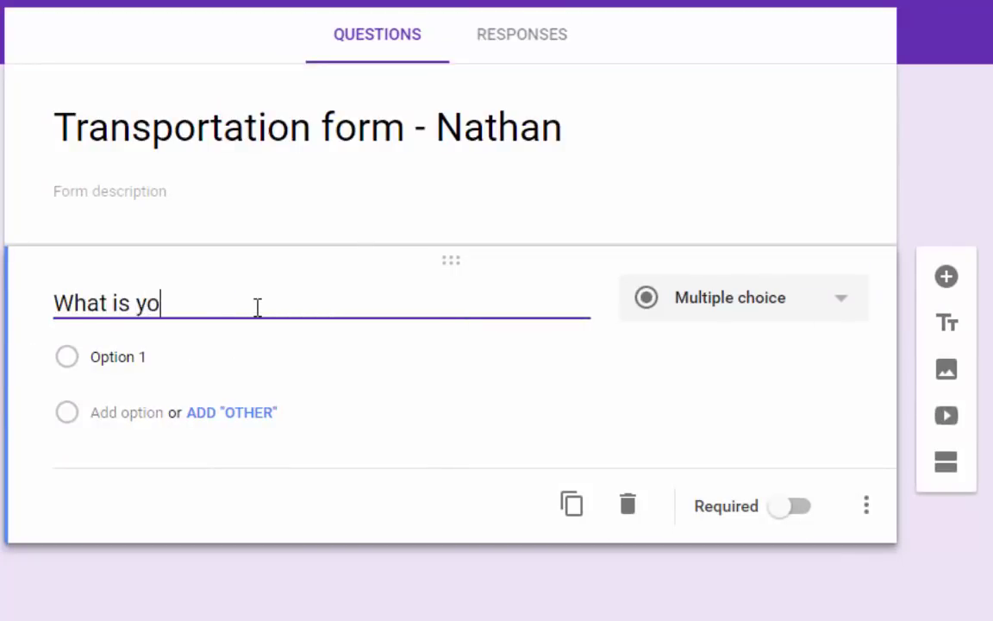
key("BackSpace")
key("BackSpace")
type("our name?")
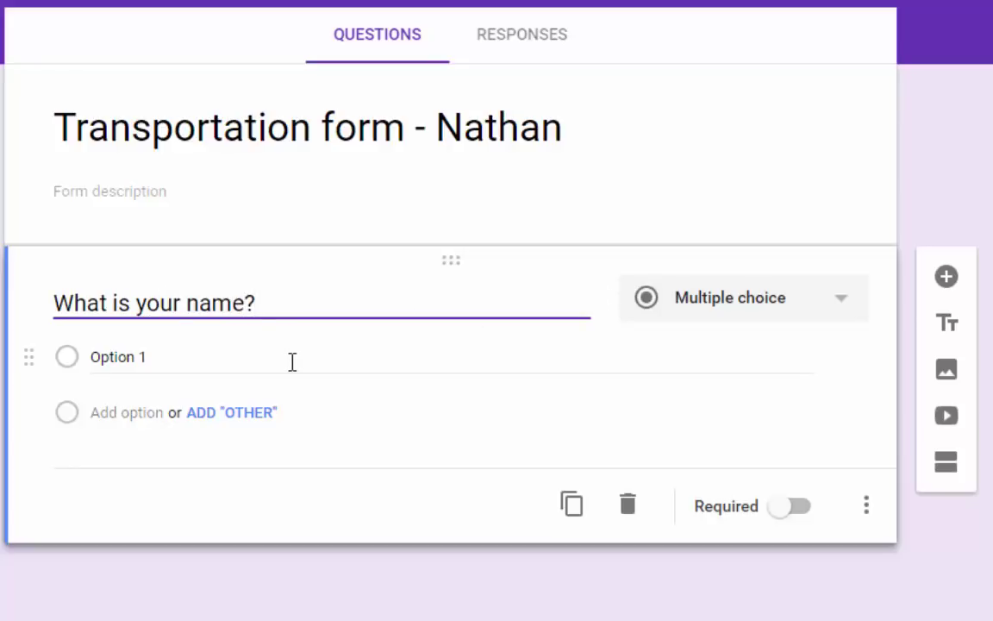
left_click(841, 306)
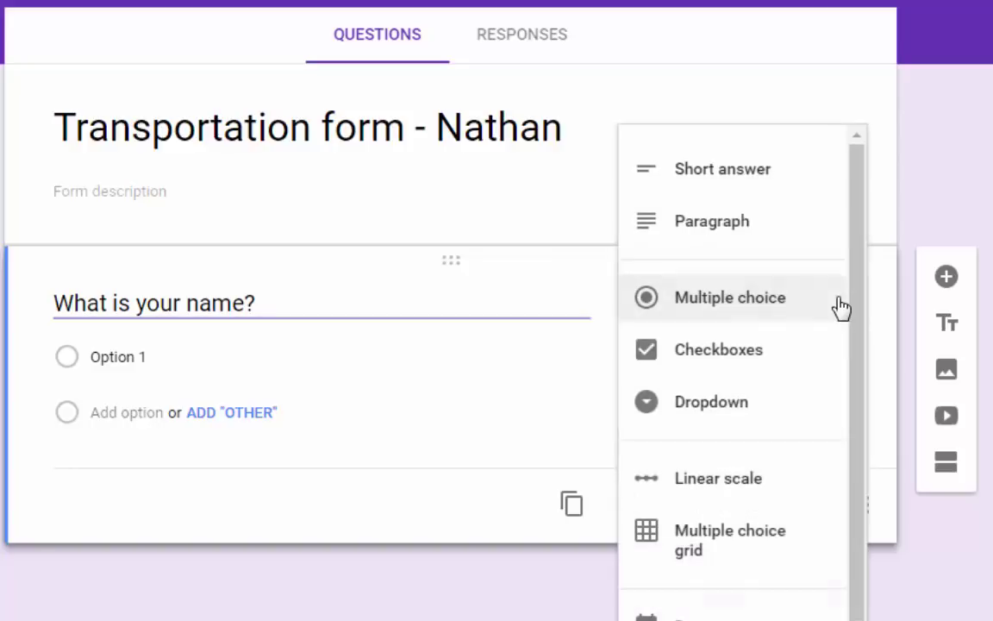
left_click(747, 169)
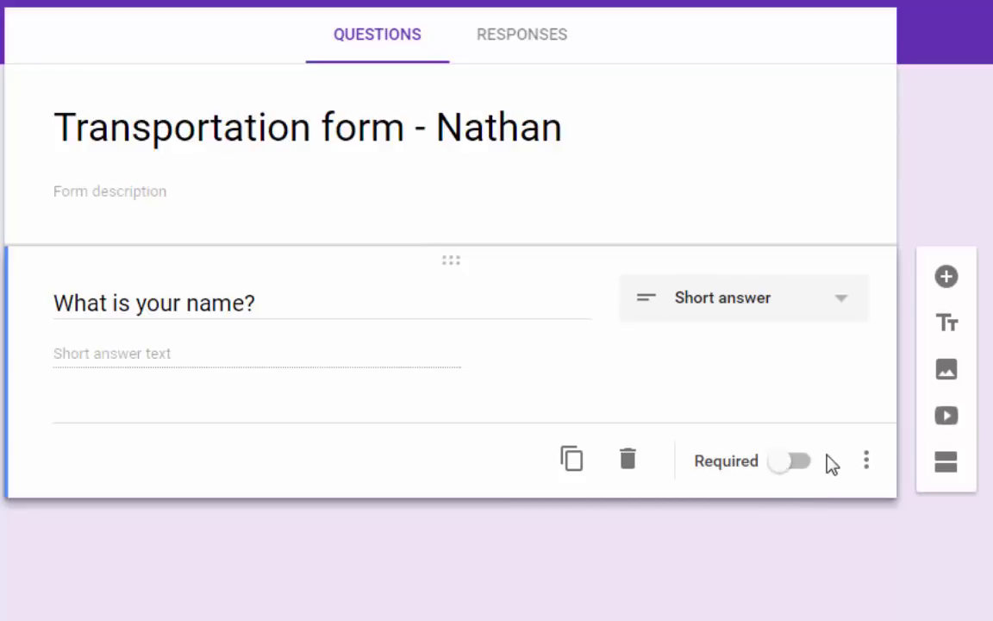
Preview the form with the name question temporarily set as required.
left_click(789, 472)
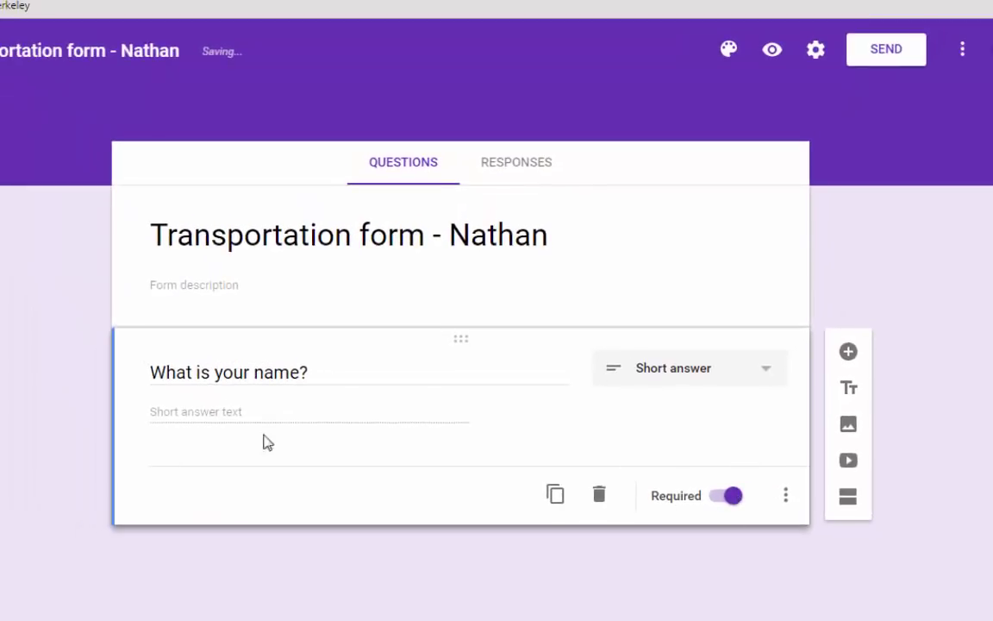
left_click(773, 50)
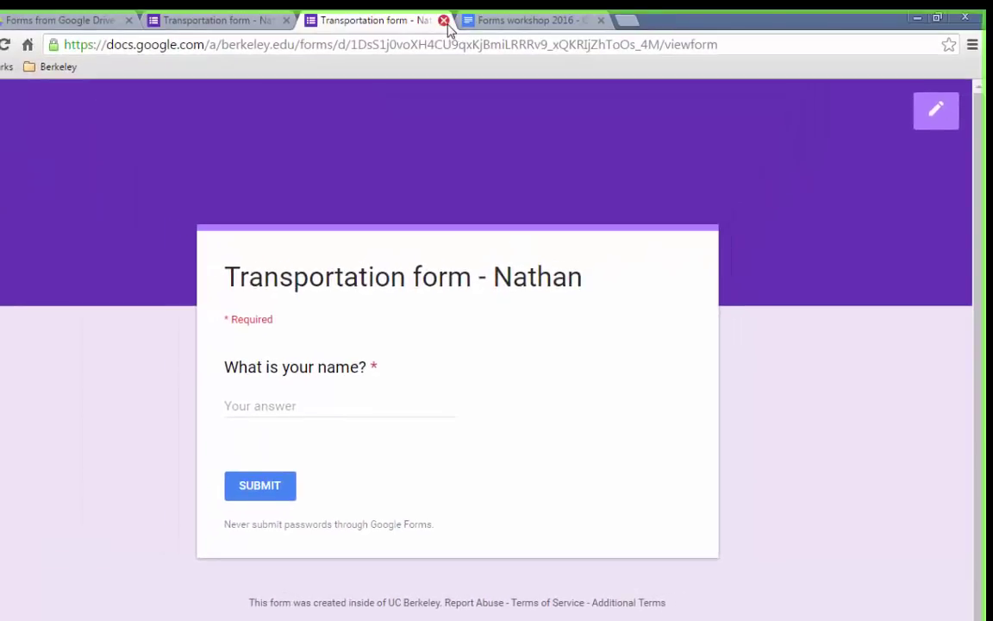
left_click(444, 20)
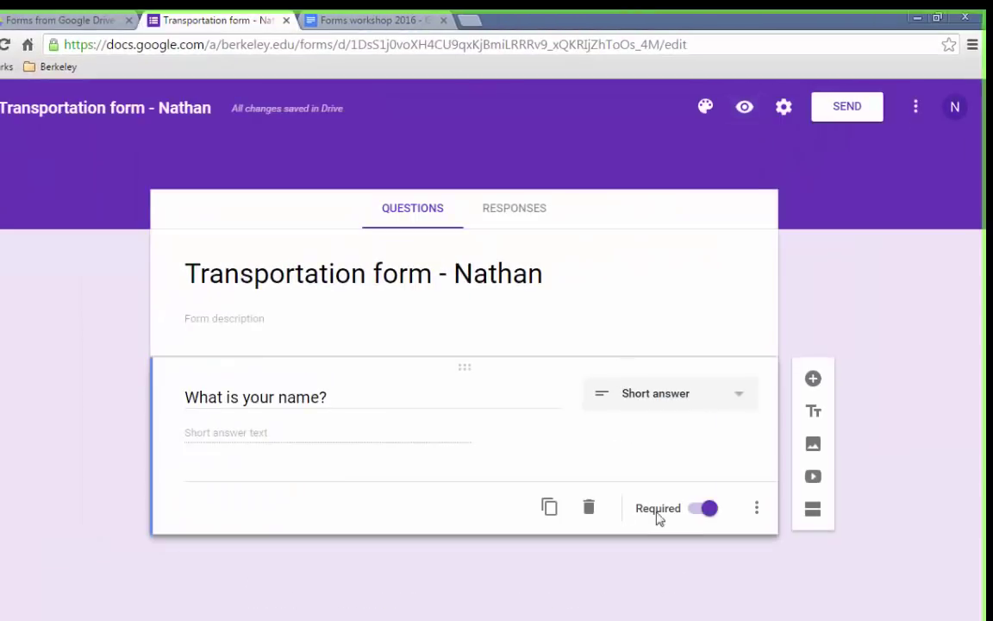
left_click(699, 509)
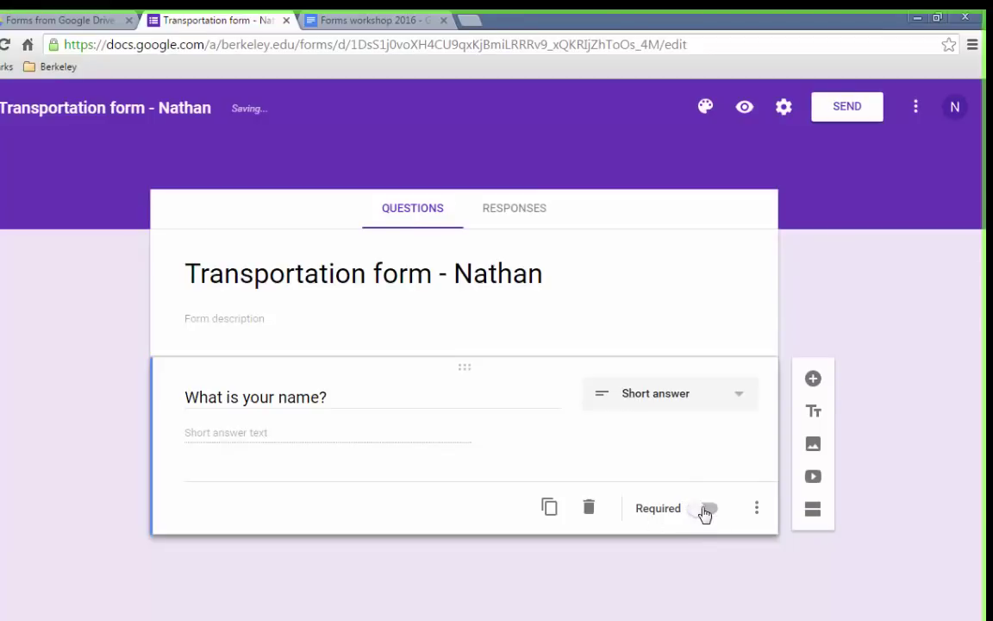
Append "(optional)" to the text of the name question.
left_click(409, 395)
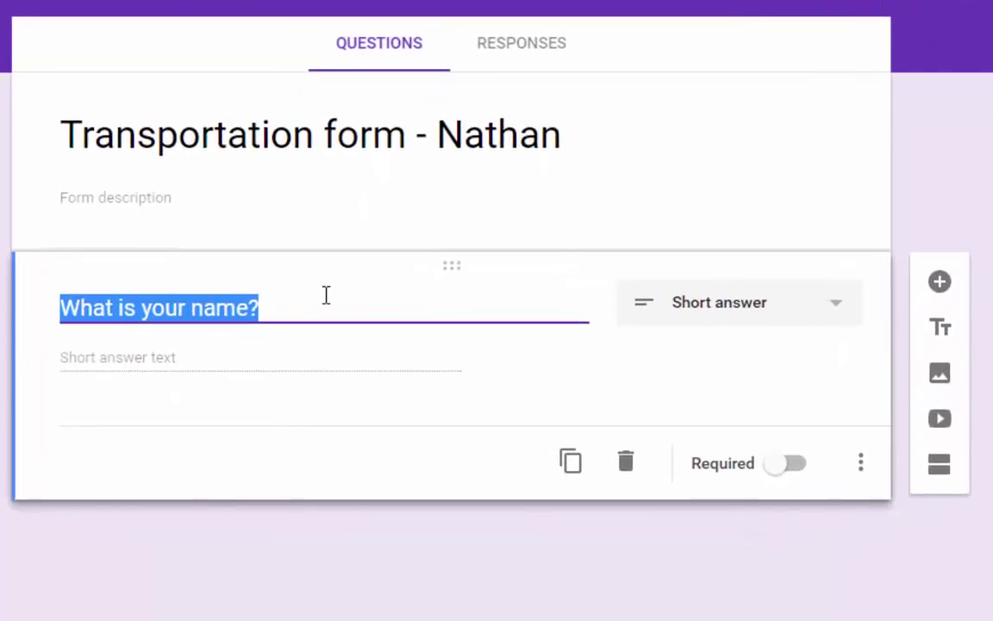
left_click(326, 294)
type("(")
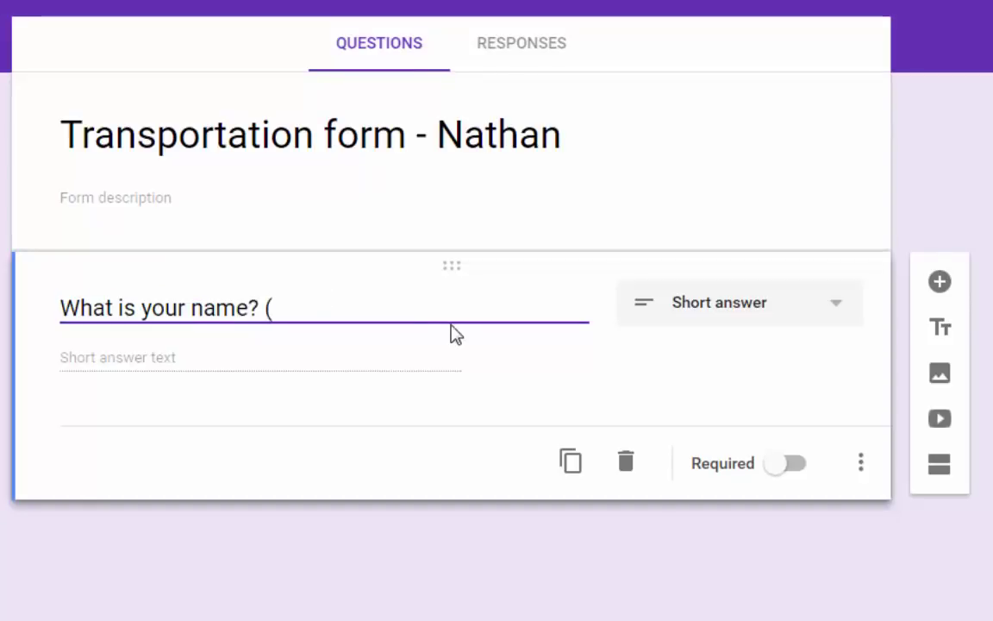
type("optional)")
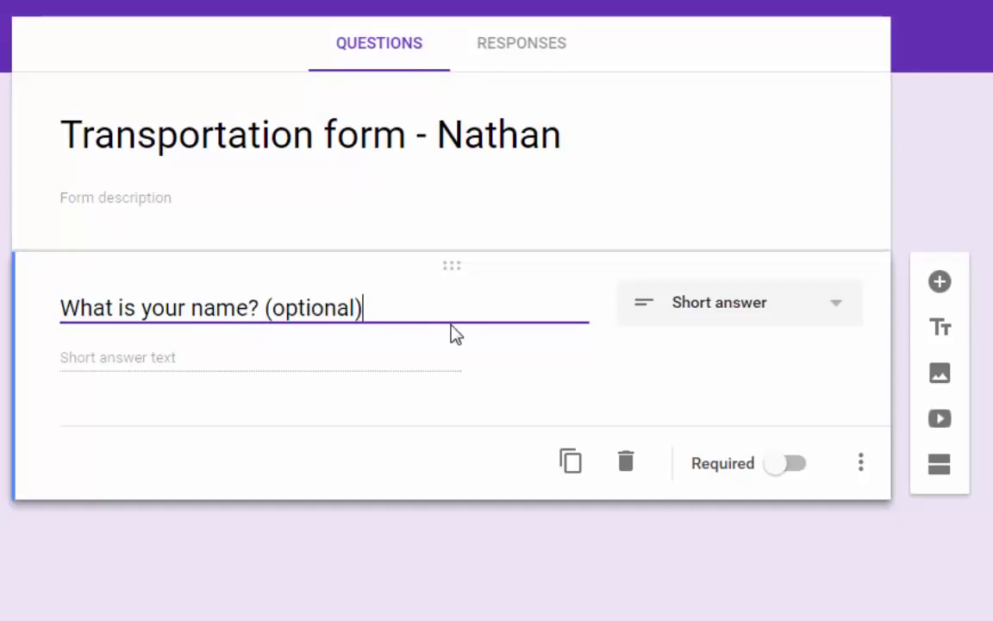
left_click(457, 398)
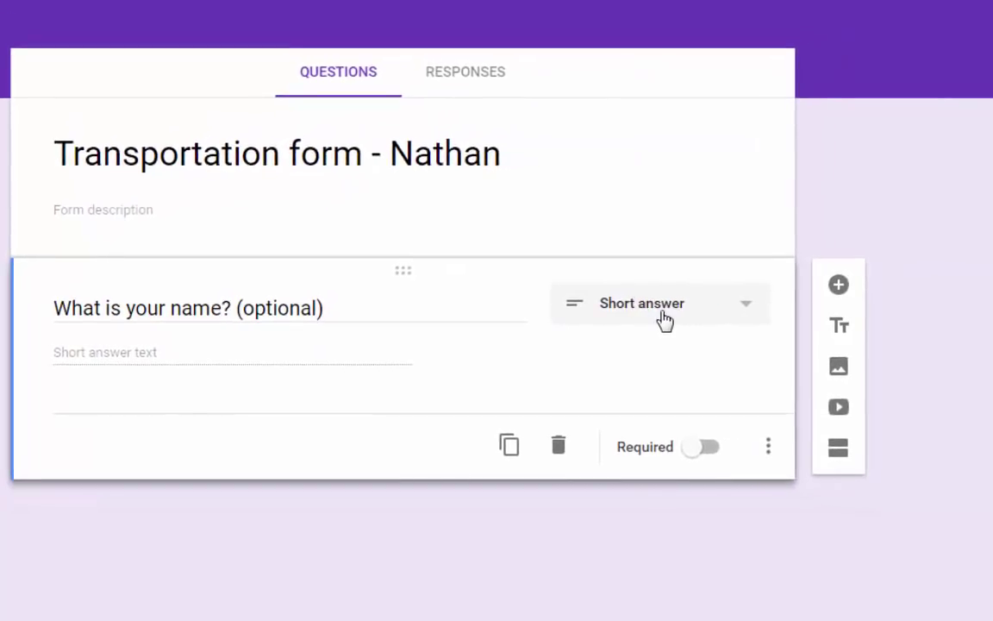
Add a multiple choice question reading "Which is your primary work location?" below the name question.
left_click(838, 286)
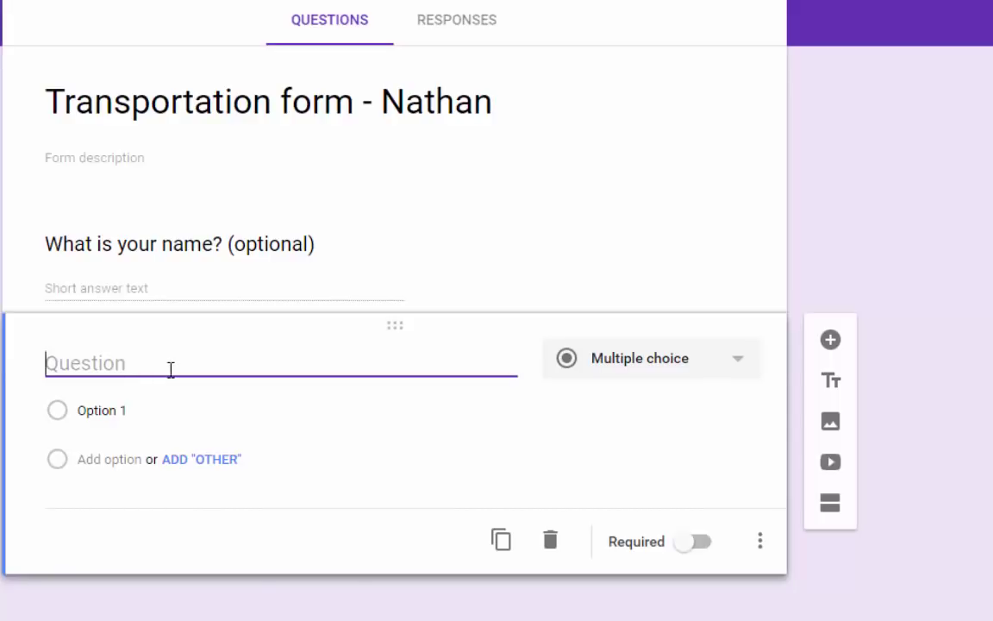
type("Which")
key("BackSpace")
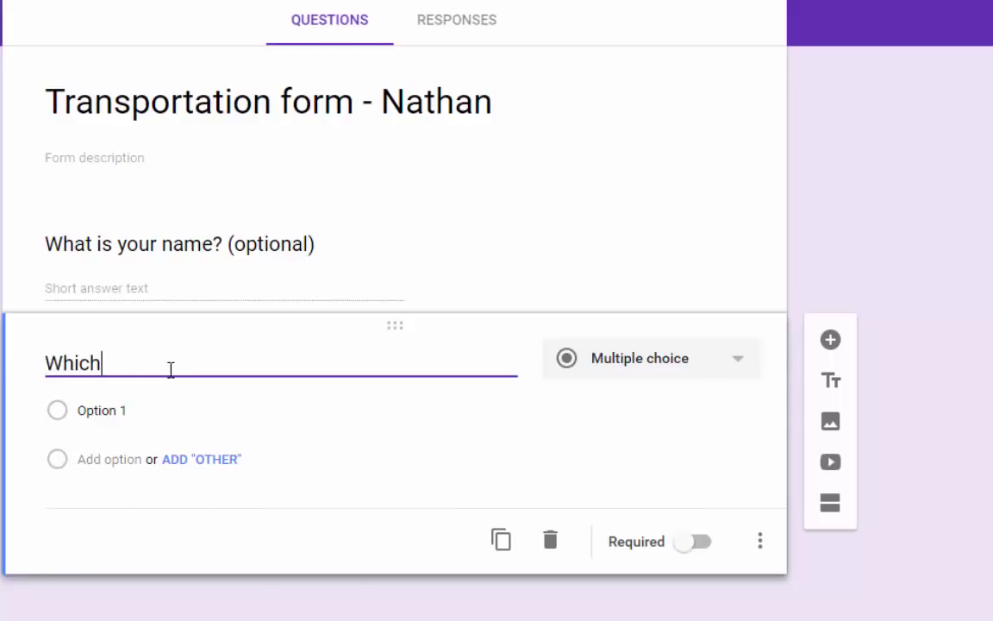
key("ctrl+BackSpace")
type("Which is your primary work location?")
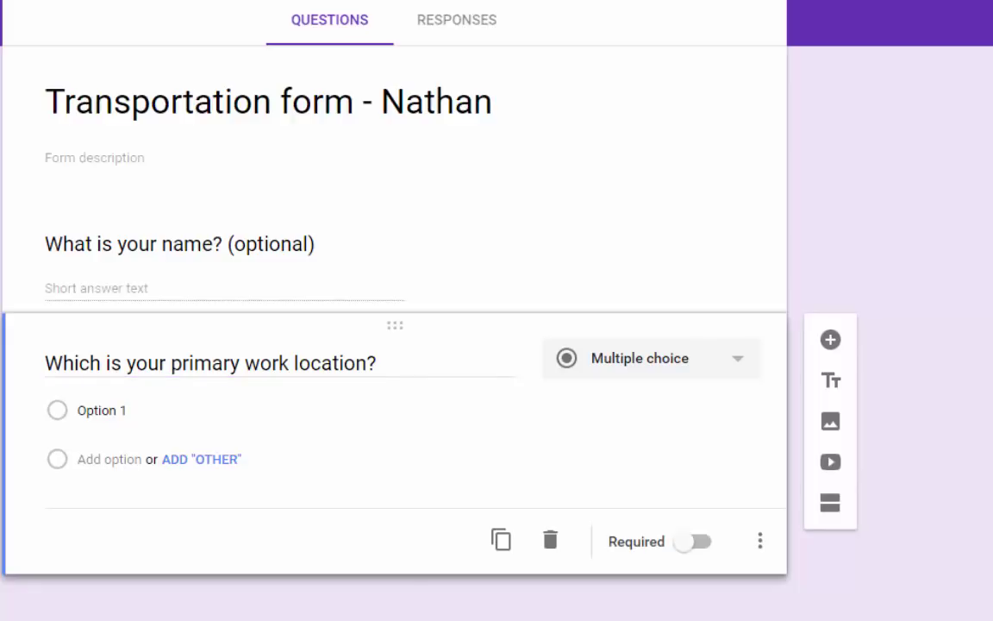
Switch to the buildings sheet of the planning spreadsheet and fit column A's width to its contents.
left_click_drag(983, 10, 326, 4)
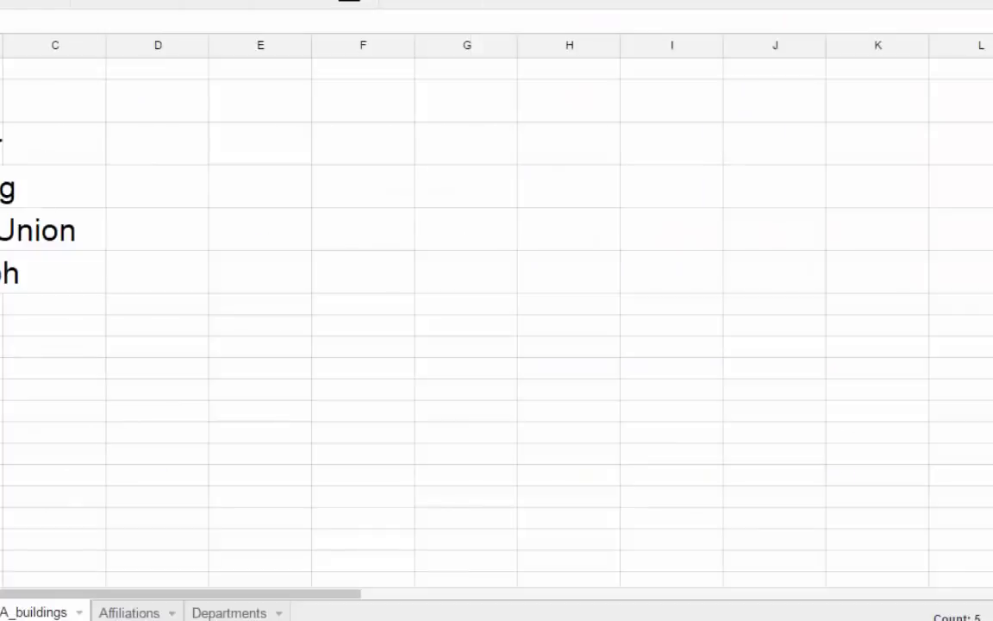
left_click(293, 432)
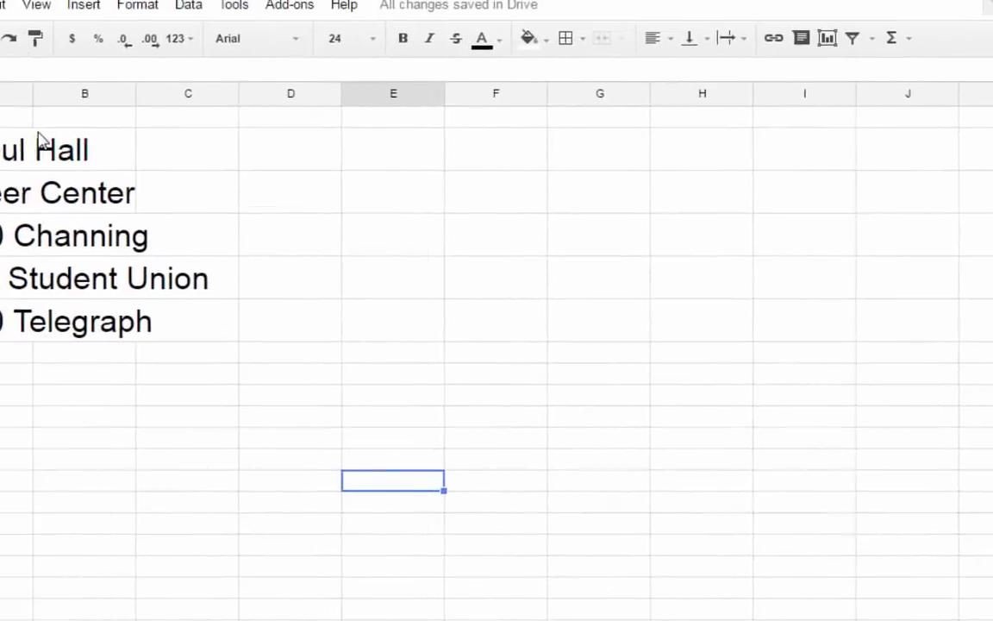
double_click(147, 137)
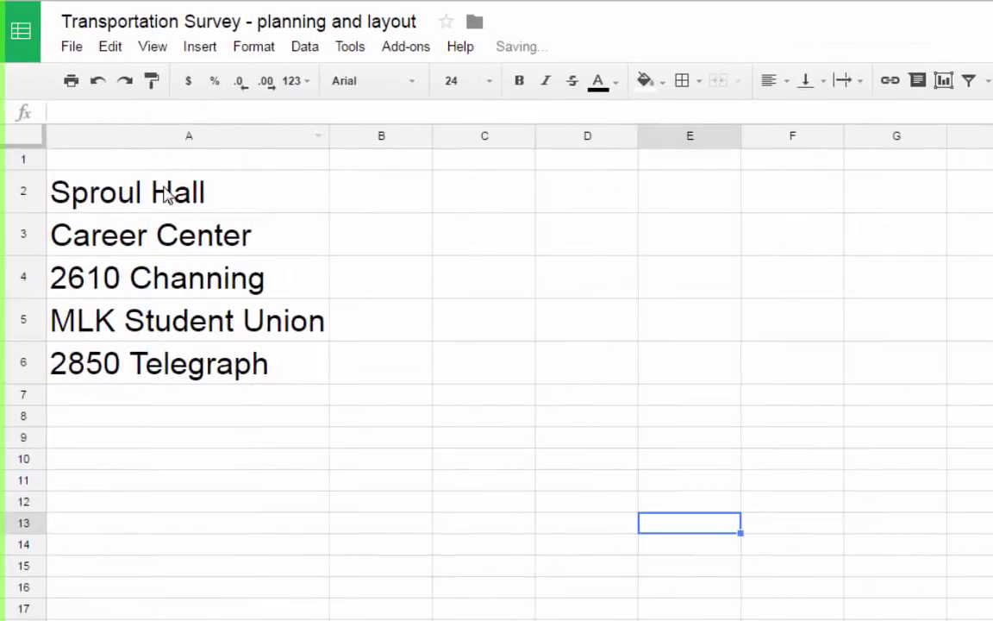
Copy the five building names from the planning spreadsheet into the primary work location question in Google Forms as its answer options.
left_click_drag(148, 181, 150, 387)
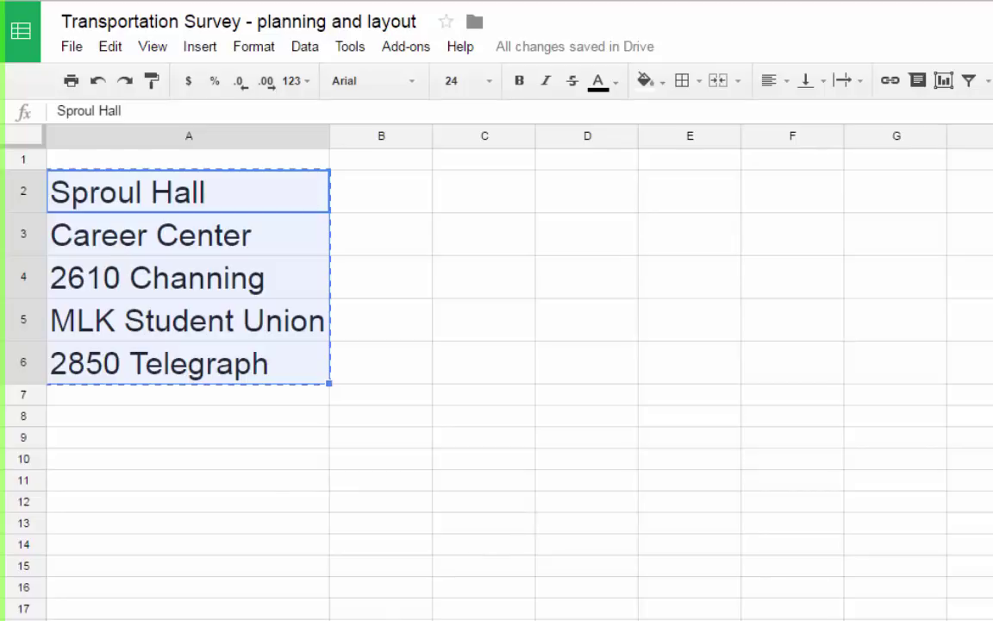
key("ctrl+Tab")
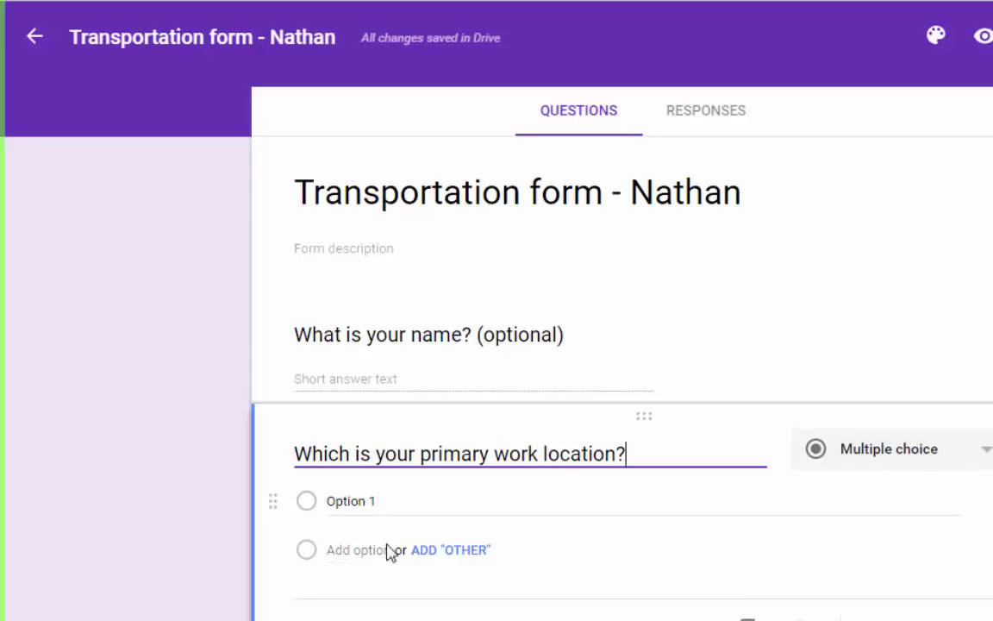
left_click(373, 500)
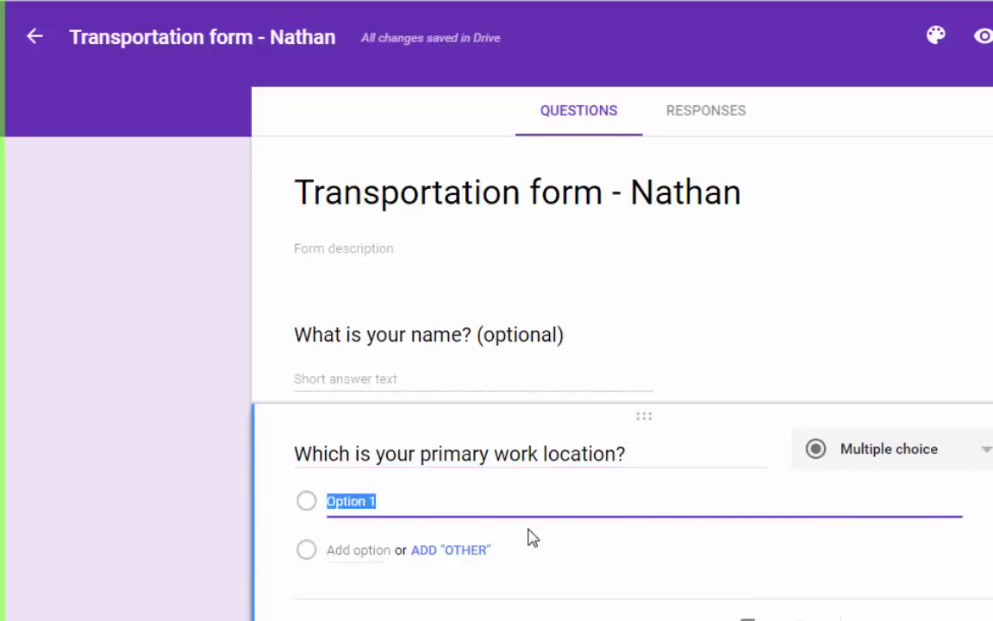
type("Sproul Hall Career Center 2610 Channing")
scroll(535, 537, "down", 3)
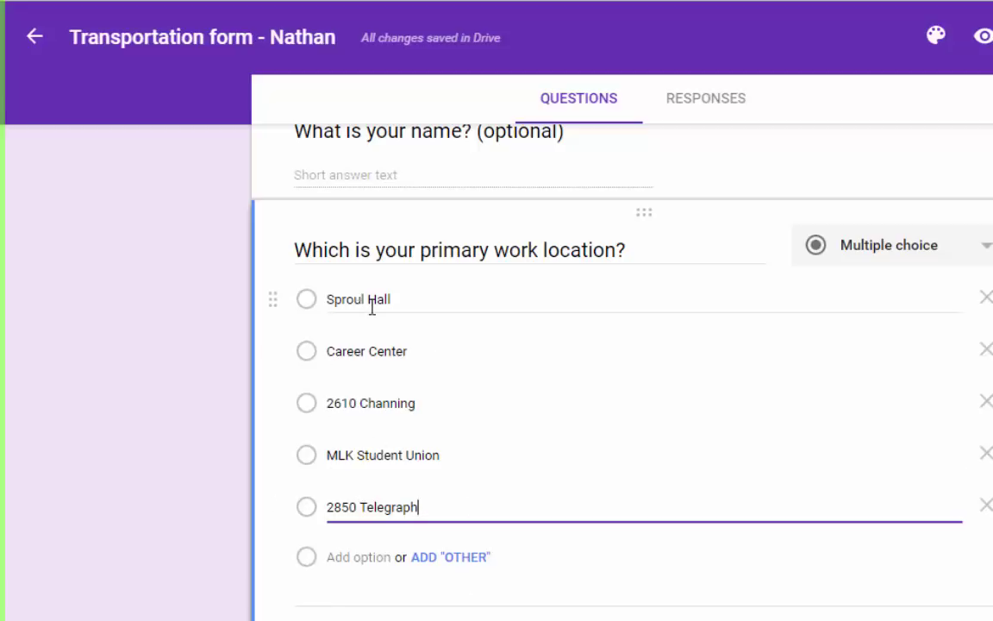
Add an "Other" option to the primary work location question, below 2850 Telegraph.
left_click(306, 561)
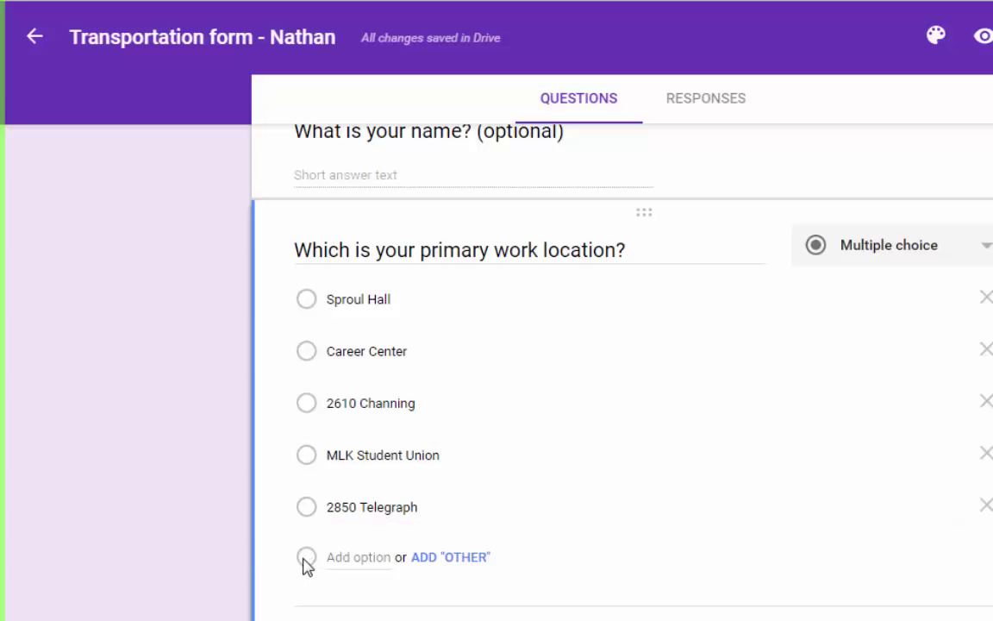
left_click(448, 559)
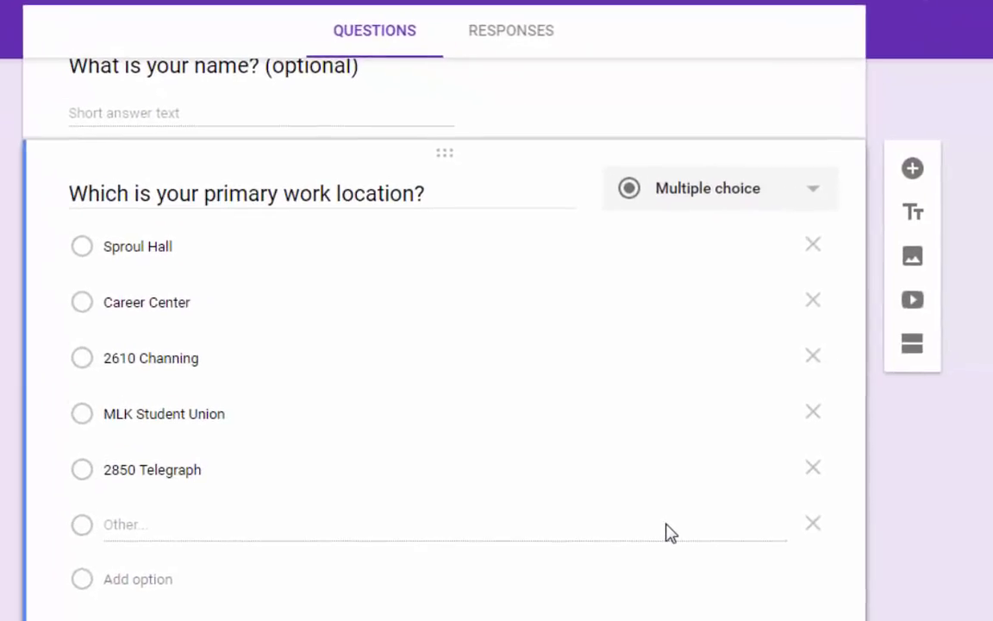
scroll(628, 500, "up", 2)
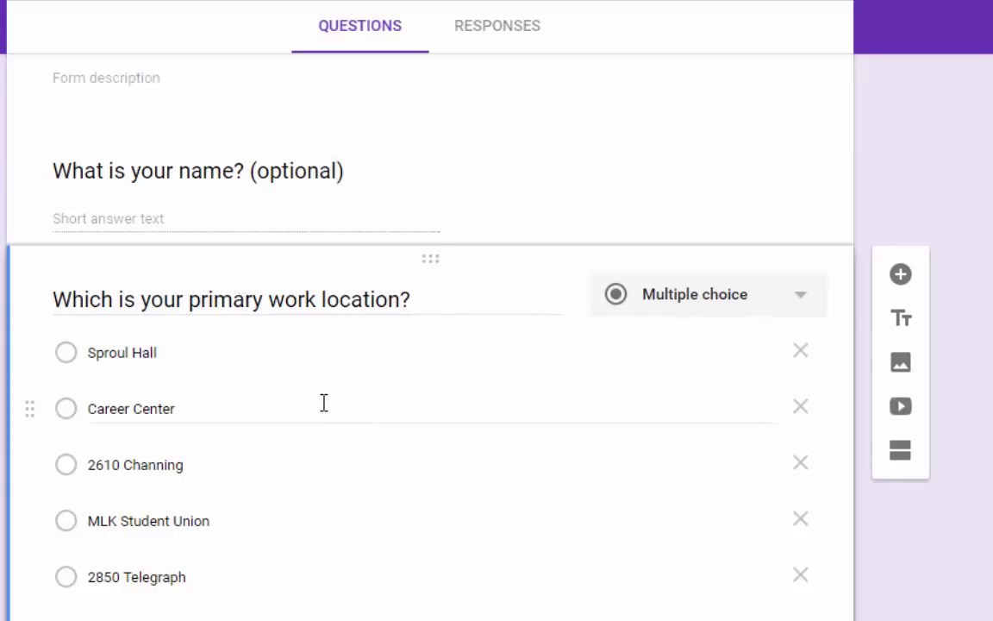
scroll(325, 403, "down", 2)
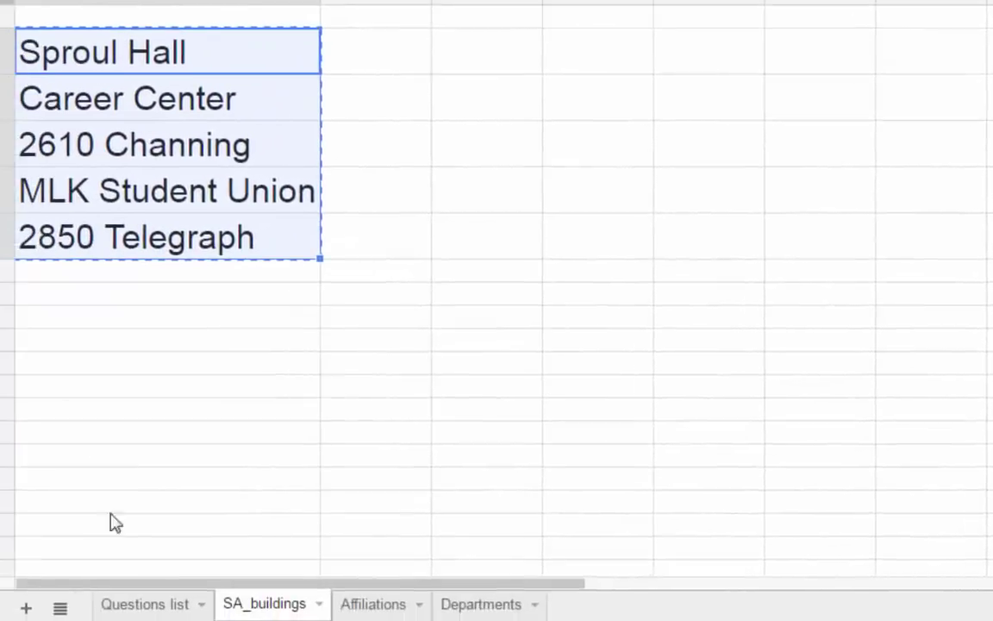
Switch to the spreadsheet's Questions list sheet and copy the text "Do you work or attend meetings in more than one building?" from cell A4.
left_click(179, 592)
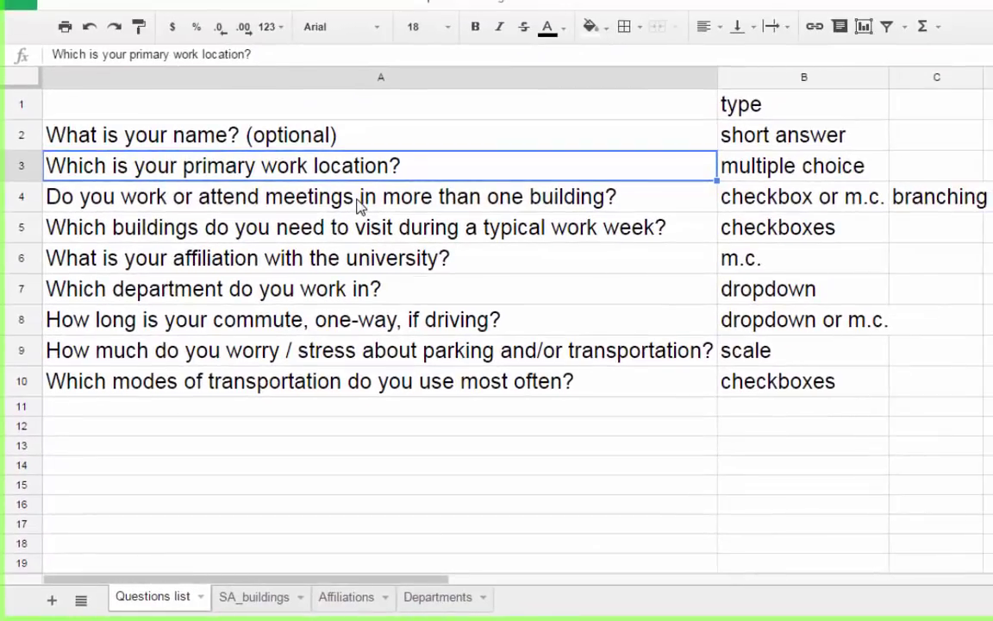
left_click(325, 200)
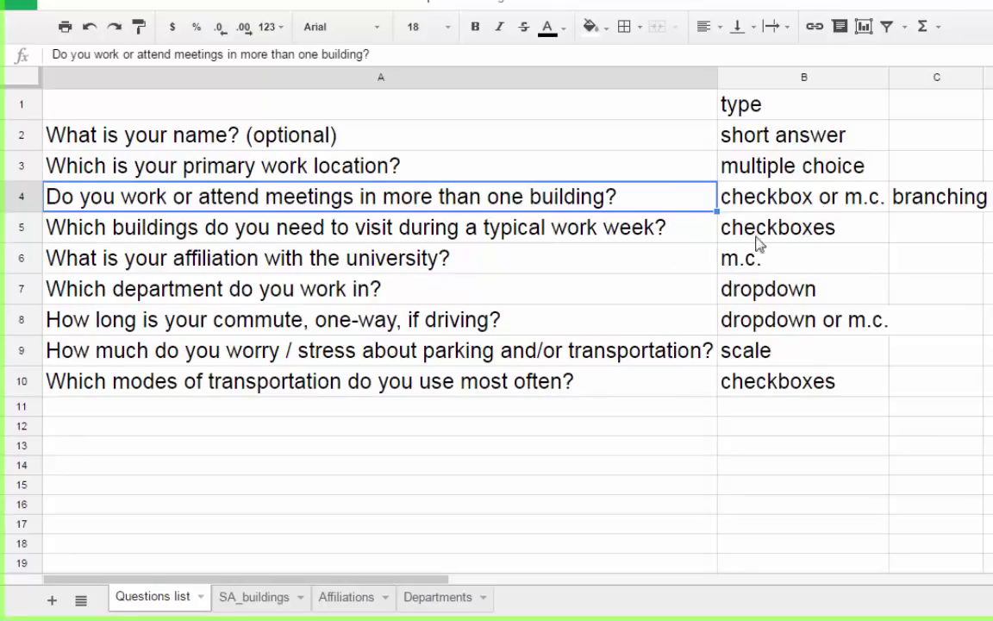
double_click(658, 196)
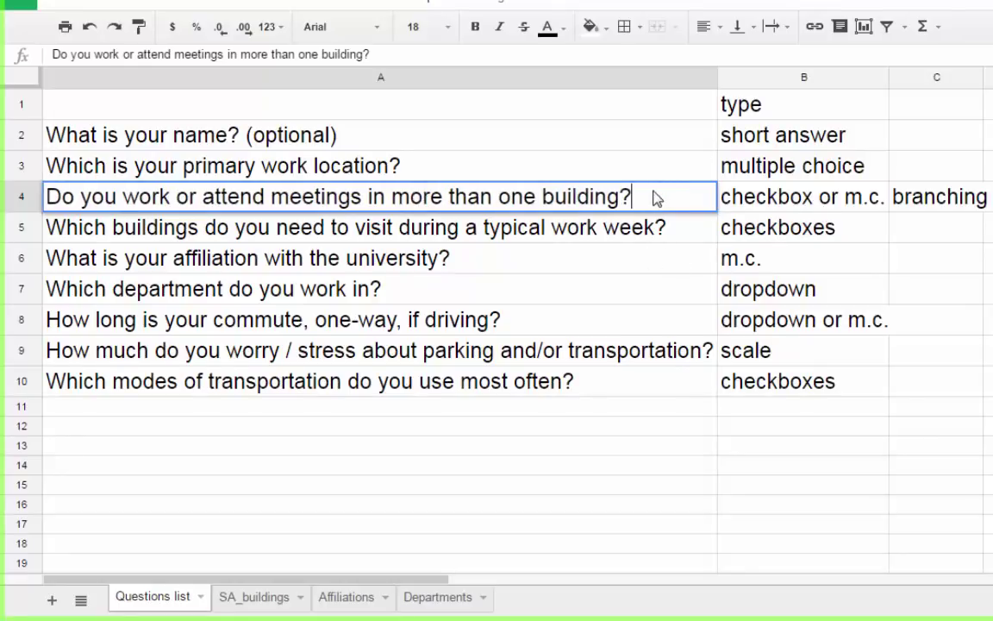
key("ctrl+shift+Left")
key("ctrl+shift+Left")
key("ctrl+shift+Left")
key("ctrl+shift+Left")
key("ctrl+shift+Left")
key("ctrl+shift+Left")
key("ctrl+shift+Left")
key("ctrl+shift+Left")
key("ctrl+shift+Left")
key("ctrl+shift+Left")
key("ctrl+shift+Left")
key("ctrl+c")
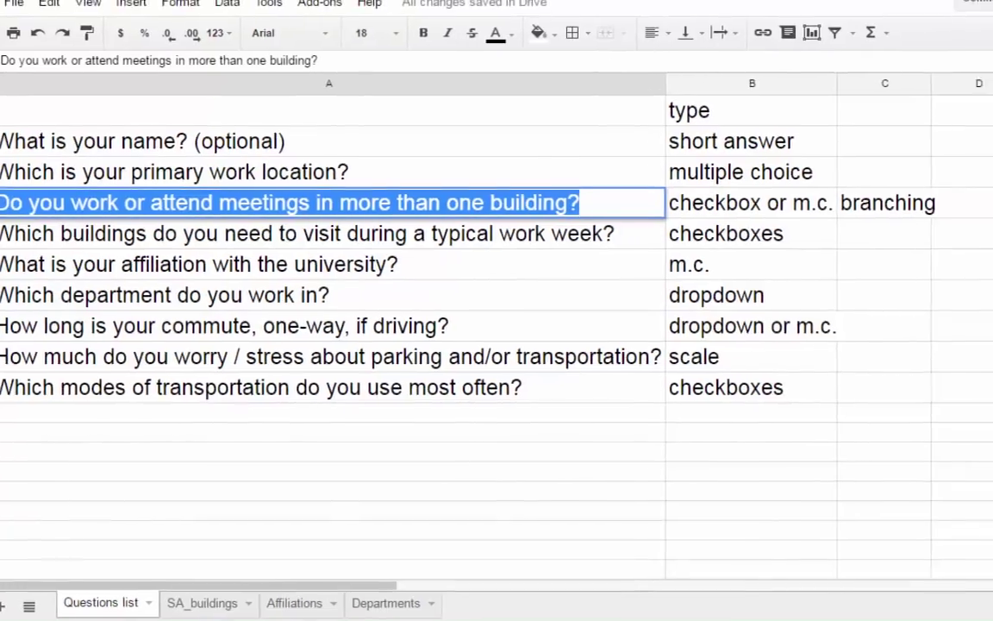
In the form, add a question below the work location question and paste the copied text about meetings in more than one building.
key("ctrl+Tab")
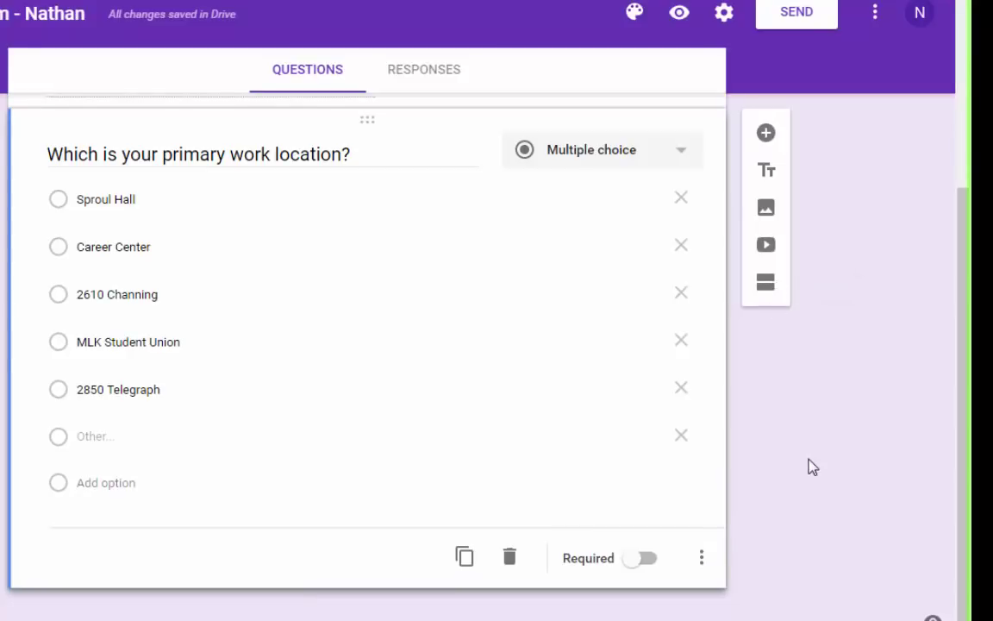
scroll(809, 449, "up", 2)
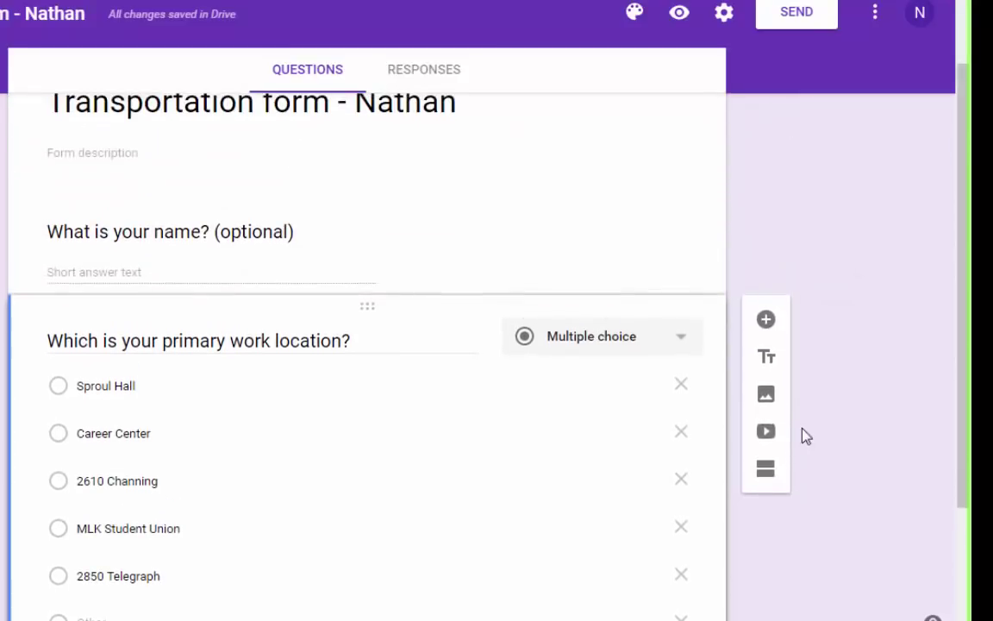
left_click(765, 322)
scroll(507, 392, "up", 2)
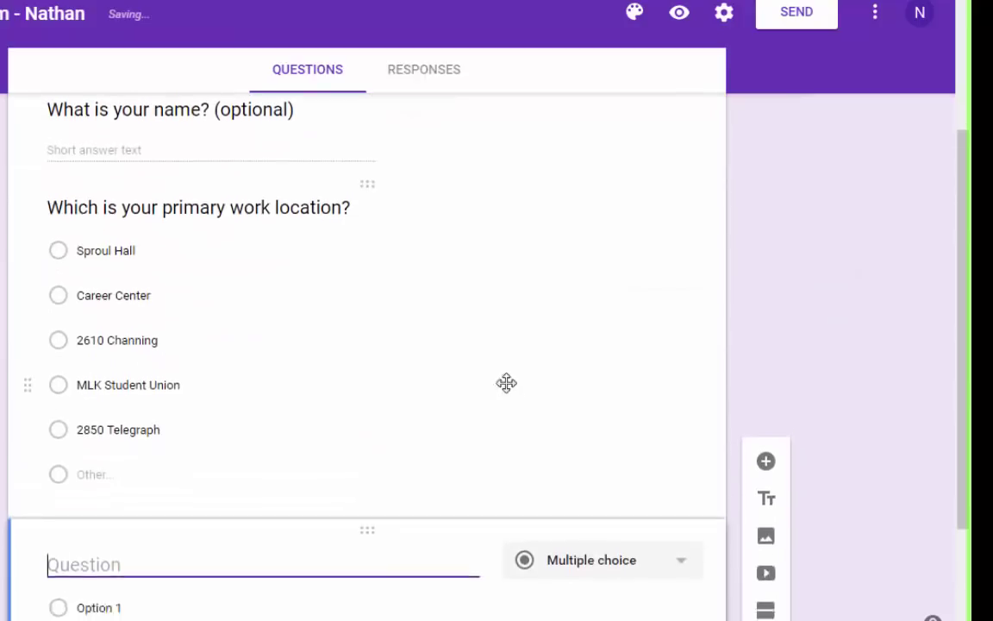
scroll(505, 382, "down", 2)
key("ctrl+v")
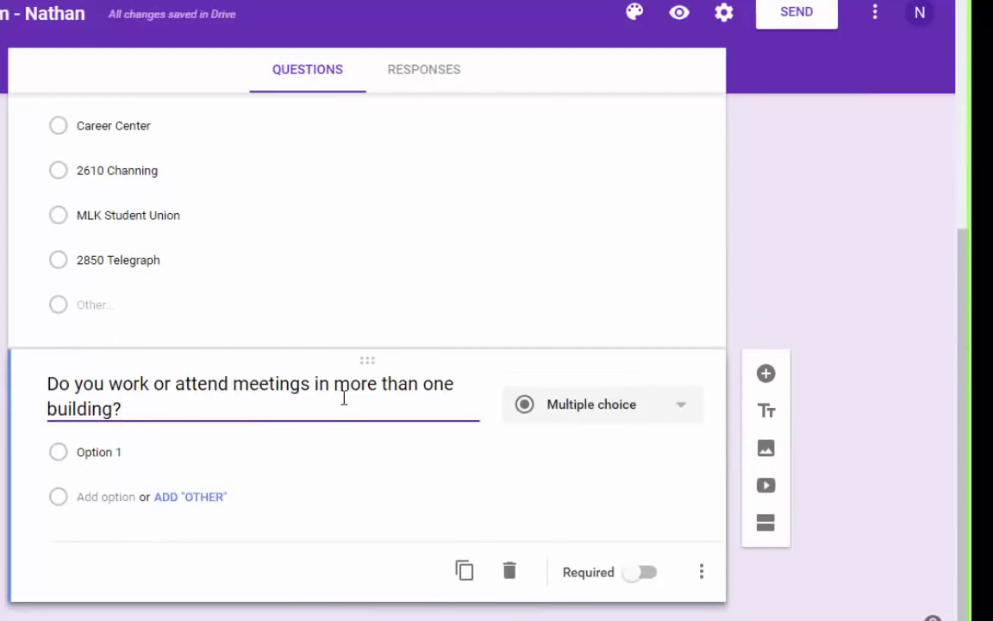
left_click(681, 410)
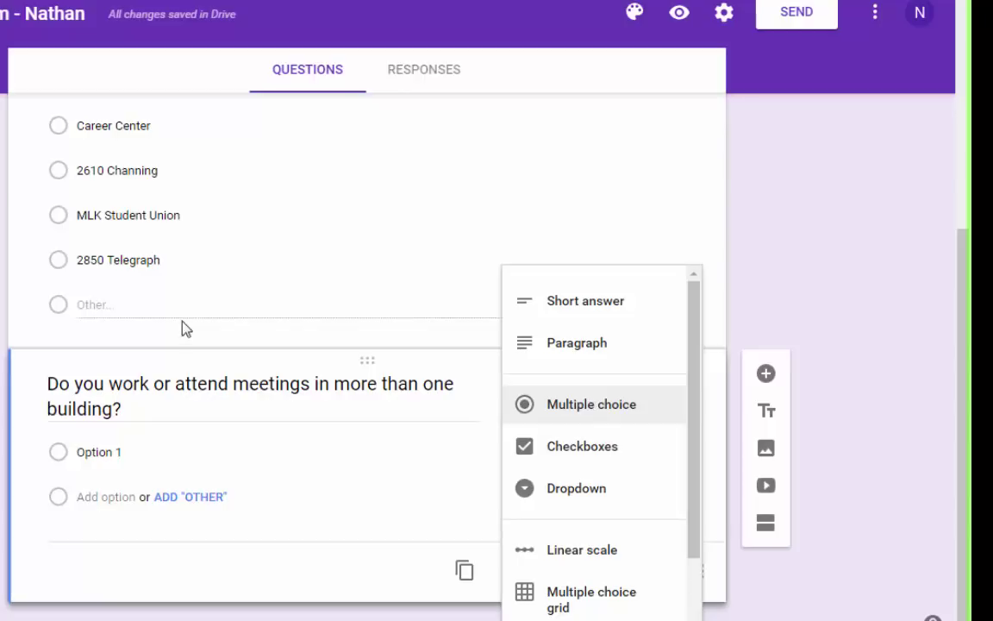
scroll(298, 199, "up", 4)
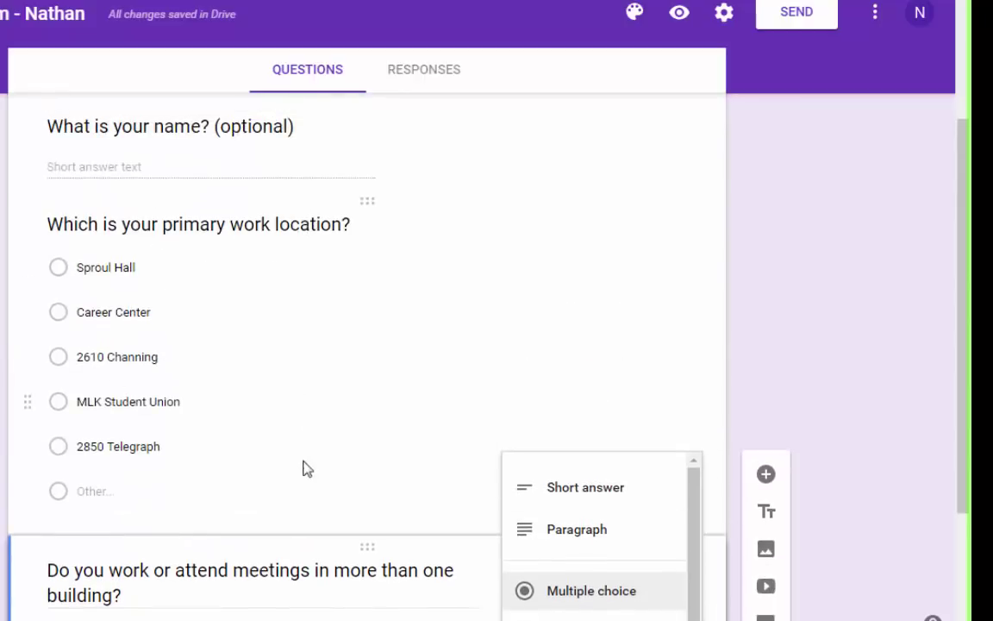
scroll(309, 461, "down", 4)
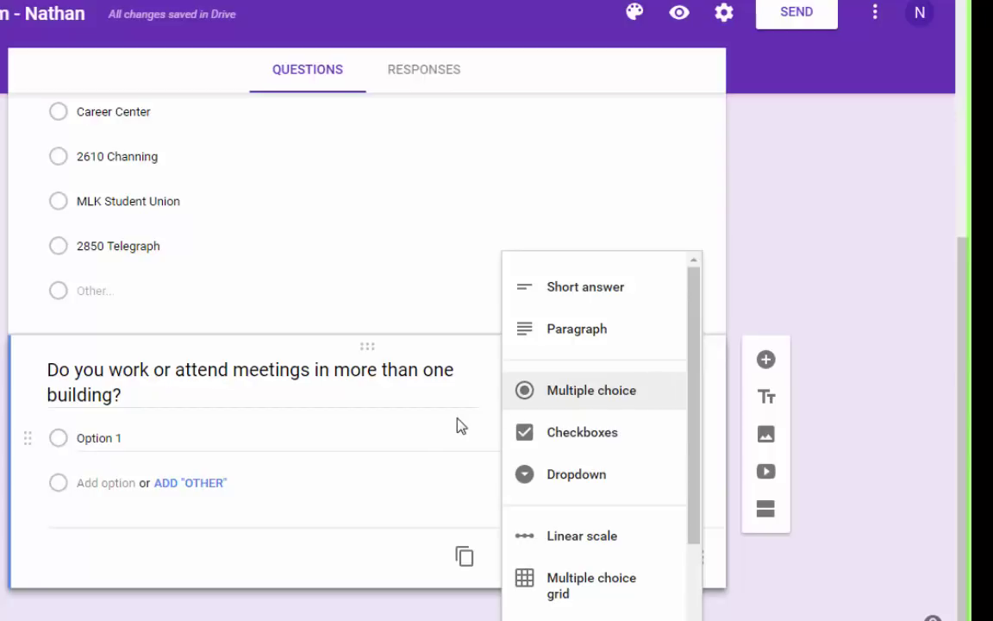
left_click(155, 436)
Give the question about working in more than one building the answer options "Yes" and "No".
left_click(135, 435)
type("Yes")
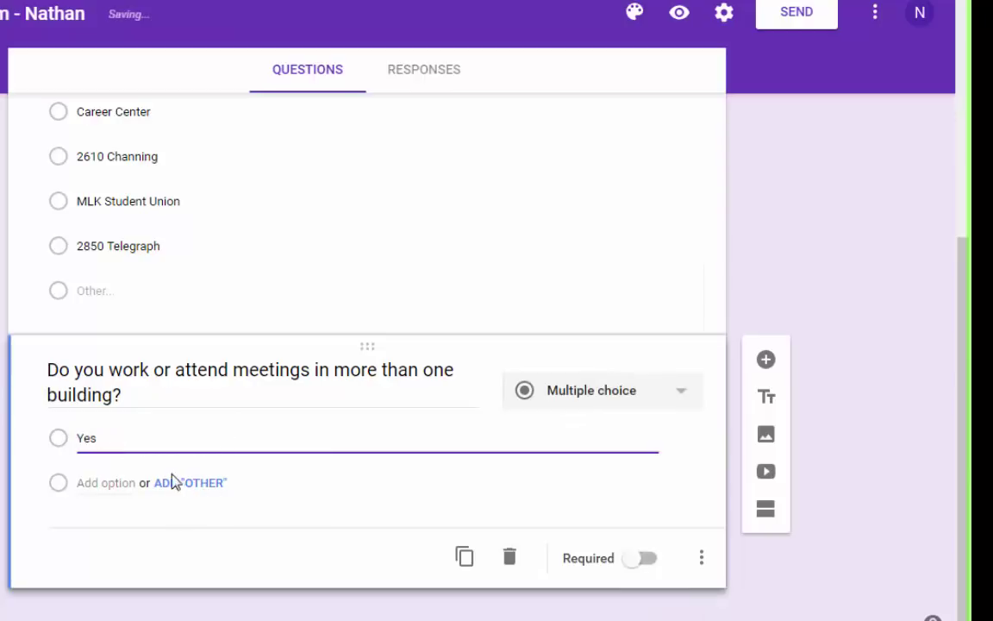
left_click(102, 482)
type("No")
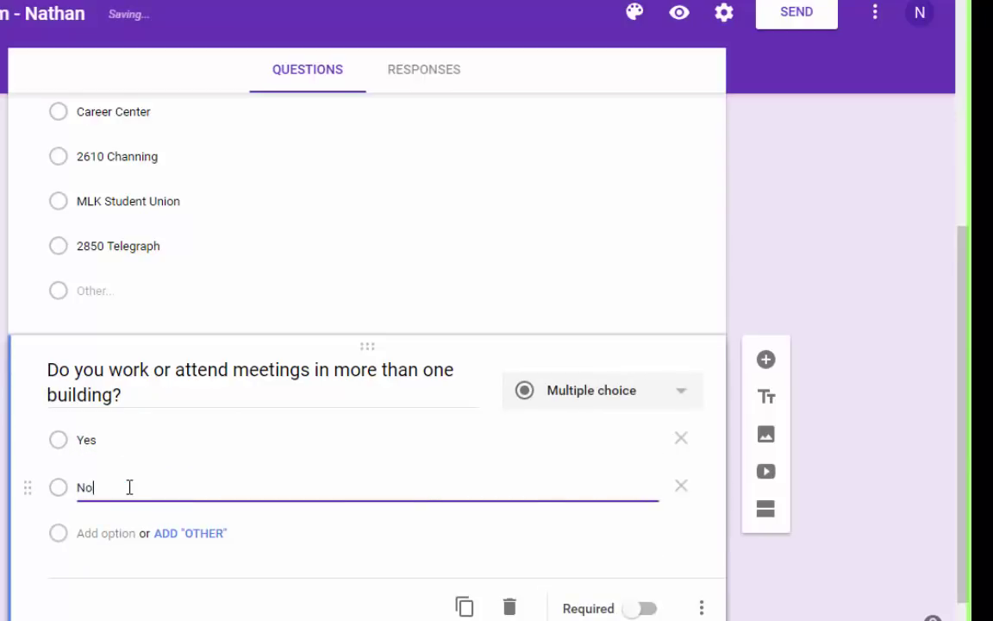
left_click(358, 542)
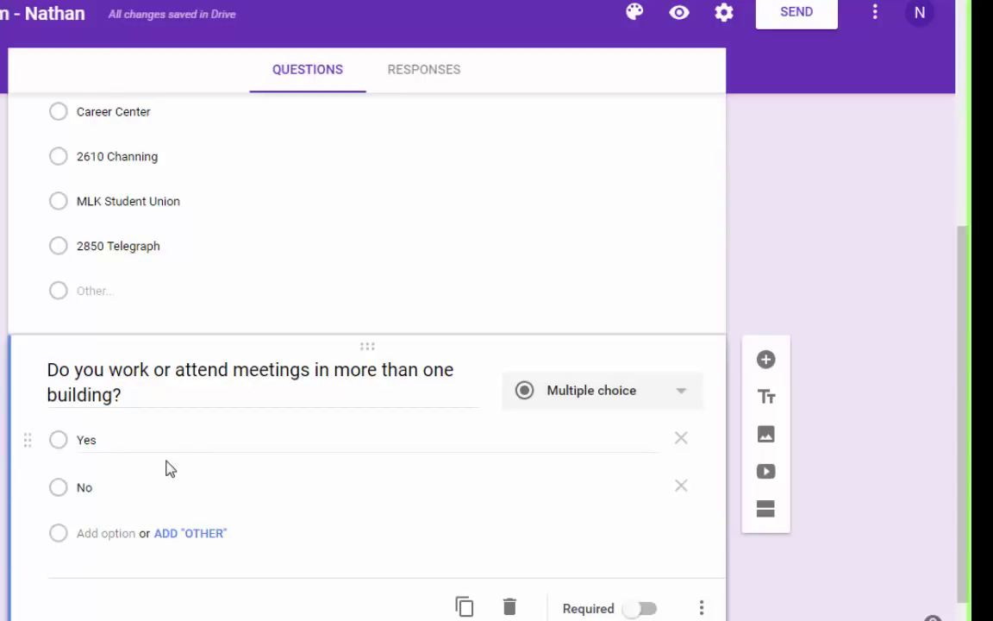
left_click(190, 440)
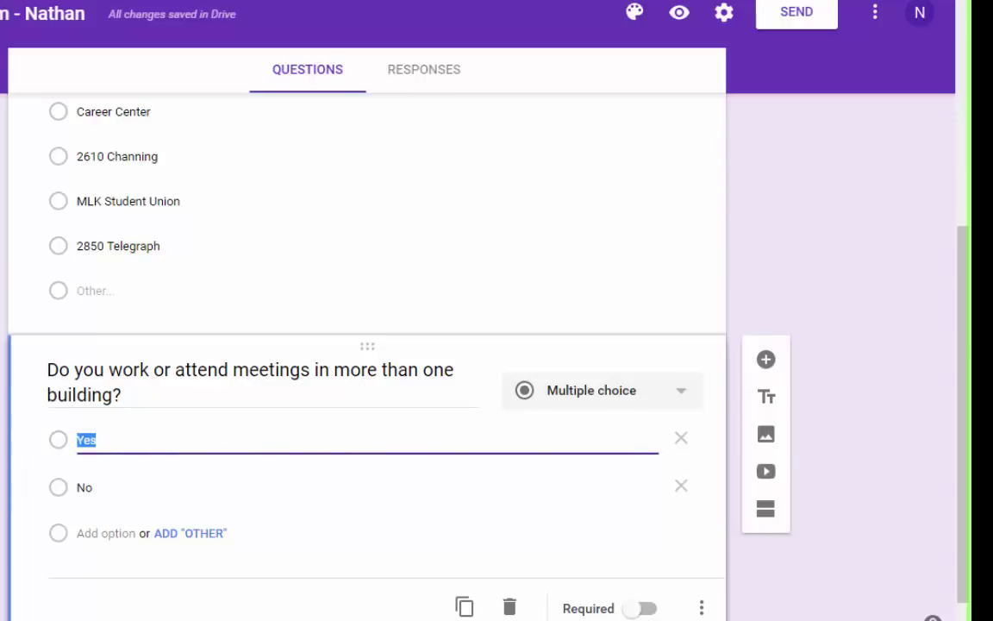
left_click(701, 609)
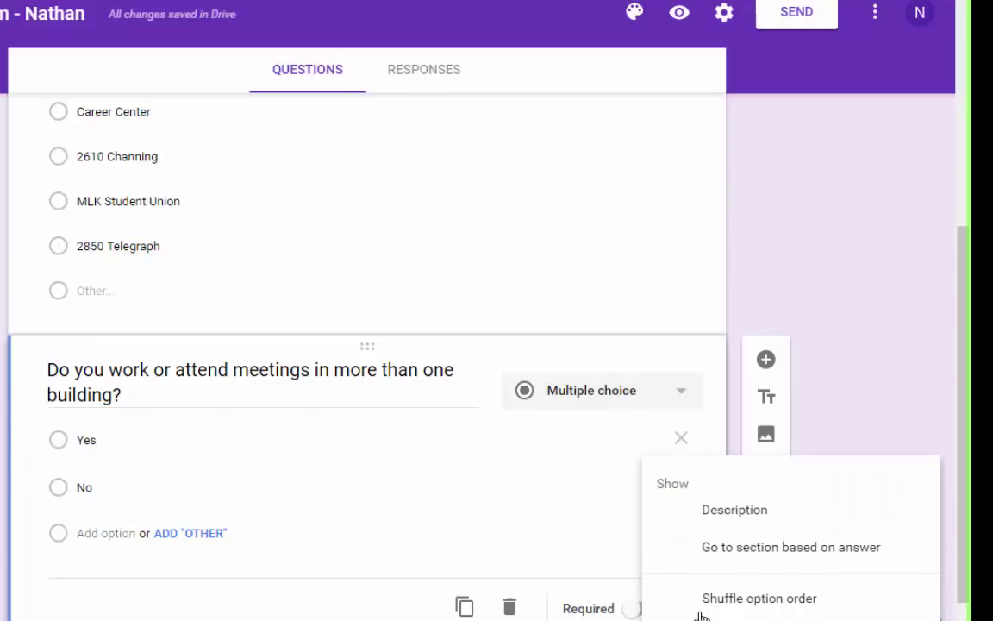
left_click(268, 443)
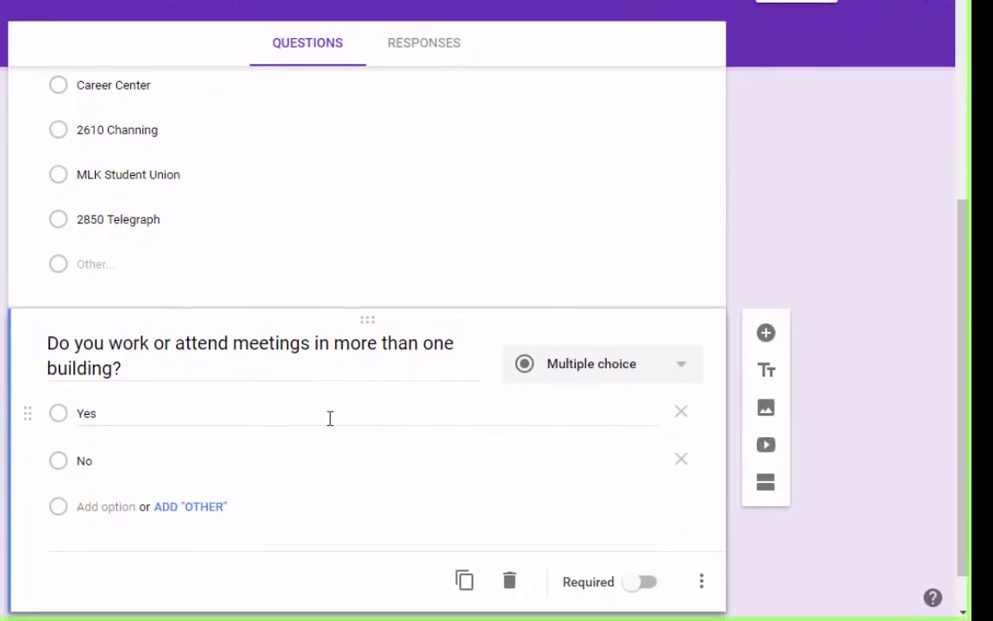
left_click(148, 413)
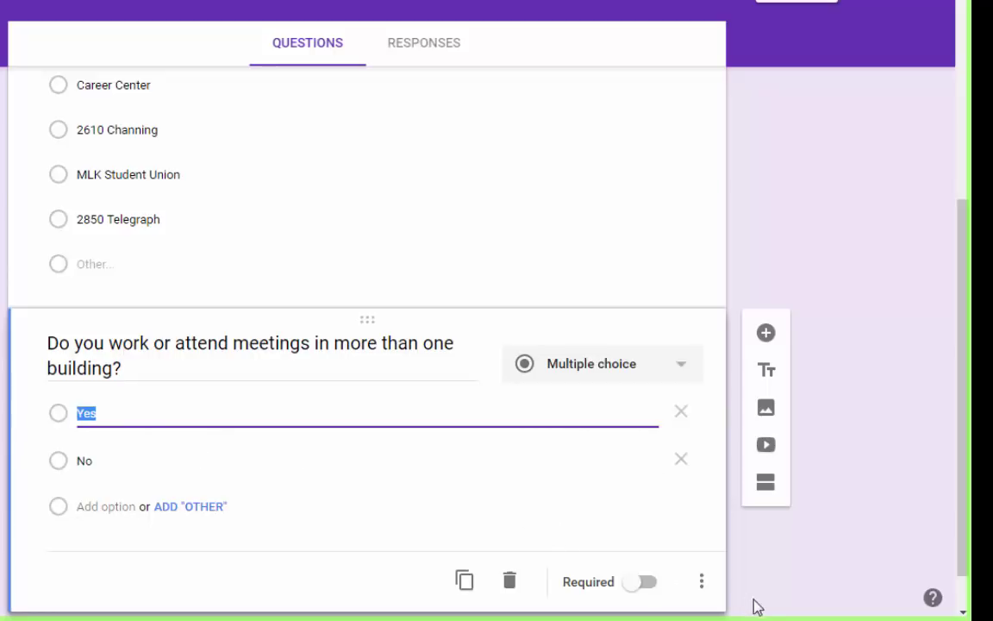
left_click(703, 584)
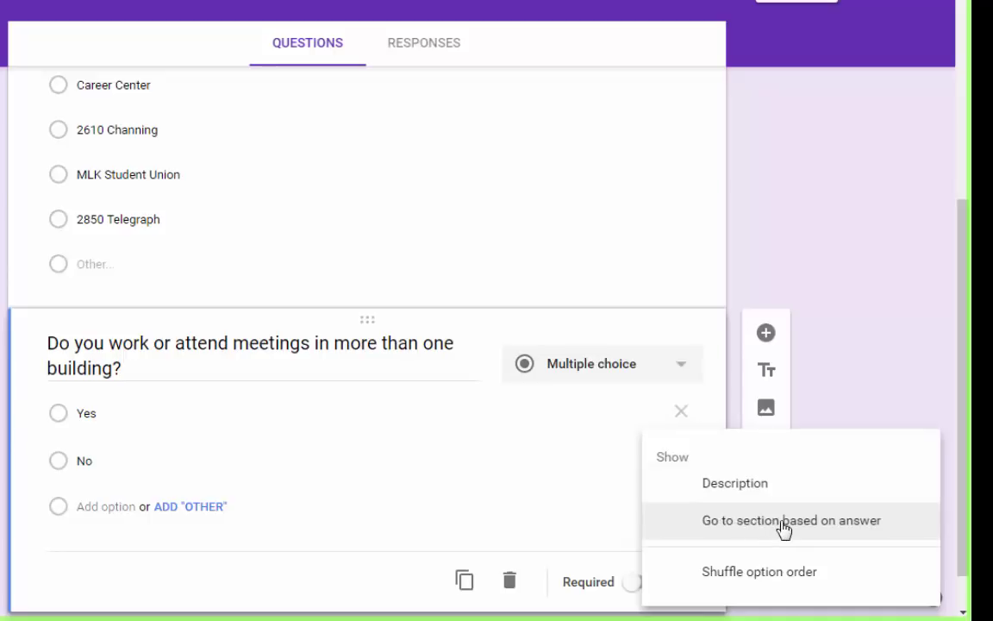
left_click(308, 555)
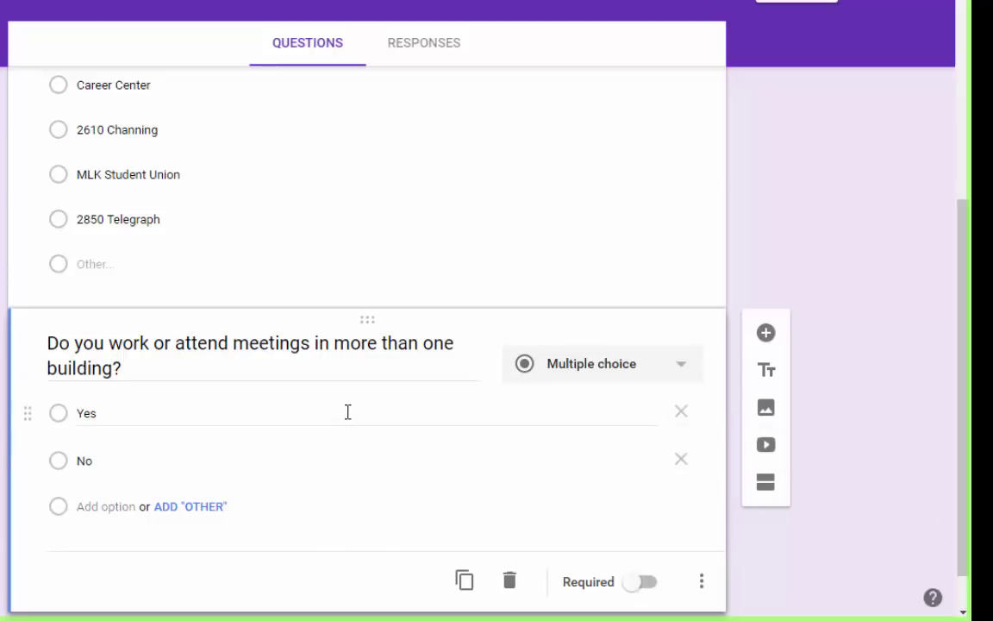
Add a new section after the Yes/No question and title it "Single-building survey continuation".
left_click(765, 486)
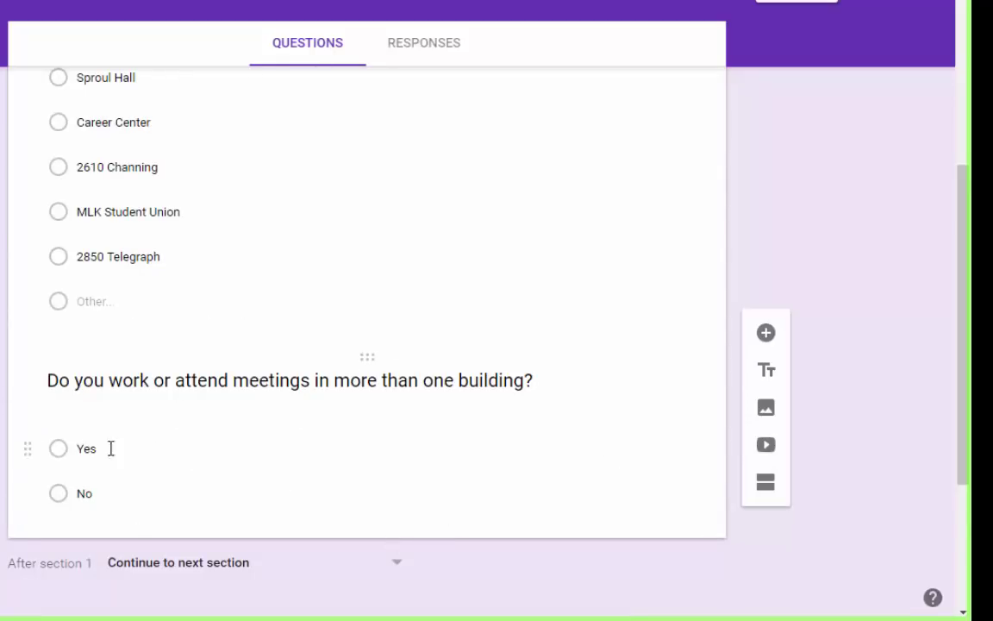
scroll(282, 474, "down", 3)
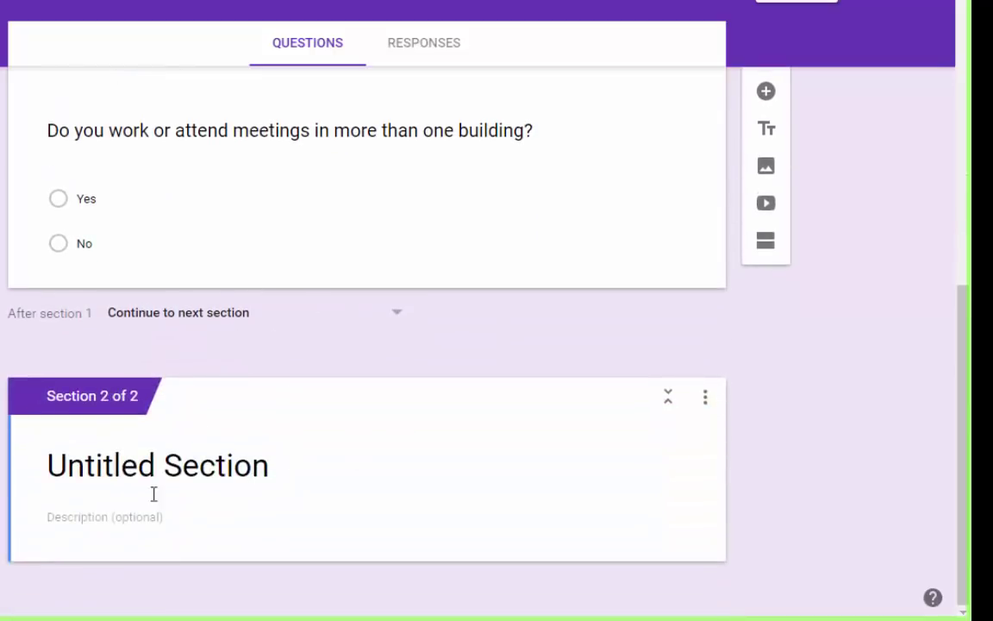
left_click(206, 471)
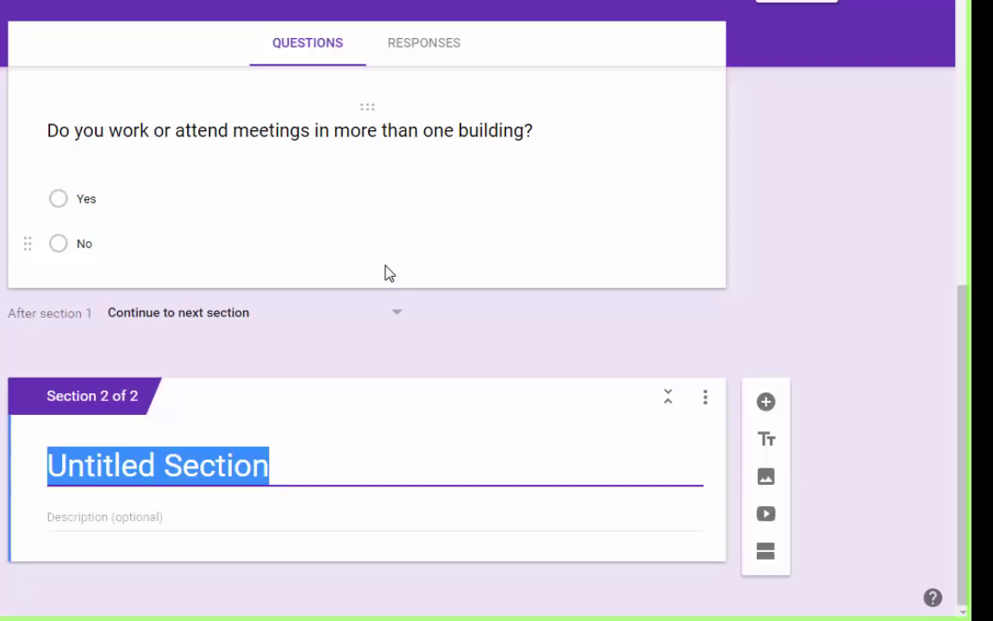
type("One")
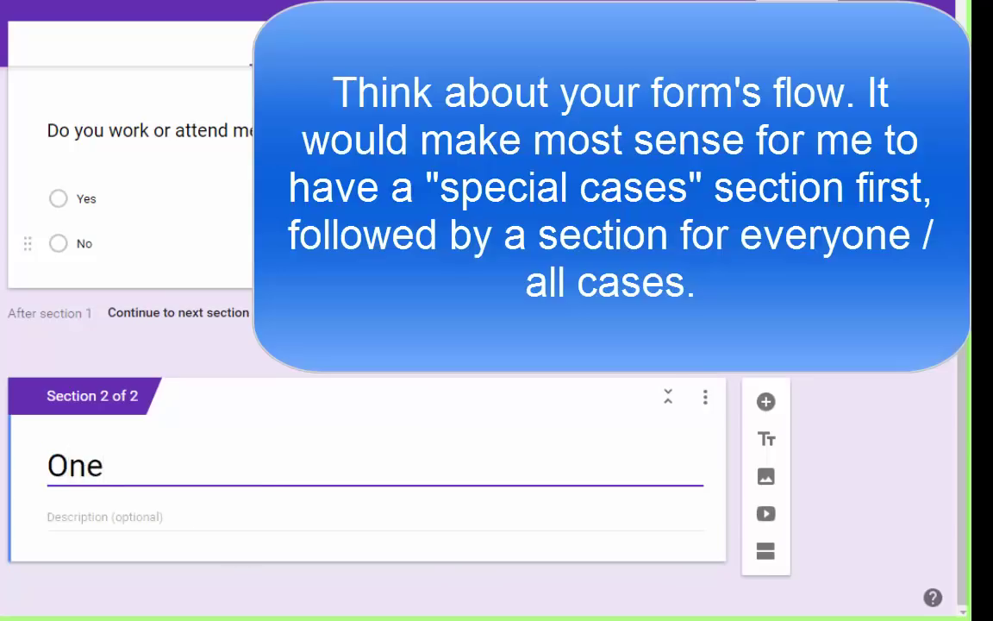
key("BackSpace")
key("BackSpace")
key("BackSpace")
type("Singl")
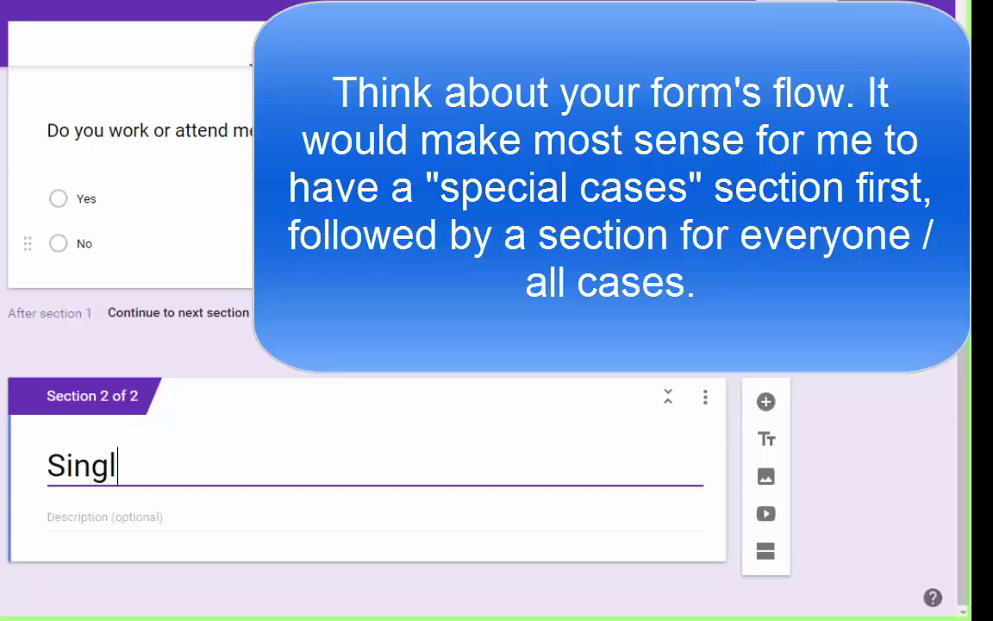
type("e-buildin")
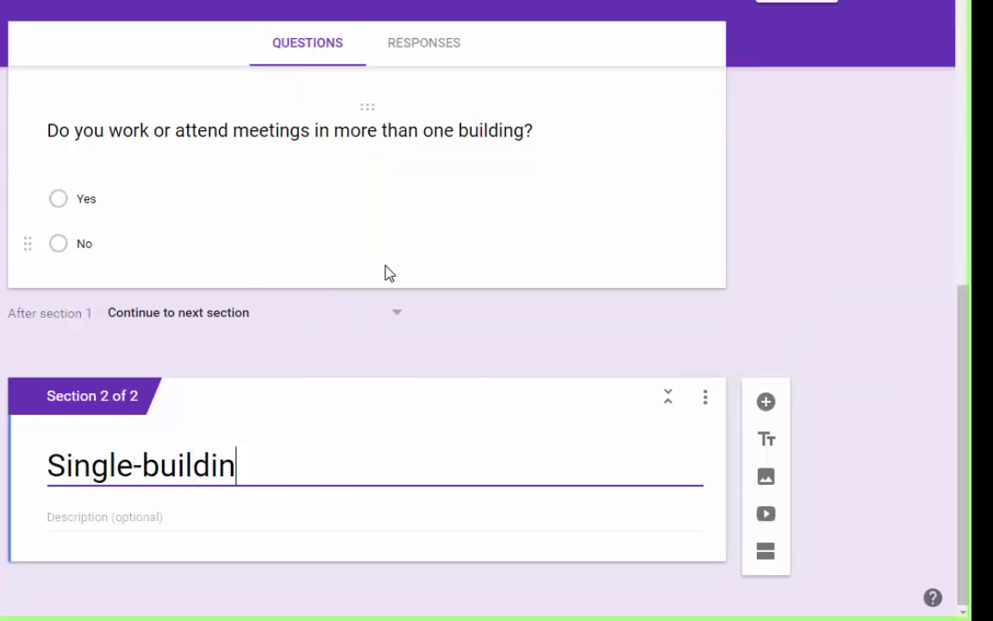
type("g survey continuation")
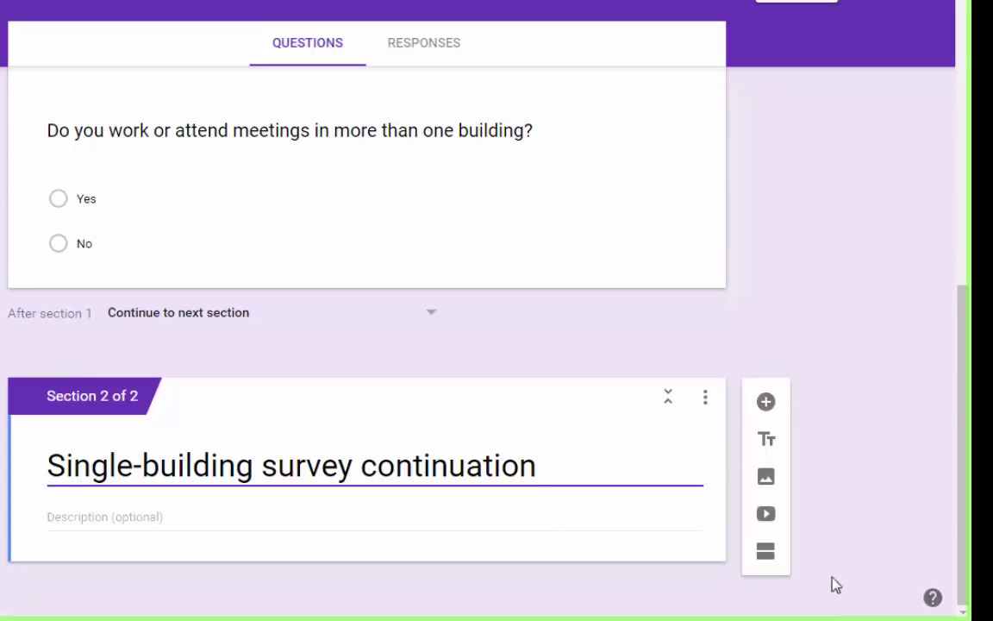
Add another section after the single-building section and title it "Plural-building survey continuation".
left_click(767, 554)
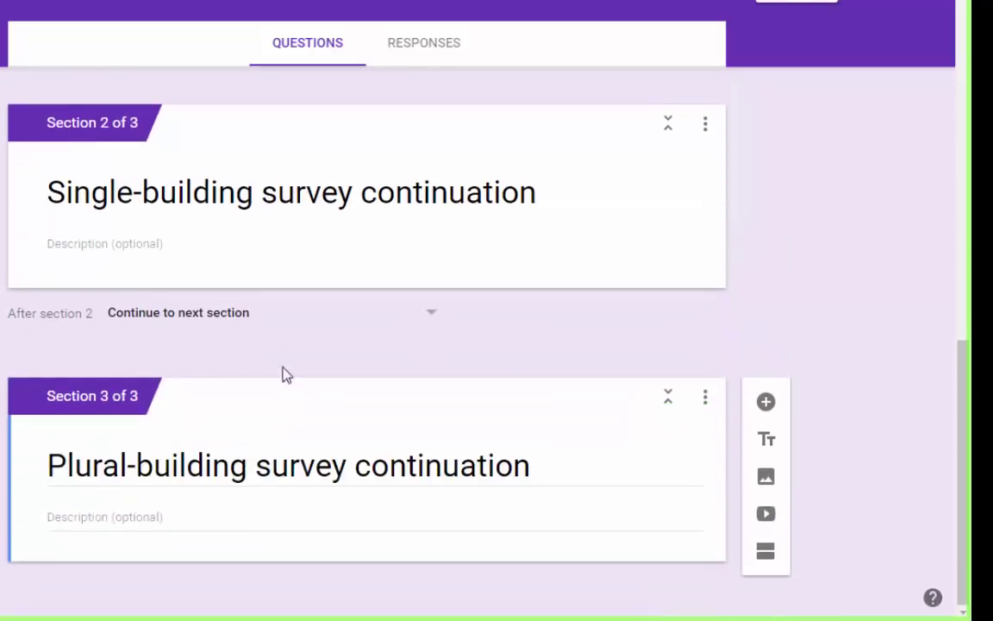
scroll(328, 354, "up", 2)
scroll(326, 349, "down", 2)
scroll(277, 304, "up", 2)
scroll(286, 345, "down", 2)
Switch to the planning spreadsheet and restore the column before the questions that marks rows 6 to 10 with "y".
key("alt+Tab")
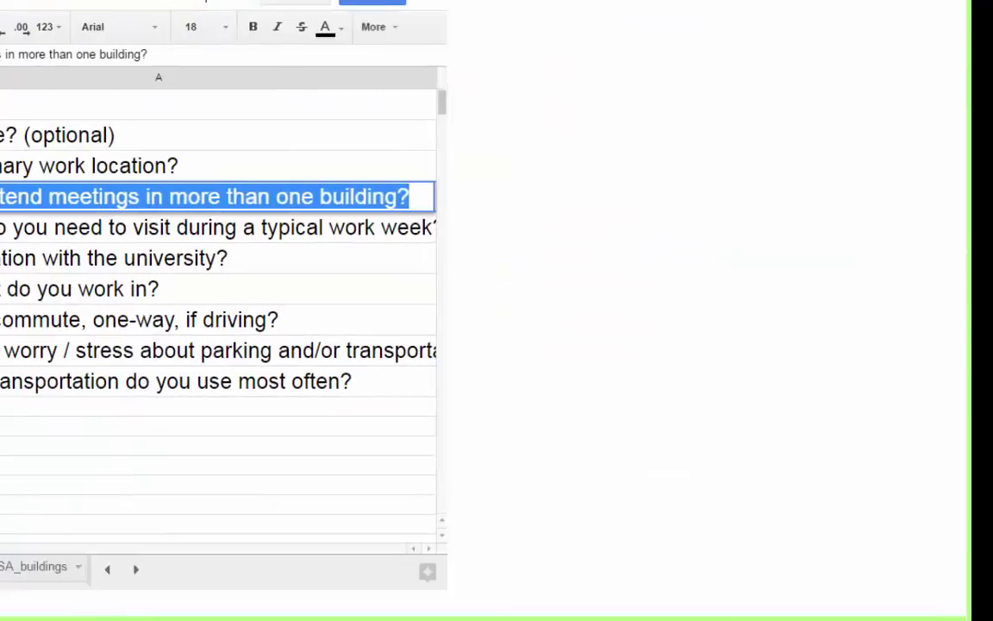
left_click(259, 445)
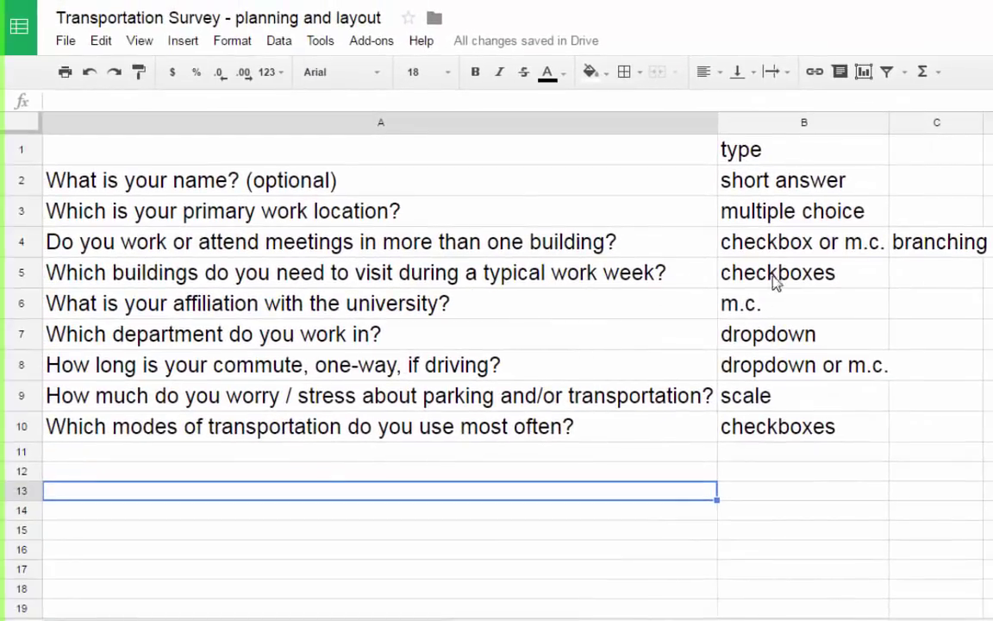
key("ctrl+z")
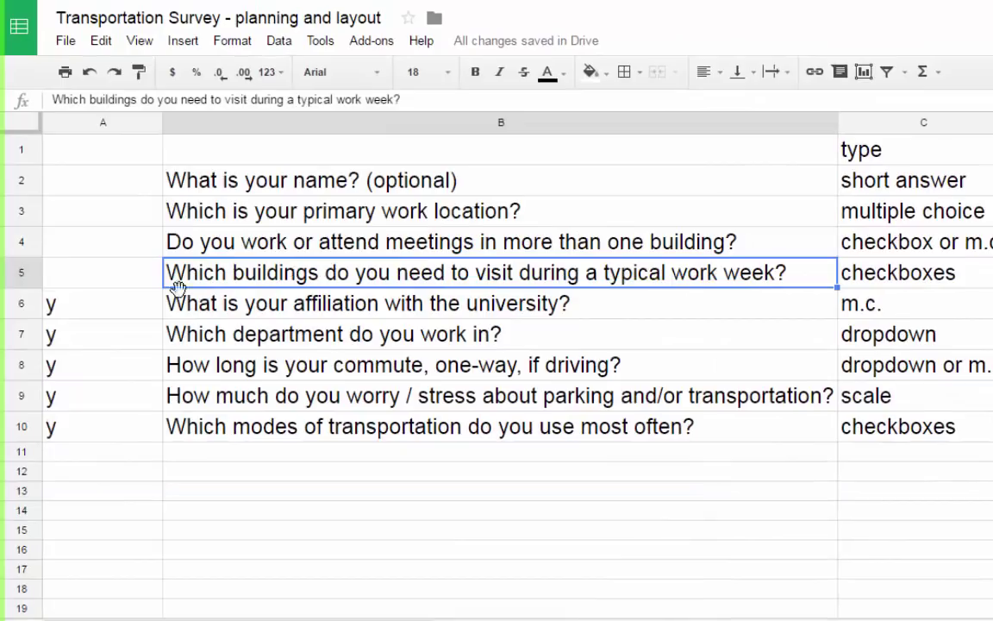
left_click(121, 269)
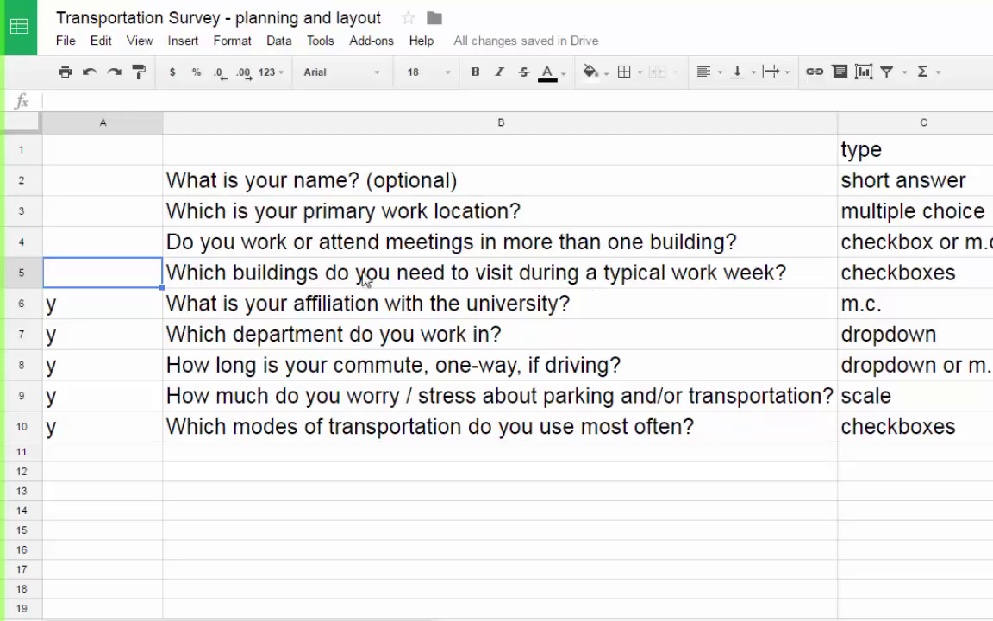
left_click(391, 246)
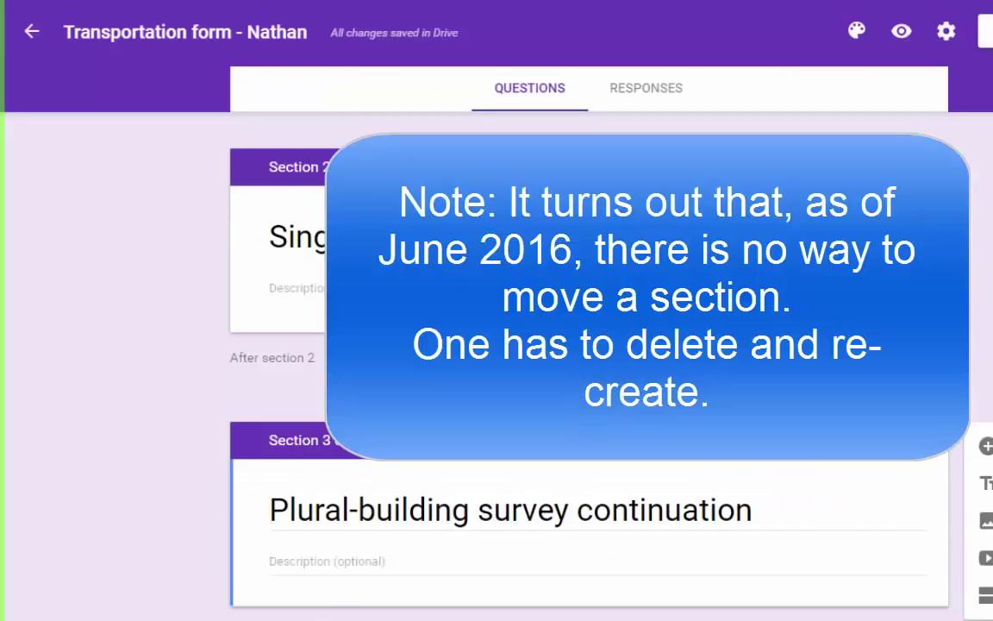
Return to the form and review its layout from the opening name question down to the two continuation sections.
scroll(589, 388, "up", 2)
scroll(589, 388, "down", 2)
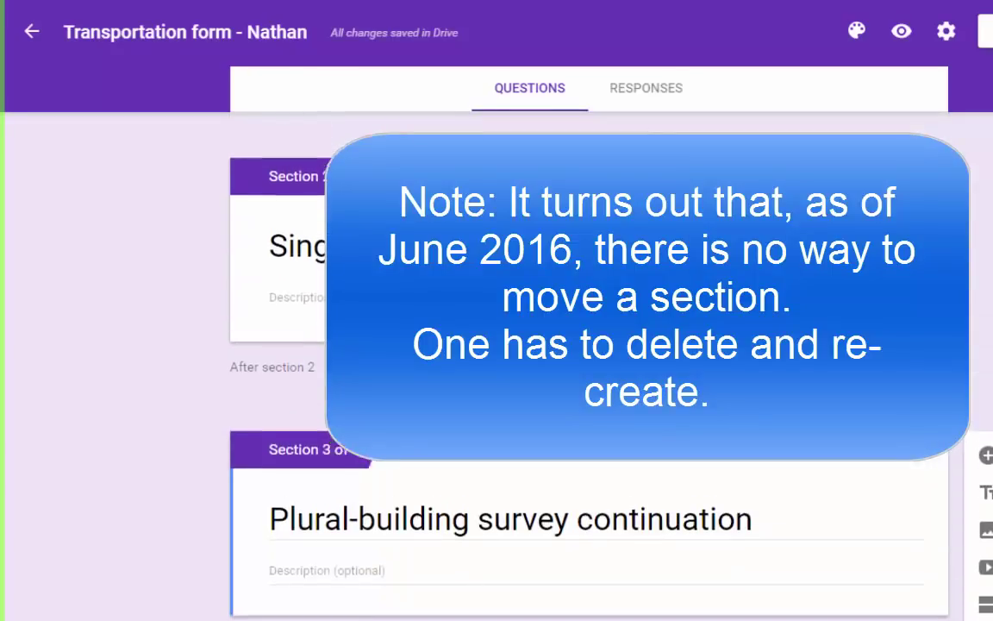
scroll(589, 388, "up", 5)
scroll(456, 381, "up", 5)
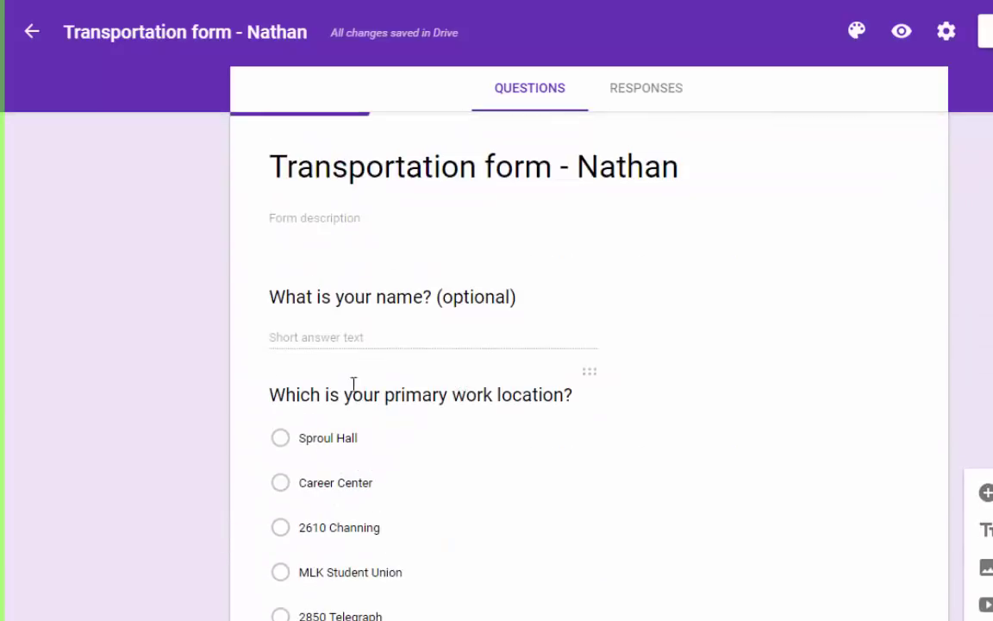
left_click(235, 341)
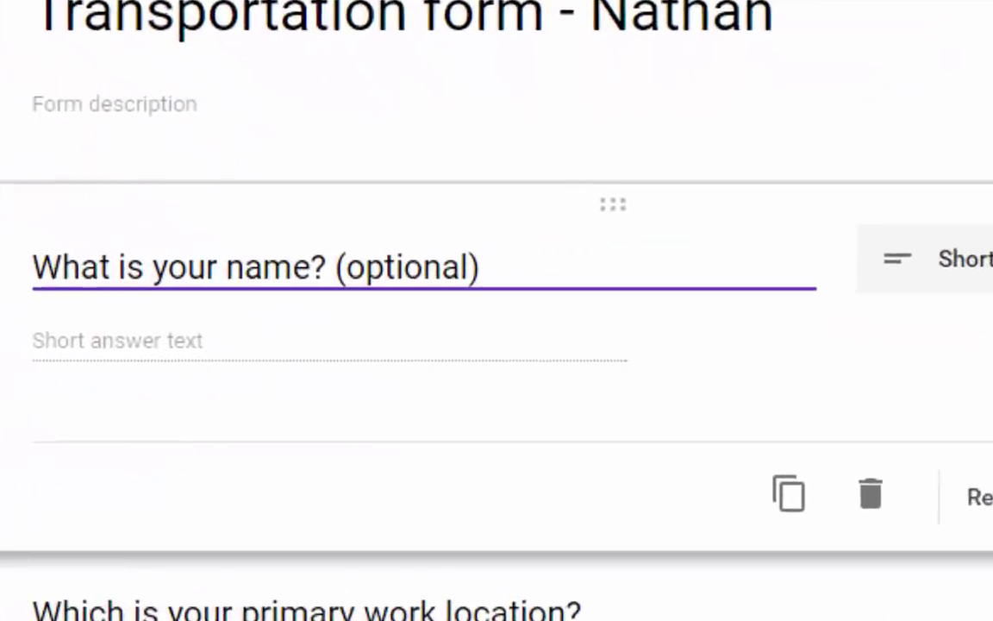
scroll(168, 532, "down", 2)
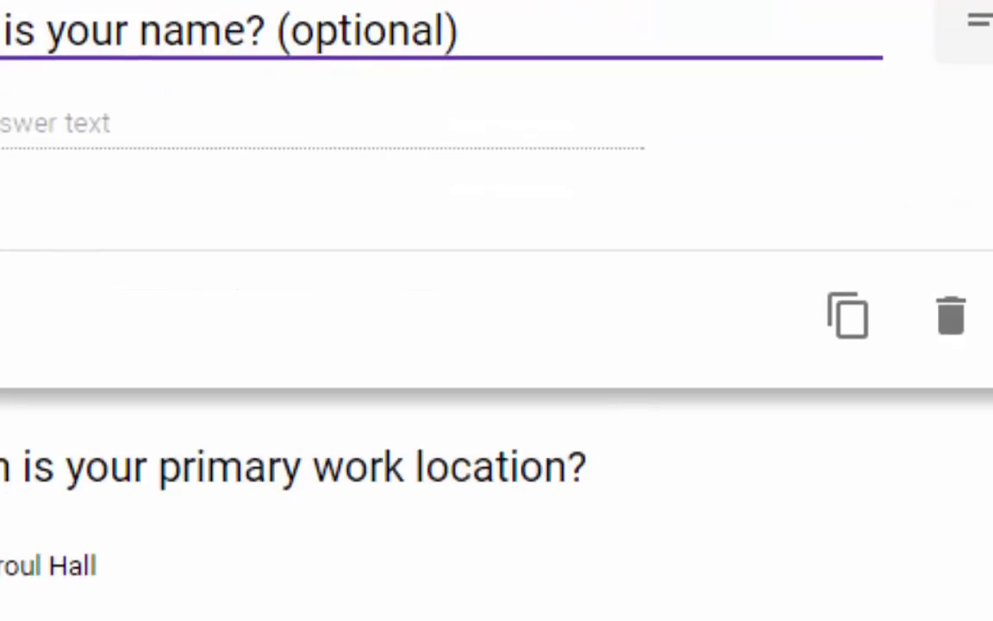
key("ctrl+a")
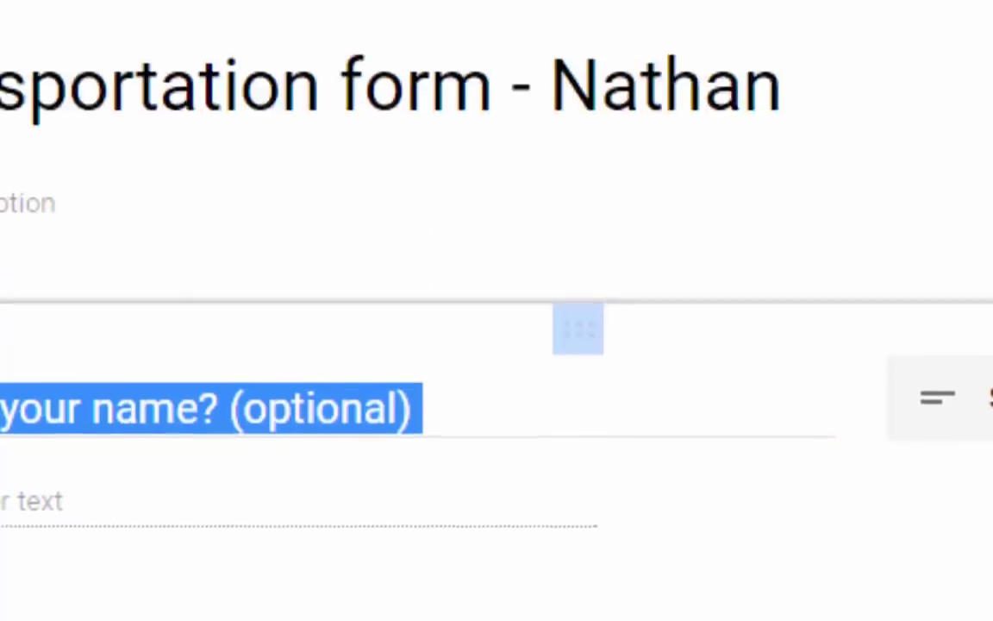
scroll(905, 339, "down", 12)
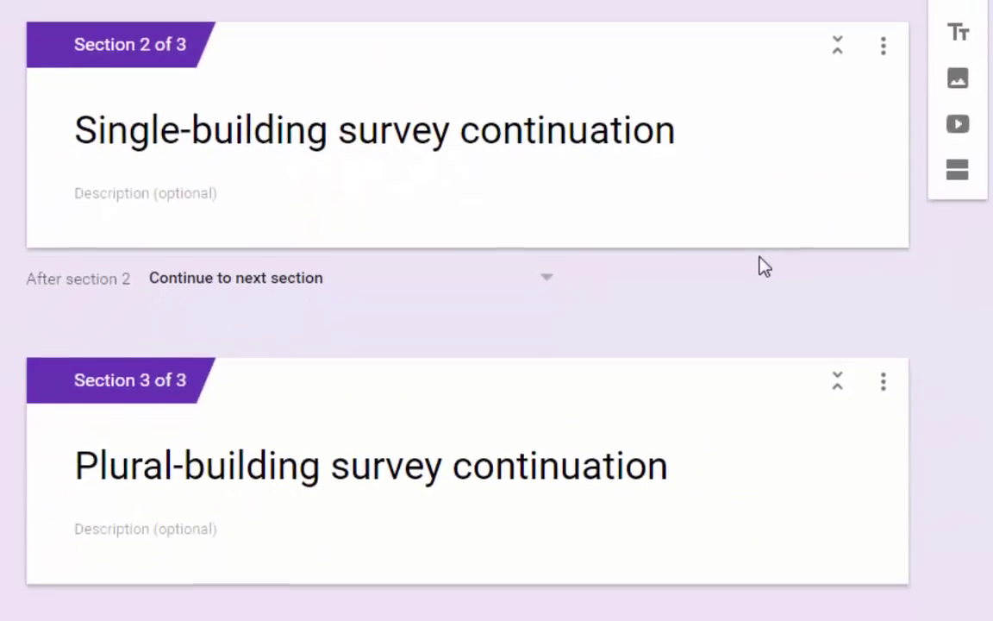
Examine the destination choices offered after section 2 and how the Yes/No question leads into the sections.
left_click(552, 274)
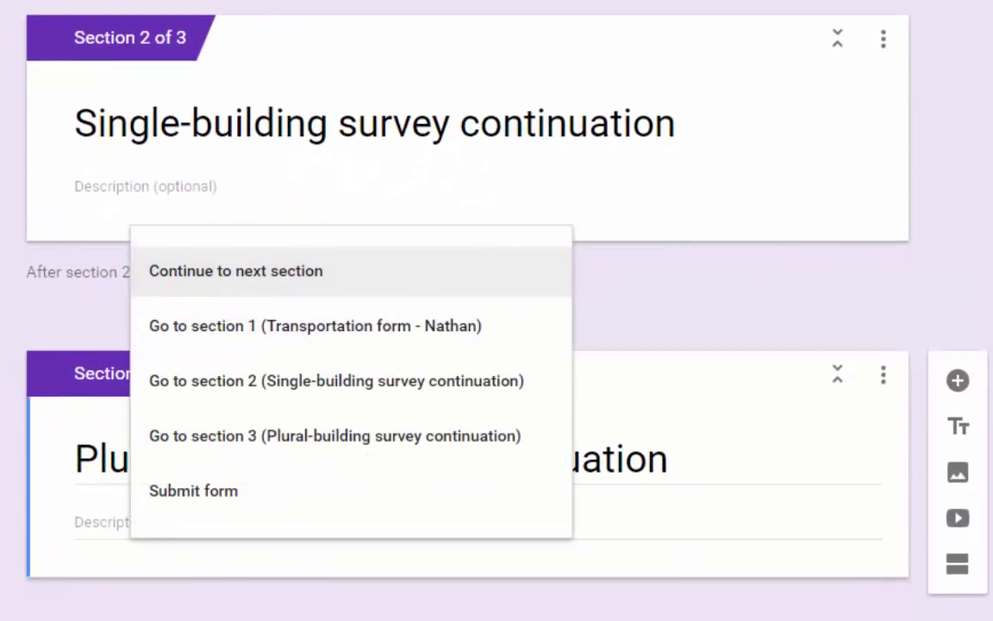
key("Escape")
scroll(82, 418, "up", 4)
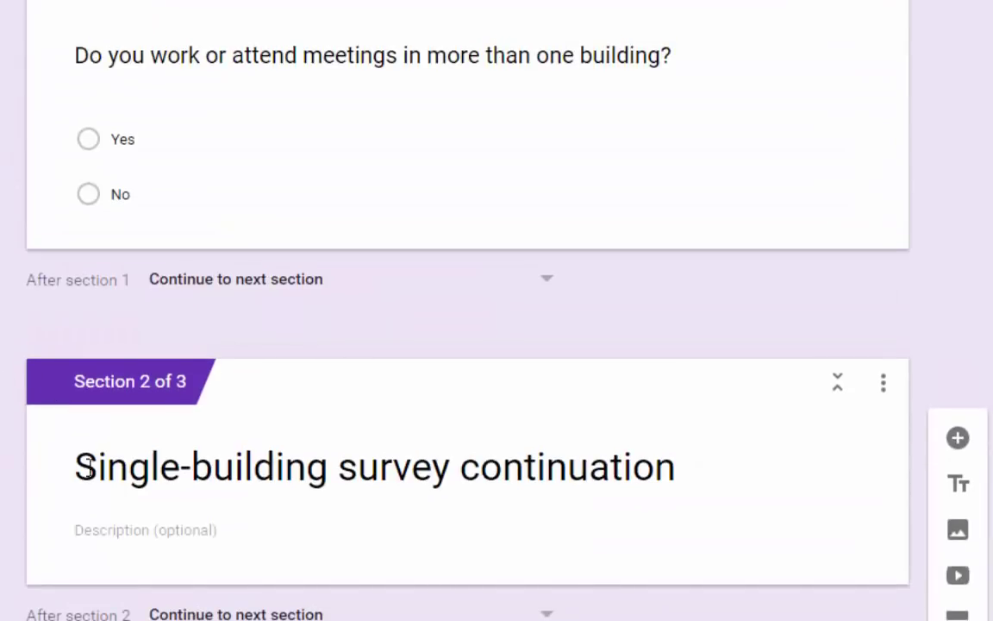
scroll(100, 457, "down", 1)
scroll(101, 457, "down", 3)
scroll(100, 461, "up", 5)
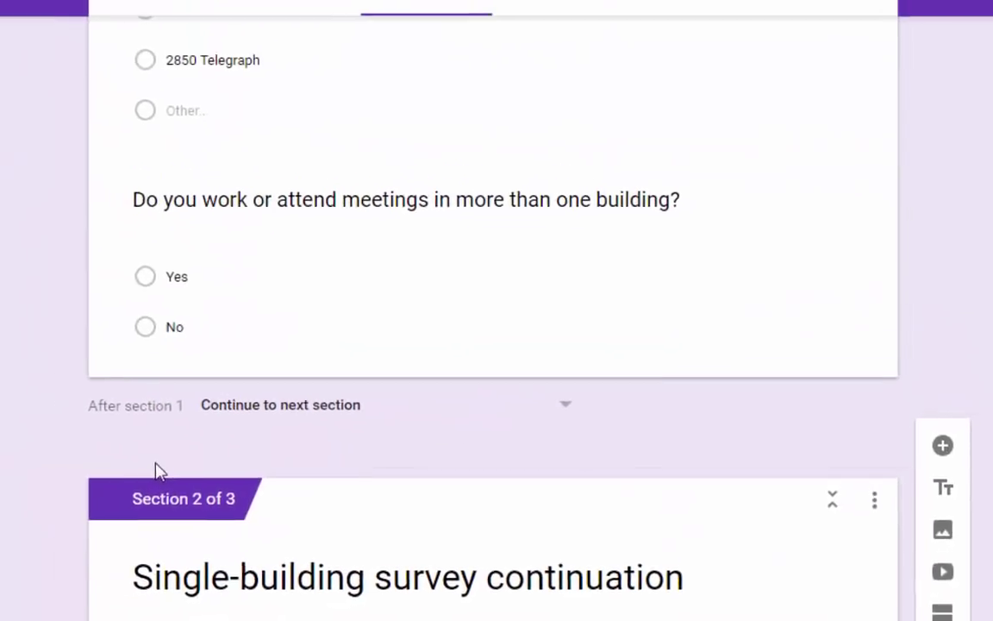
scroll(270, 444, "up", 2)
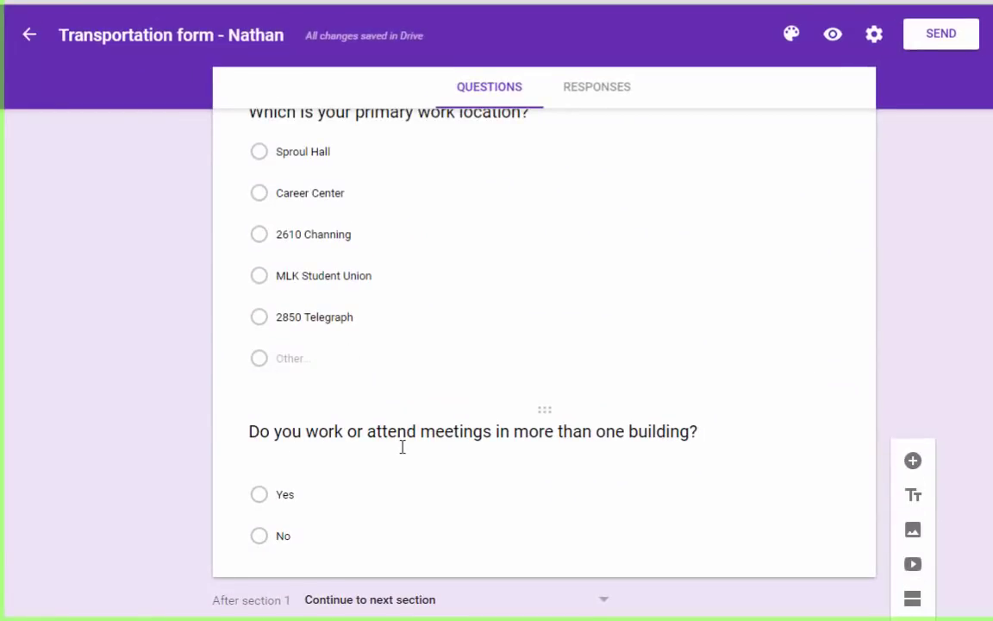
Turn on going to a section based on the answer for the question about working in more than one building.
scroll(493, 451, "down", 2)
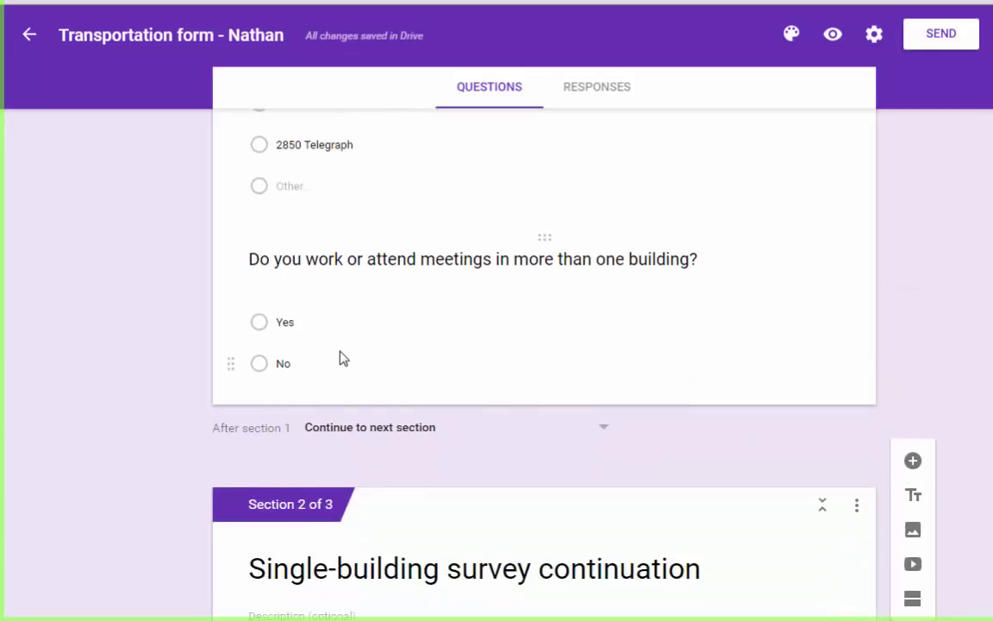
left_click(343, 357)
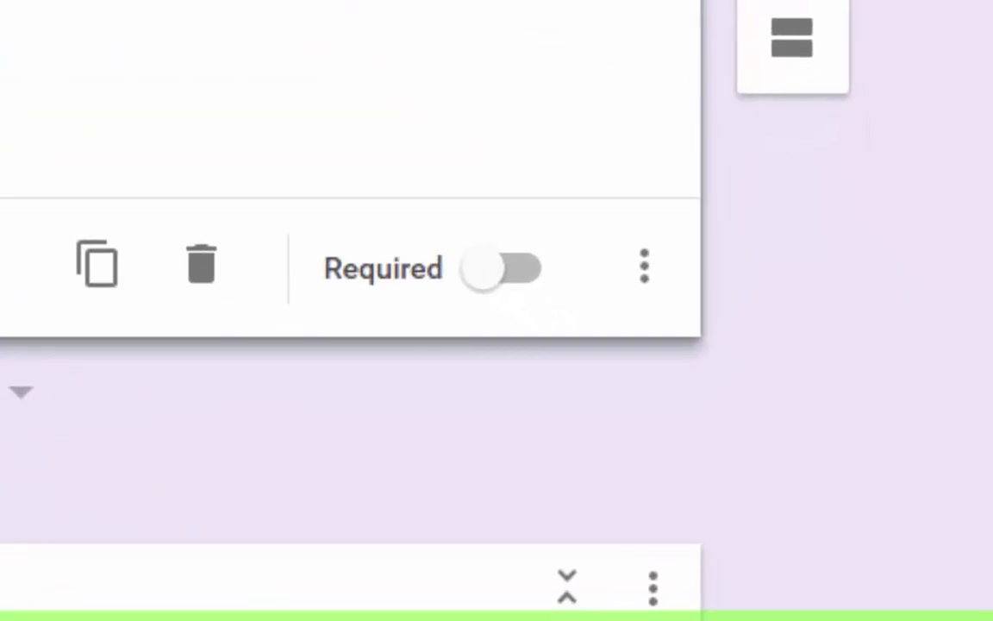
left_click(644, 267)
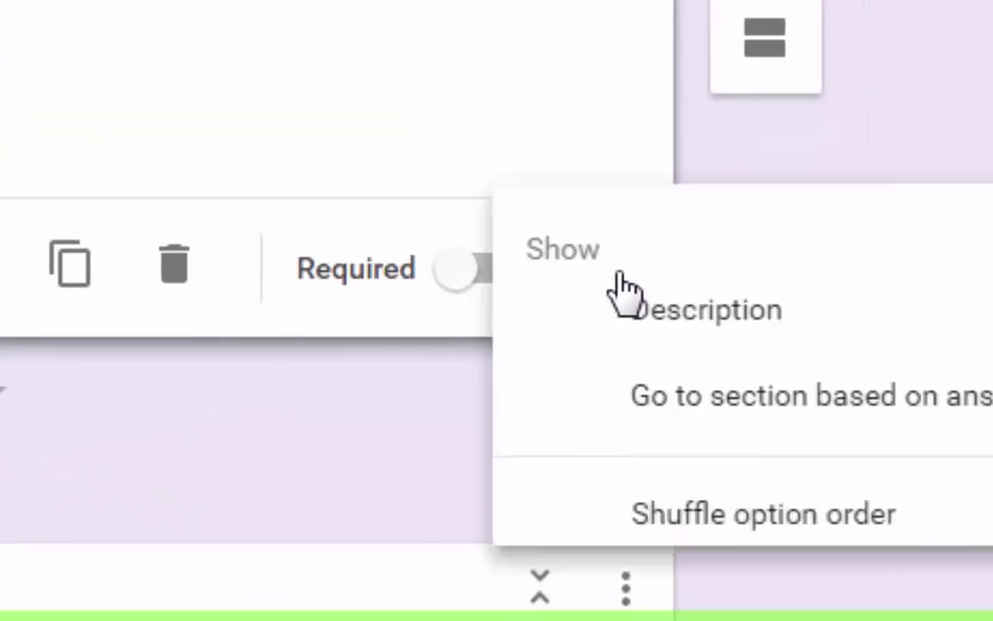
left_click(891, 401)
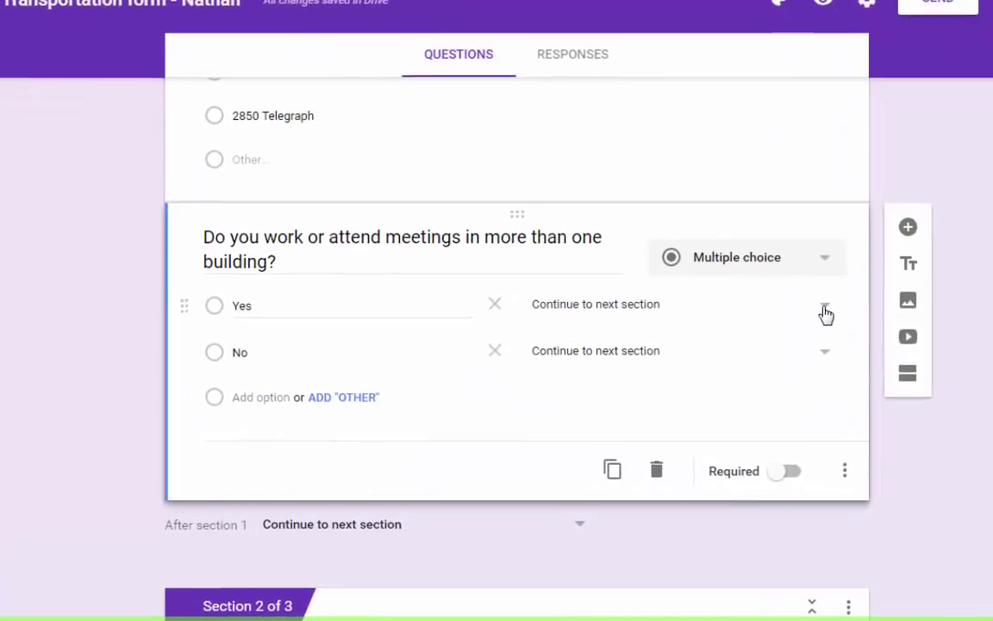
Route the "Yes" answer to section 3 (Plural-building survey continuation) and "No" to section 2 (Single-building survey continuation).
left_click(825, 312)
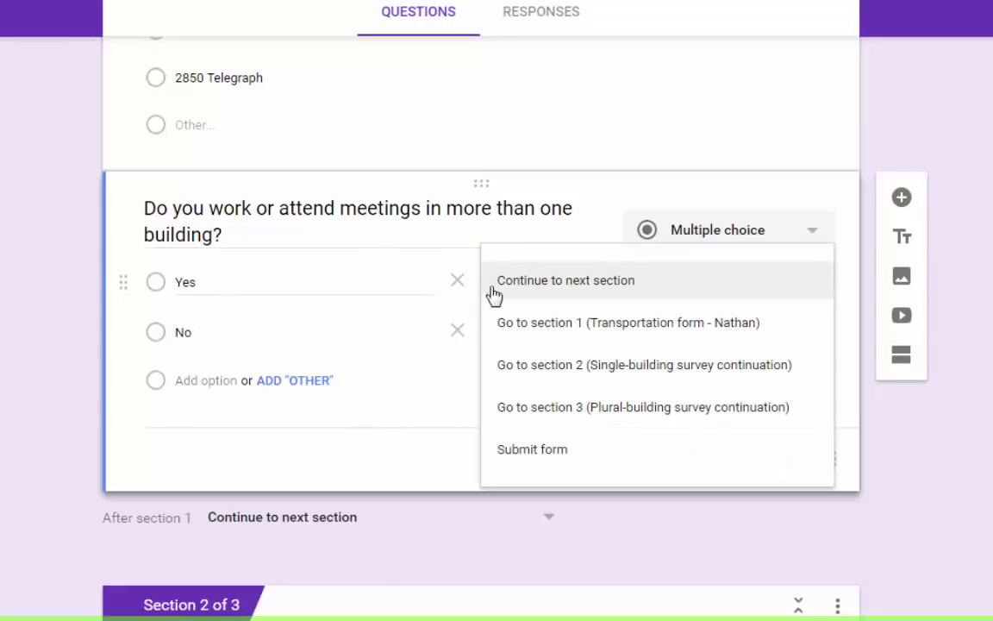
left_click(653, 413)
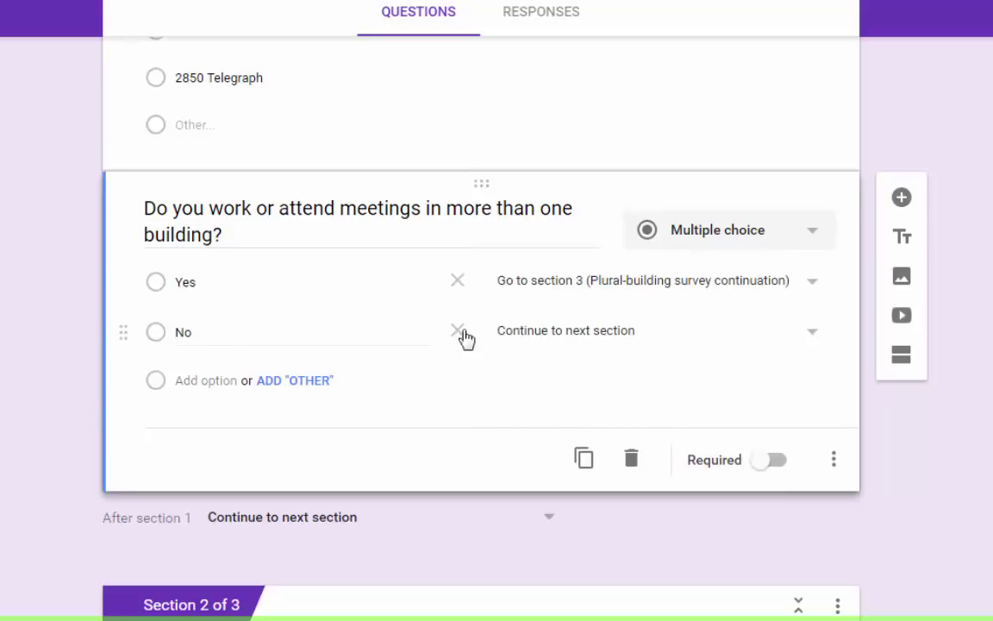
left_click(700, 335)
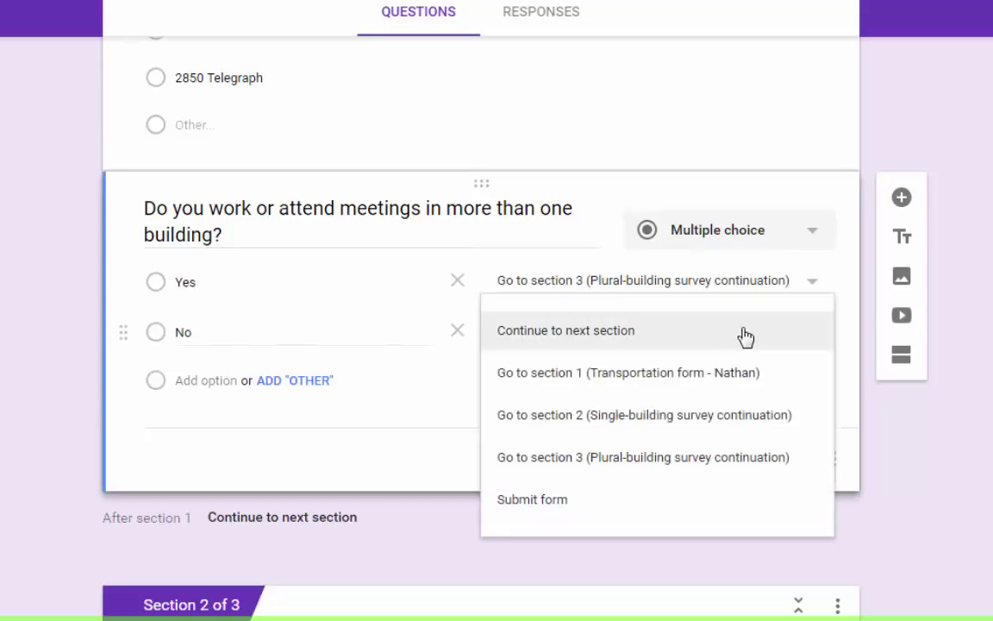
left_click(721, 416)
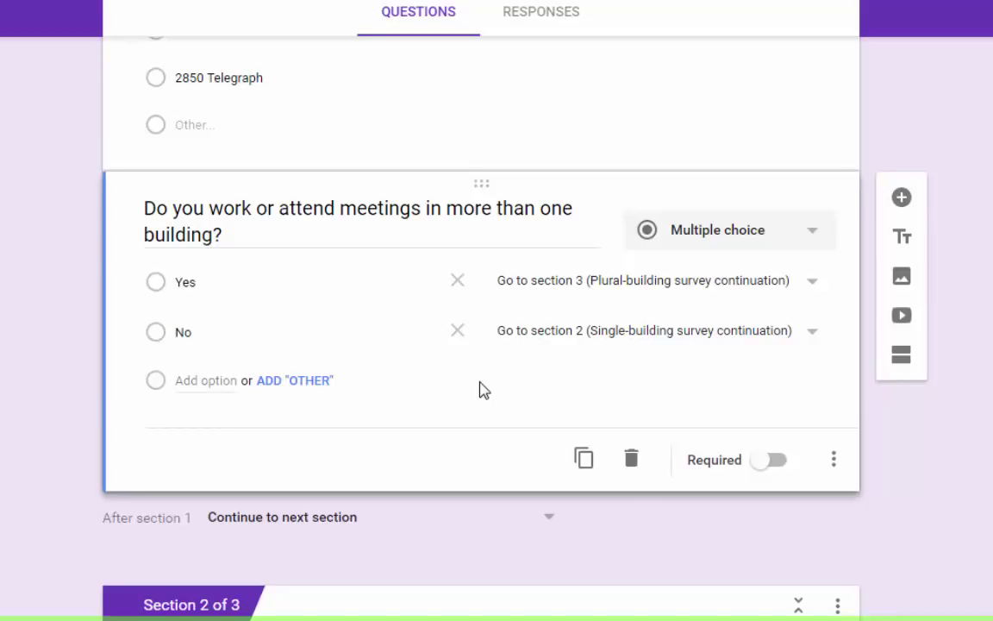
Make the question about working or attending meetings in more than one building required.
scroll(955, 479, "down", 2)
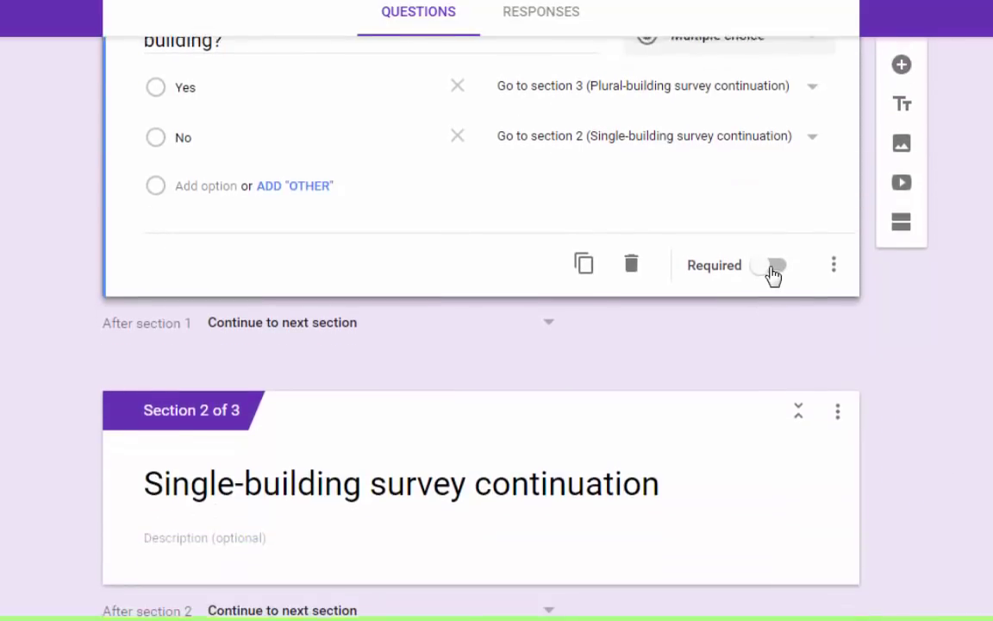
scroll(774, 274, "up", 1)
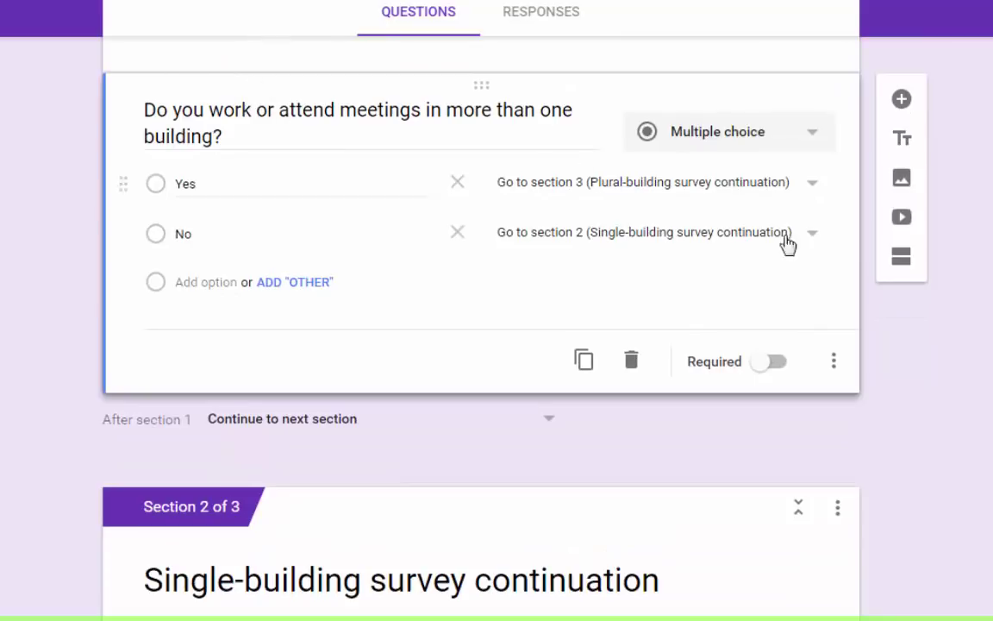
left_click(779, 363)
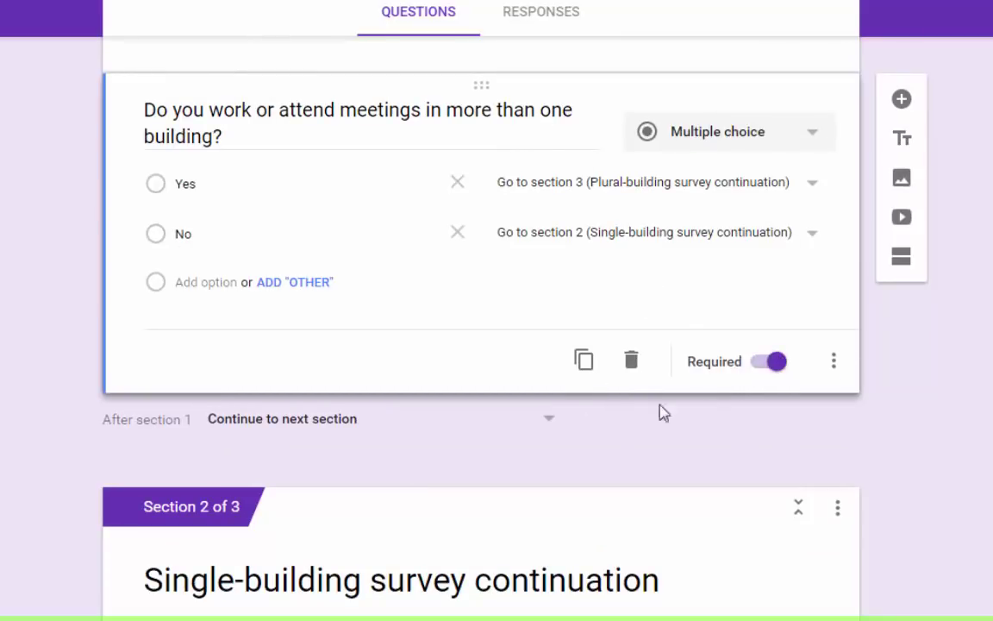
Add a checkboxes question to the plural-building section reading "Which buildings do you need to visit during a typical work week?".
scroll(523, 421, "down", 1)
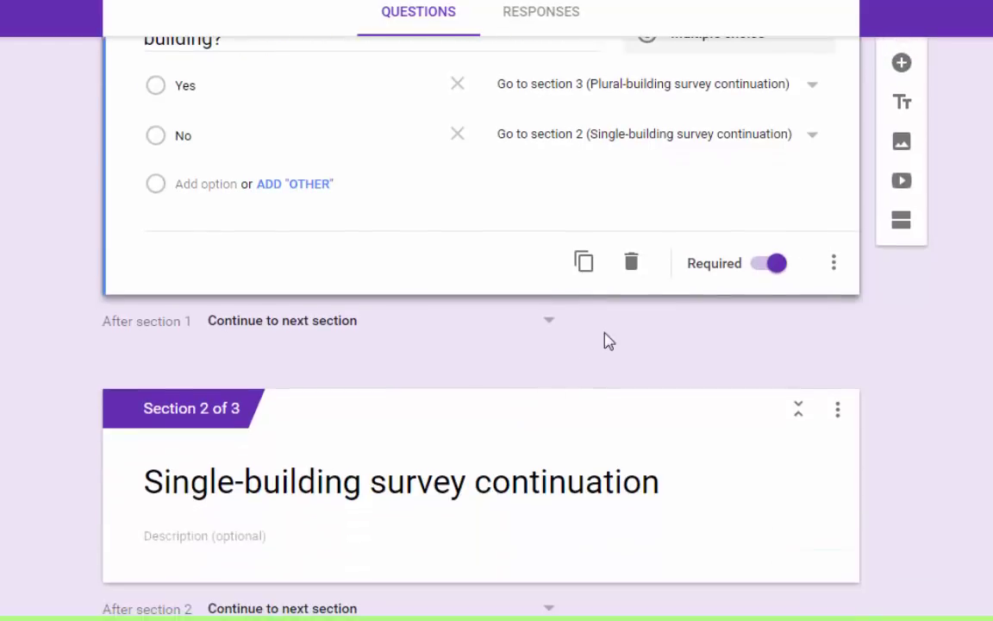
scroll(607, 341, "down", 3)
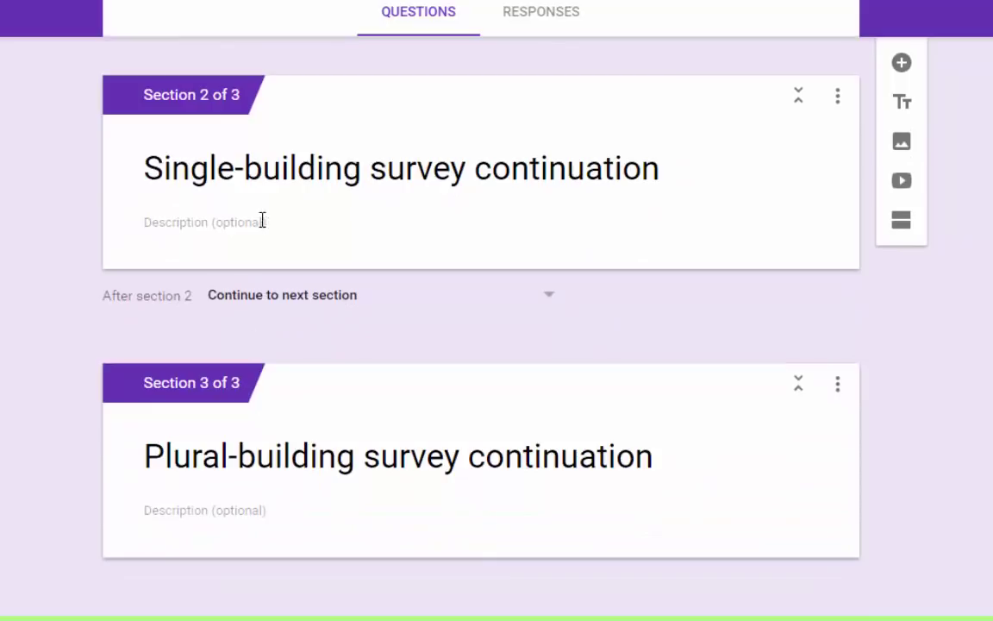
triple_click(666, 455)
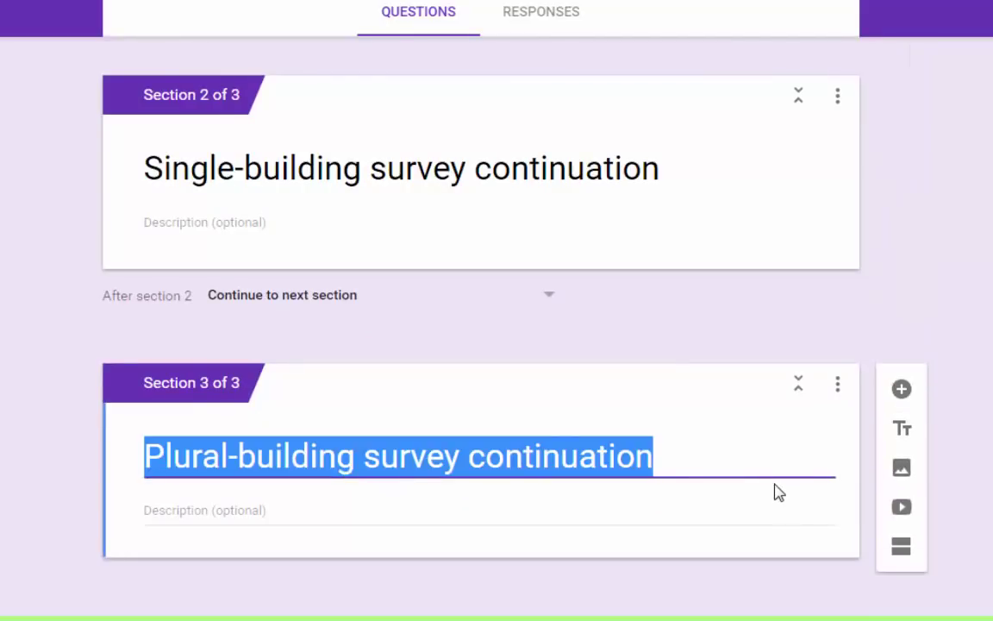
left_click(905, 394)
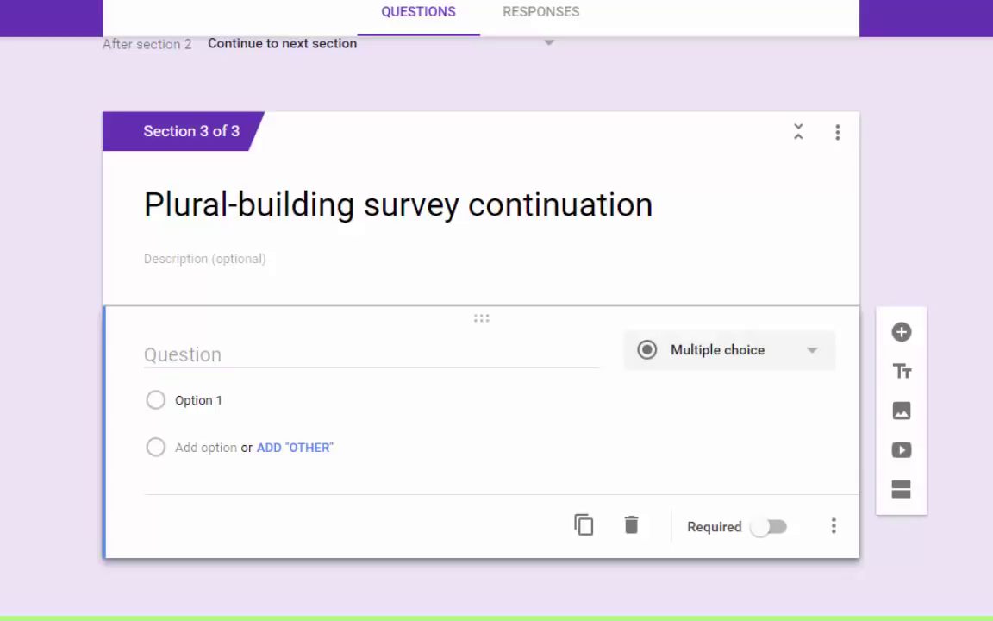
left_click(205, 352)
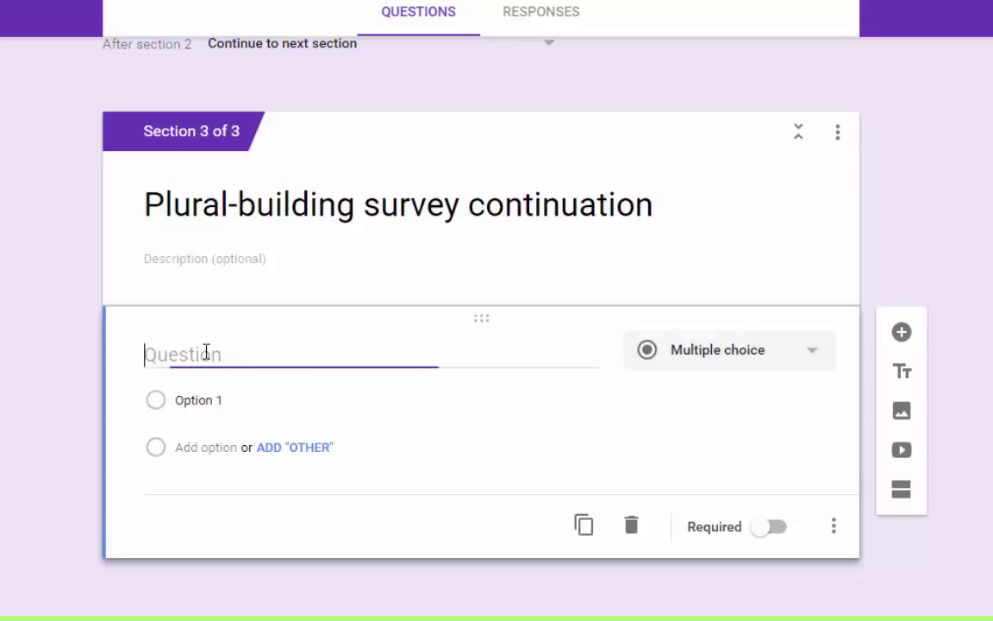
type("Which buildings do you need to visit during a typical work week?")
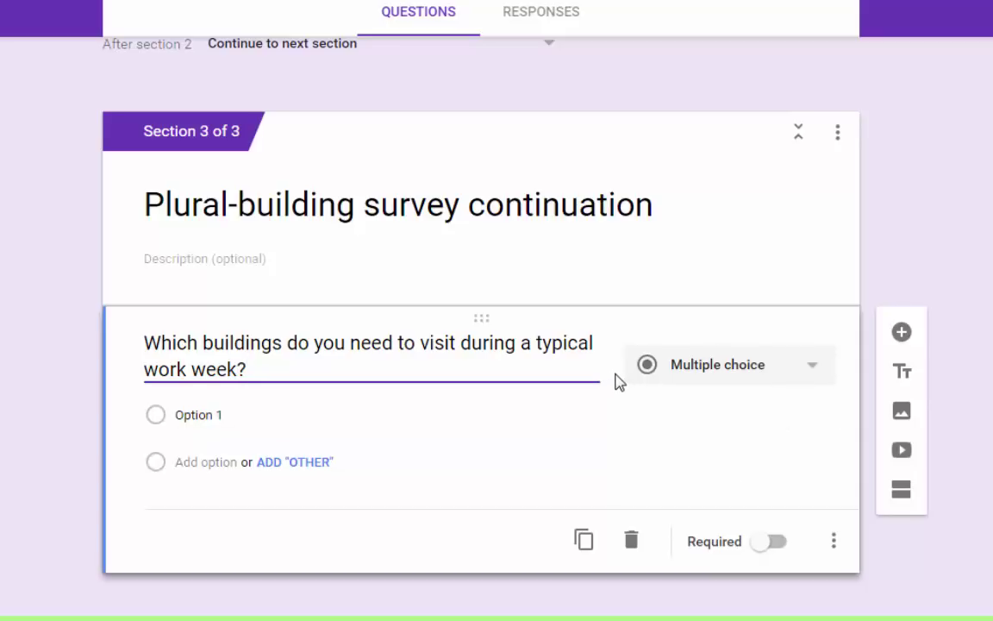
left_click(814, 371)
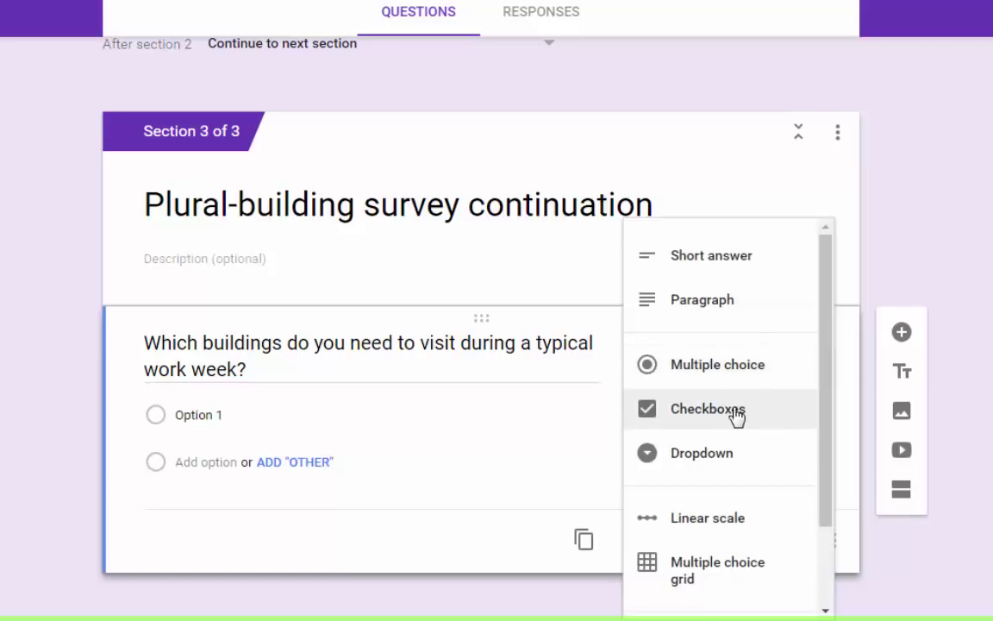
left_click(737, 417)
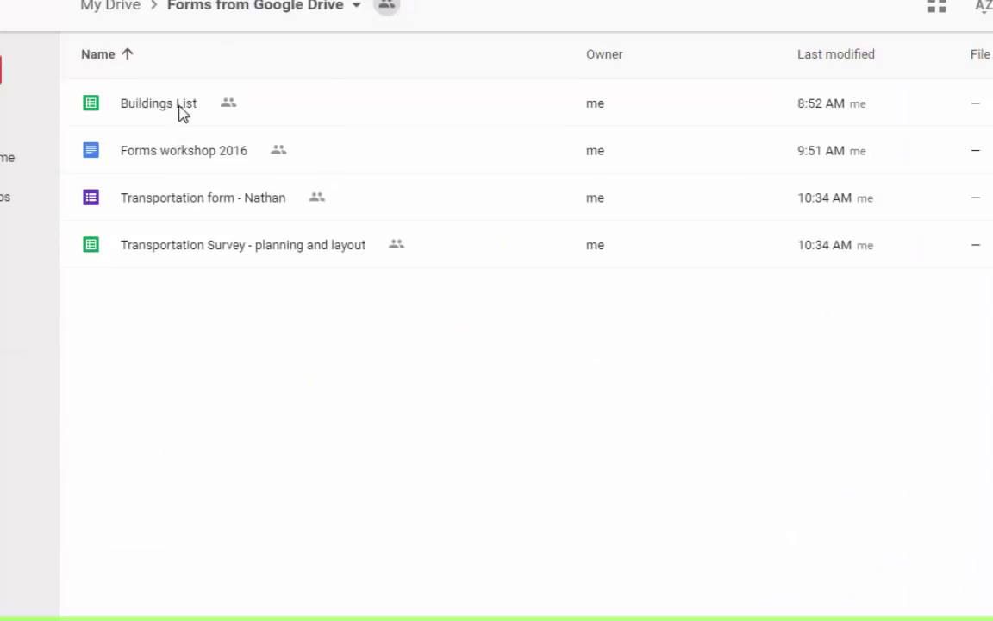
Copy the building names in cells A2:A6 of the SA_buildings sheet from the survey planning spreadsheet in Google Sheets.
double_click(182, 175)
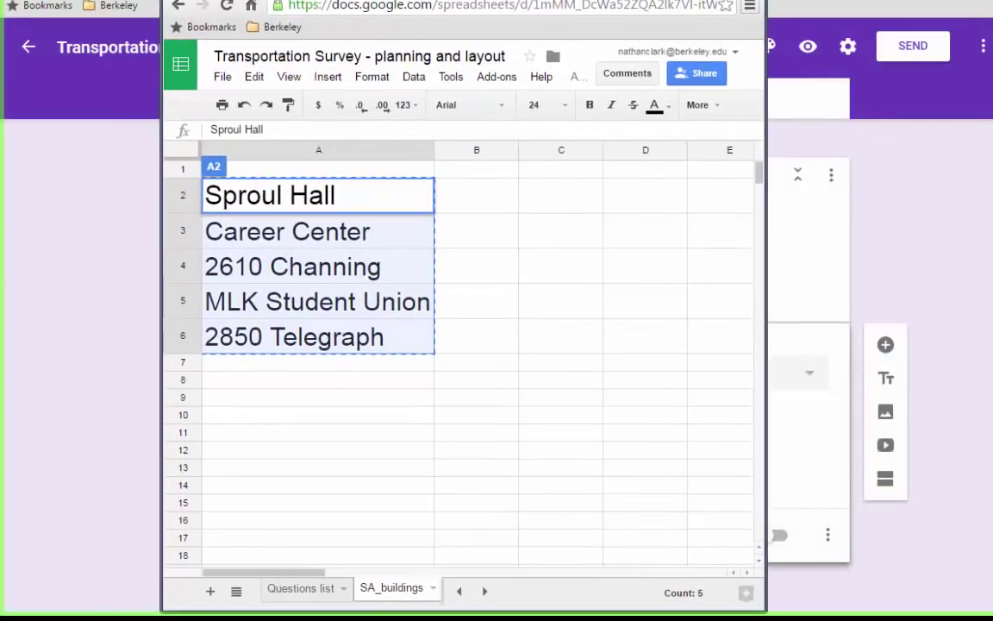
right_click(312, 239)
left_click(360, 287)
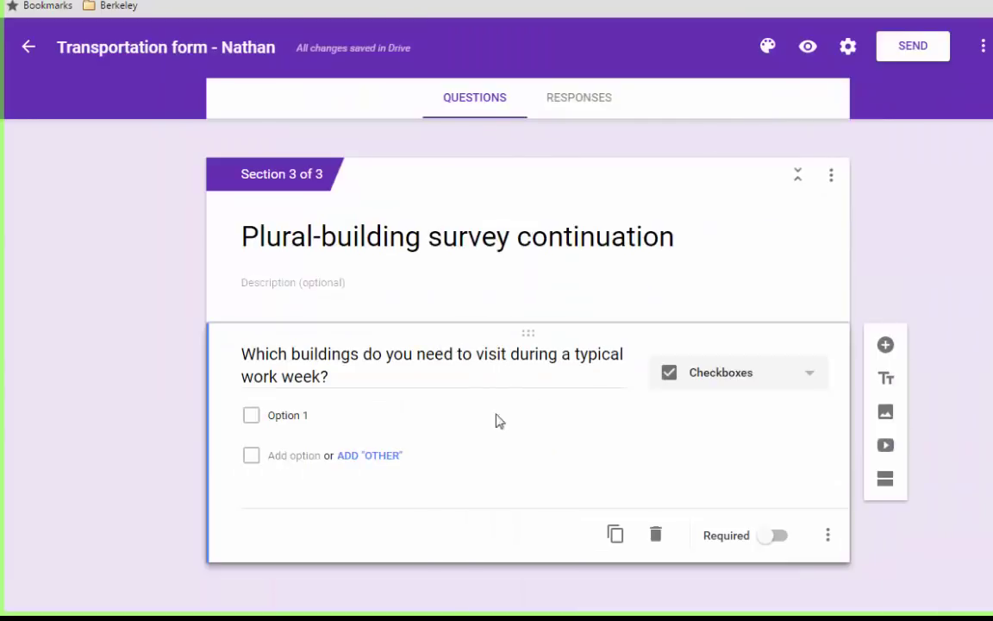
In Google Forms, paste the building names as checkbox options in place of the default option and add an "Other" option.
left_click(310, 455)
left_click_drag(331, 479, 194, 475)
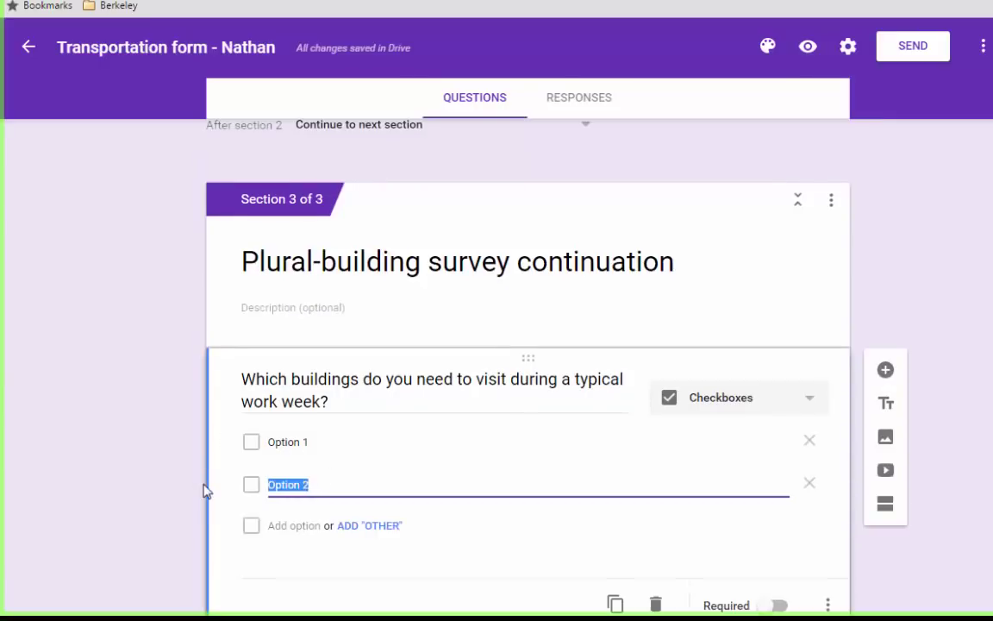
key("ctrl+v")
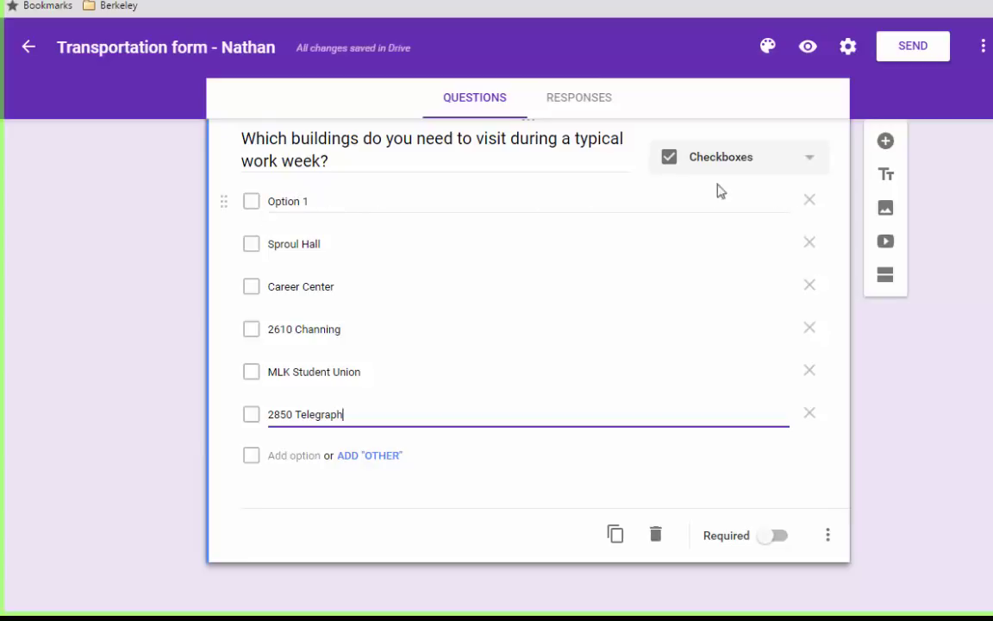
left_click(810, 205)
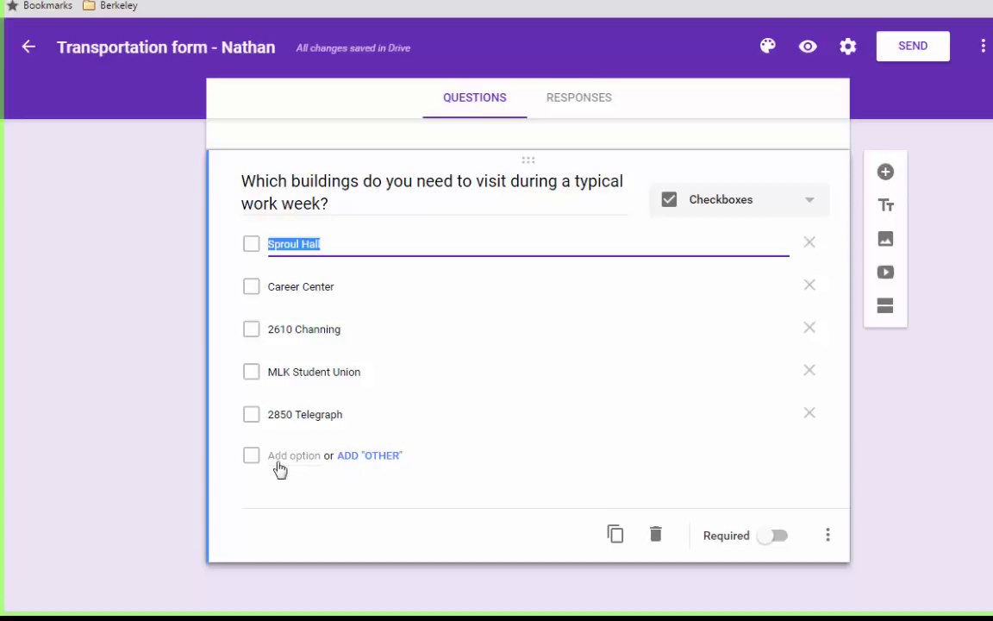
left_click(370, 457)
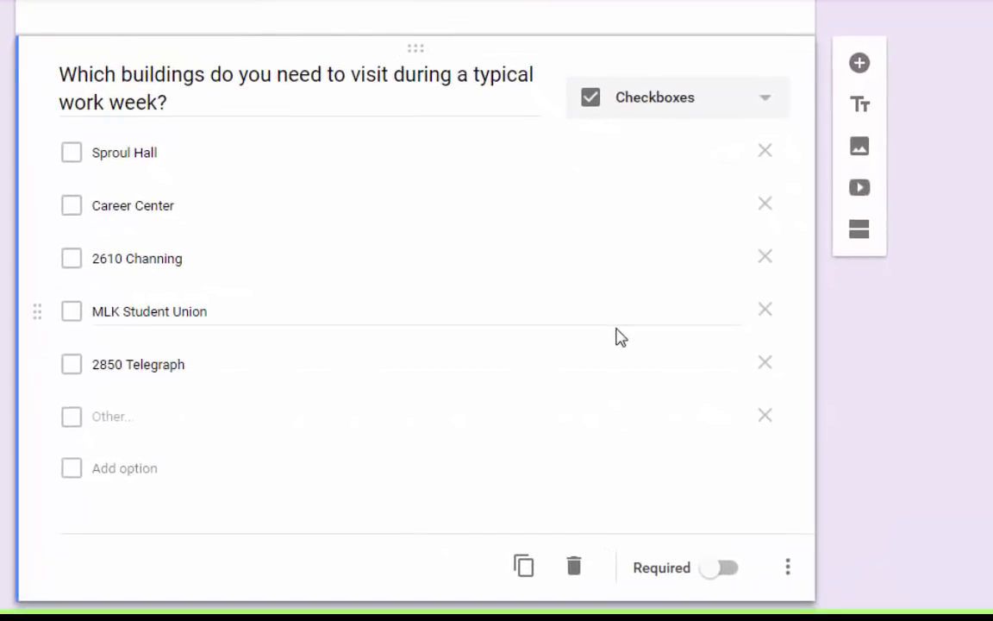
scroll(909, 293, "up", 3)
scroll(910, 293, "up", 2)
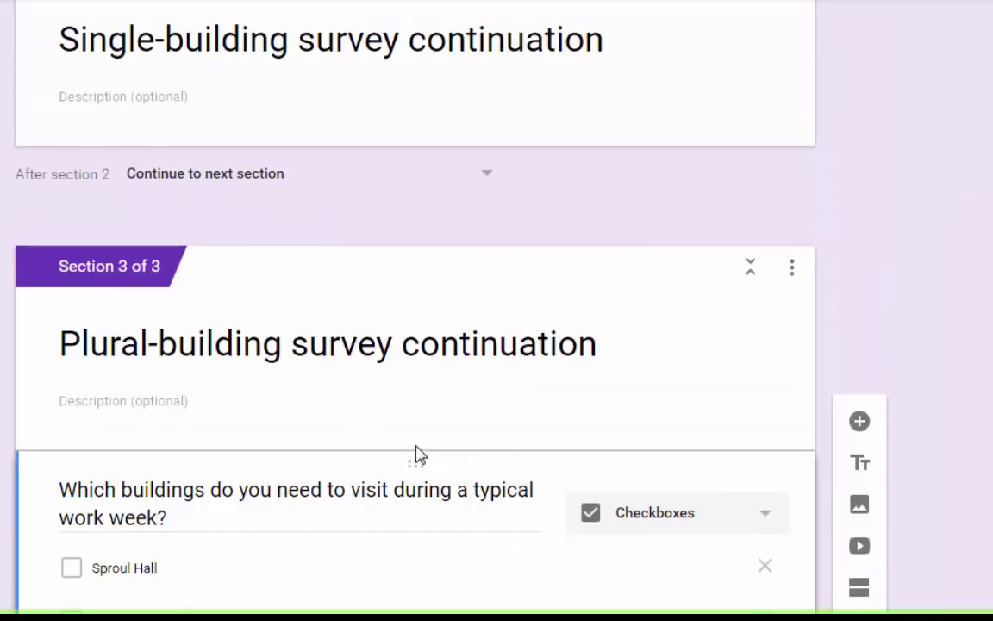
scroll(420, 450, "down", 5)
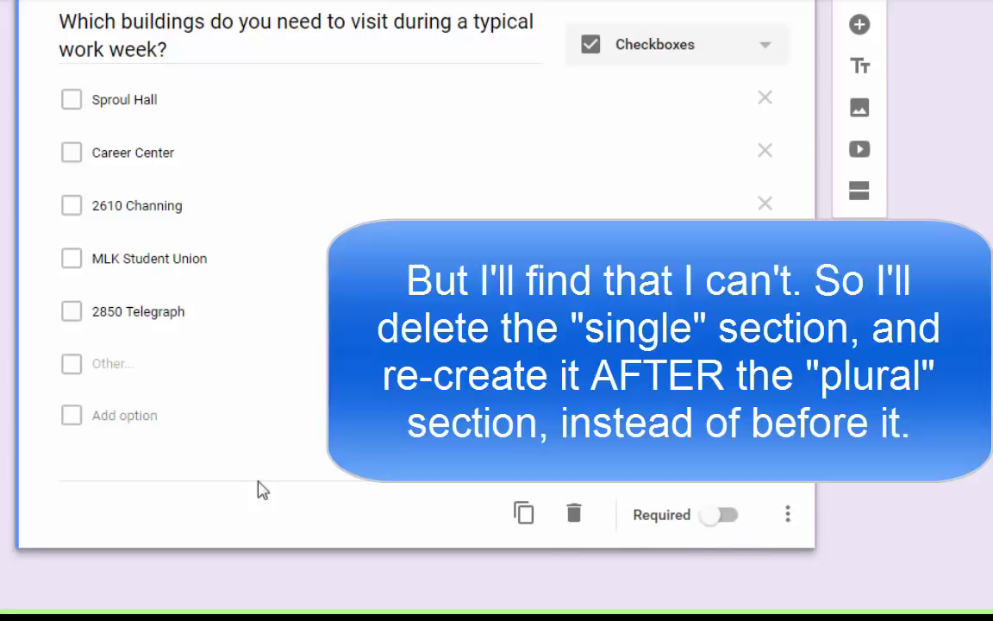
left_click(788, 517)
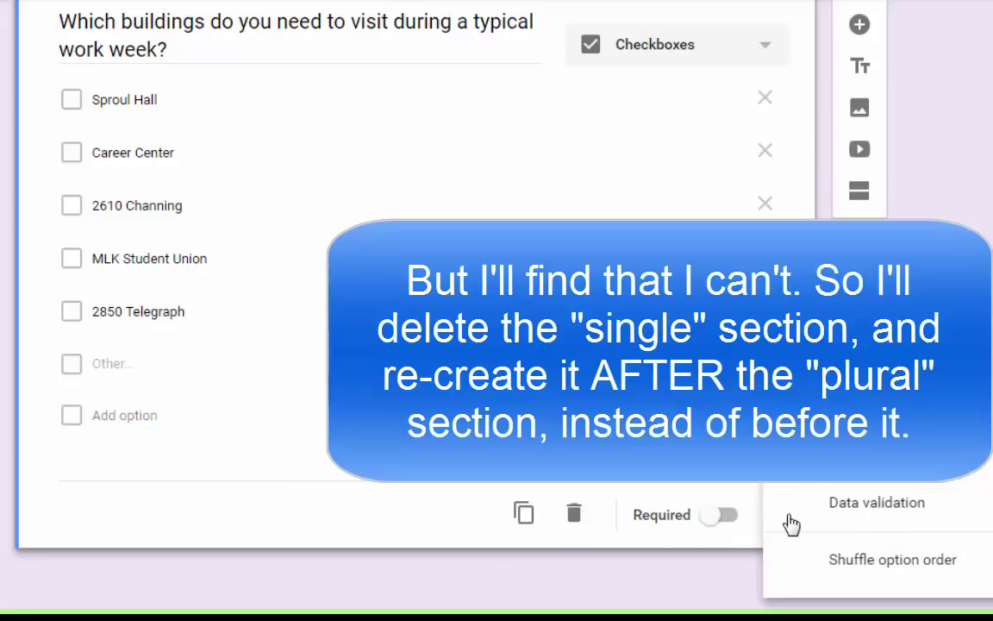
left_click(571, 450)
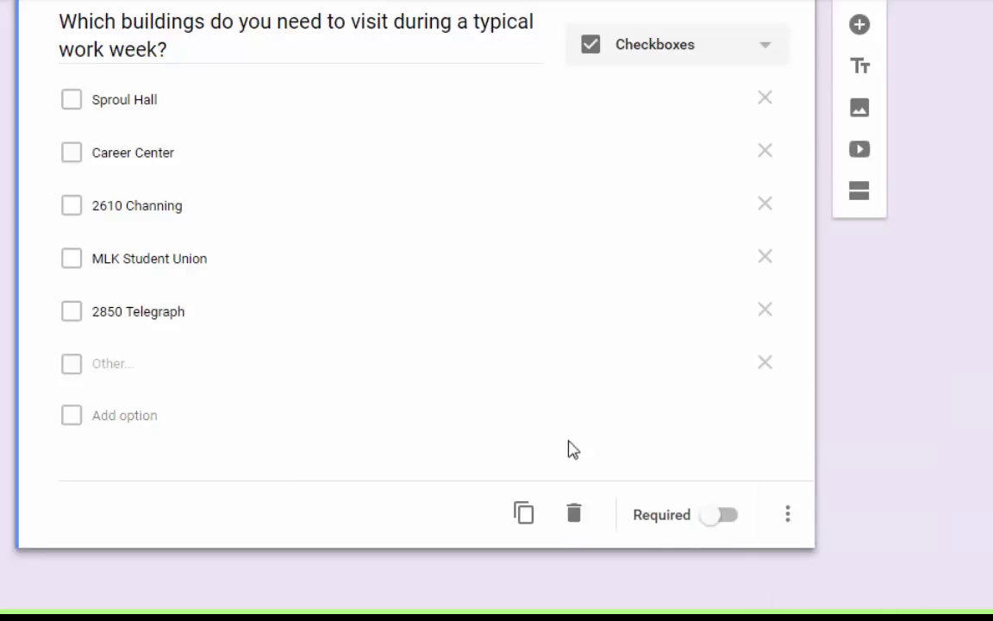
Delete the Single-building survey continuation section and add a new section after the plural-building section.
scroll(653, 393, "up", 6)
scroll(653, 393, "down", 6)
left_click(862, 194)
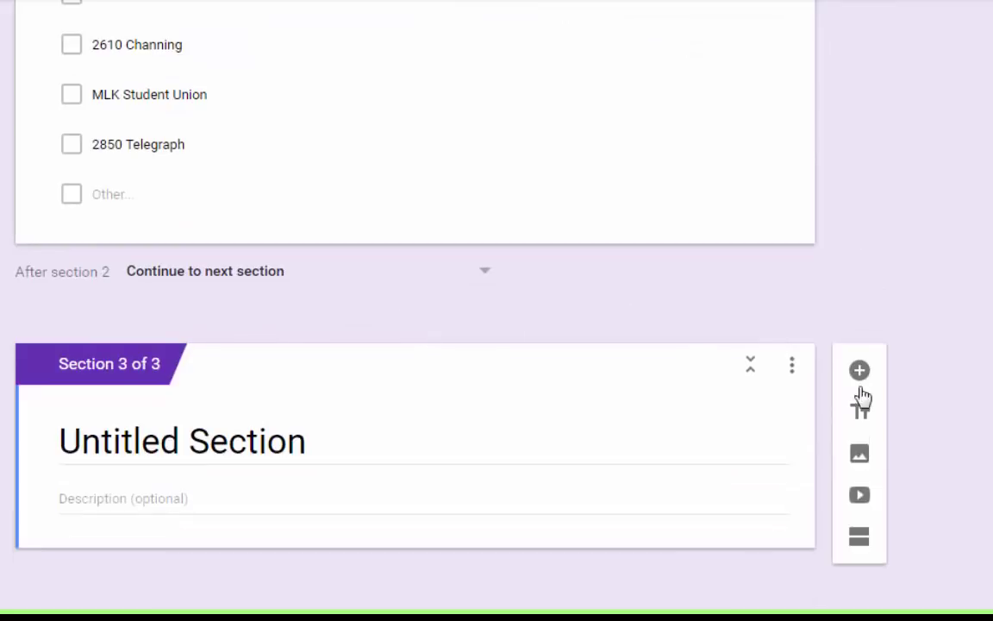
Title the new section 3 "Survey continuation for everyone".
left_click(408, 448)
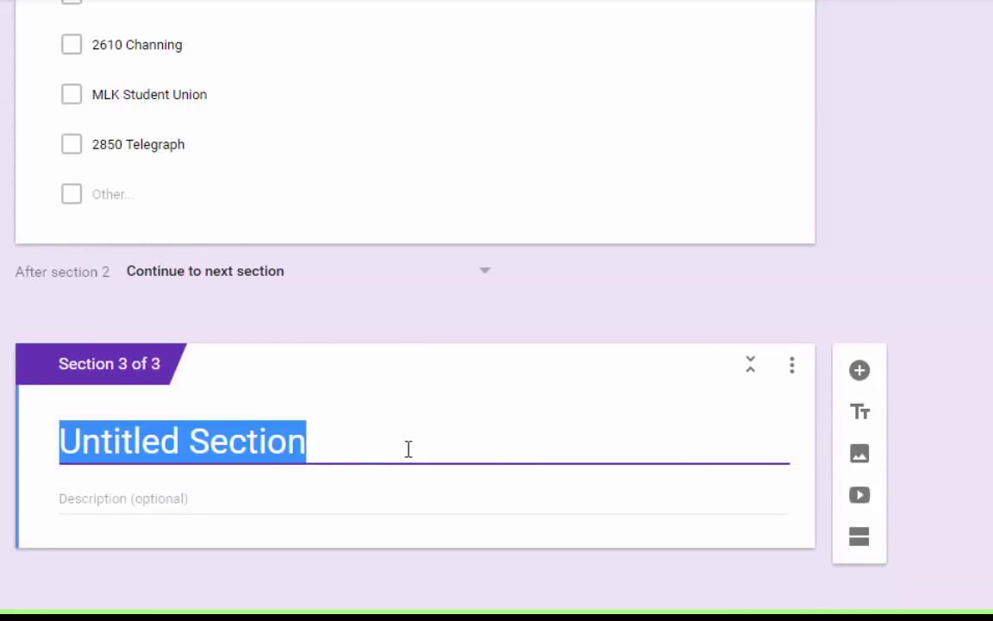
key("ctrl+v")
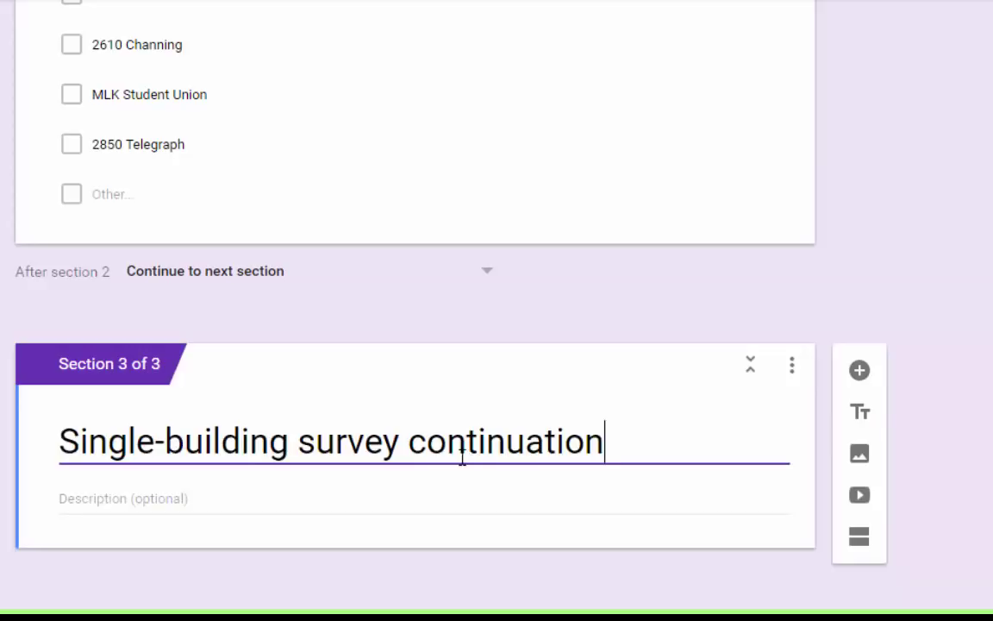
left_click(291, 442)
key("BackSpace")
key("BackSpace")
key("BackSpace")
key("BackSpace")
key("BackSpace")
key("BackSpace")
key("BackSpace")
key("BackSpace")
key("BackSpace")
key("BackSpace")
key("BackSpace")
key("BackSpace")
key("BackSpace")
key("BackSpace")
key("BackSpace")
key("BackSpace")
key("Delete")
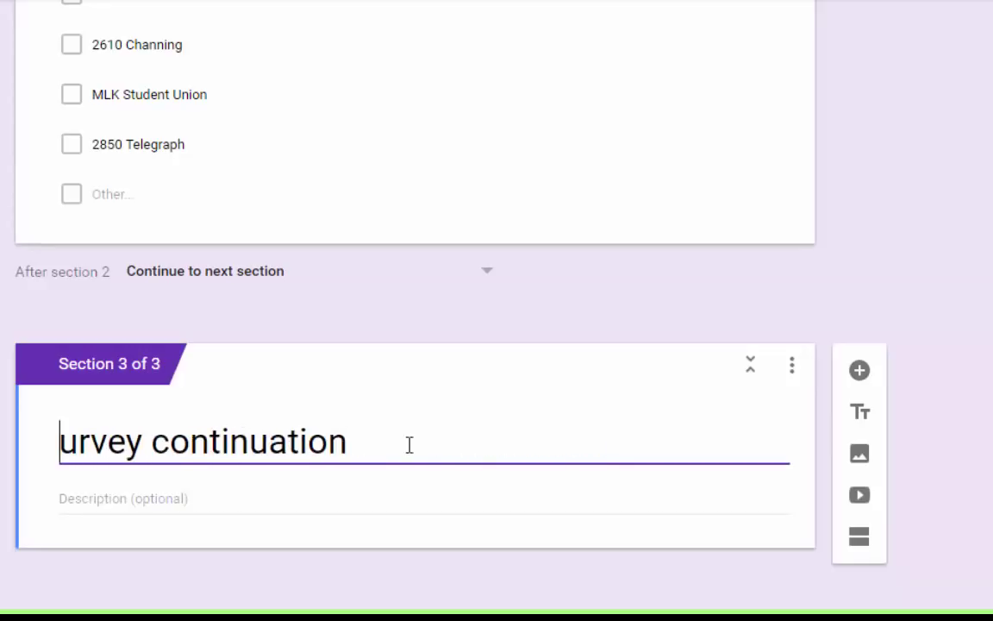
type("S")
left_click(409, 445)
type("for everyone")
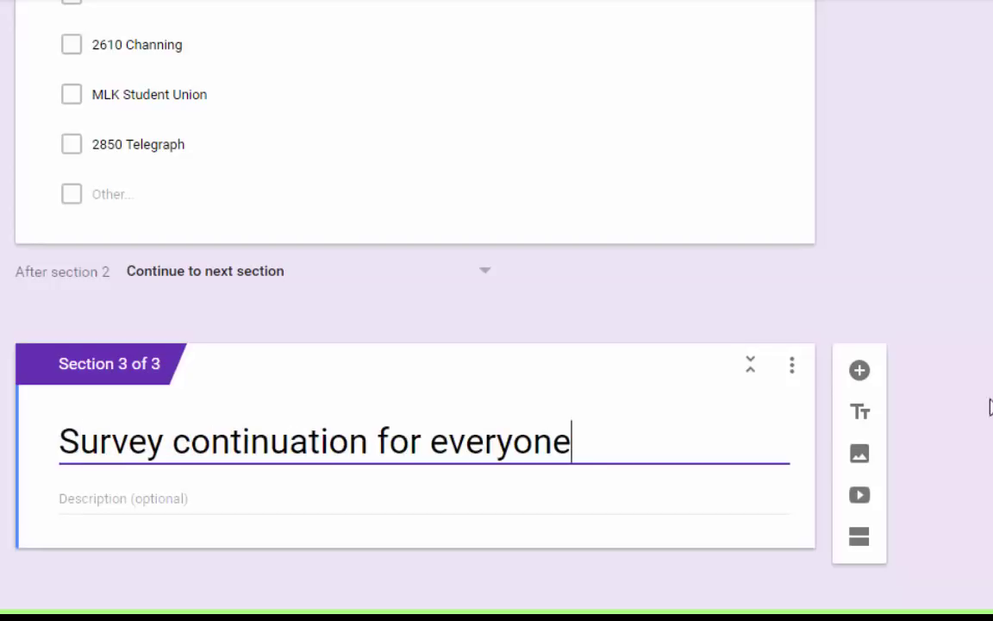
Route the "No" answer about working in more than one building to section 3 (Survey continuation for everyone).
scroll(738, 481, "up", 7)
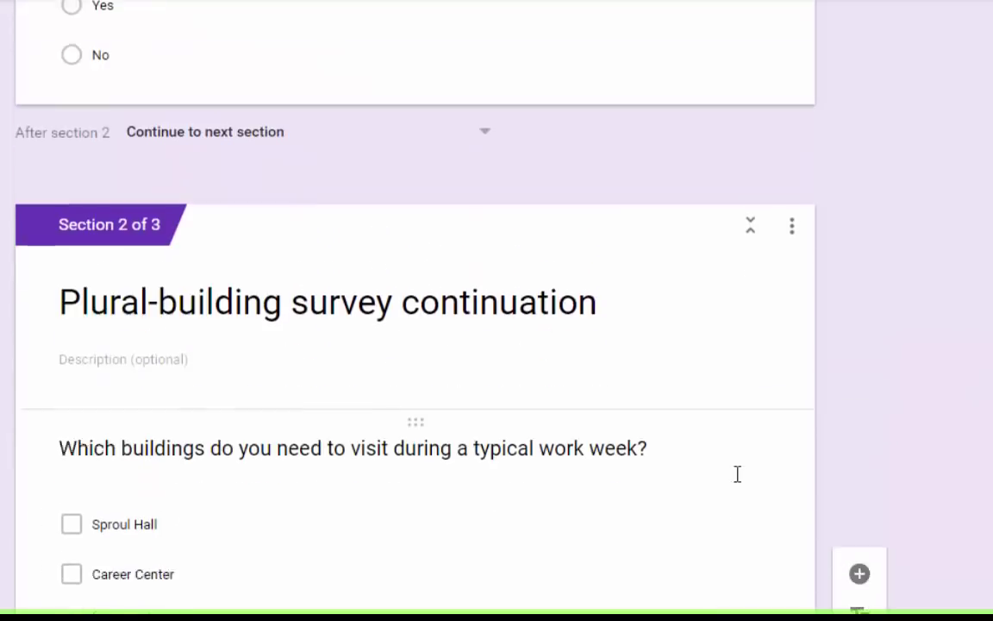
scroll(738, 476, "up", 5)
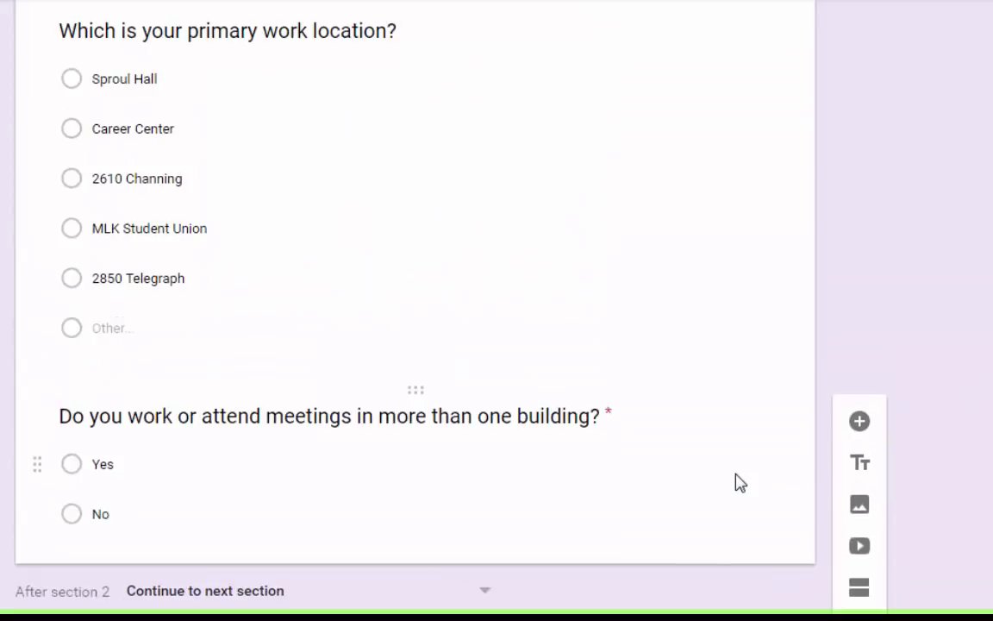
scroll(737, 477, "down", 2)
left_click(354, 403)
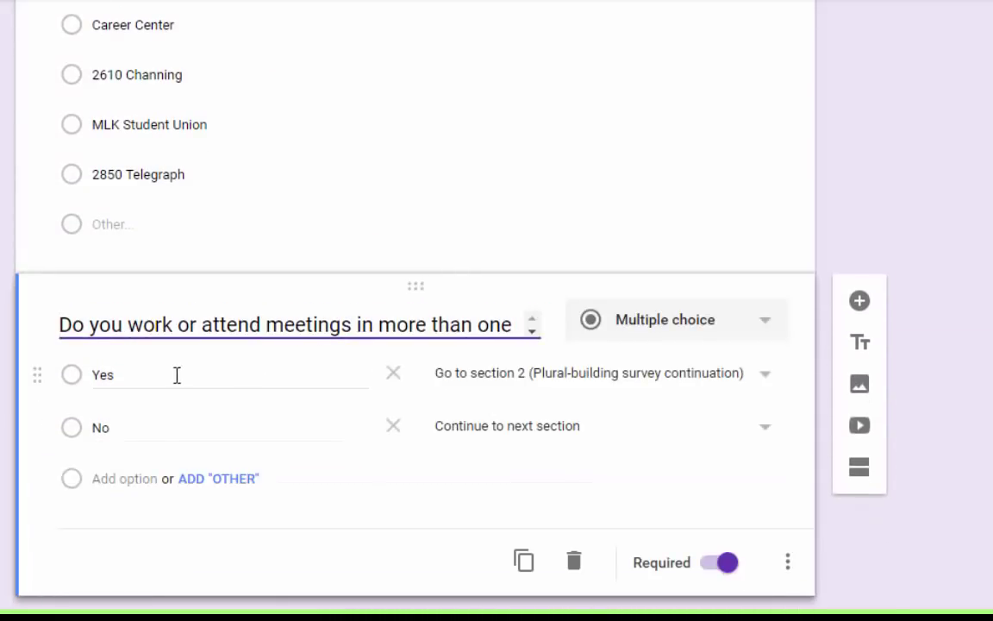
left_click(548, 428)
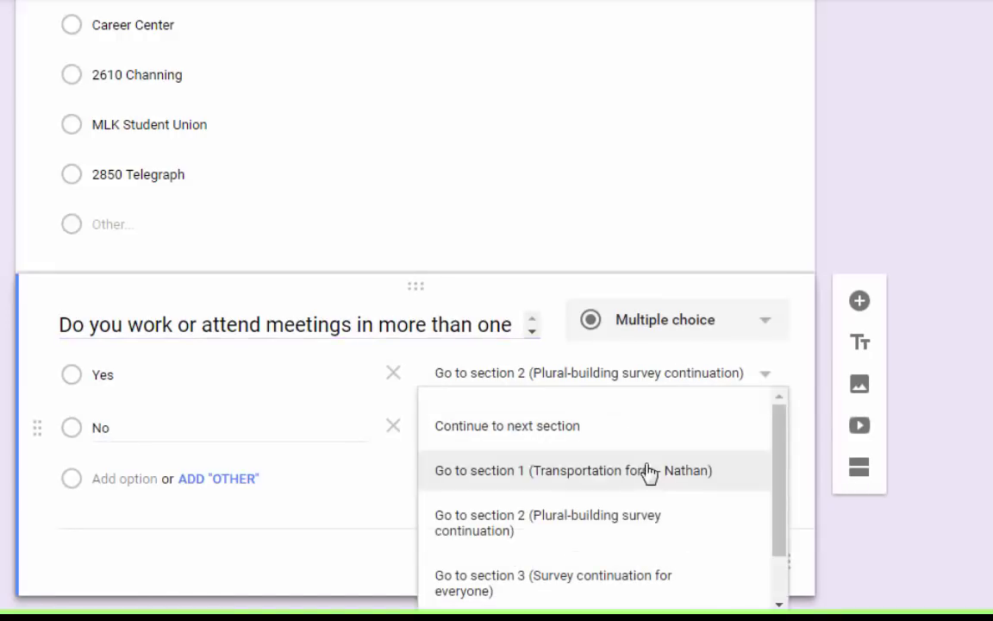
left_click(589, 584)
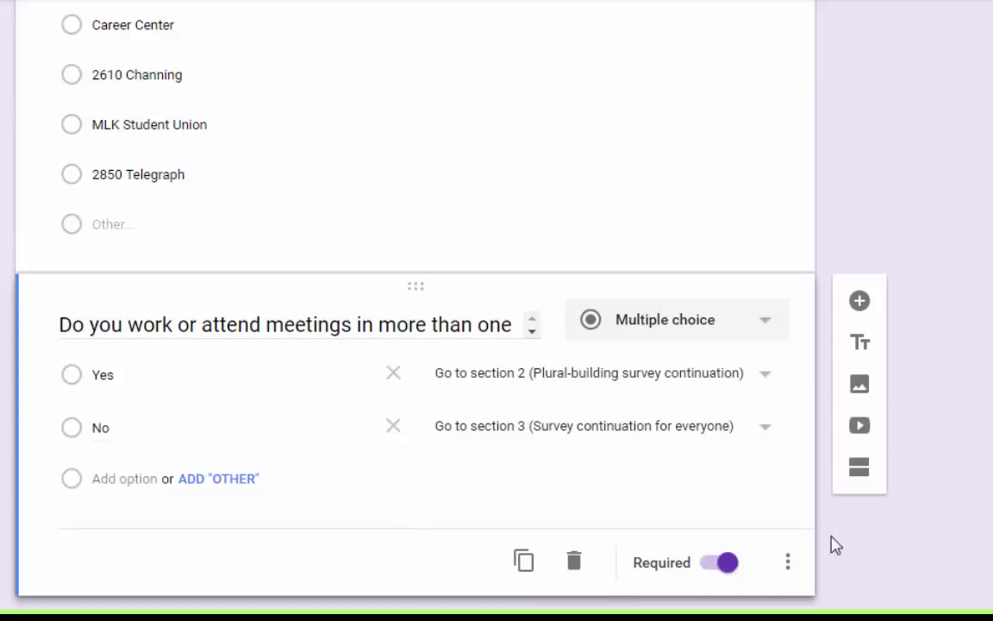
Add a multiple-choice question to the "Survey continuation for everyone" section reading "What is your affiliation with the university?".
scroll(750, 526, "down", 12)
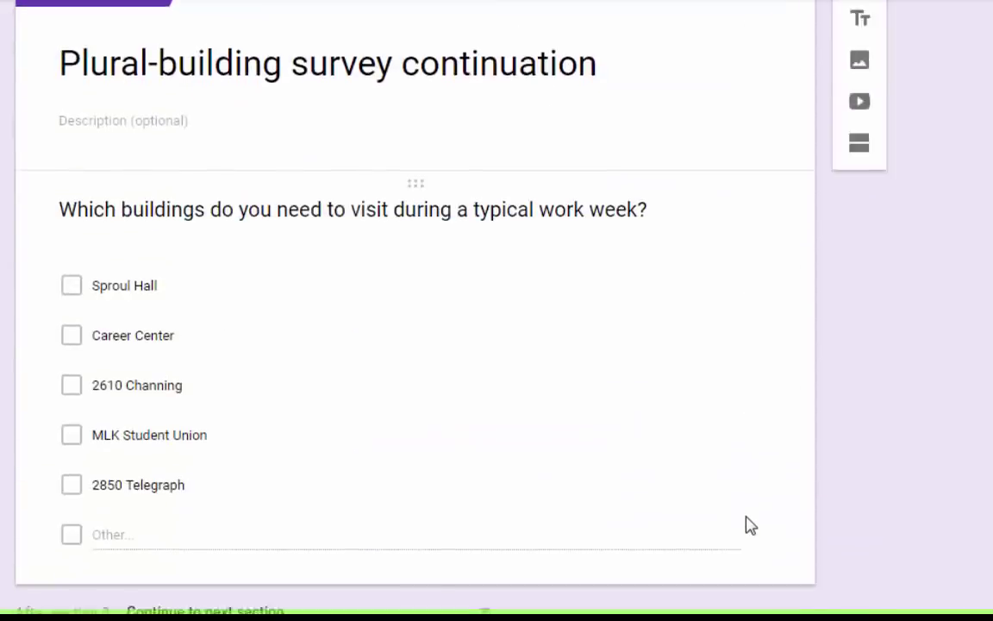
left_click(402, 500)
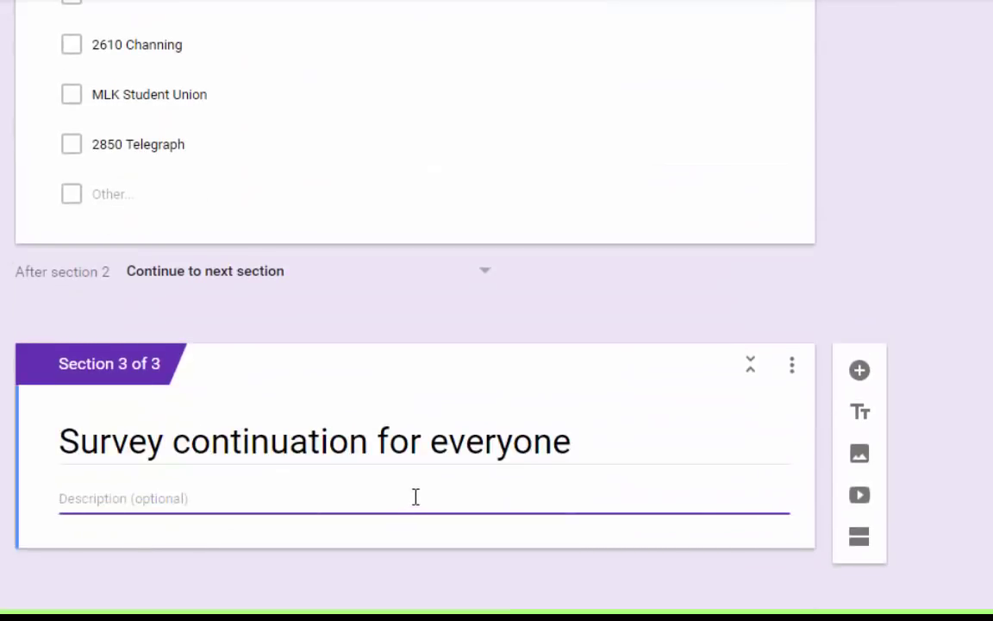
left_click(860, 372)
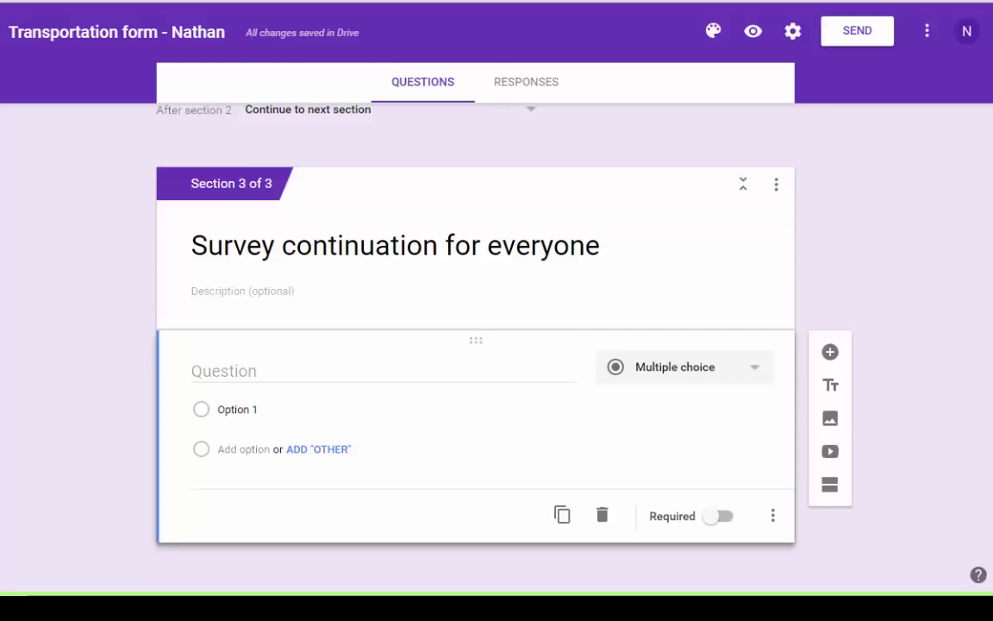
left_click(239, 376)
type("What is your affiliation with the university?")
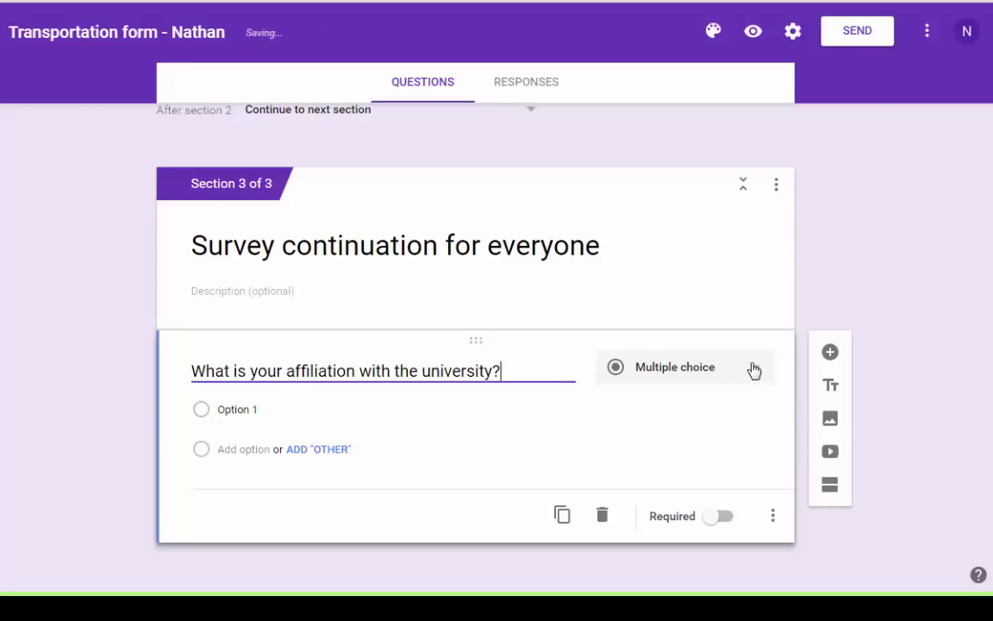
left_click(754, 369)
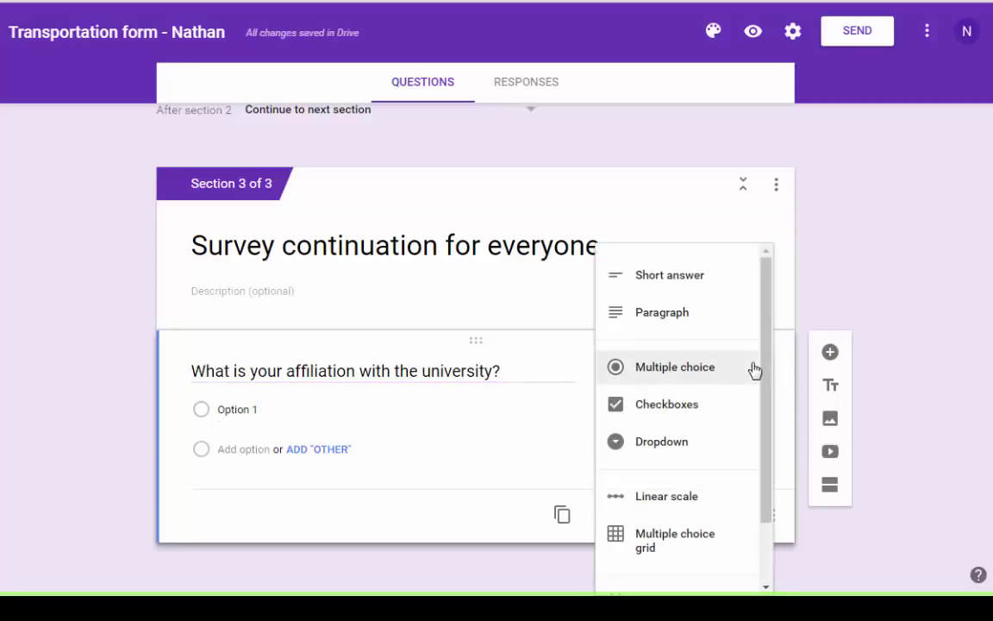
left_click(285, 407)
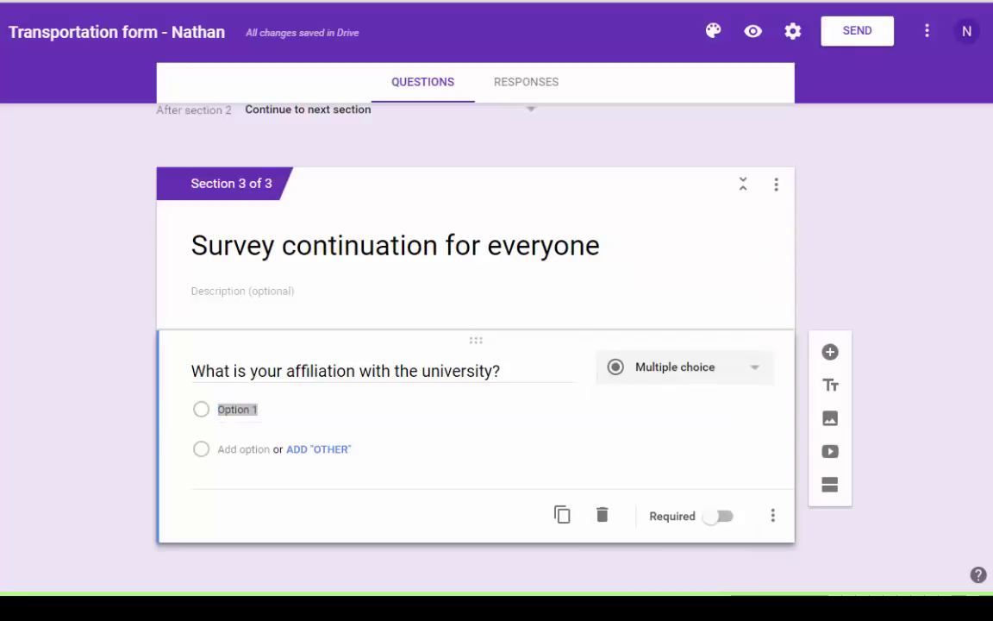
Give the affiliation question the options Student, Student Employee, Faculty, Staff and Alumni, plus an "Other" option.
left_click(255, 410)
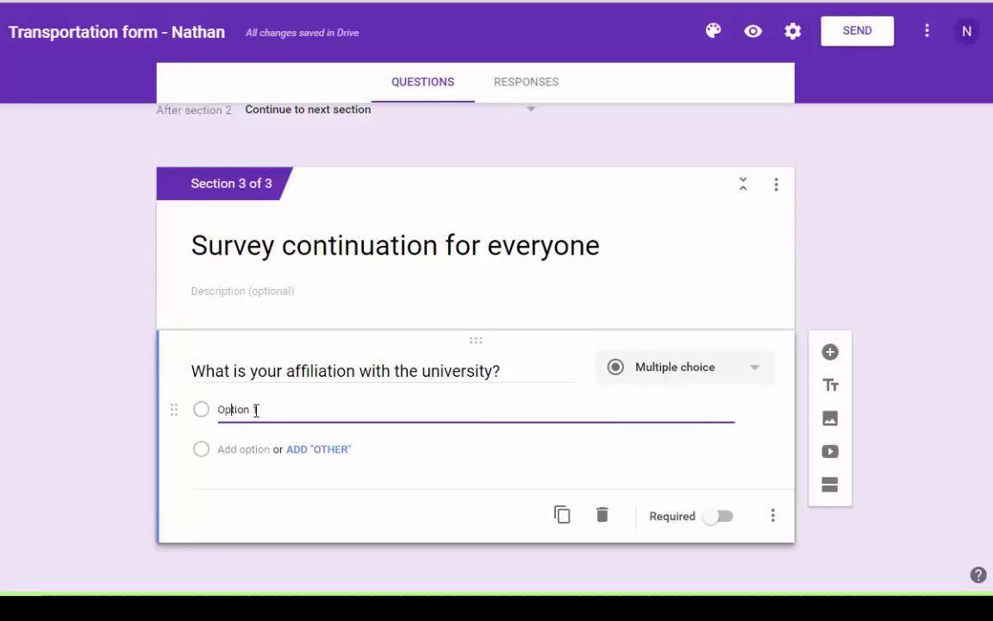
left_click_drag(255, 410, 142, 408)
type("Student Student Employee Faculty Staff")
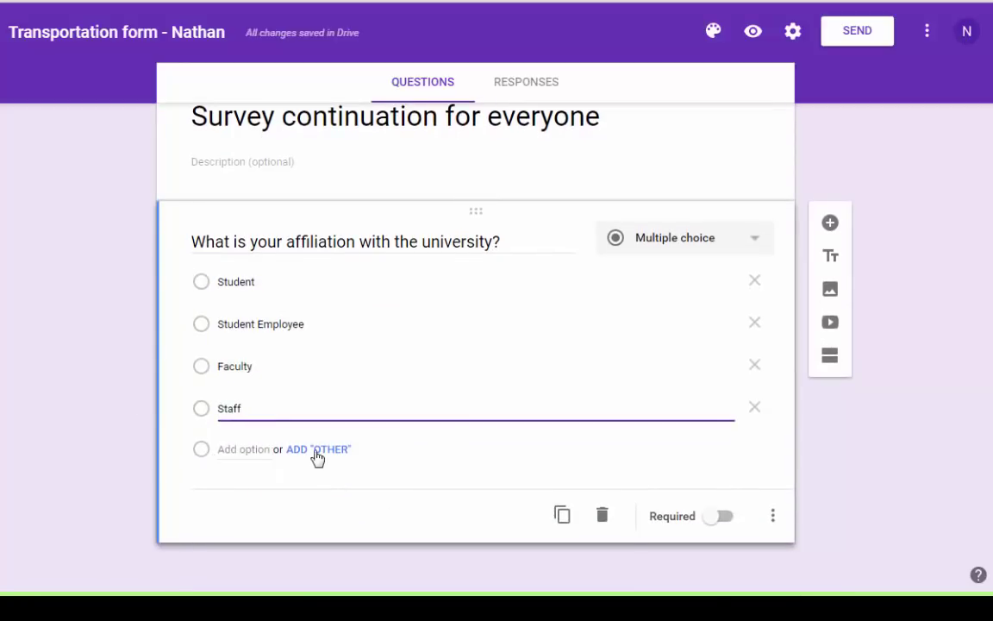
left_click(317, 449)
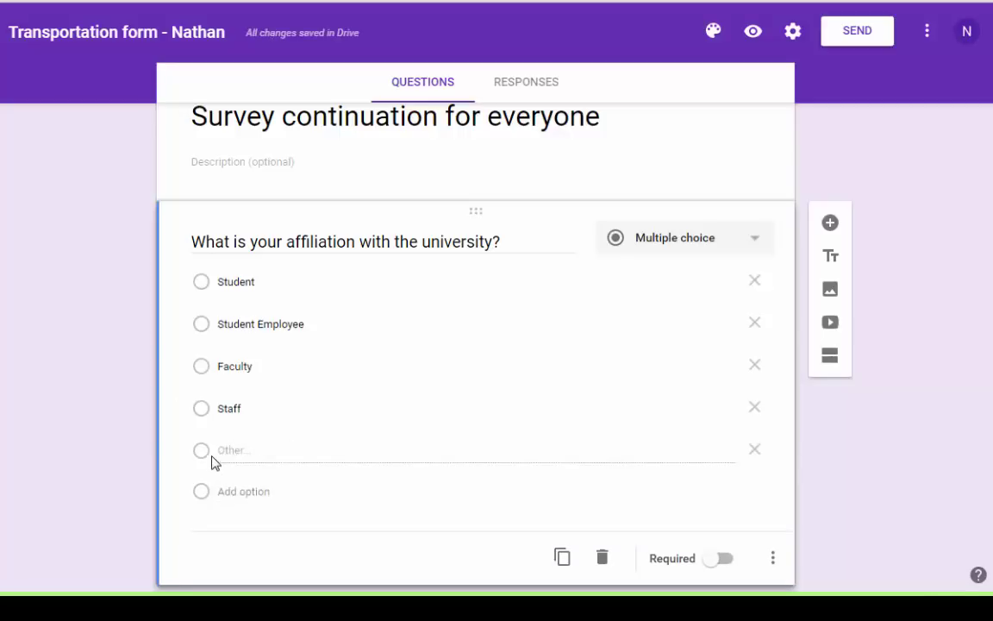
left_click(235, 493)
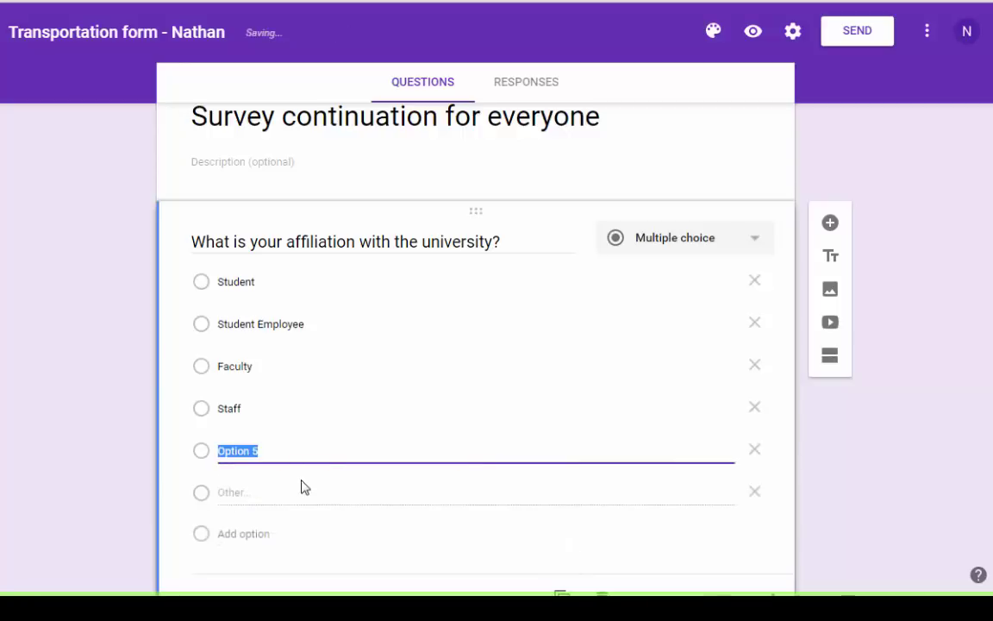
type("Alumni")
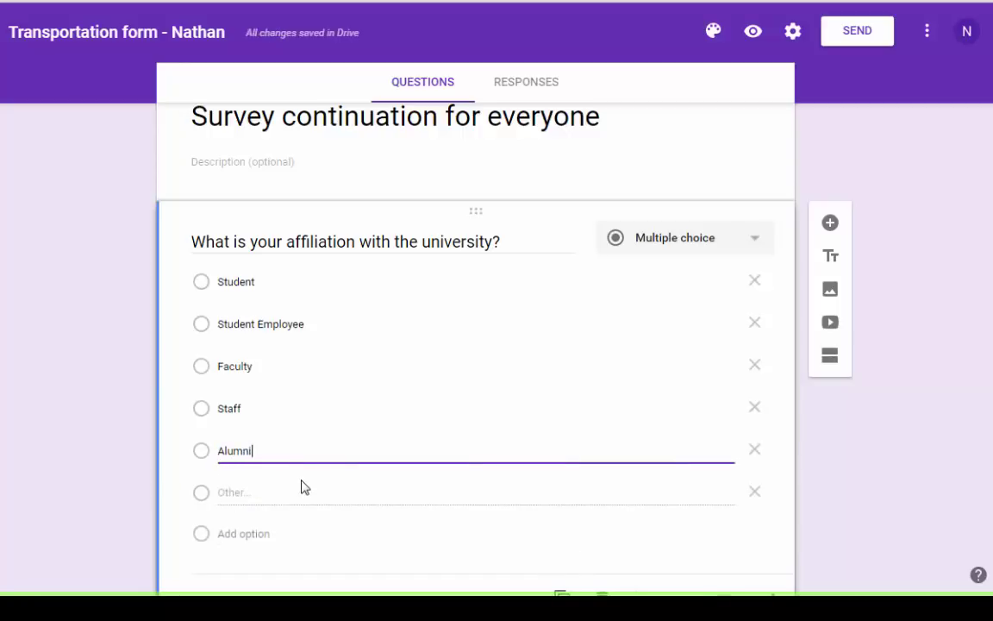
left_click(250, 510)
scroll(388, 513, "down", 1)
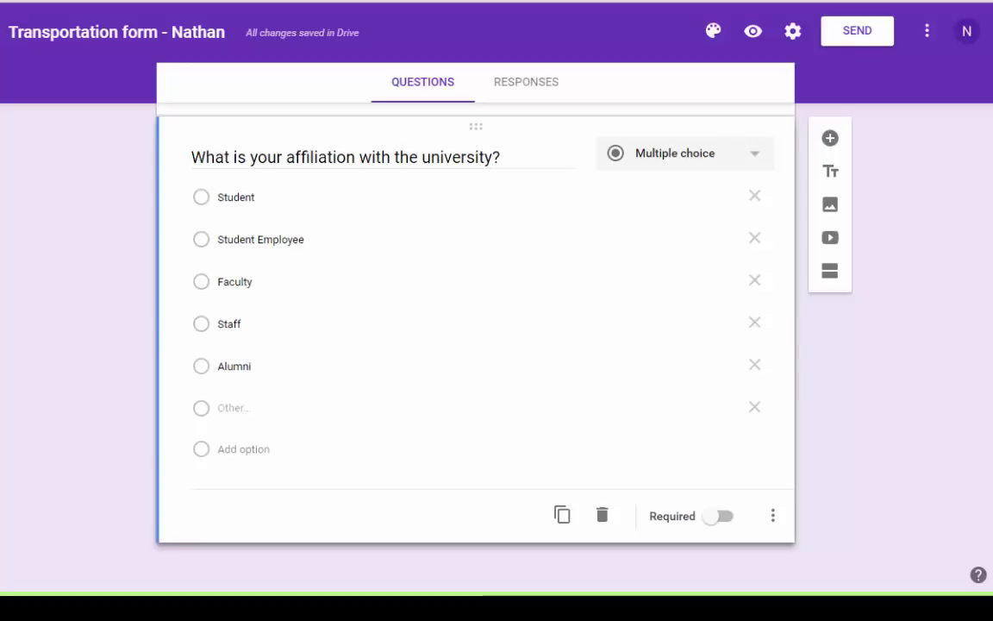
Add a dropdown question reading "Which department do you work in?" below the affiliation question.
left_click(829, 139)
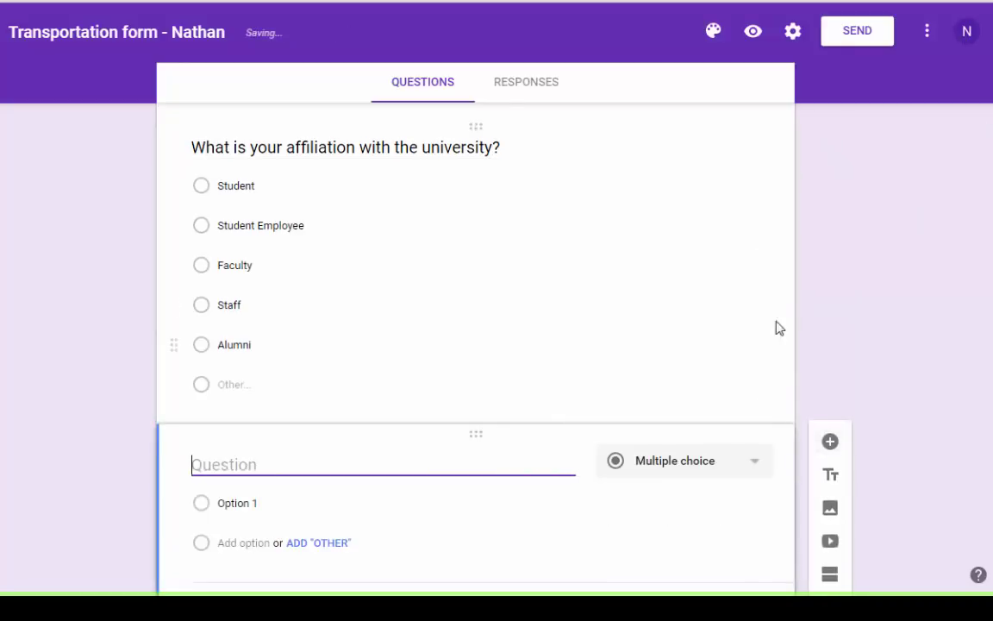
scroll(543, 465, "down", 1)
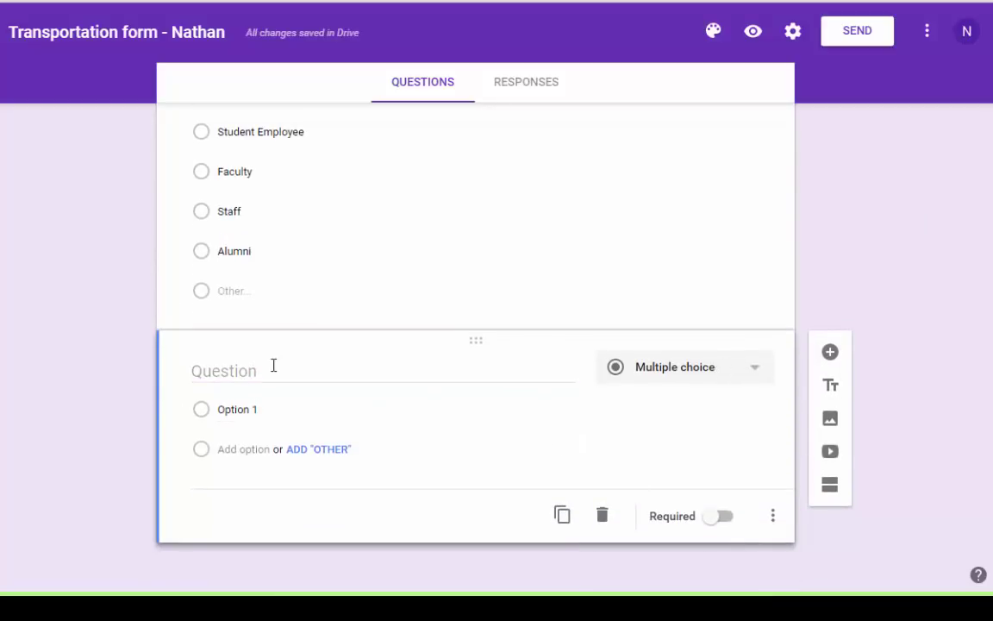
type("Which department do you work in?")
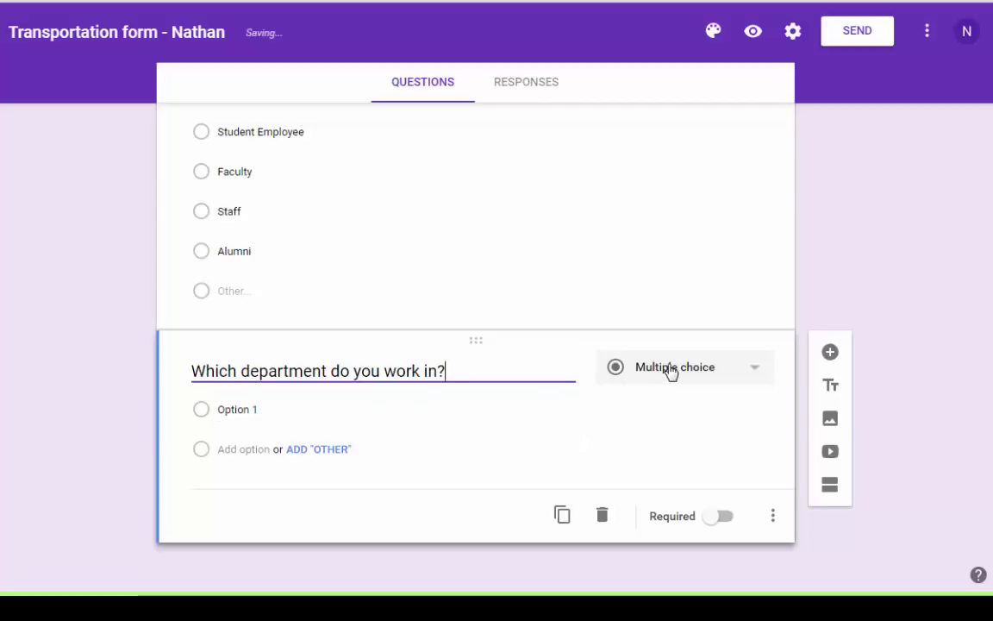
left_click(716, 371)
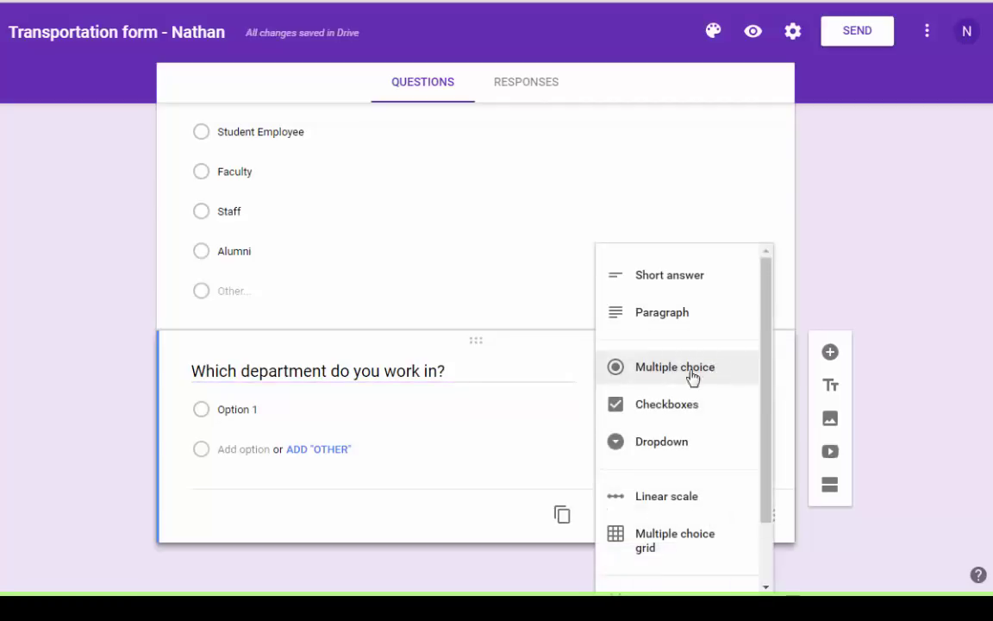
left_click(675, 445)
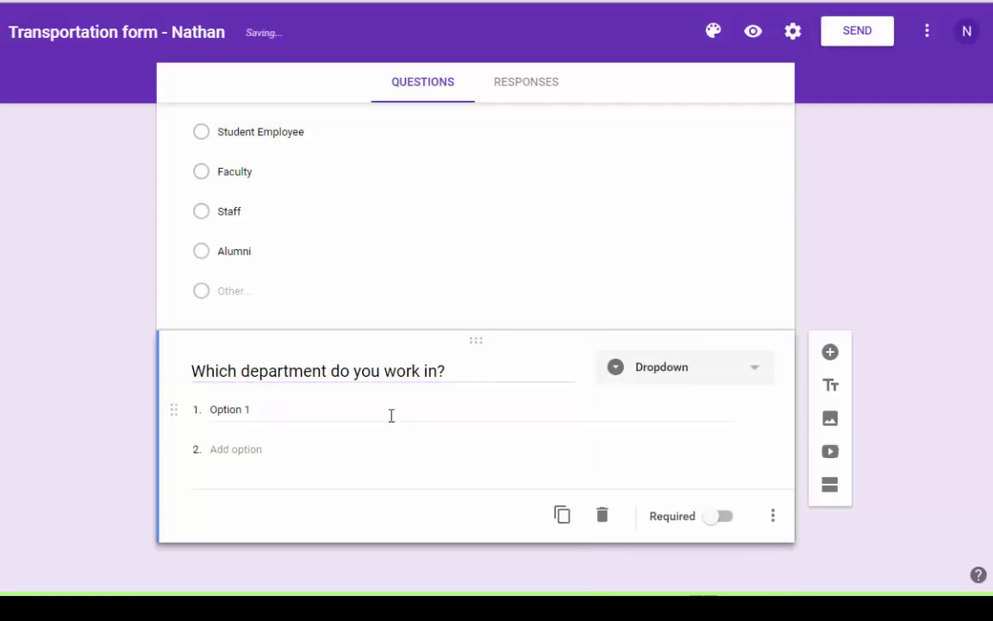
Copy the department list, OUA through ASUC, from the "Transportation Survey - planning and layout" spreadsheet and return to the department question's first option.
left_click(335, 420)
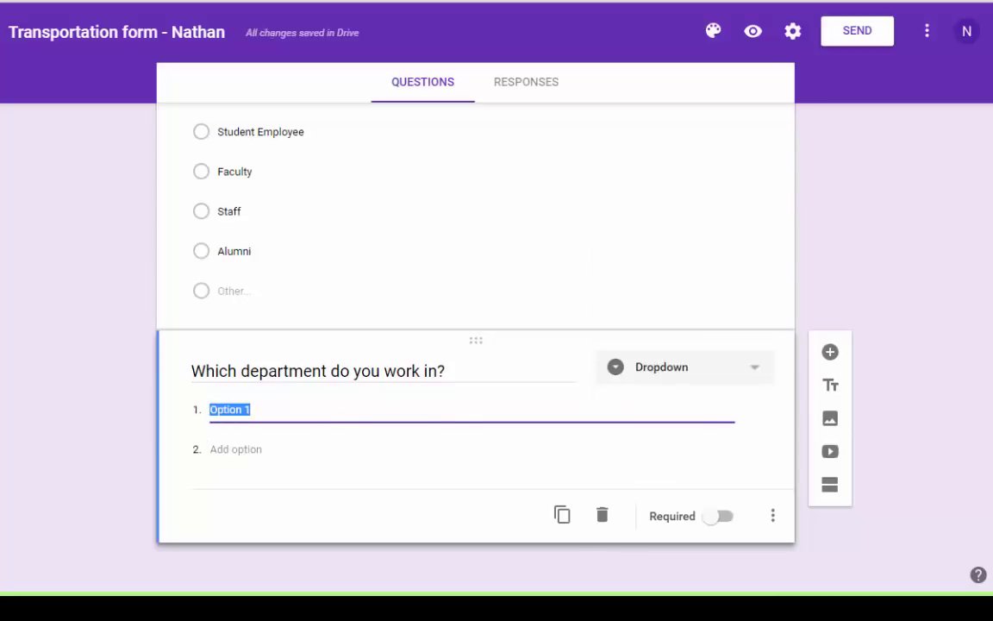
key("alt+Tab")
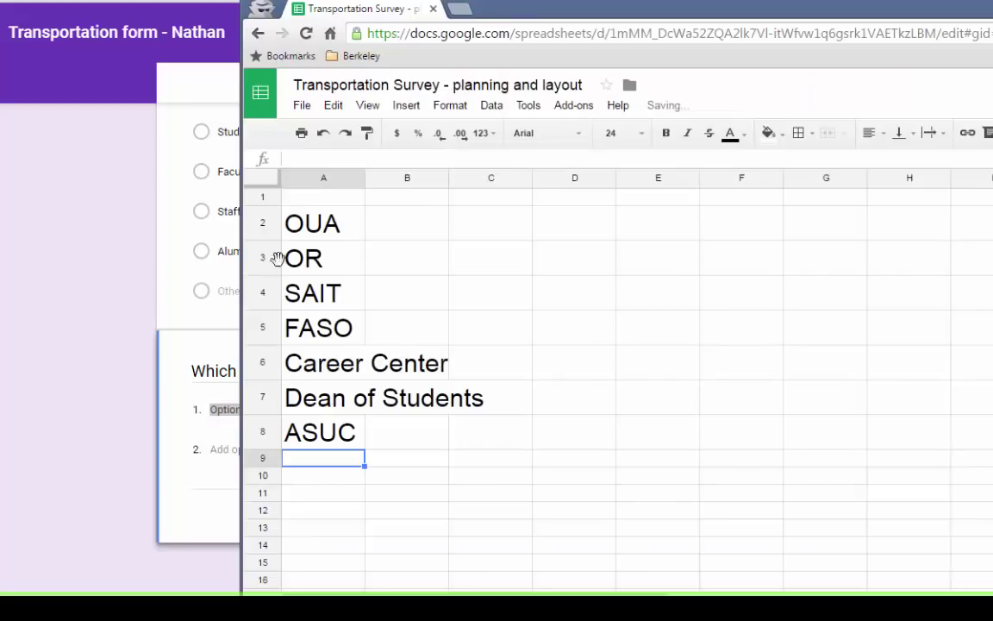
left_click_drag(343, 226, 337, 443)
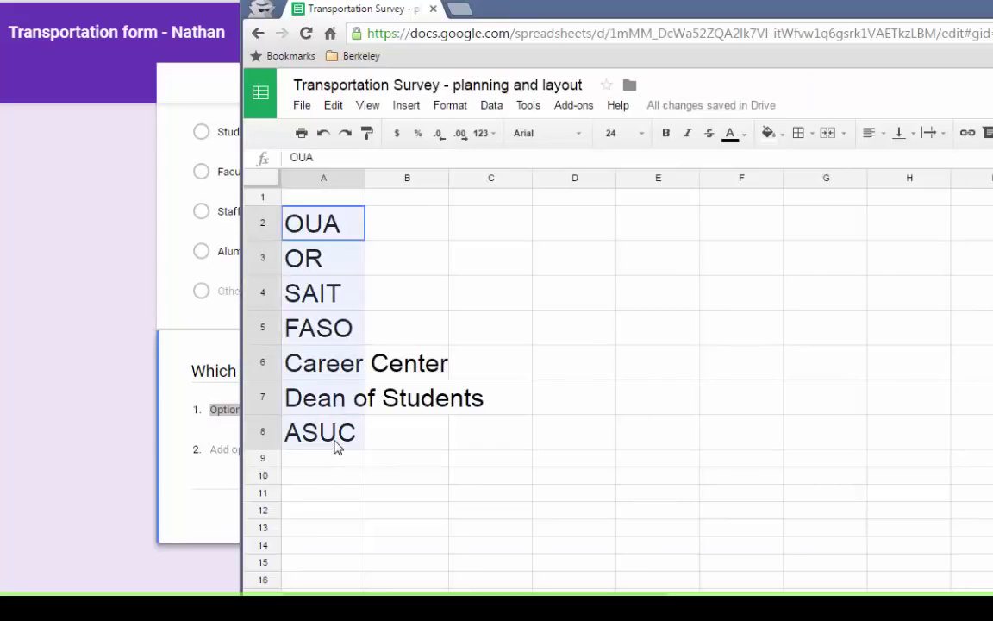
key("ctrl+c")
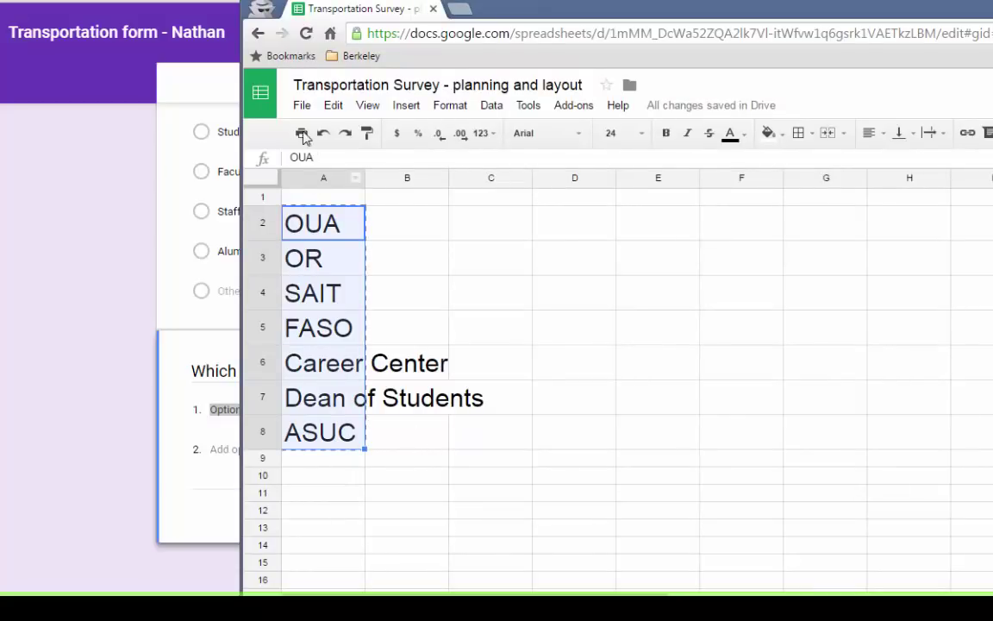
key("alt+Tab")
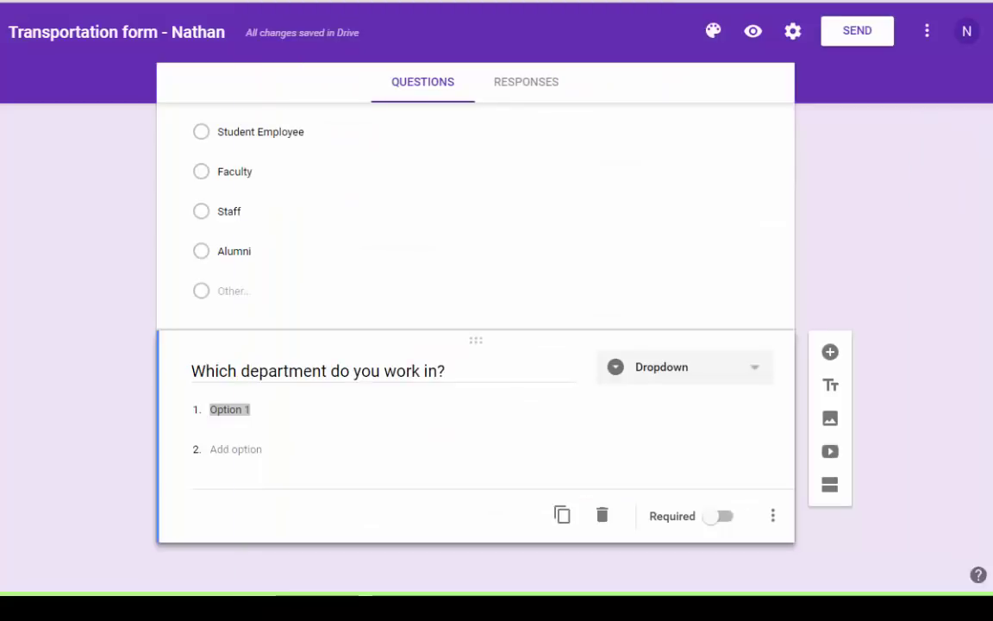
Fill the options of the "Which department do you work in?" dropdown with the copied list of departments.
left_click(238, 411)
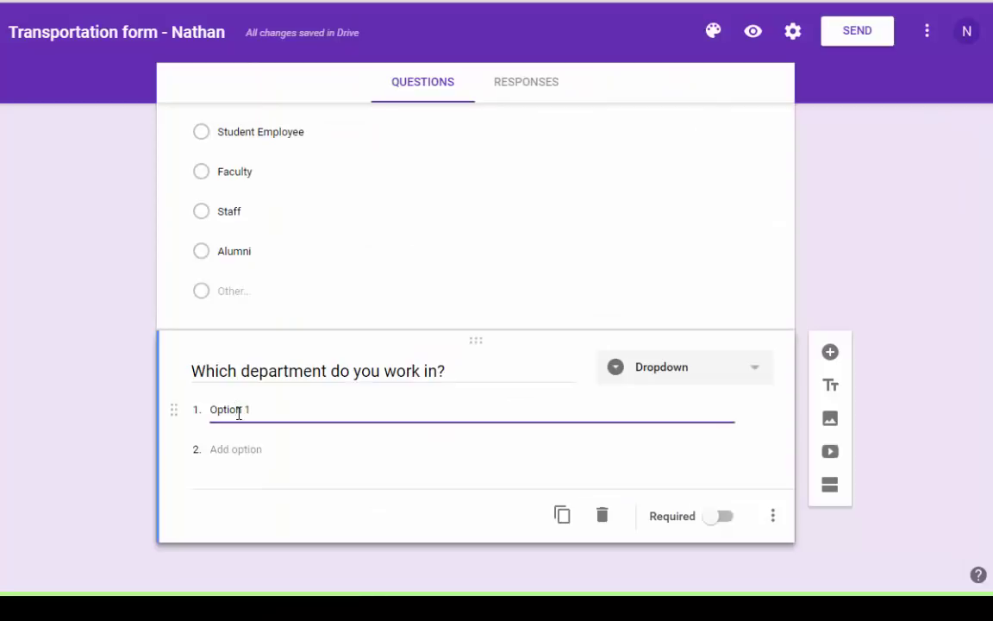
left_click_drag(250, 410, 114, 394)
key("ctrl+v")
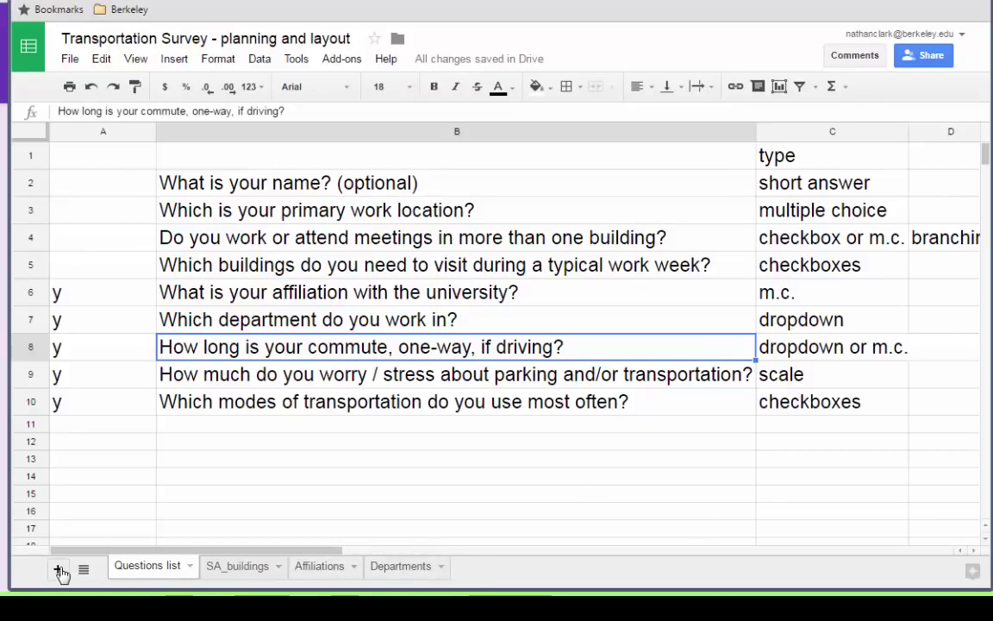
Switch to the planning spreadsheet, duplicate the Departments sheet and rename the copy "commutes".
left_click(417, 573)
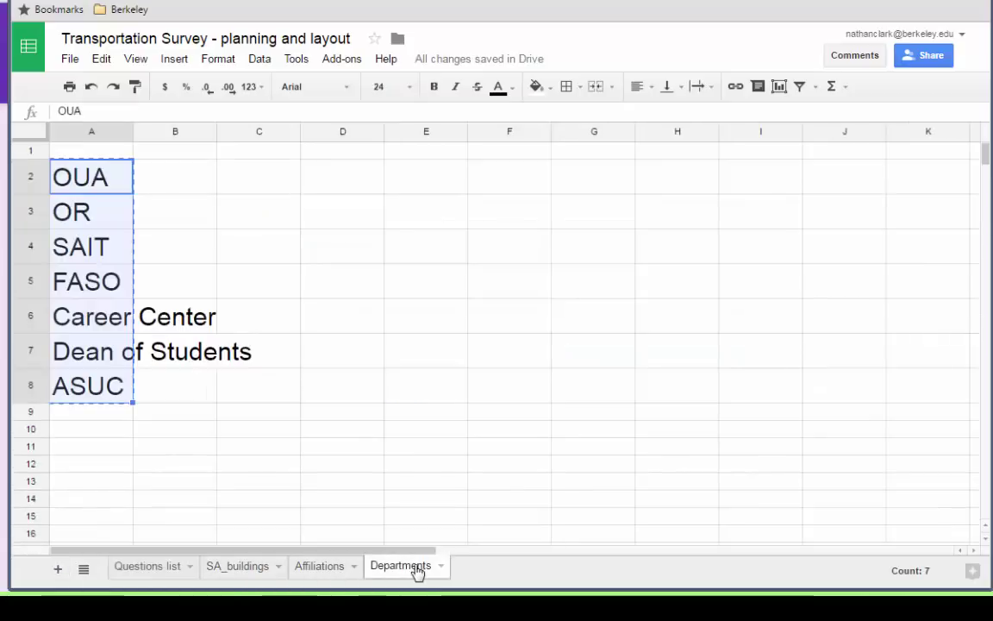
right_click(418, 572)
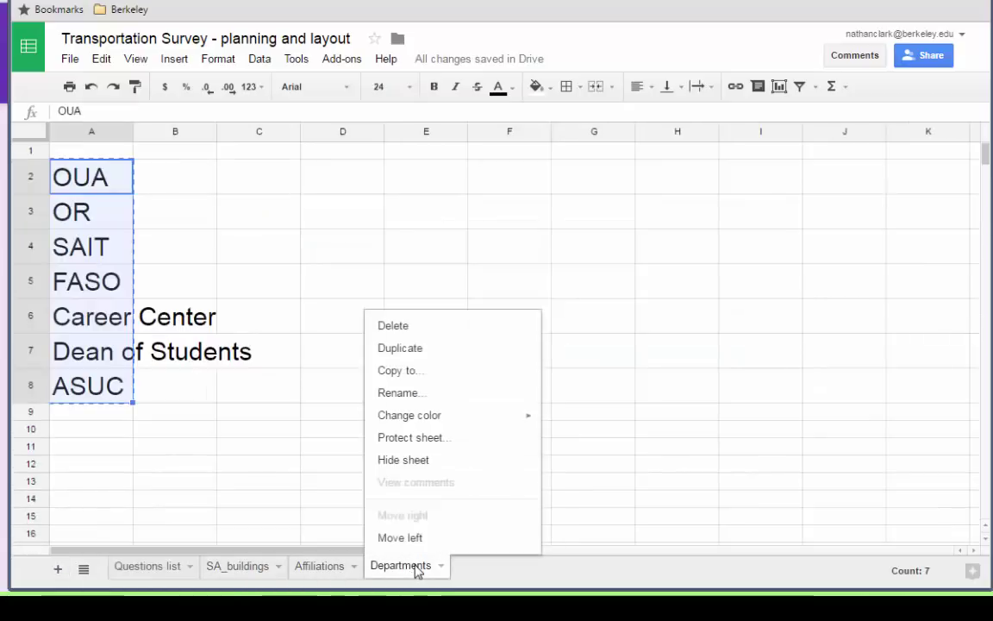
left_click(413, 352)
double_click(488, 567)
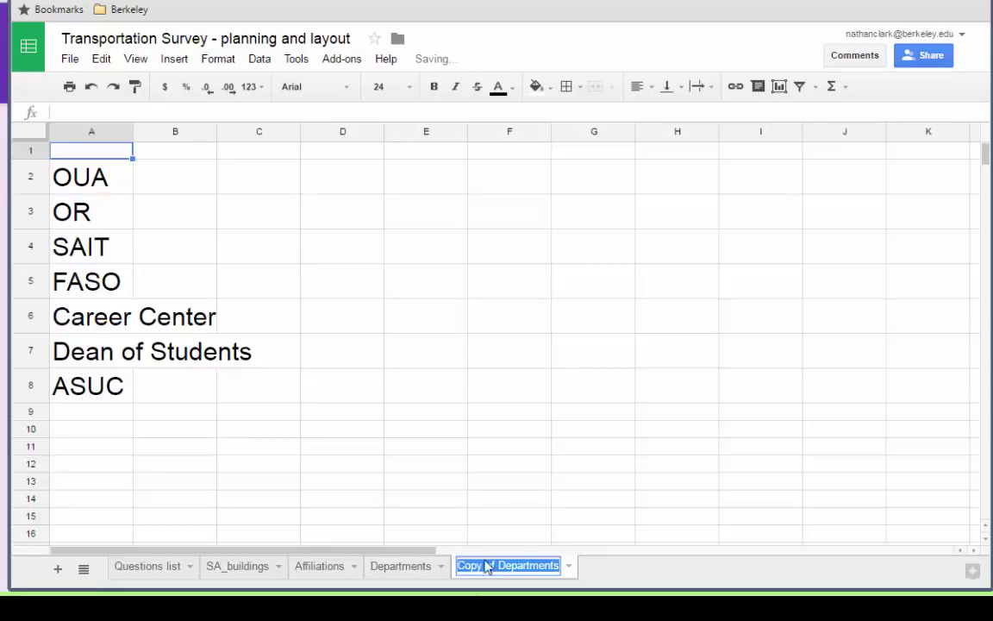
type("commutes")
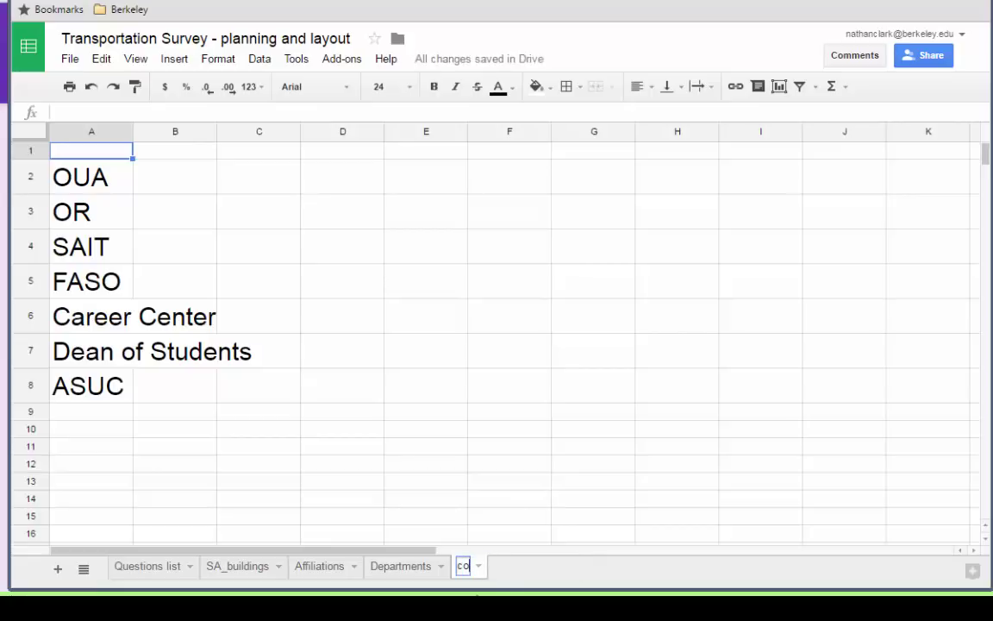
key("Return")
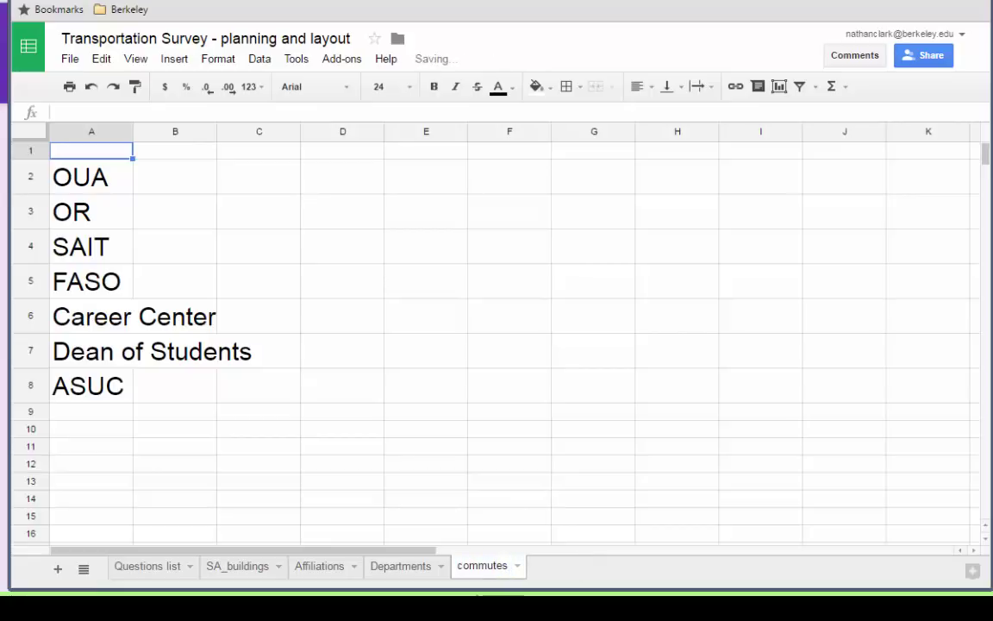
Replace the department names with mileage ranges in A2:A10, from "0-3 miles" through "25-30 miles" and "30+ miles".
left_click_drag(69, 177, 90, 395)
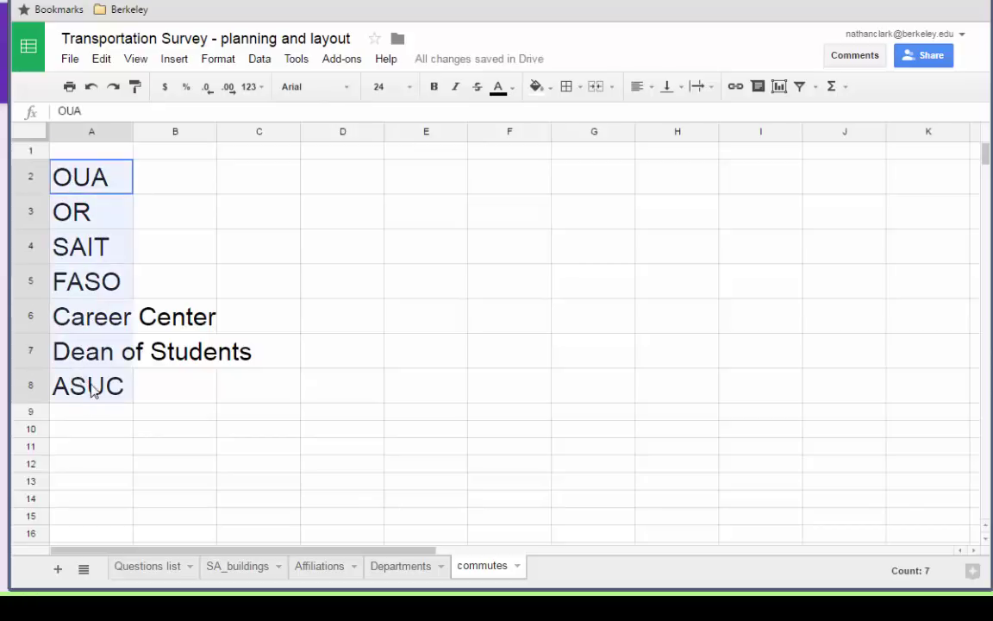
key("Delete")
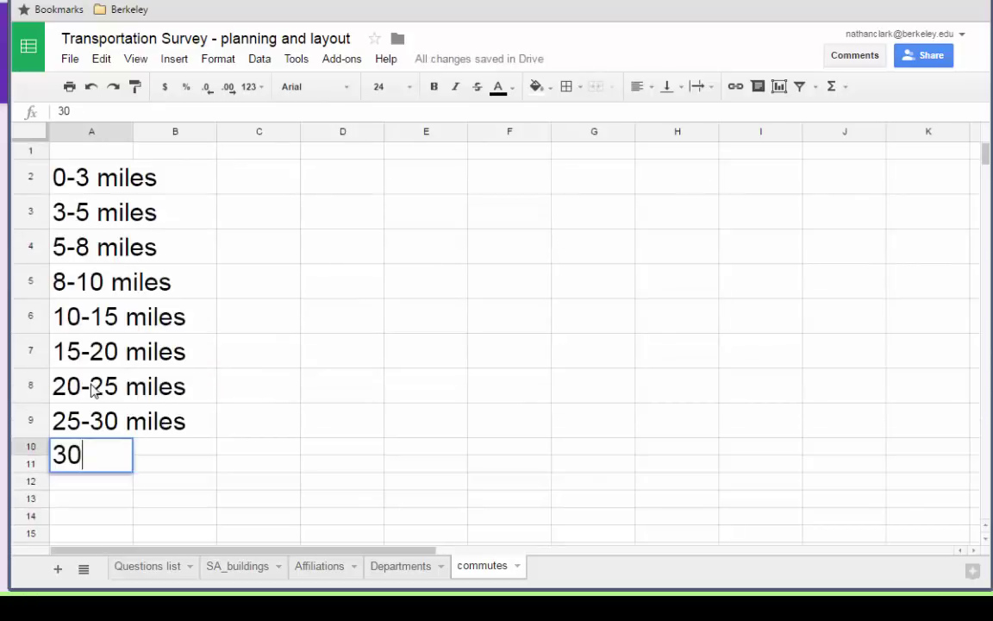
type("+ miles")
key("Return")
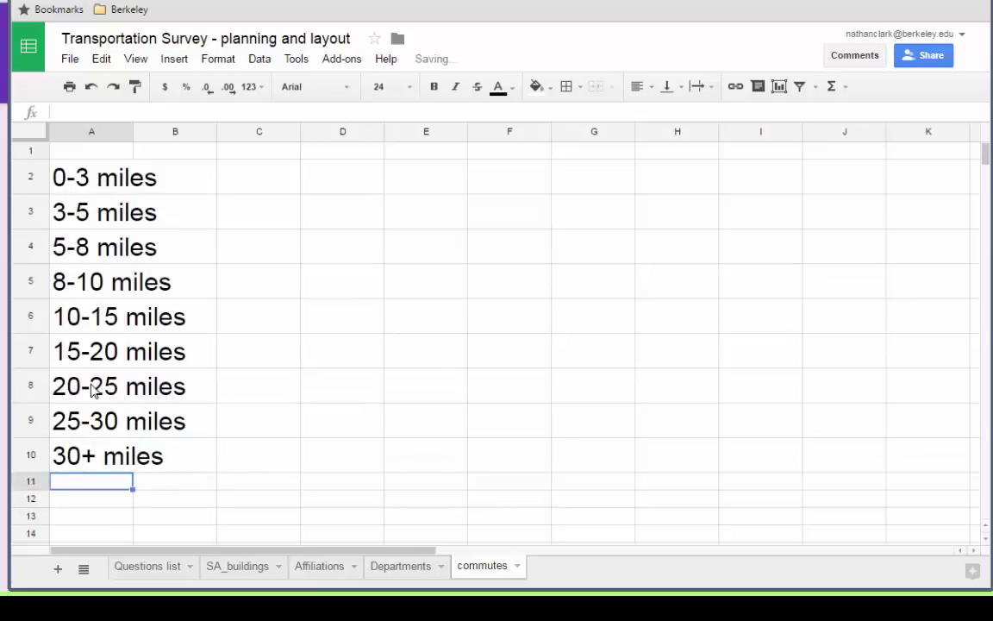
Copy the mileage ranges in A2:A10 and paste them as the answer options of a new question in the Transportation form.
left_click(100, 175)
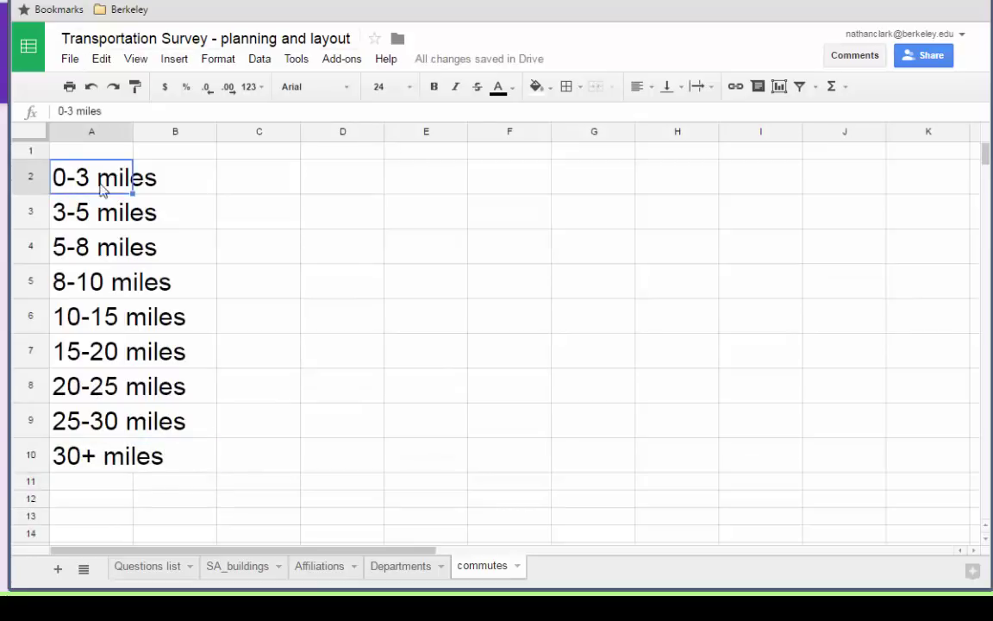
left_click(98, 458, "shift")
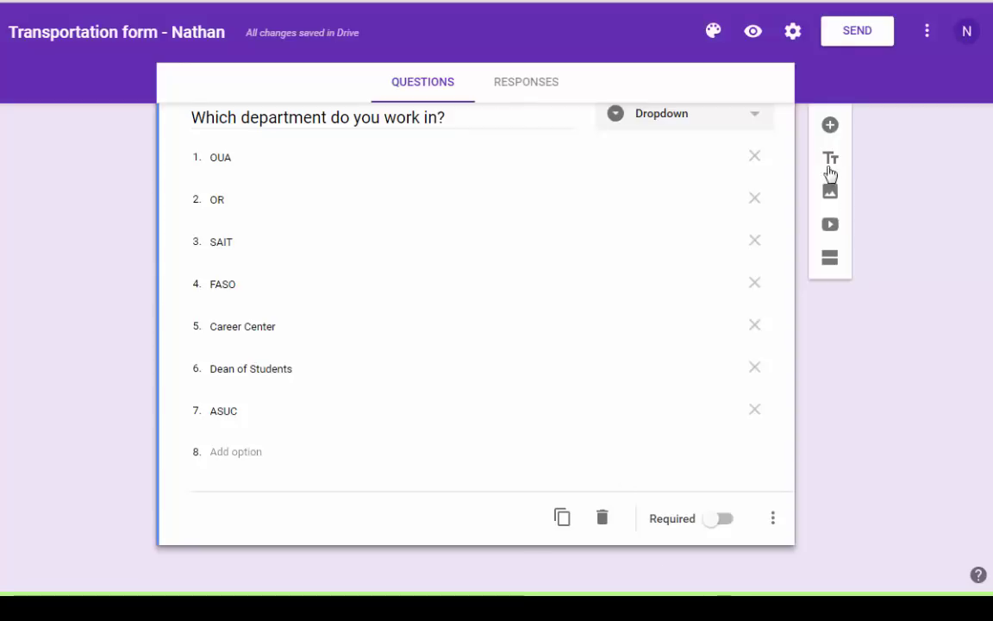
left_click(831, 127)
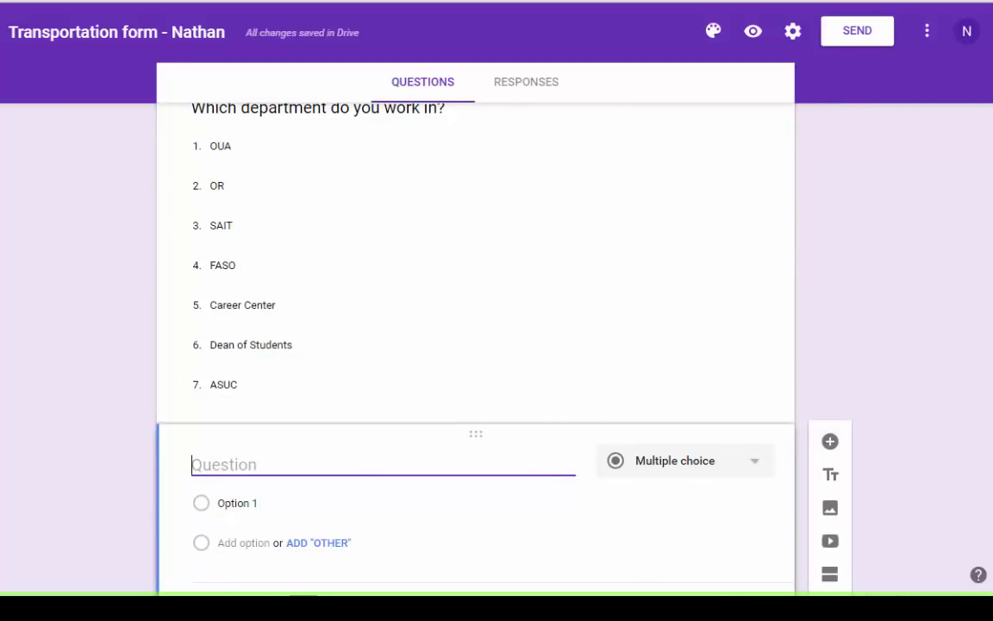
left_click(250, 502)
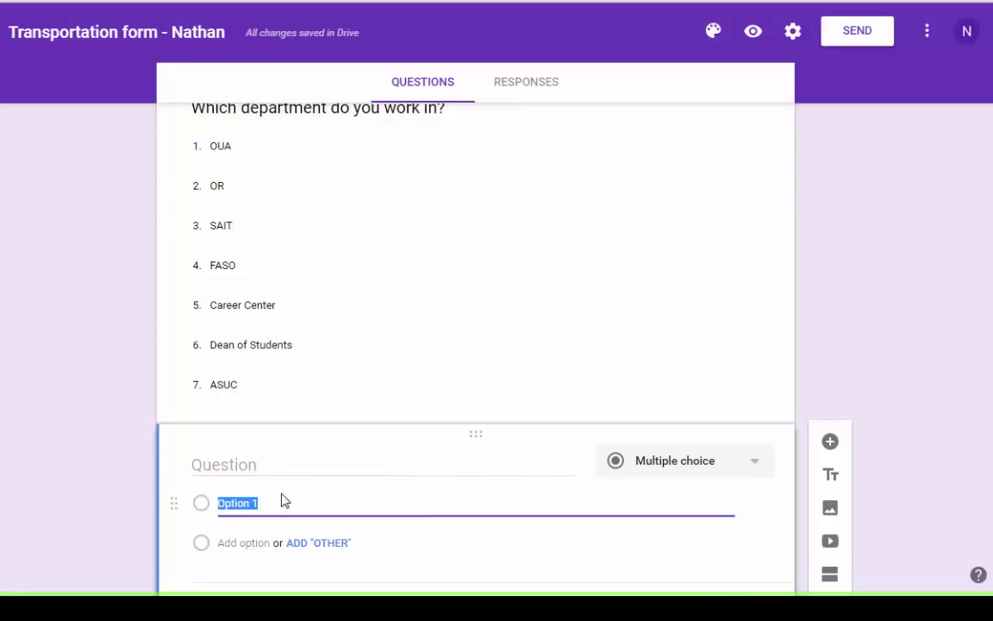
key("ctrl+v")
scroll(324, 431, "up", 3)
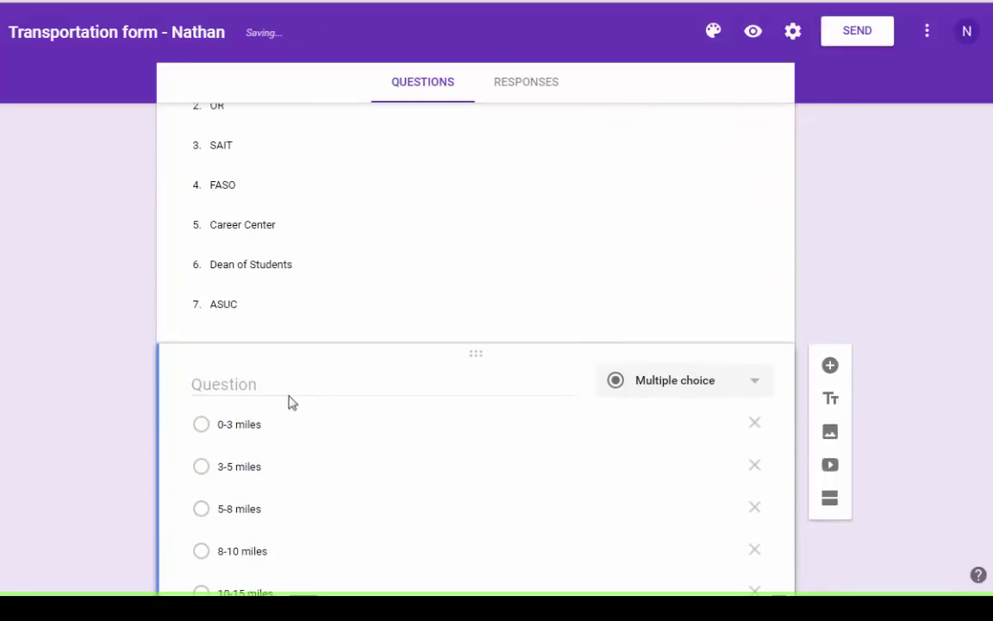
Change the mileage question to a dropdown and title it "How long is your commute, one-way, if driving?".
left_click(741, 392)
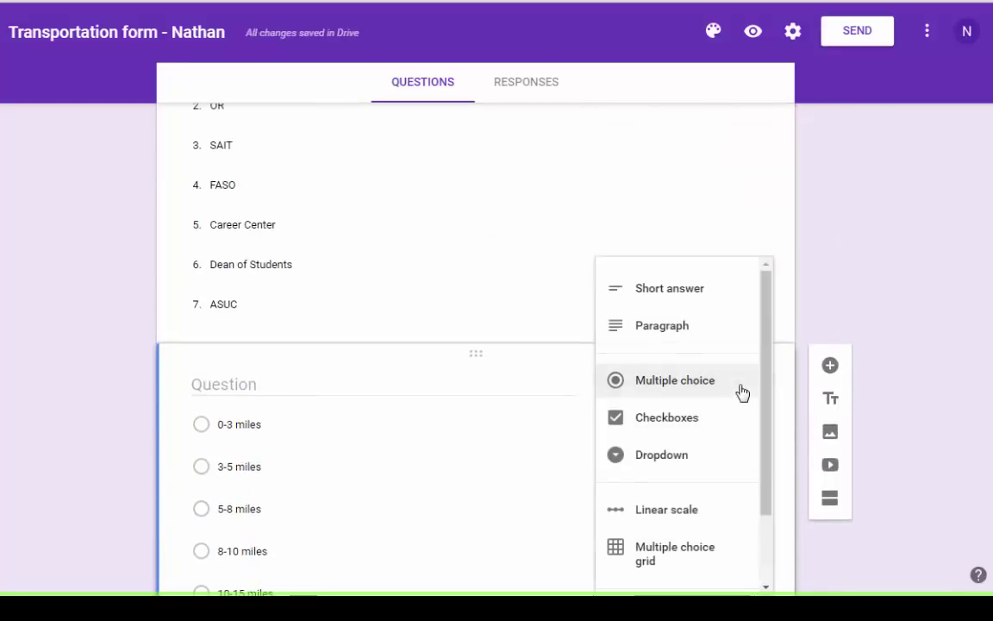
left_click(679, 458)
left_click(273, 386)
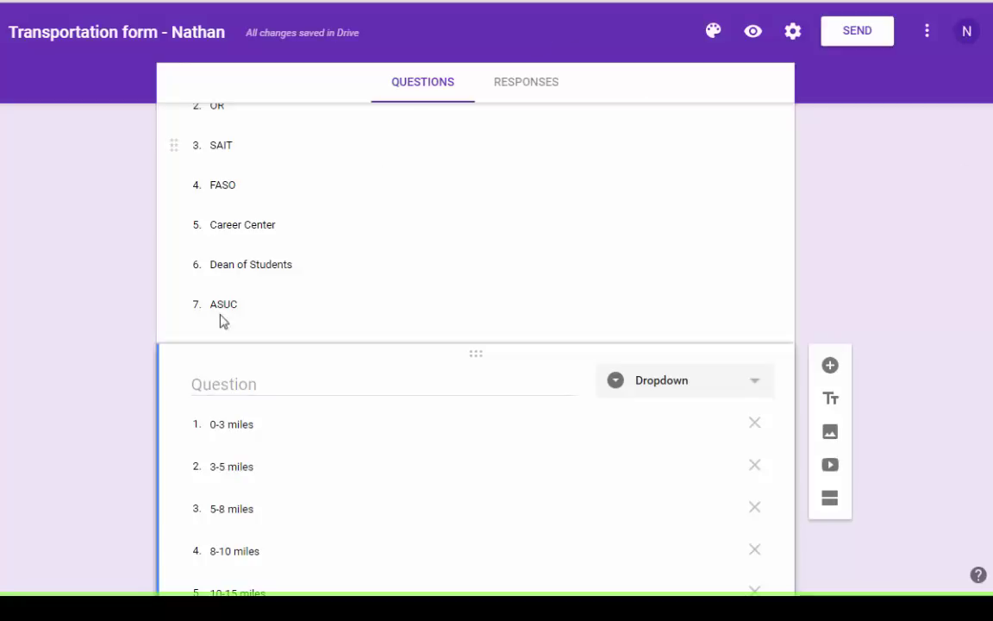
left_click(222, 388)
type("How long is your commute, one-way, if driving?")
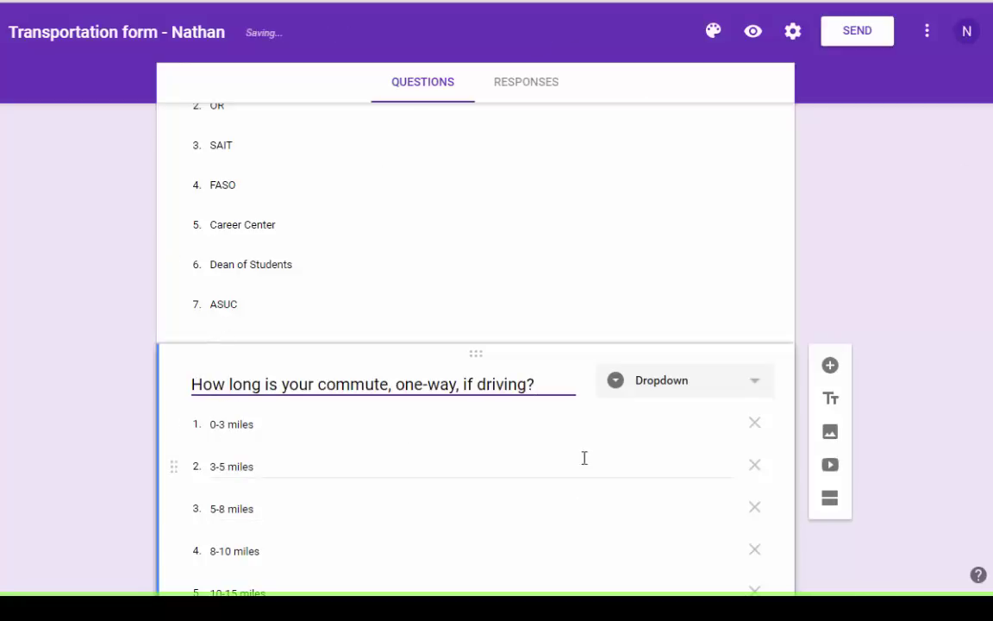
Add a linear scale question titled "How much do you worry / stress about parking and/or transportation?".
scroll(586, 468, "down", 4)
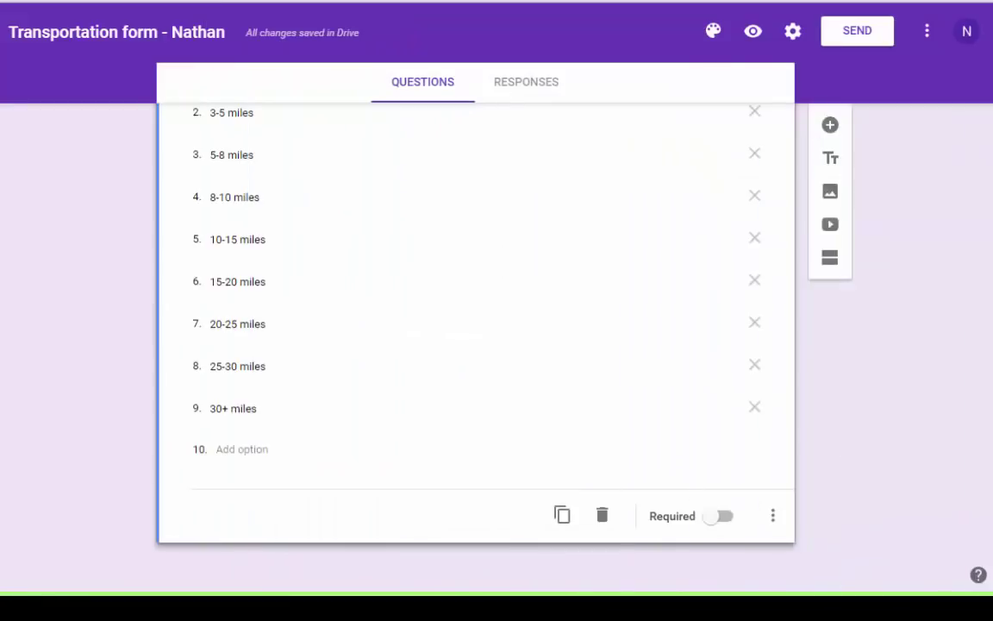
left_click(831, 125)
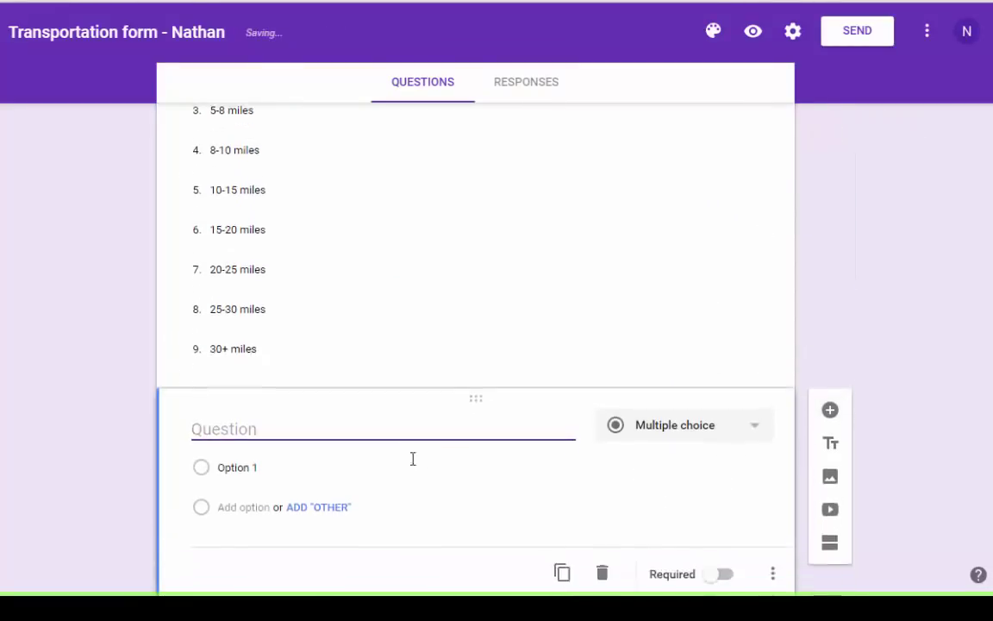
type("How much do you worry / stress about parking and/or transportation?")
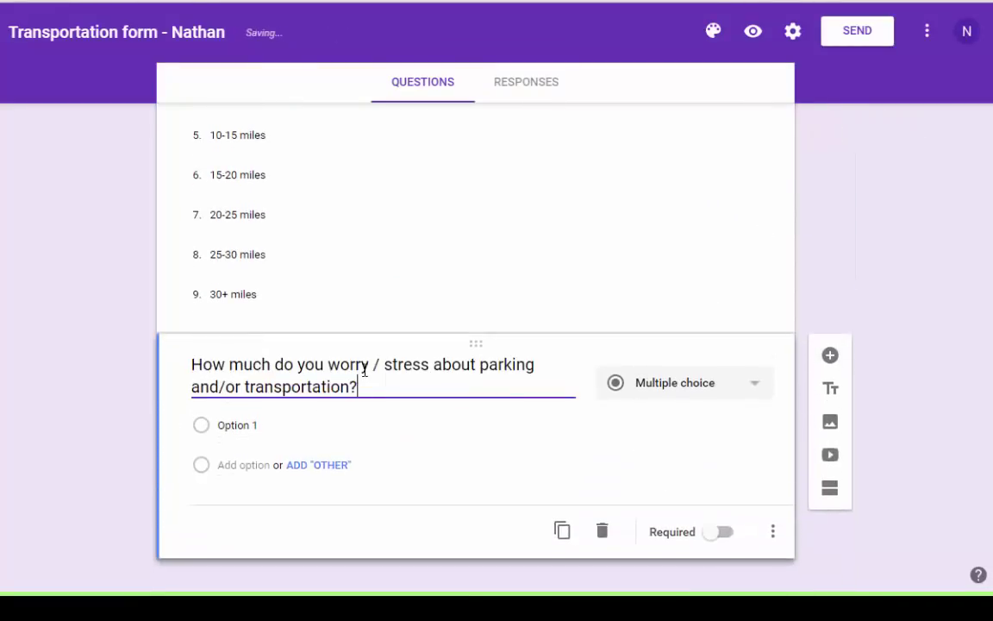
left_click(718, 395)
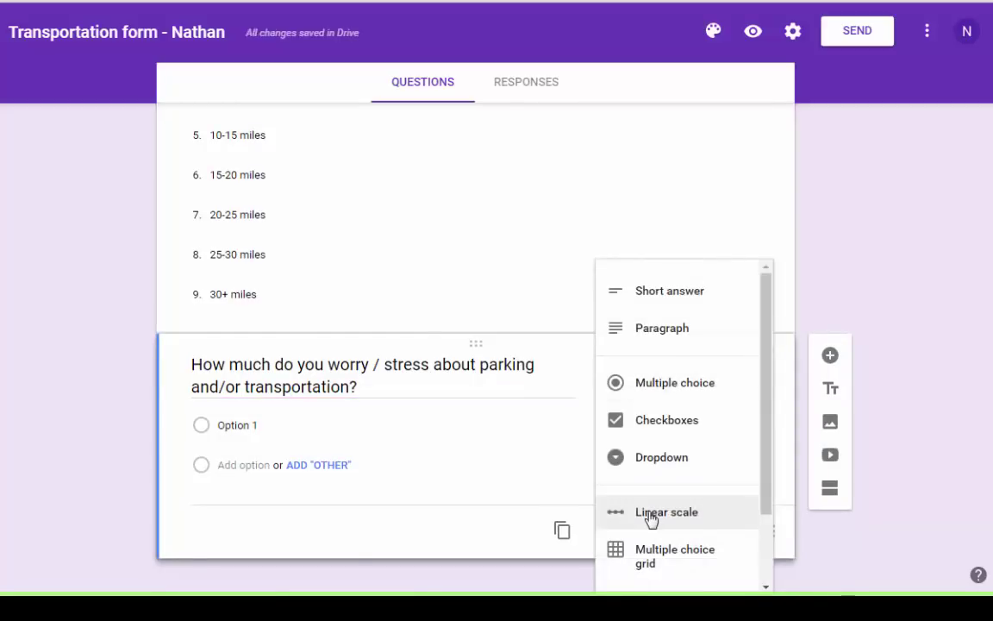
left_click(651, 513)
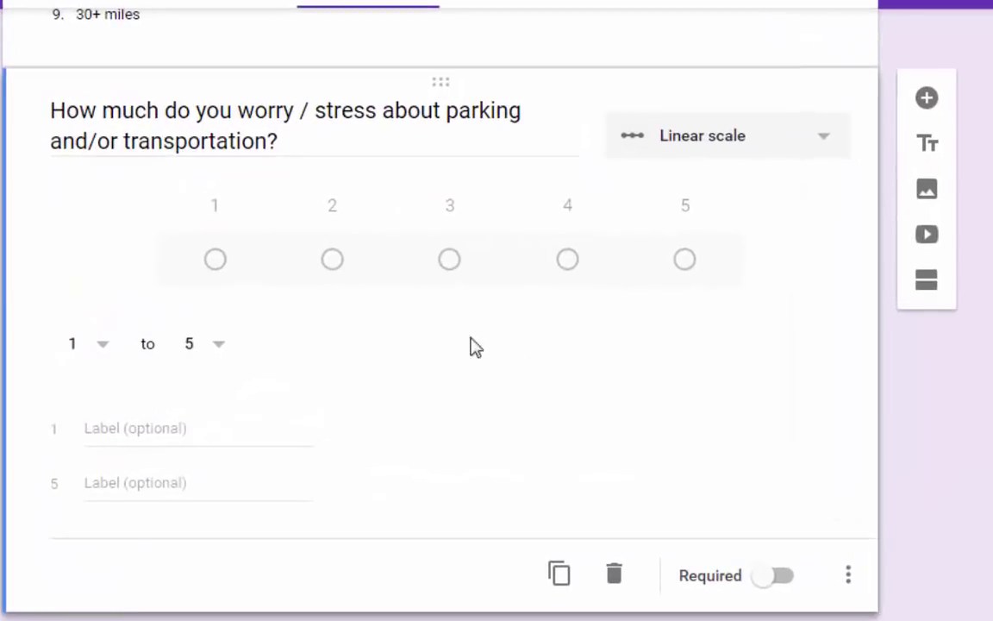
Set the scale's upper end to 10 and label its ends "I have no commute stress whatsoever" and "I will die young from horrible commute stress".
left_click(221, 352)
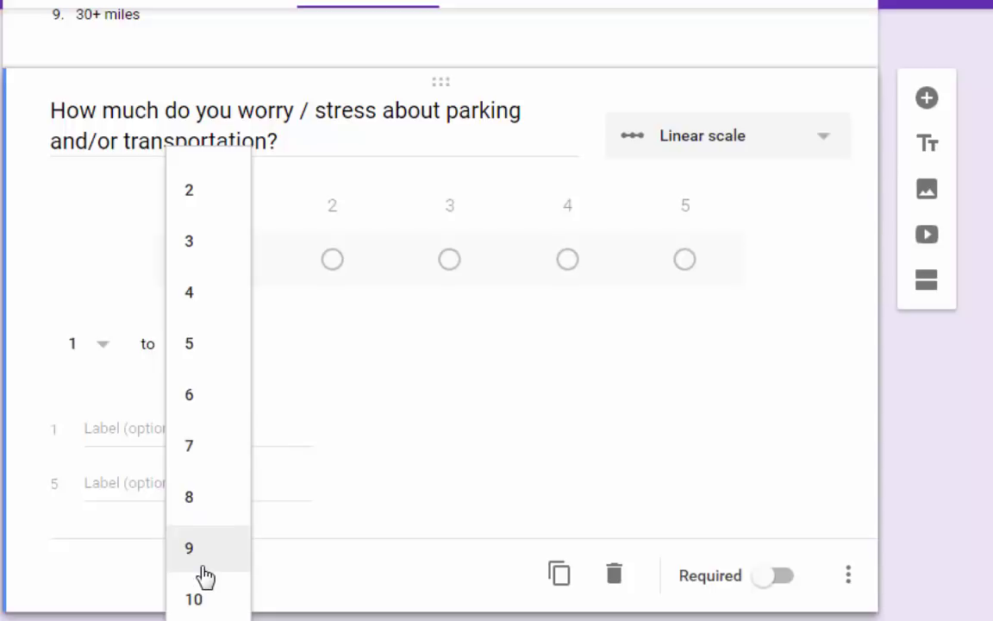
left_click(194, 600)
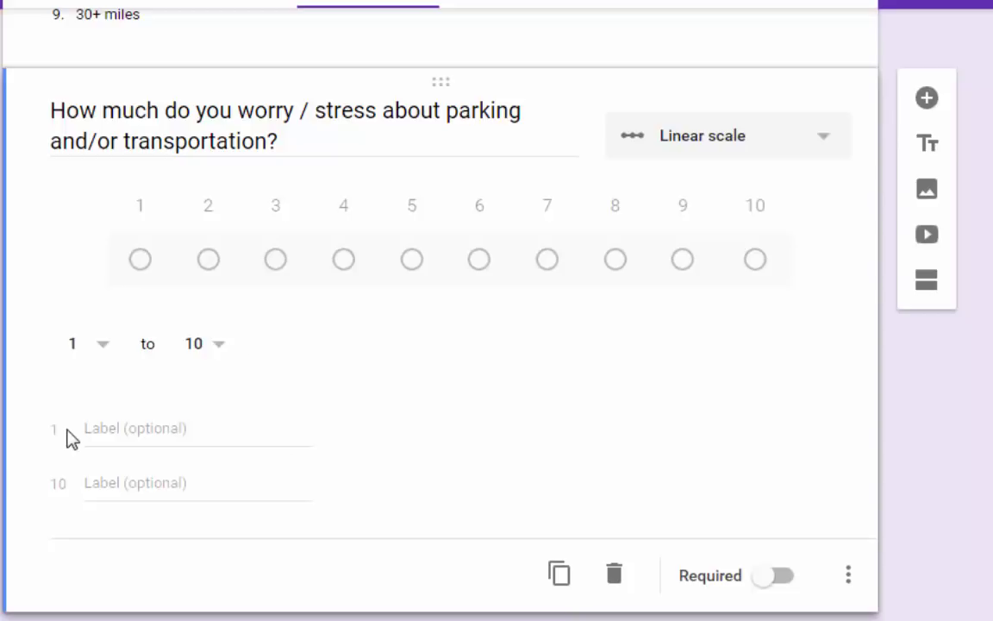
left_click(148, 429)
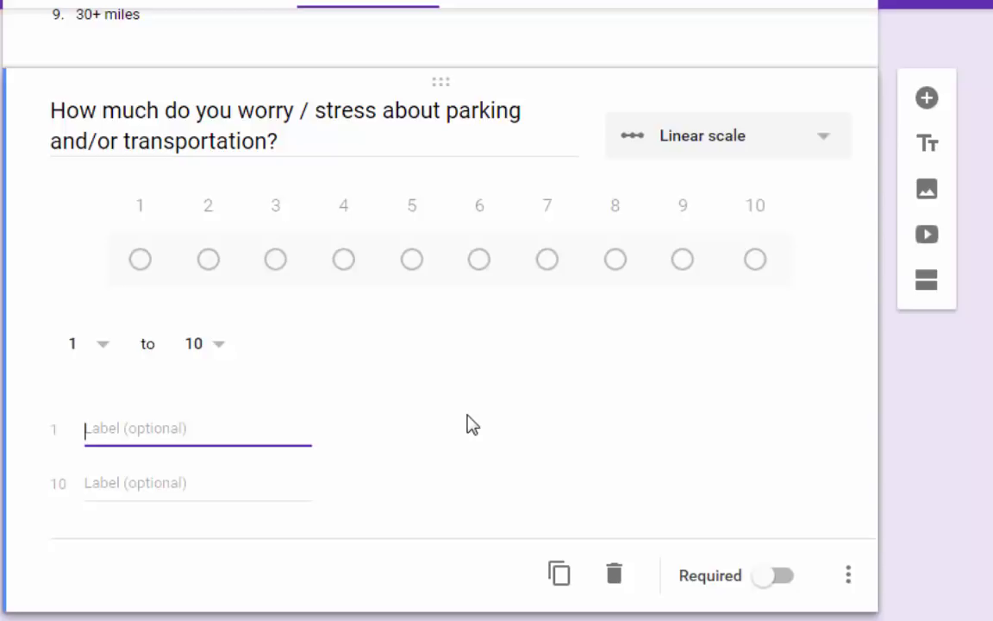
type("I have no commute stress whatsoever")
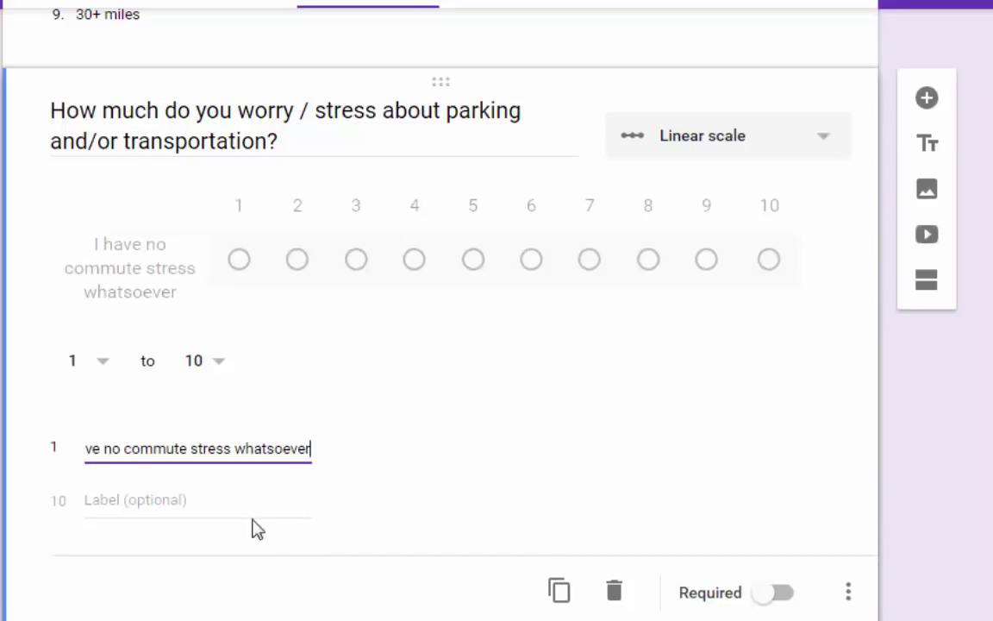
left_click(167, 508)
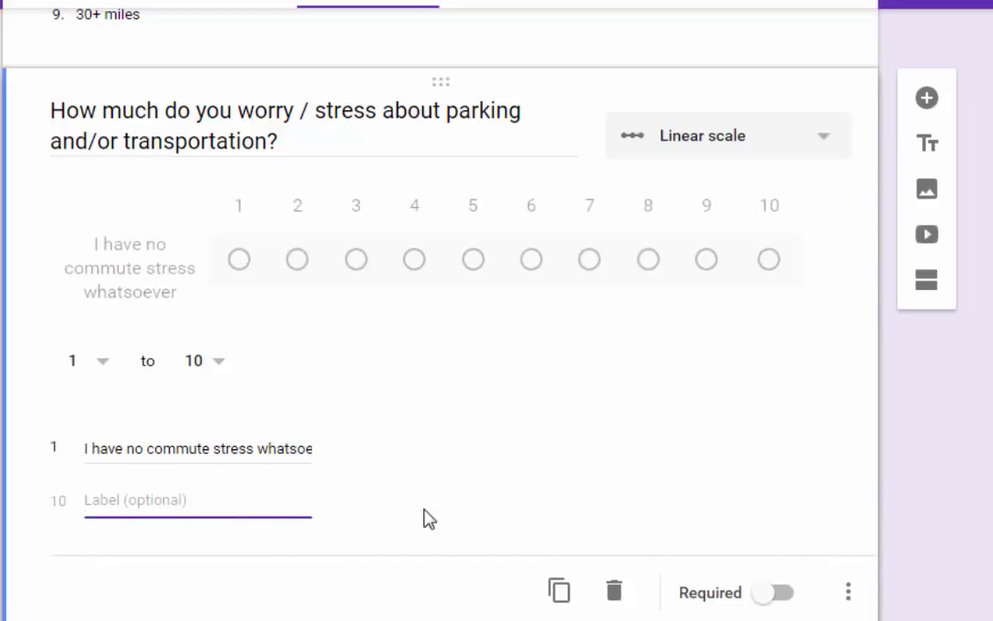
type("I will die young from horrible commute stress")
left_click(707, 496)
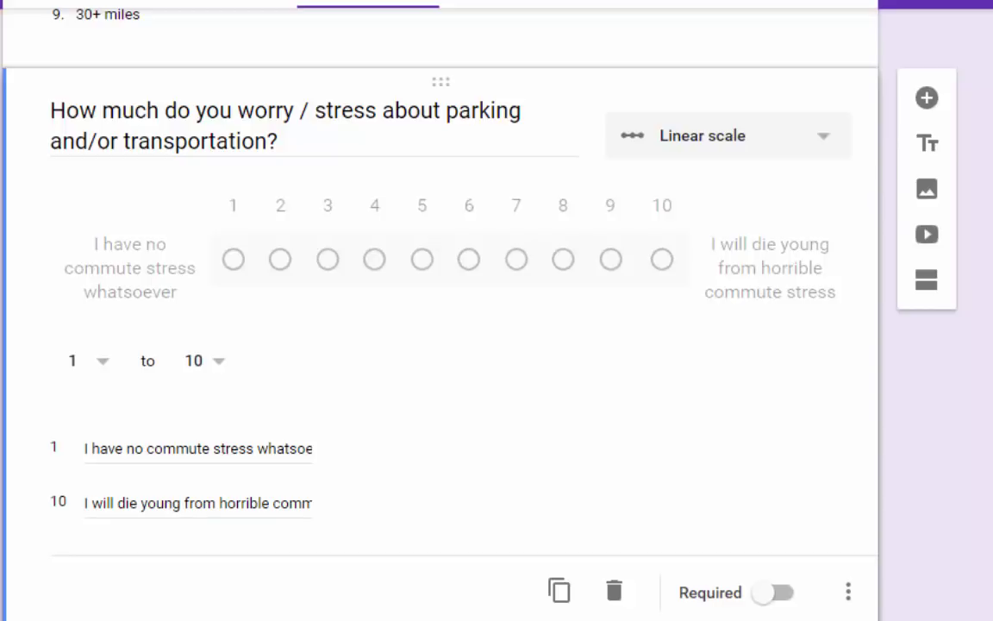
Add a multiple choice grid question titled "Which modes of transportation do you use most often?".
left_click(927, 99)
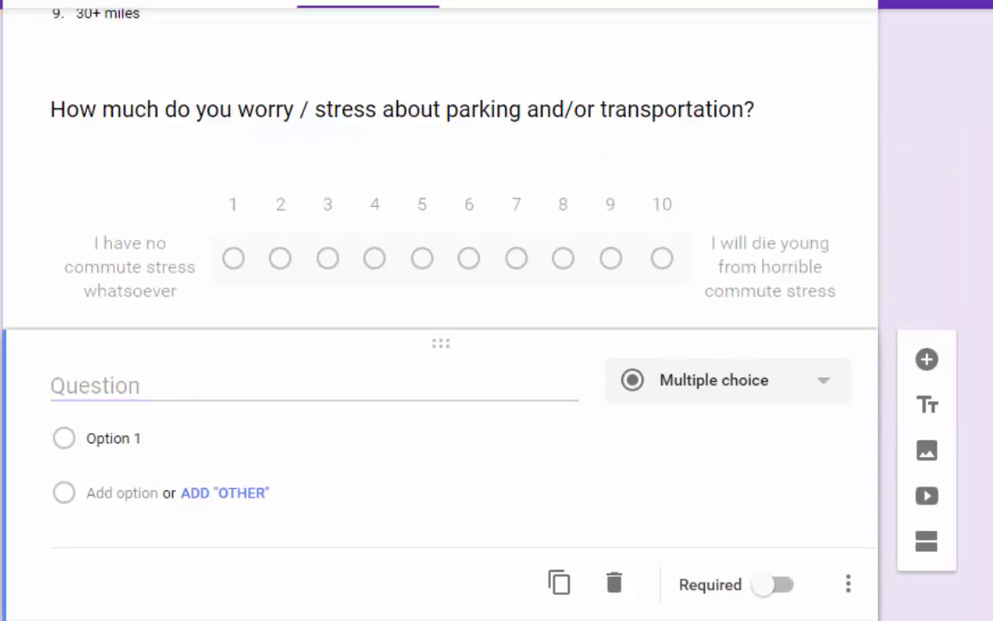
left_click(233, 373)
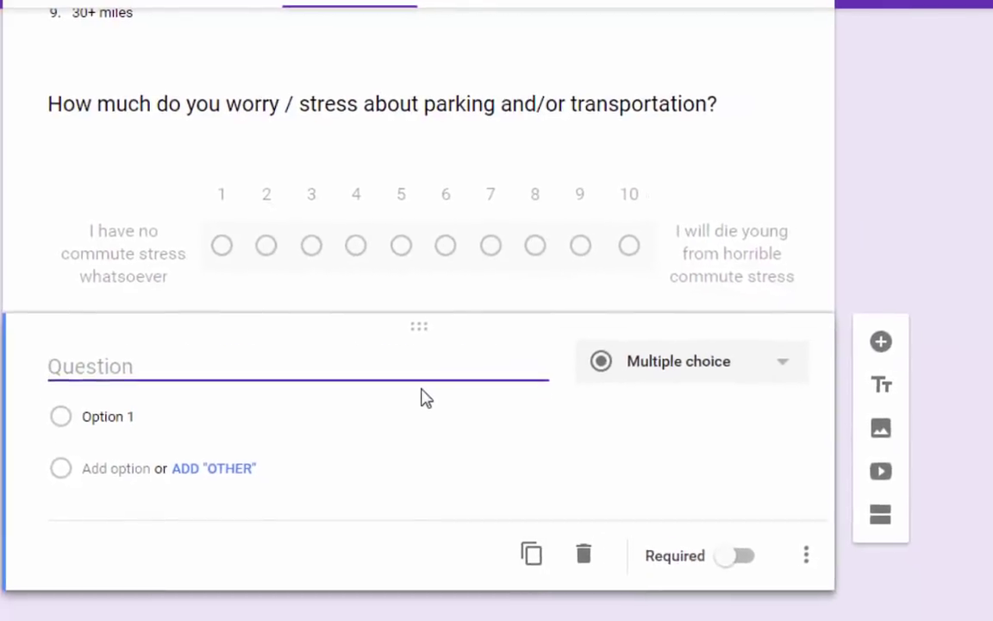
type("Which modes of transportation do you use most often?")
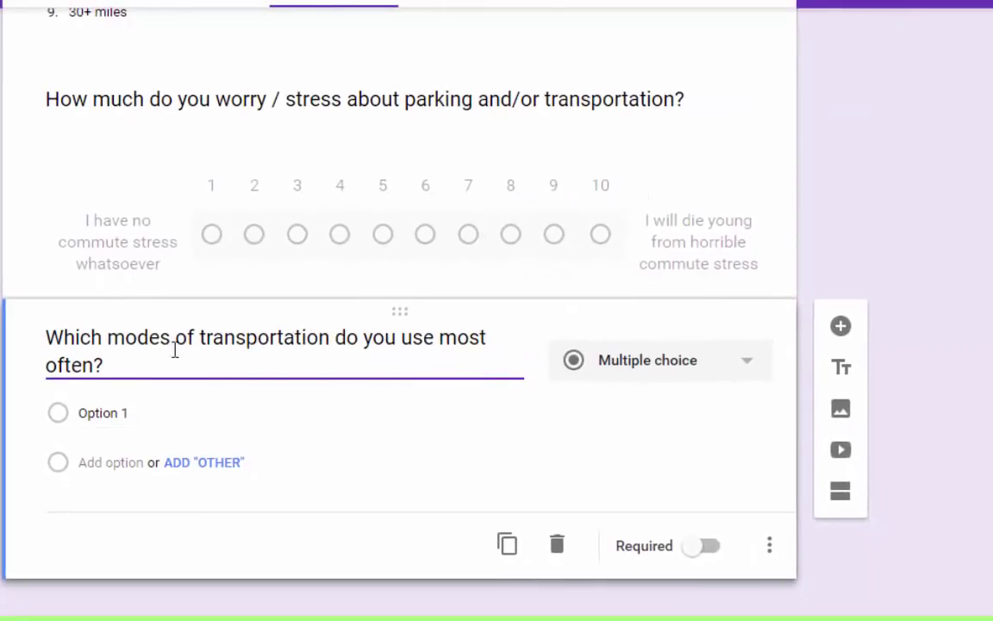
left_click_drag(162, 342, 172, 340)
left_click(649, 362)
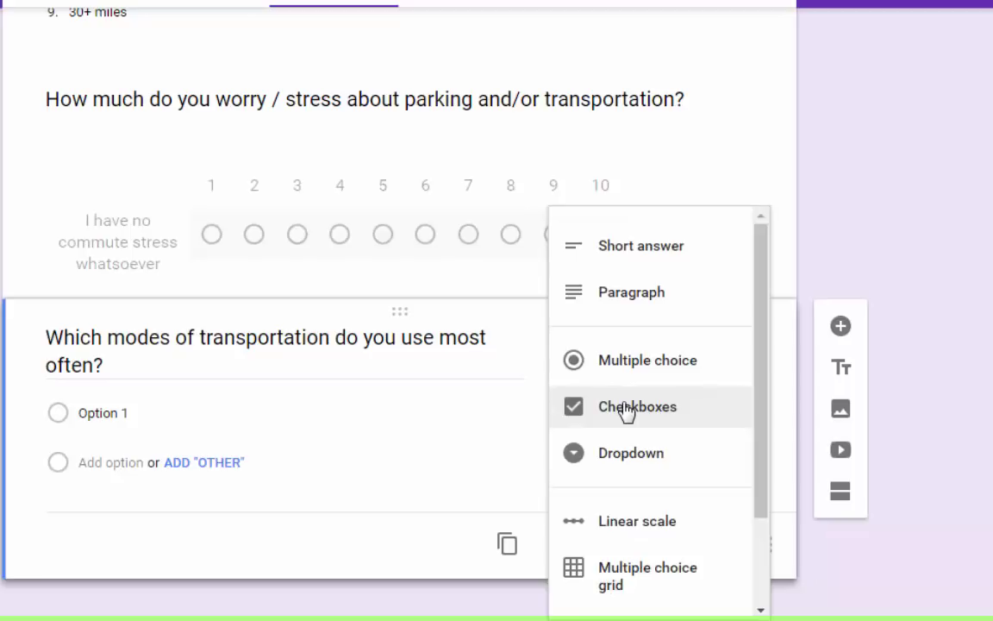
left_click(638, 562)
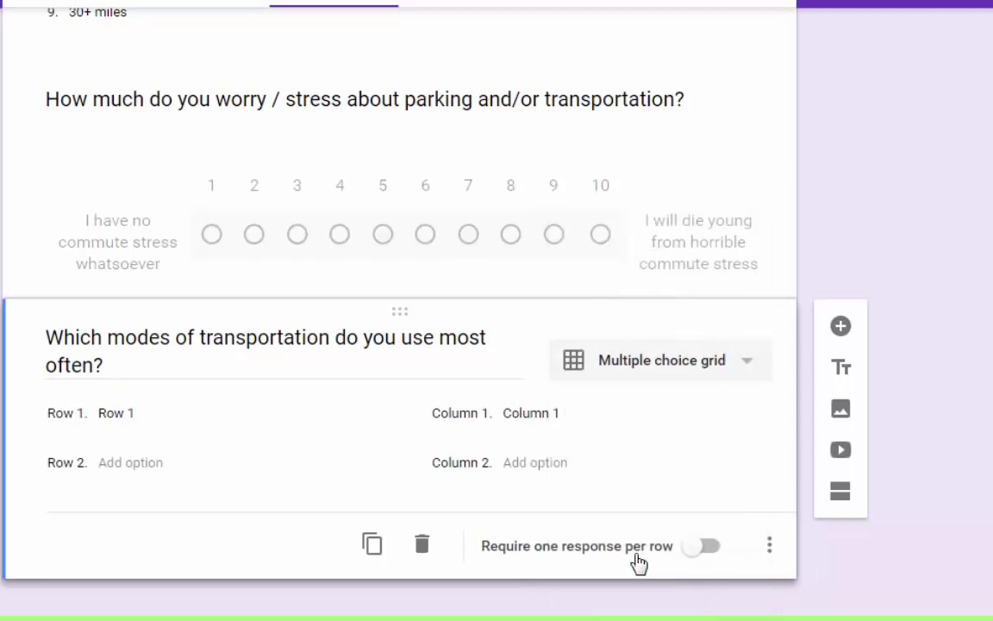
Fill the transportation grid's first four rows with Car, BART, Bus and Carpool.
left_click(130, 412)
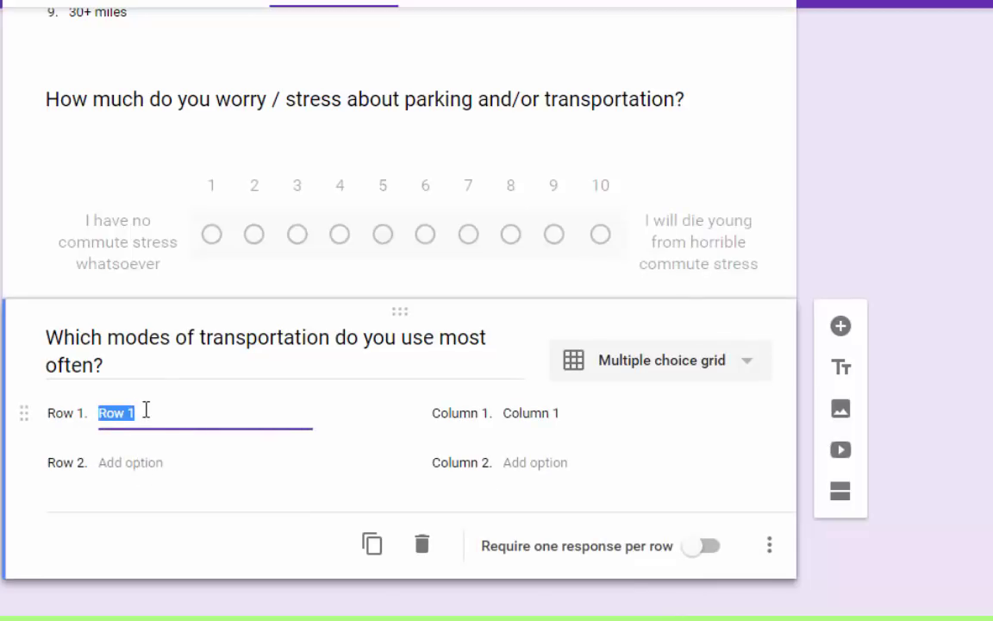
type("Car")
left_click(118, 464)
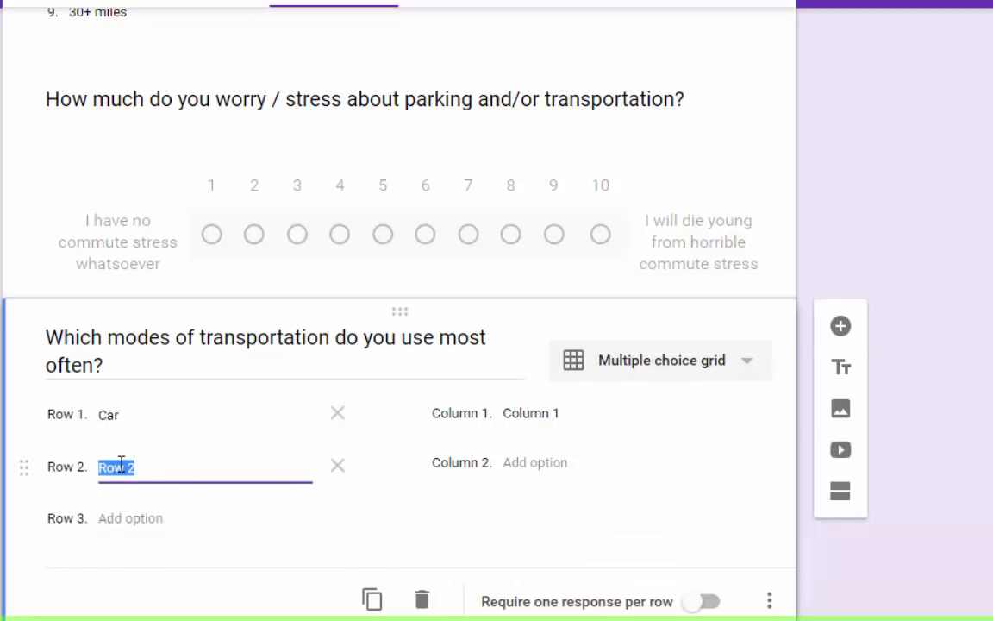
type("BART")
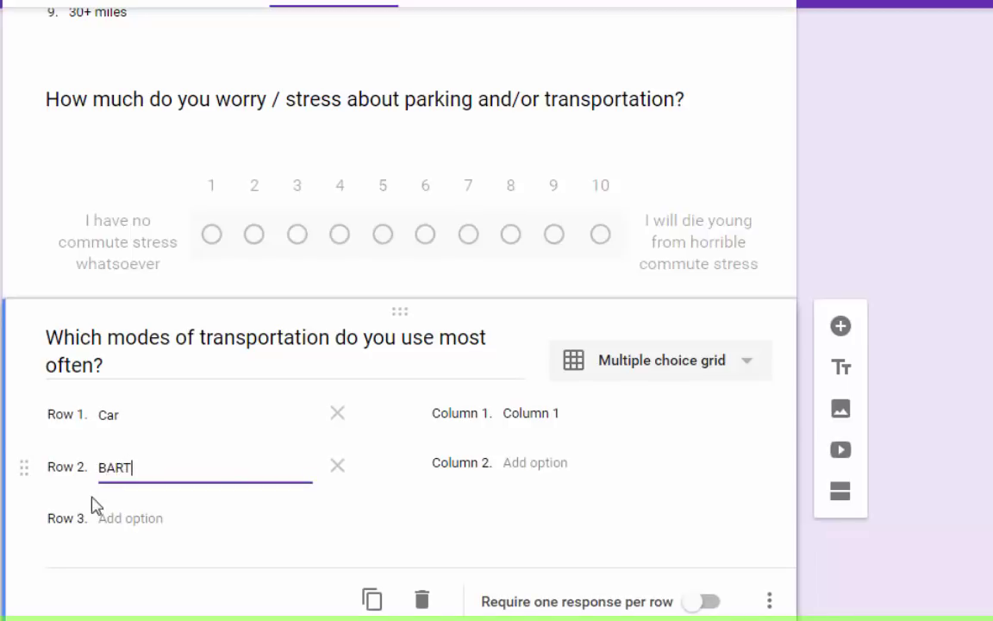
left_click(142, 521)
type("B")
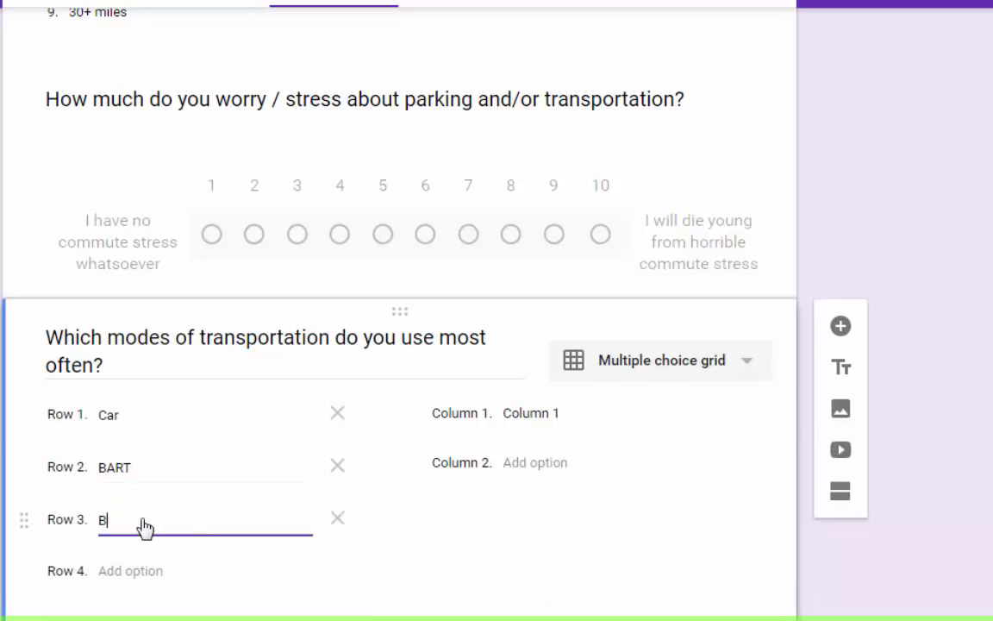
type("us")
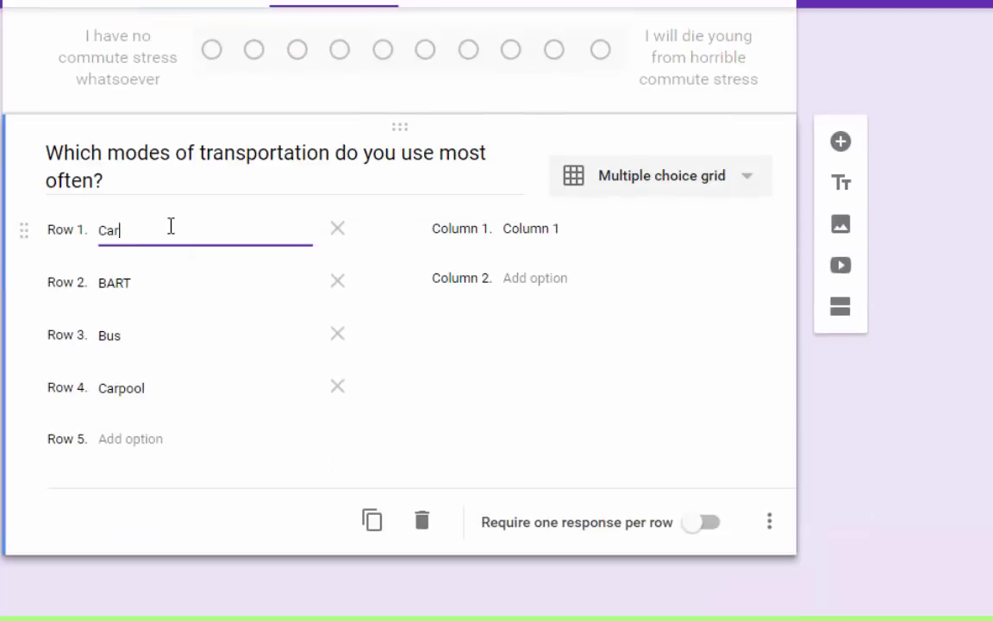
Rename the grid's first row "Drive alone" and add the rows Bicycle, Motorcycle and Rideshare service.
double_click(108, 230)
type("Drive alone")
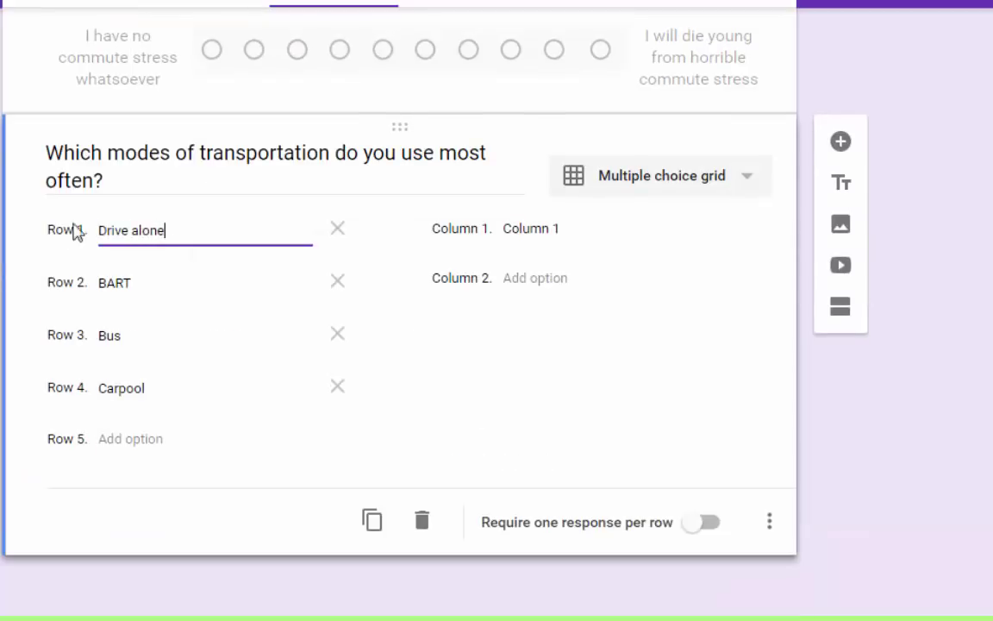
left_click(143, 448)
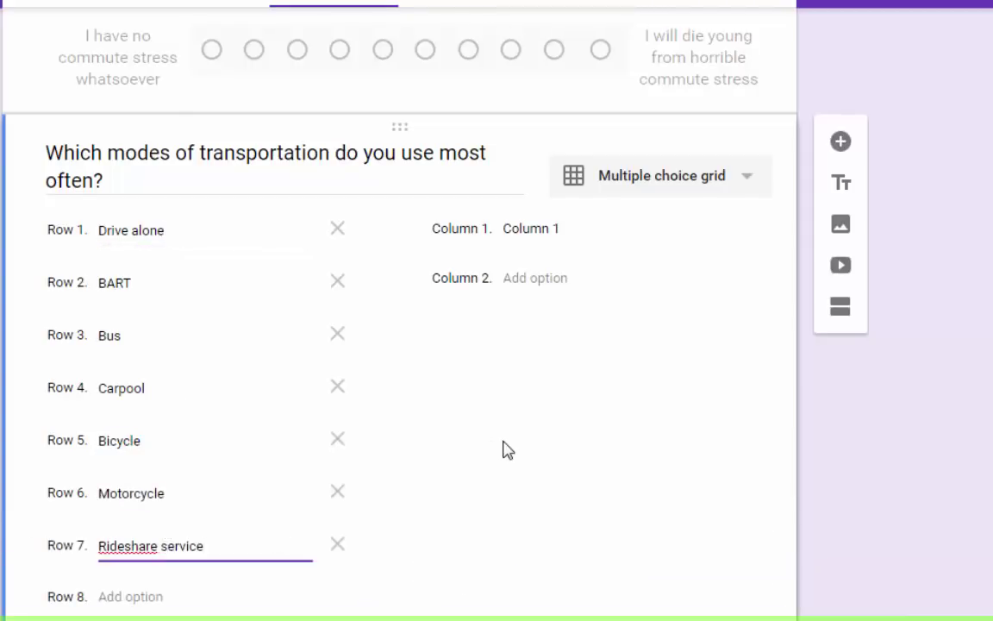
left_click(504, 450)
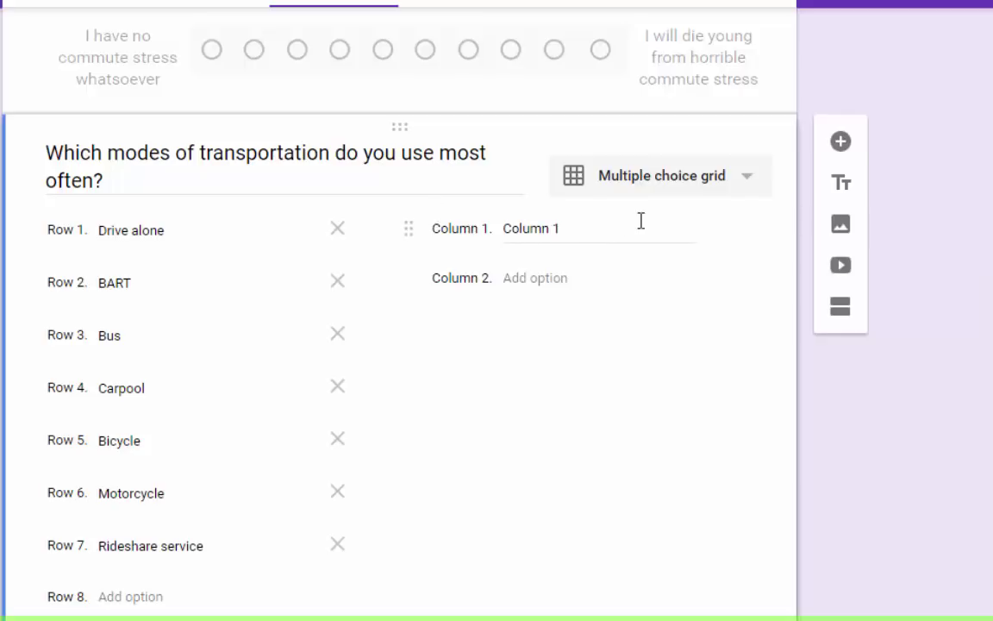
Add five grid columns running from "5 days per week" down to "1 day per week".
left_click(517, 229)
type("5 days per week 4 days per week 3 days per week 2 days per week 1 day per week")
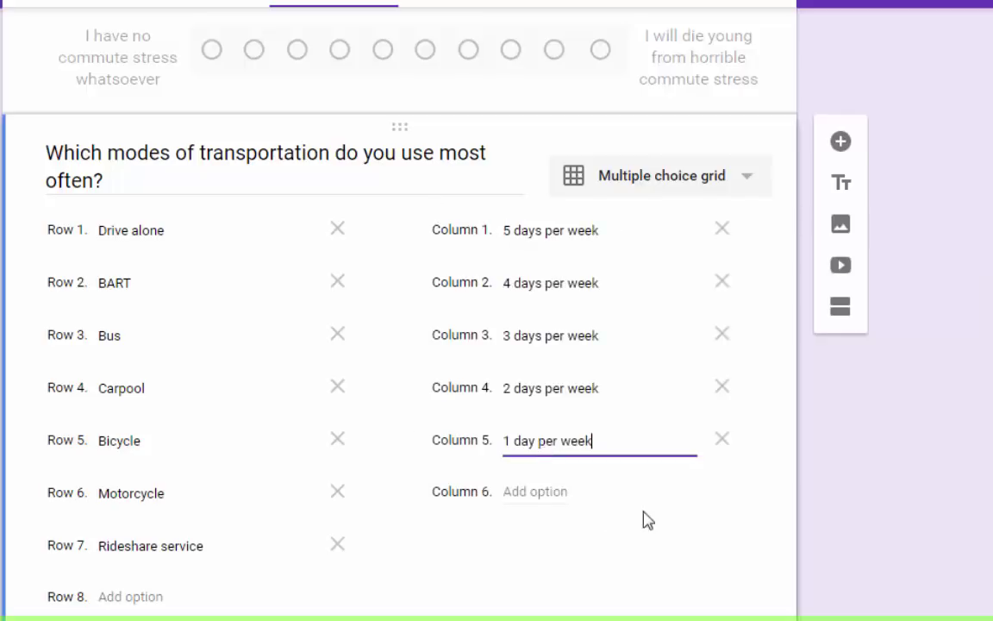
left_click(587, 467)
scroll(380, 515, "down", 2)
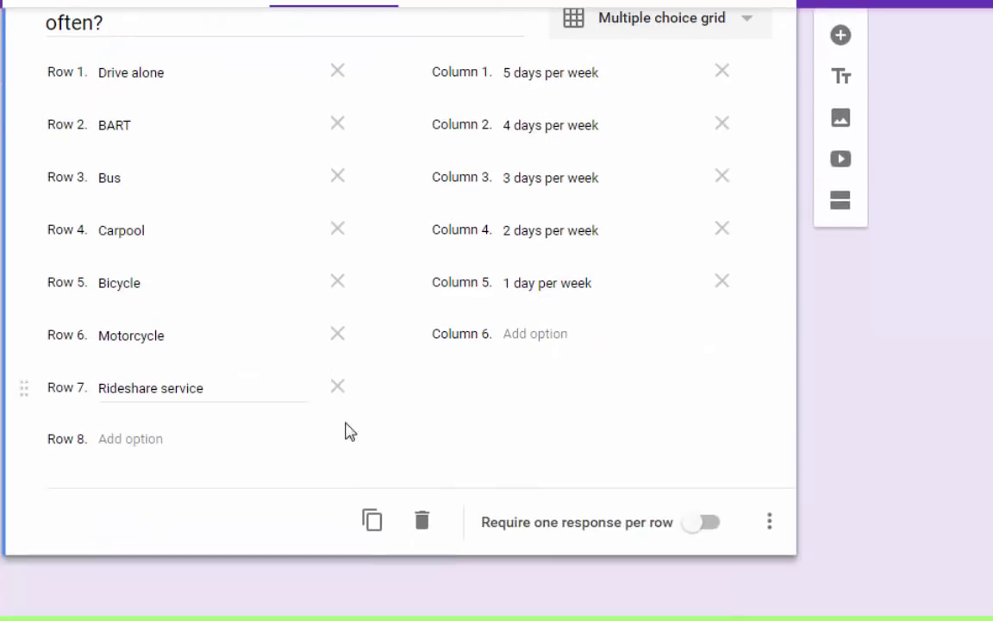
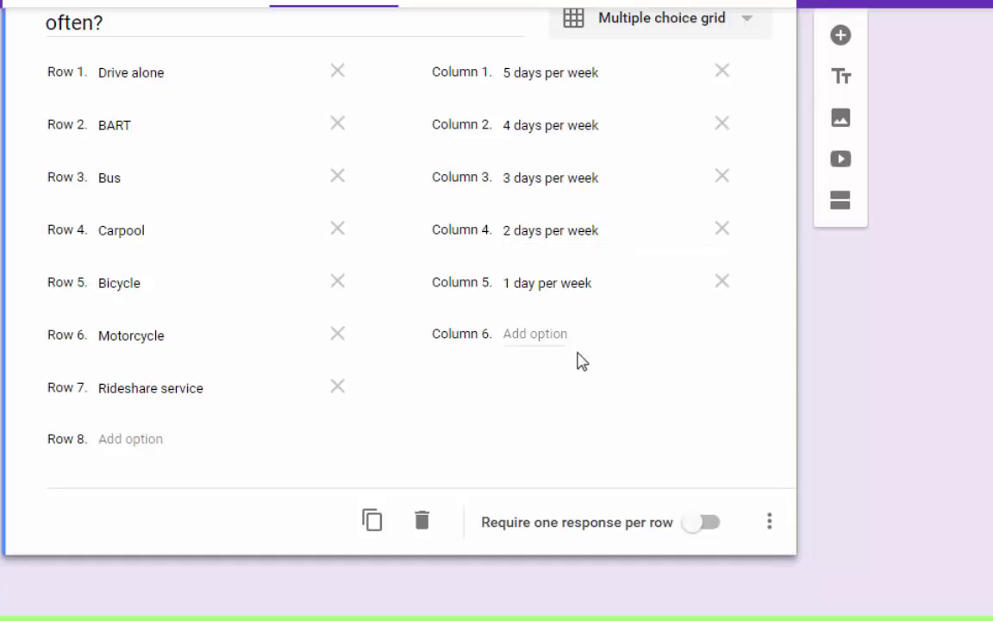
Open a preview of the finished transportation form as respondents see it.
scroll(638, 460, "up", 5)
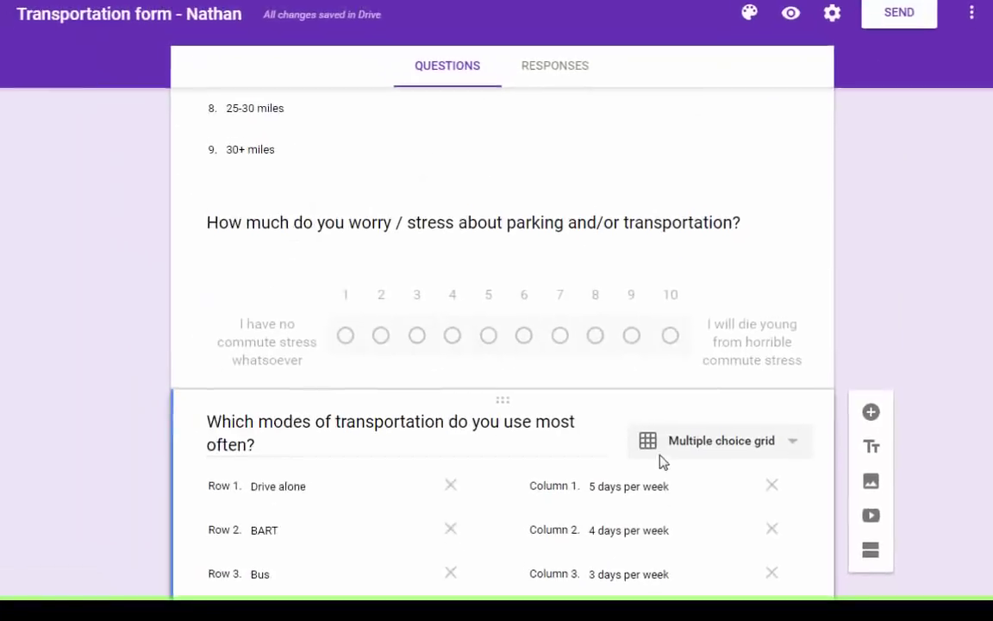
scroll(663, 462, "up", 15)
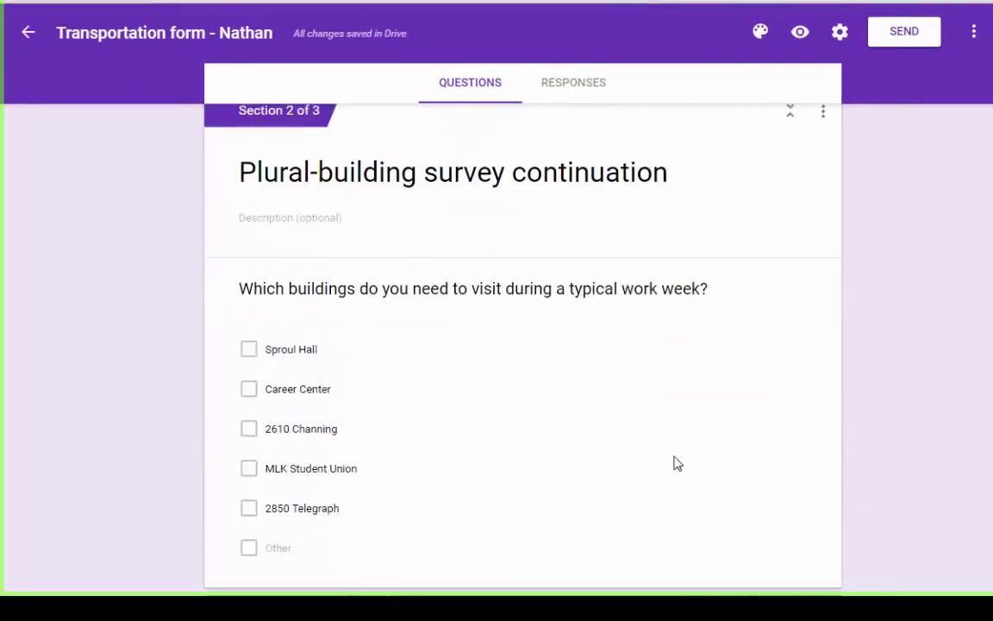
scroll(677, 464, "up", 10)
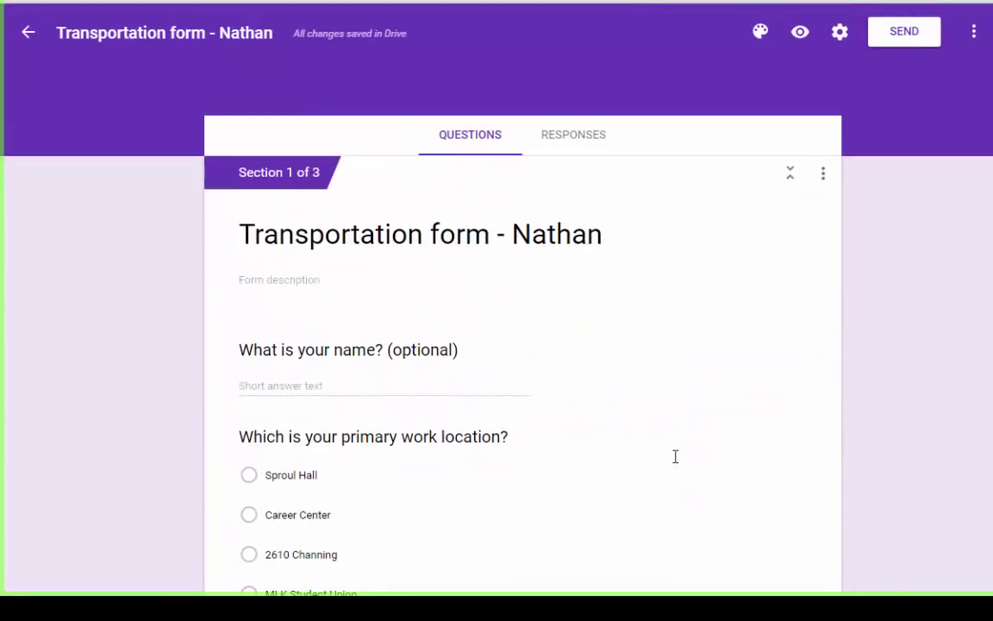
left_click(801, 34)
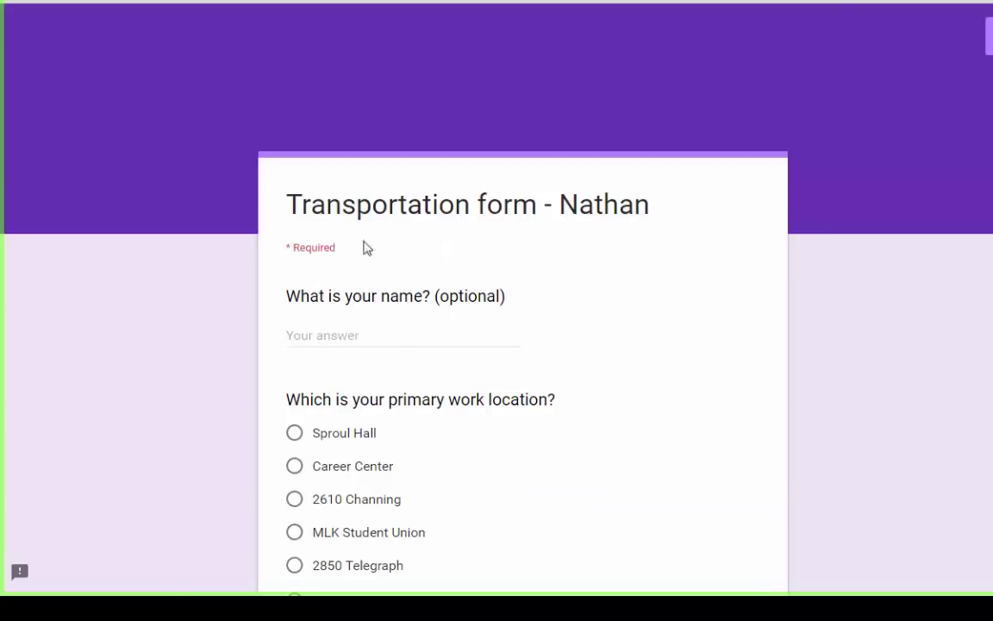
Leave the optional name blank and select Career Center as the primary work location.
left_click(376, 337)
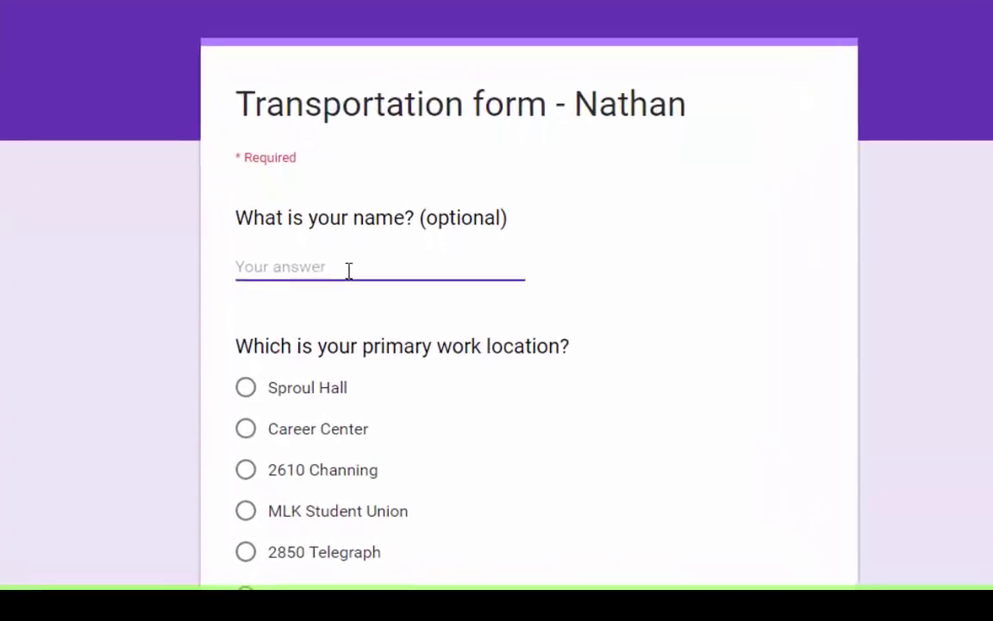
scroll(349, 270, "down", 4)
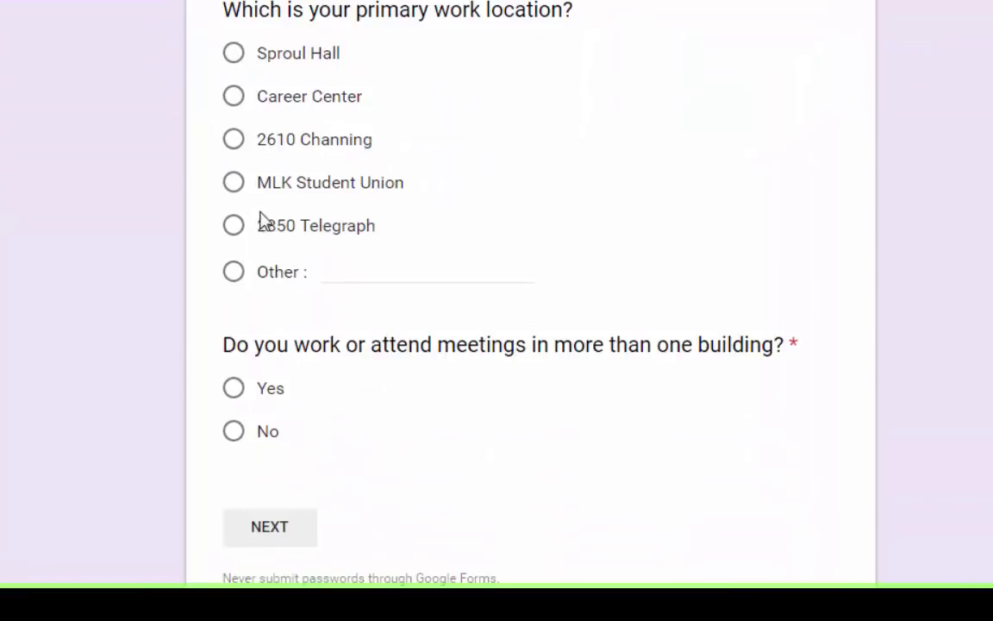
left_click(233, 145)
left_click(235, 185)
left_click(233, 228)
left_click(233, 102)
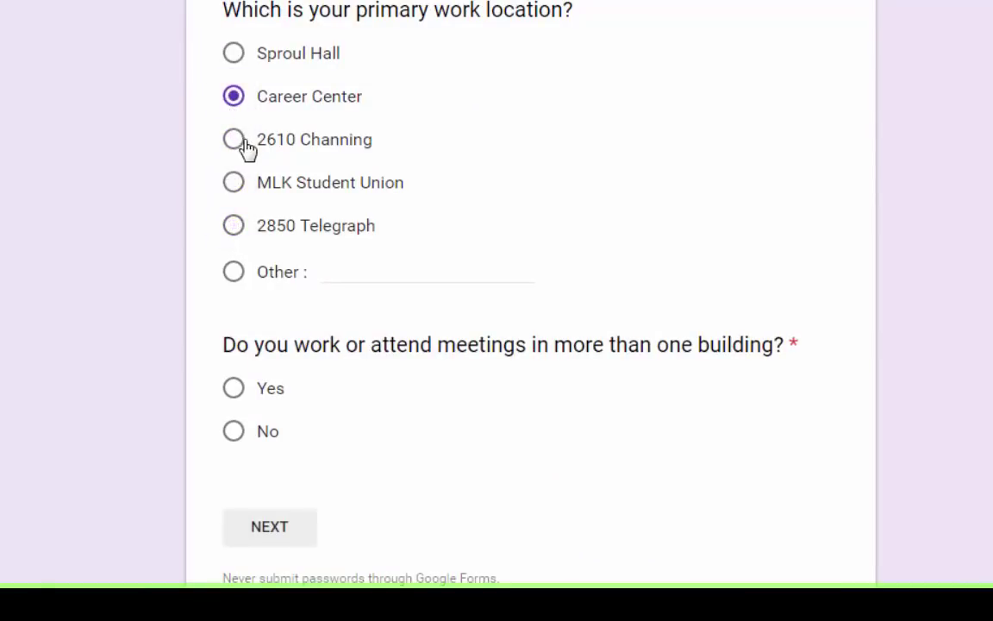
Answer Yes to working or attending meetings in more than one building and continue to the next section.
scroll(245, 155, "down", 2)
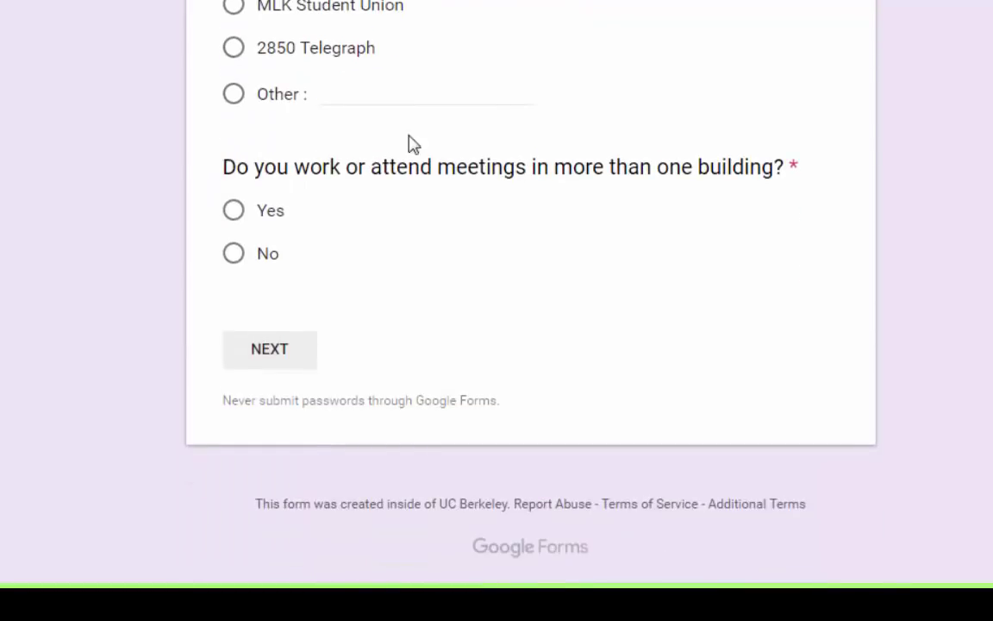
left_click(237, 211)
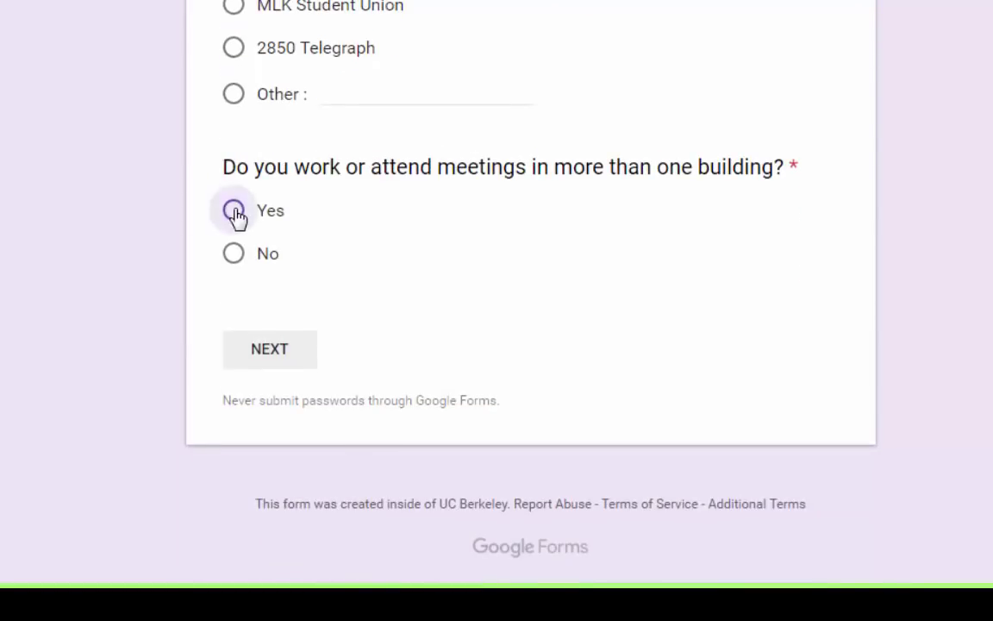
left_click(270, 349)
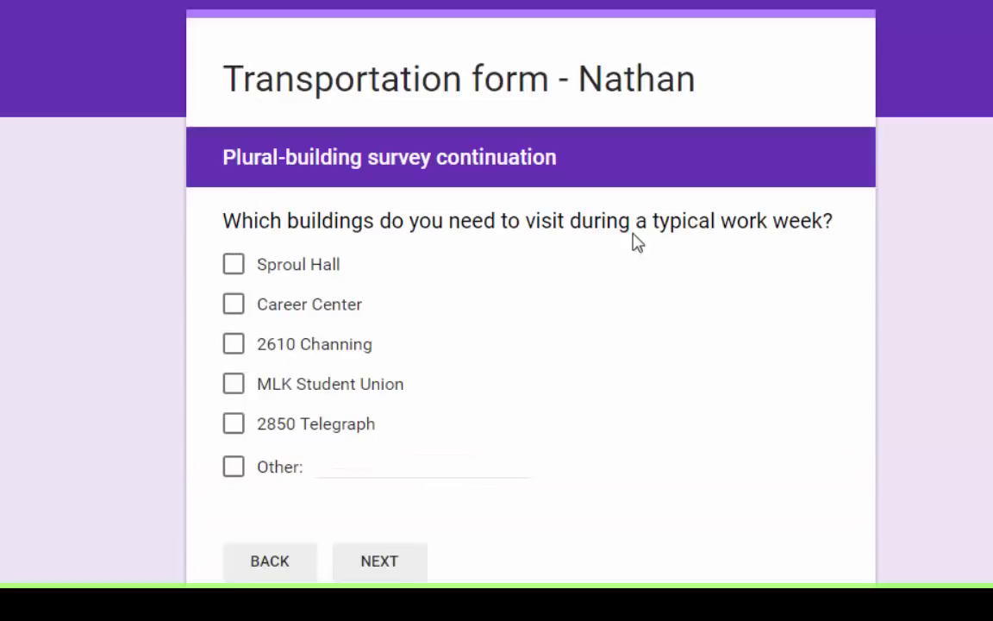
Mark Sproul Hall, 2610 Channing and 2850 Telegraph as the buildings visited and continue to the next section.
scroll(581, 280, "down", 3)
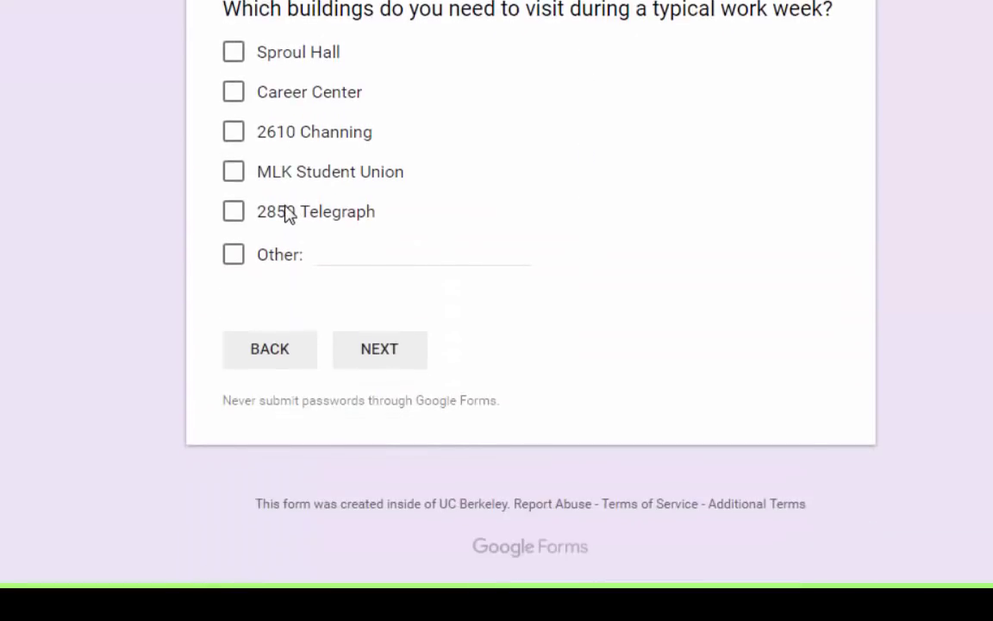
left_click(235, 54)
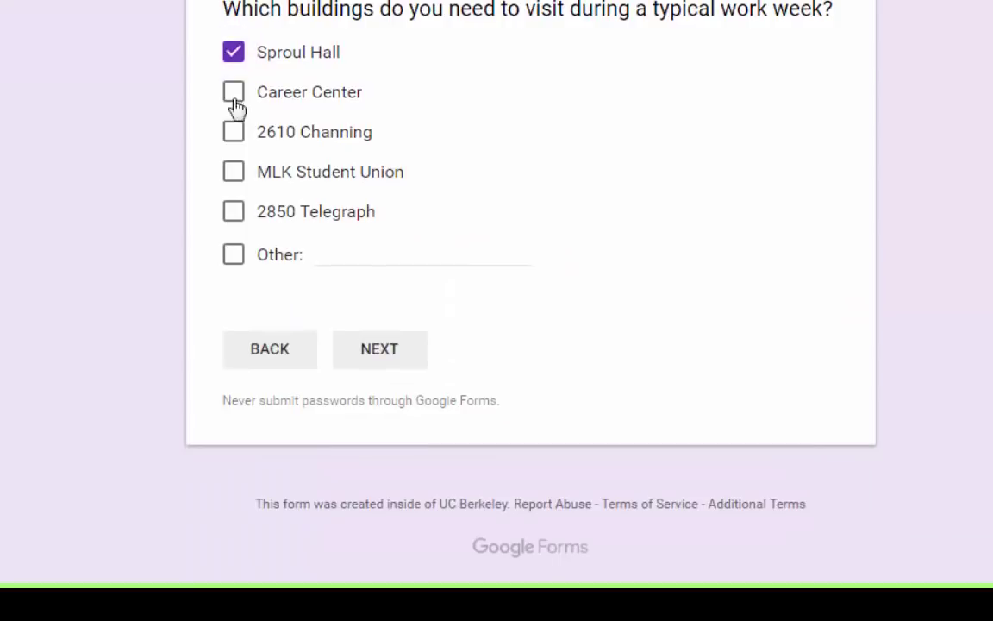
left_click(231, 136)
left_click(233, 212)
left_click(379, 349)
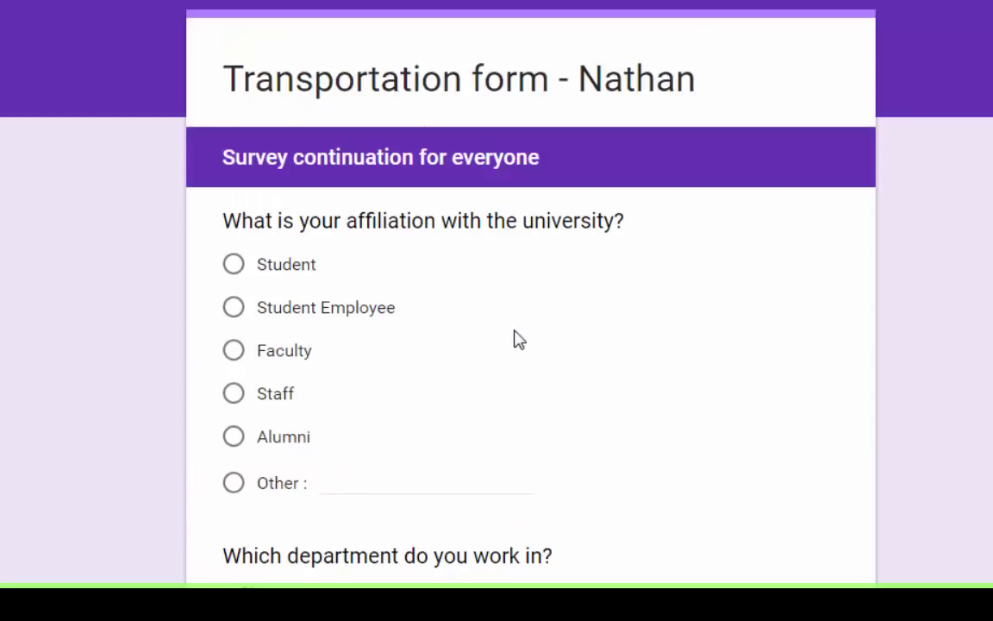
Select Staff as the university affiliation and SAIT as the department.
scroll(514, 339, "down", 3)
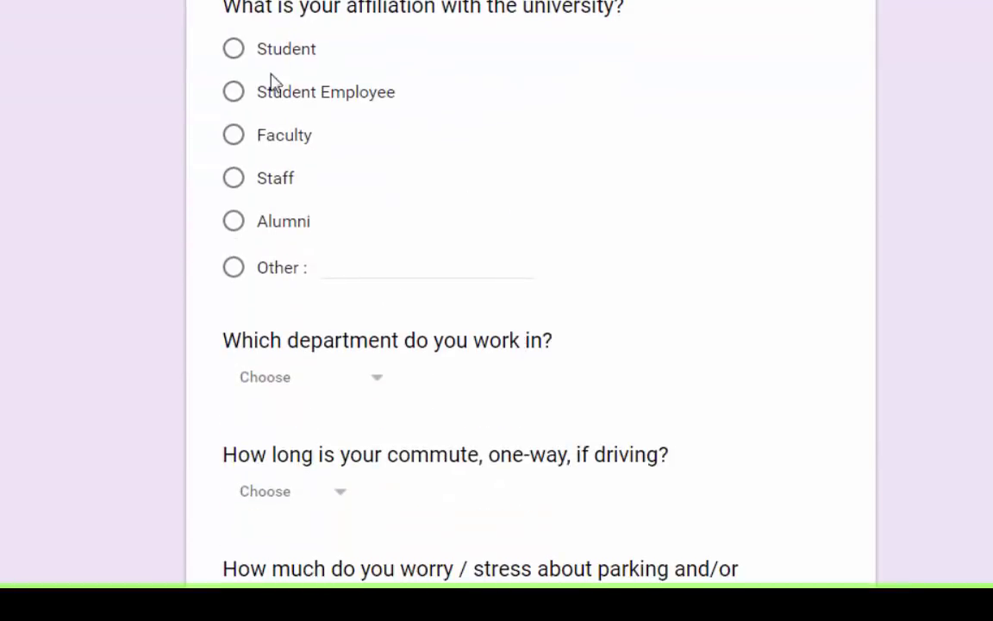
left_click(234, 178)
scroll(315, 366, "down", 3)
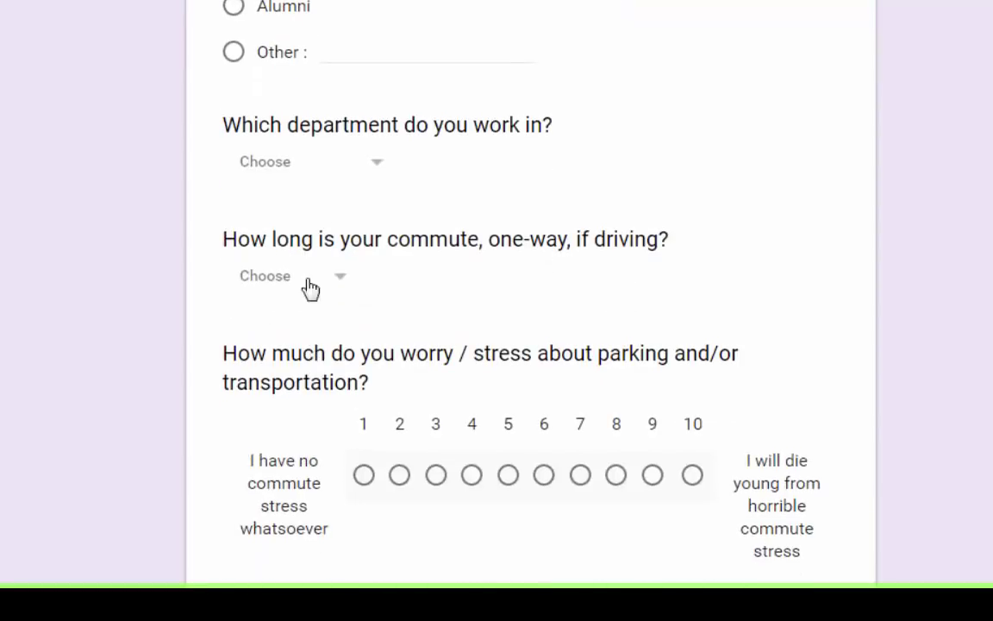
left_click(368, 172)
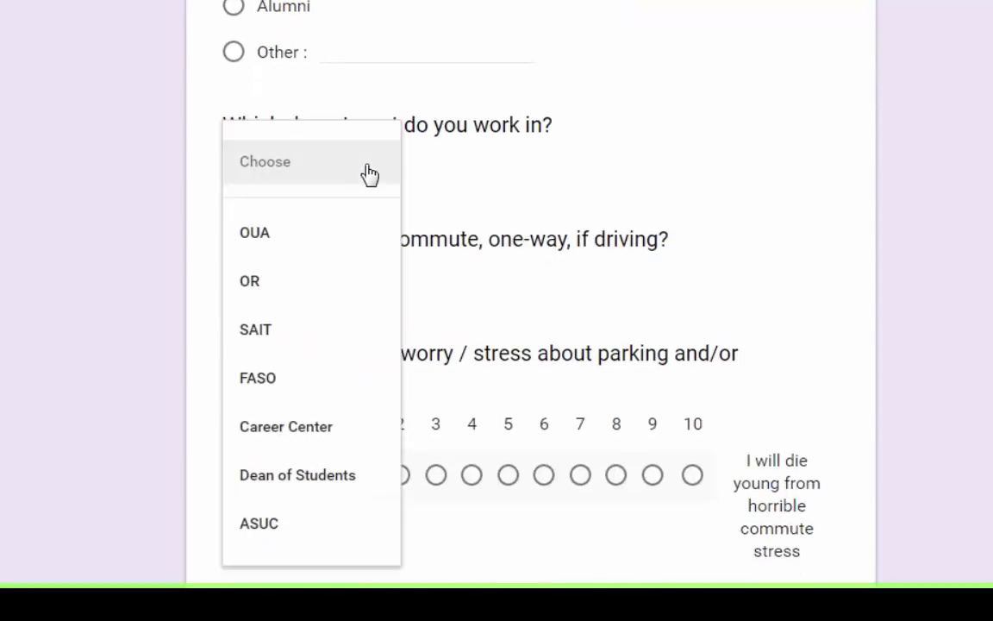
left_click(276, 338)
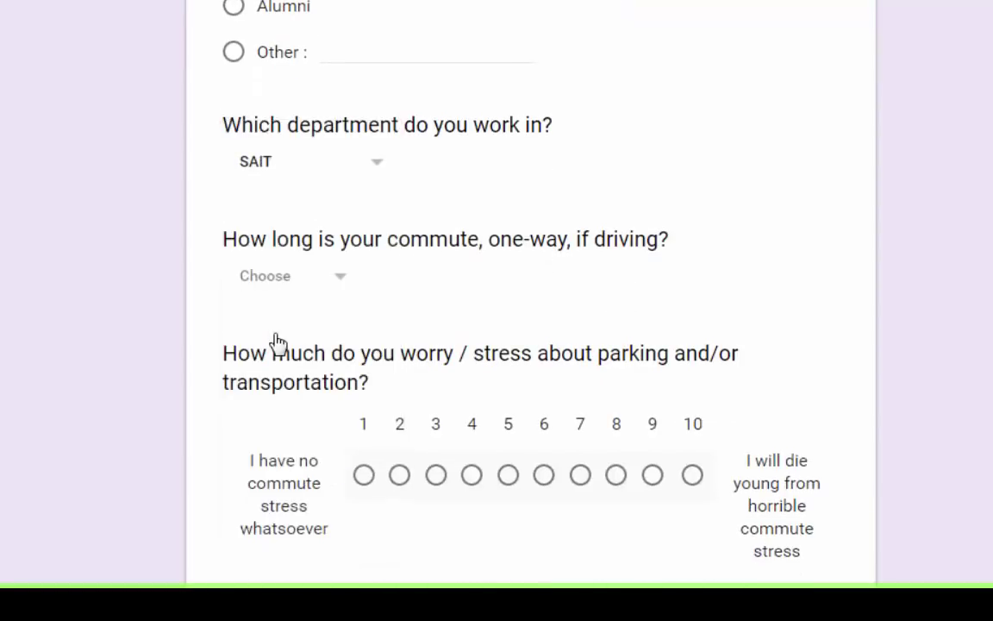
Choose 10-15 miles as the one-way commute and rate the parking and transportation stress 4.
left_click(342, 279)
scroll(347, 285, "down", 1)
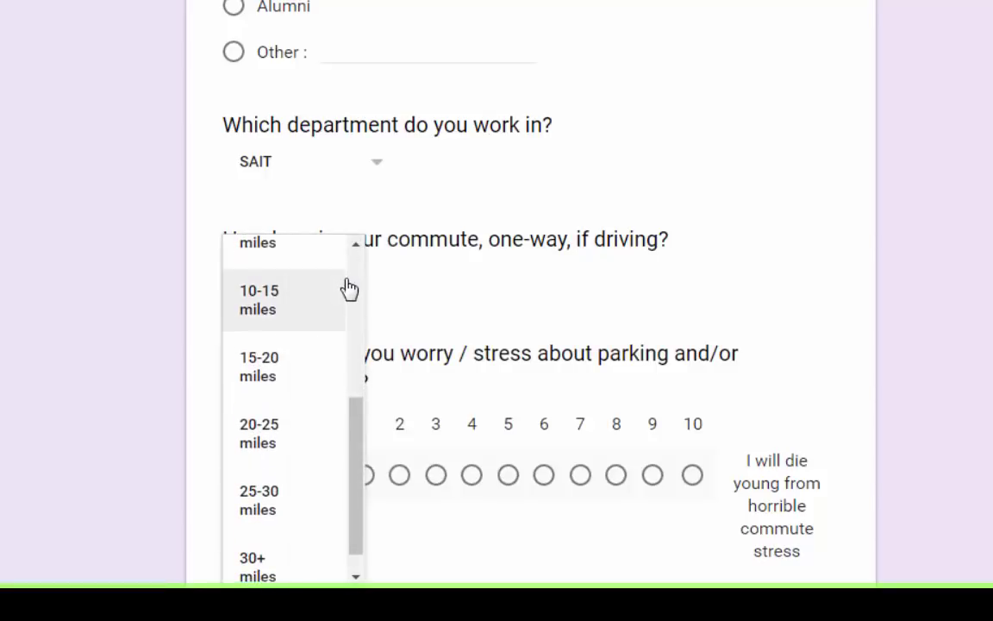
left_click(269, 316)
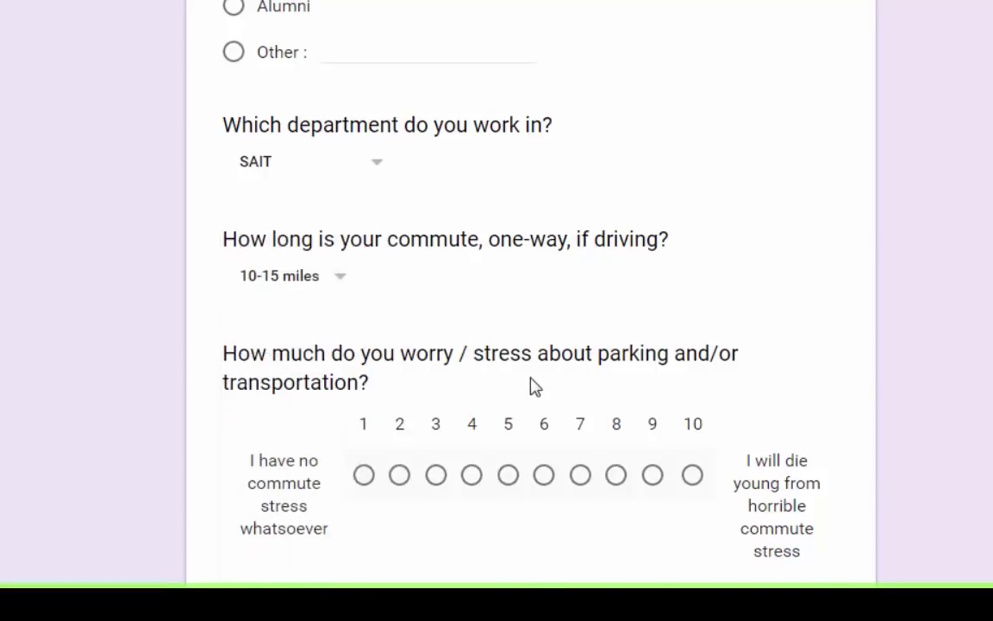
scroll(532, 385, "down", 4)
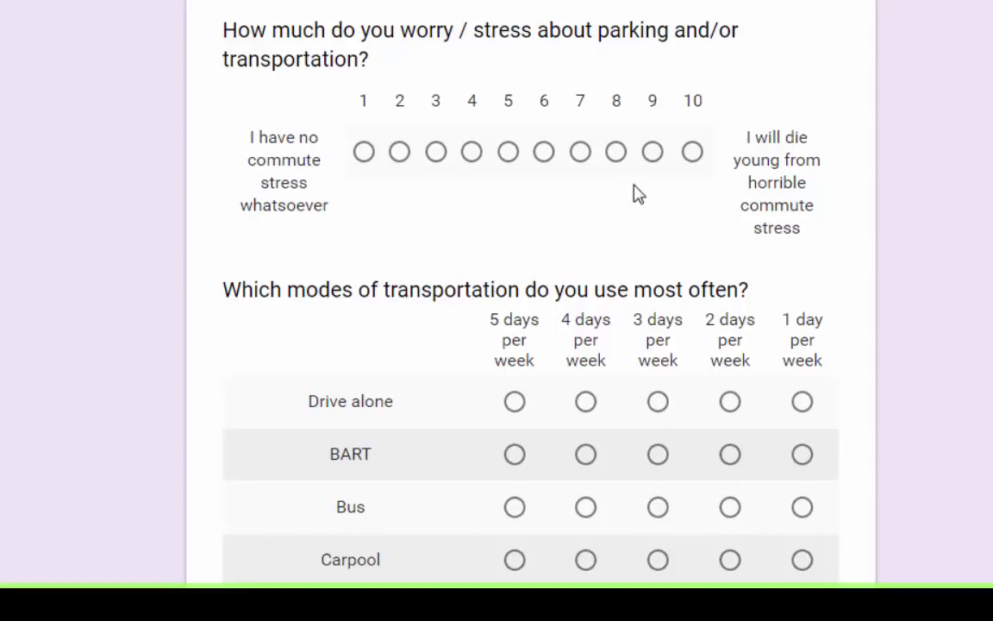
left_click(472, 153)
Answer the transportation grid with Drive alone 2 days, Bicycle 2 days and BART 1 day per week, and submit the response.
scroll(436, 313, "down", 3)
scroll(436, 313, "down", 2)
scroll(441, 311, "up", 1)
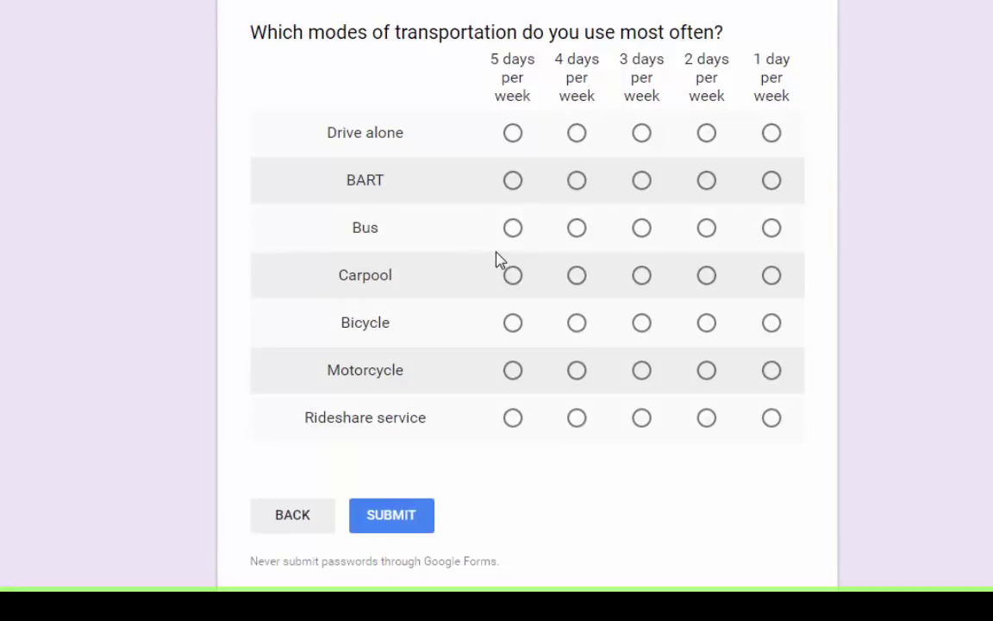
left_click(703, 139)
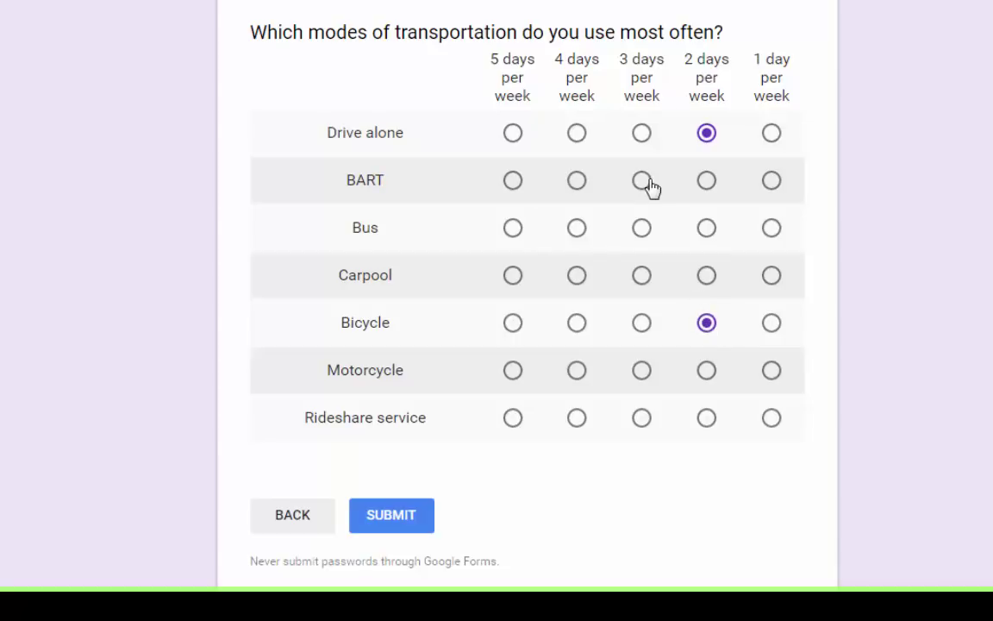
left_click(772, 195)
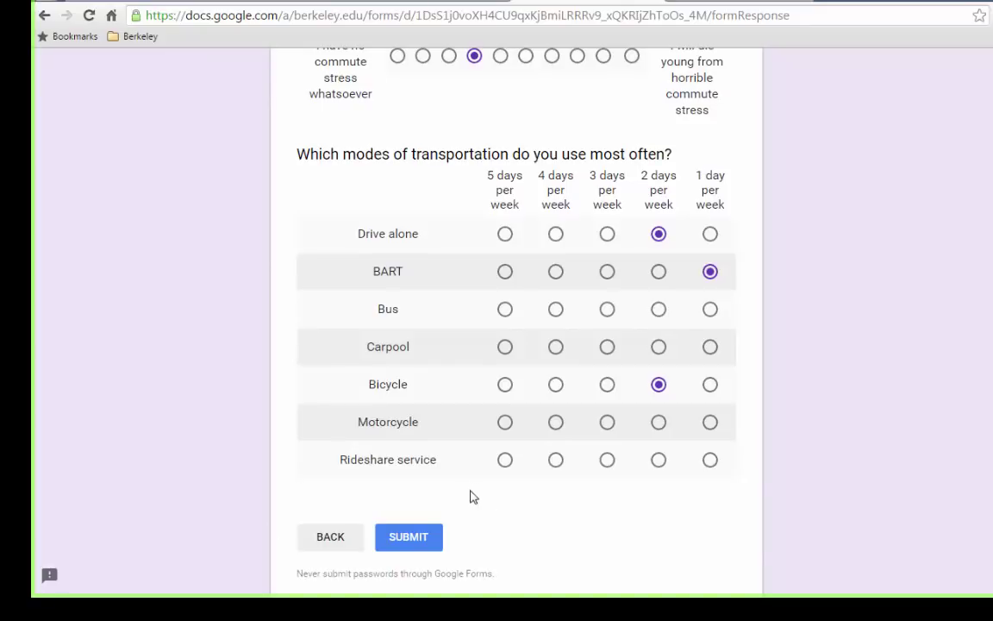
left_click(415, 534)
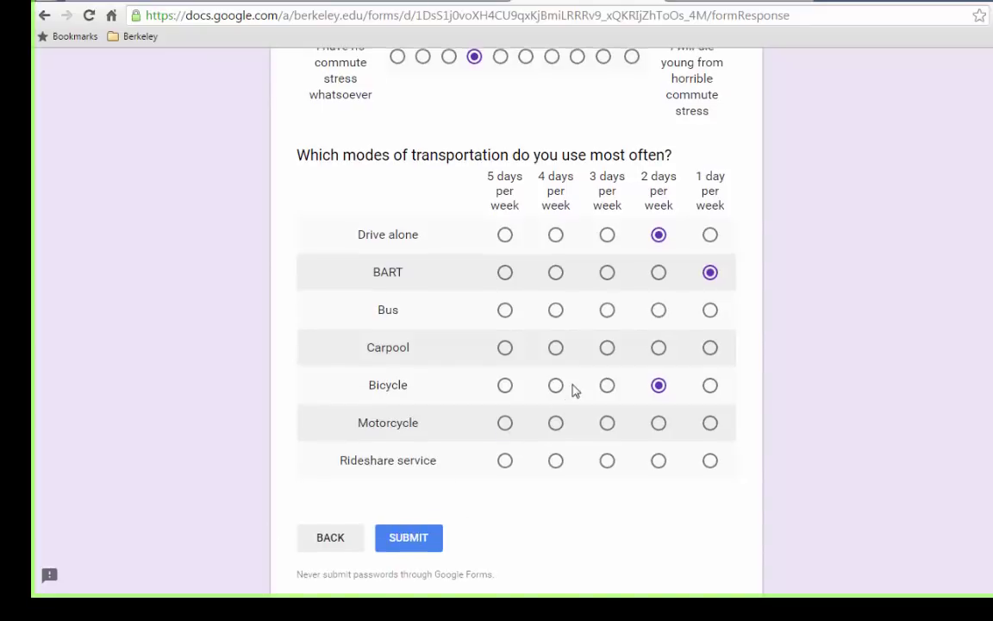
Check the filled-in answers on the last survey page and close the form preview, leaving without saving them.
scroll(555, 327, "down", 3)
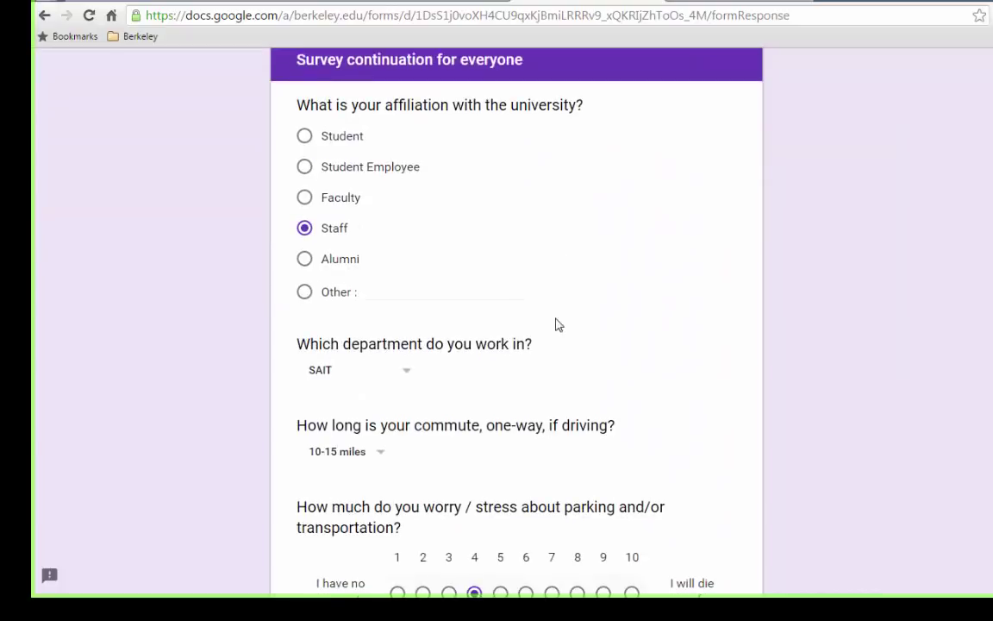
scroll(554, 323, "up", 3)
left_click(649, 7)
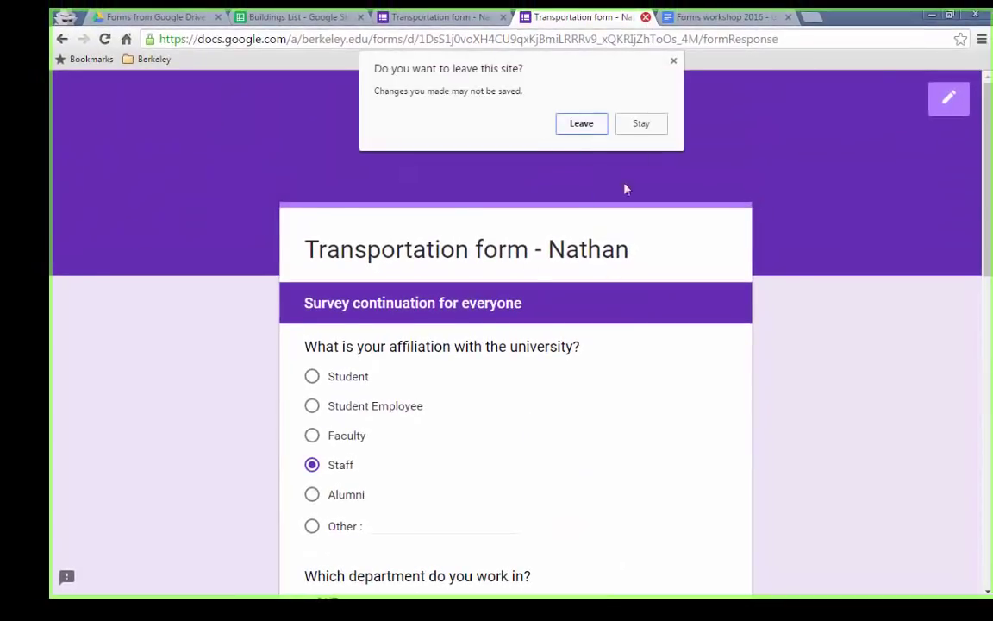
key("Return")
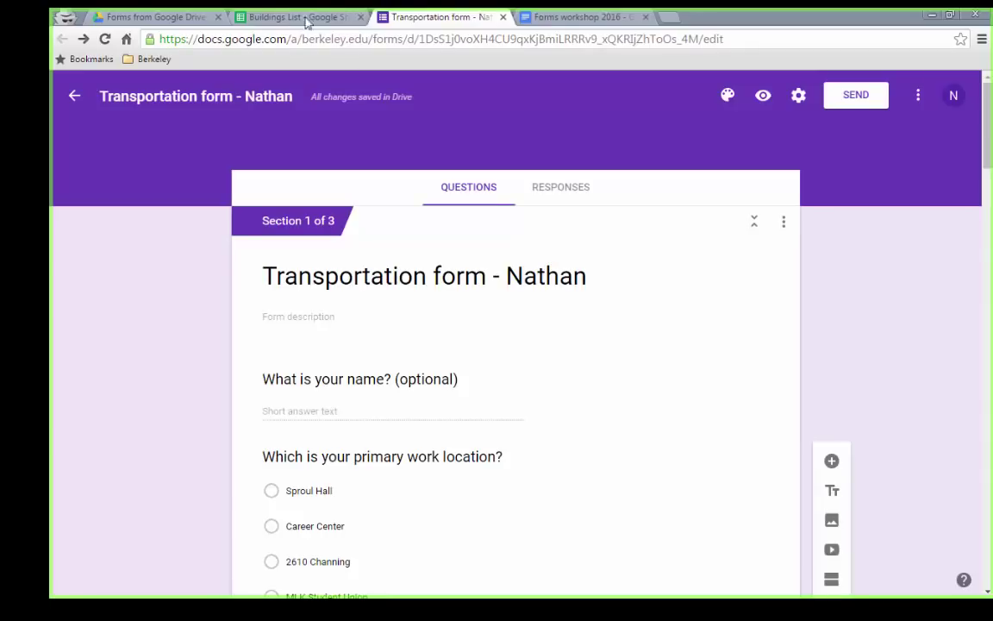
Switch to the Forms workshop 2016 outline and highlight the note about making dates sortable.
left_click(542, 18)
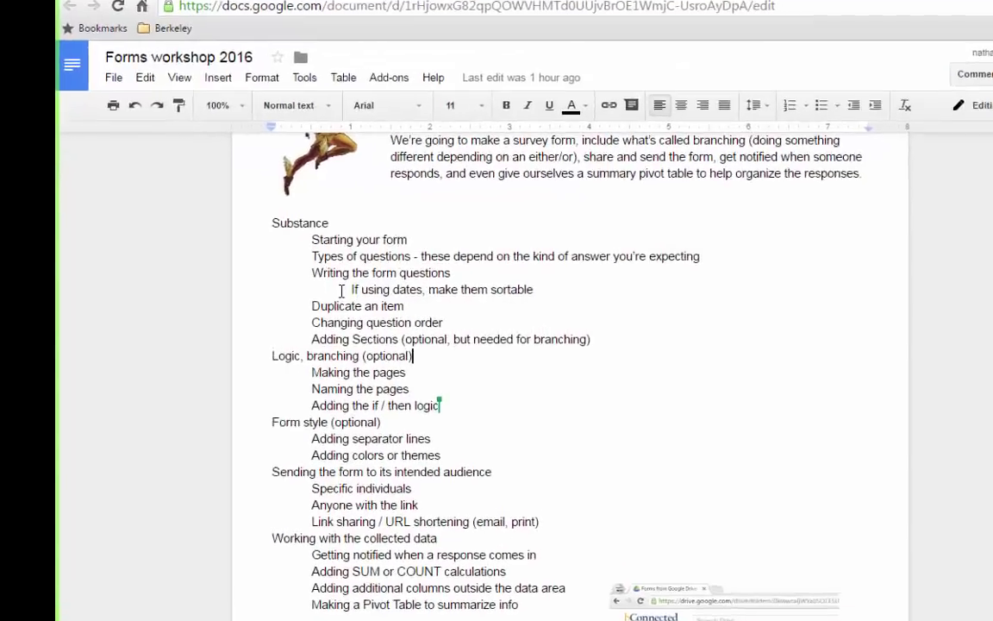
left_click_drag(315, 294, 483, 291)
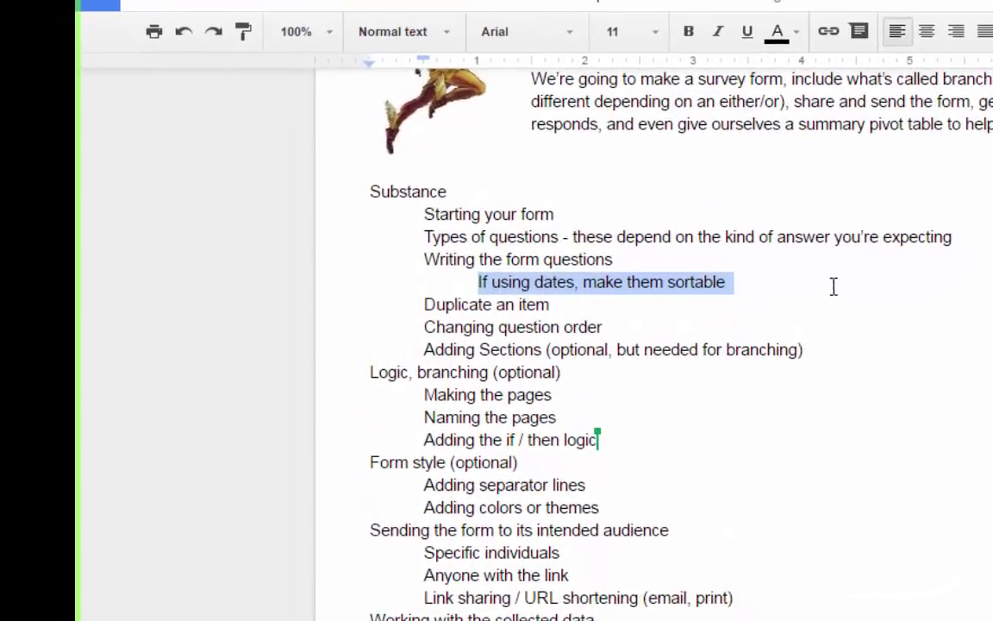
key("Left")
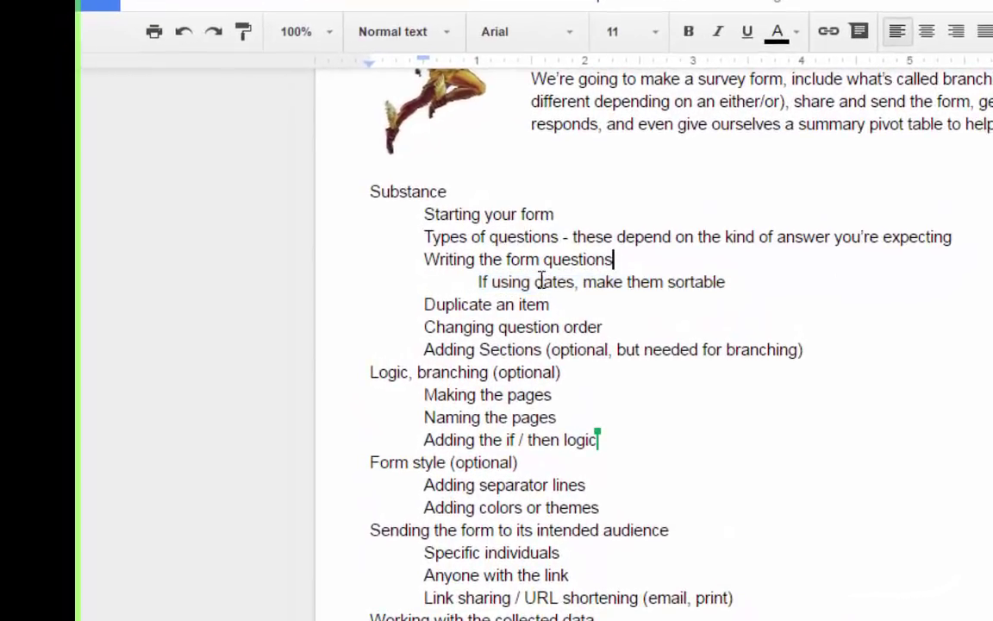
double_click(475, 286)
triple_click(773, 285)
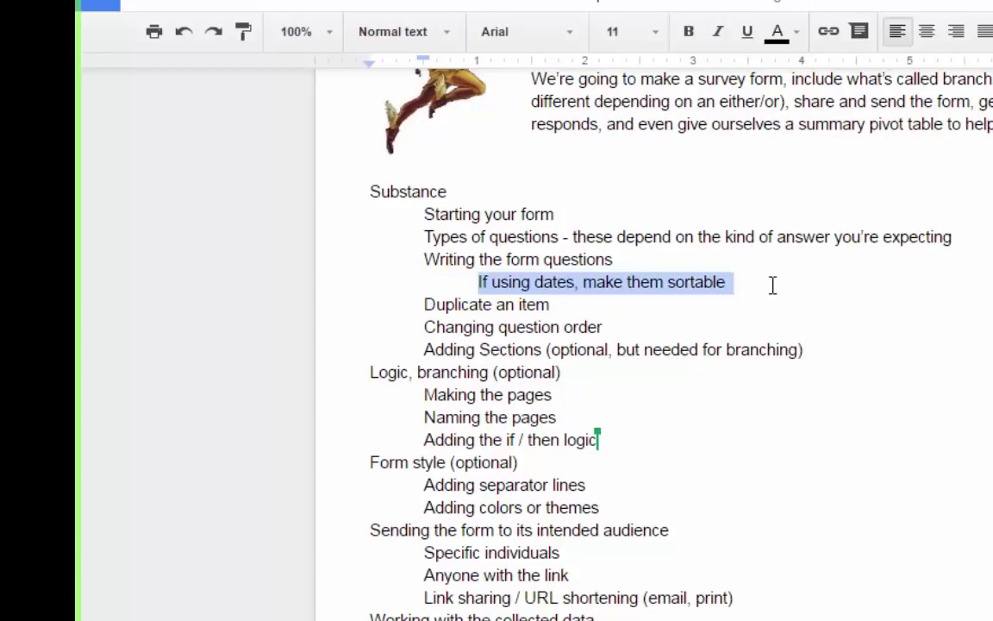
left_click(777, 285)
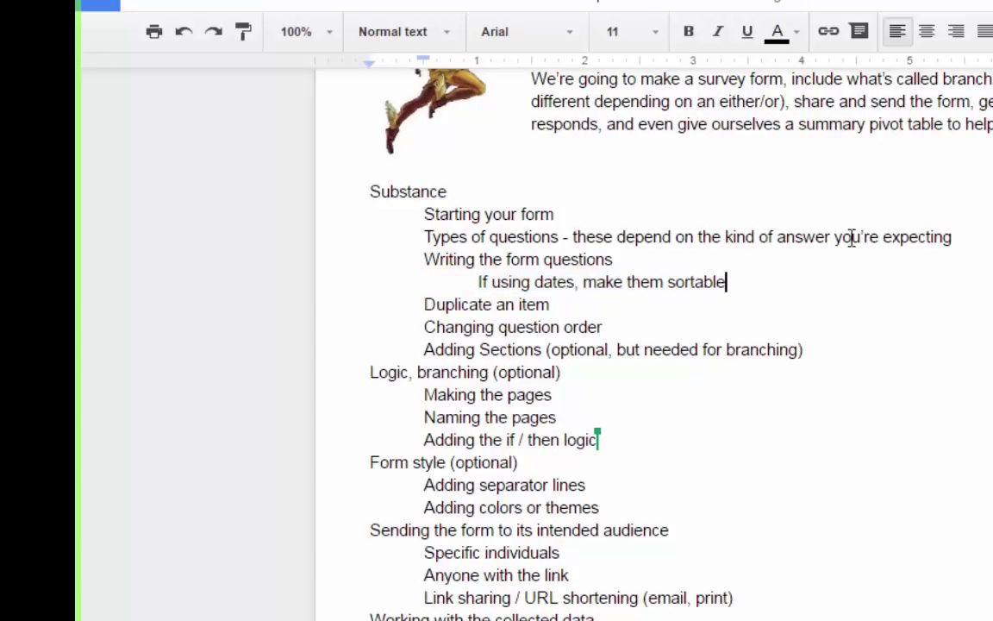
Switch to the class sign-up responses spreadsheet, examine how the class dates are written, and return to the transportation form.
key("ctrl+Tab")
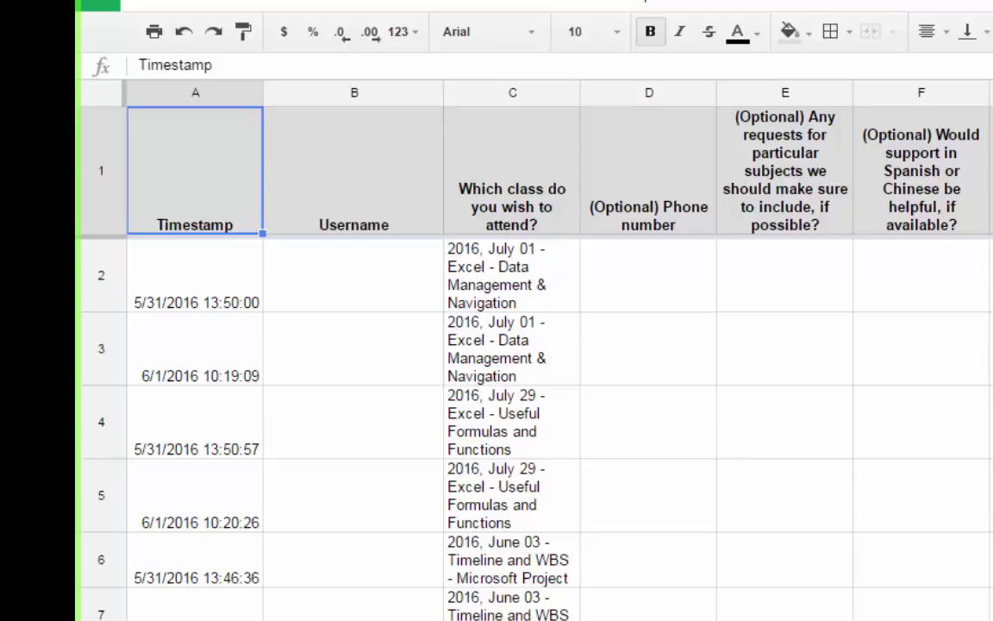
scroll(476, 569, "down", 5)
scroll(518, 573, "up", 5)
scroll(484, 536, "down", 20)
key("ctrl+Tab")
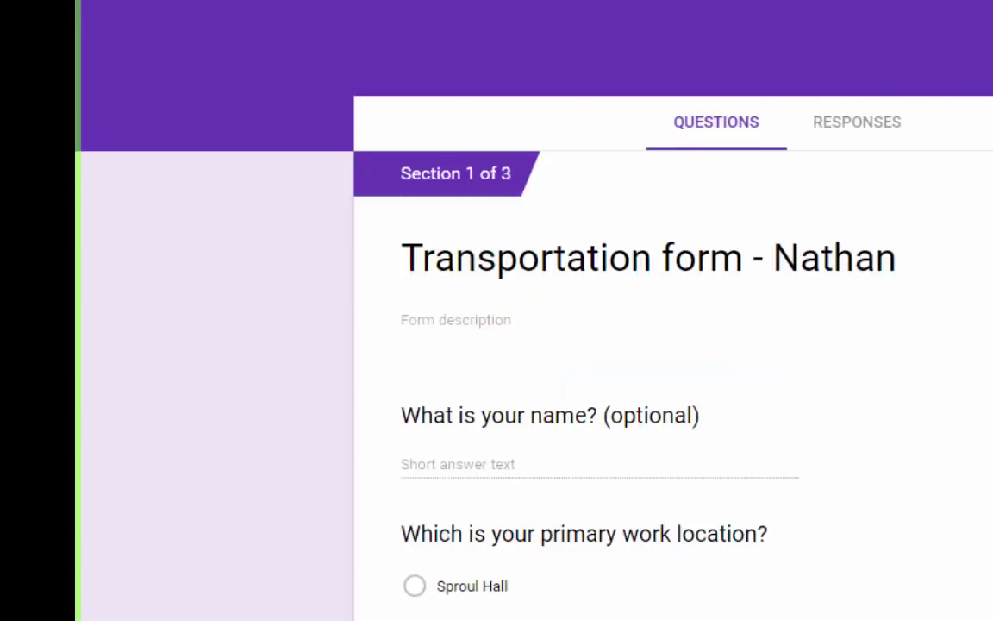
Look through the form's sections and questions down to the transportation modes grid at the end.
scroll(673, 431, "down", 15)
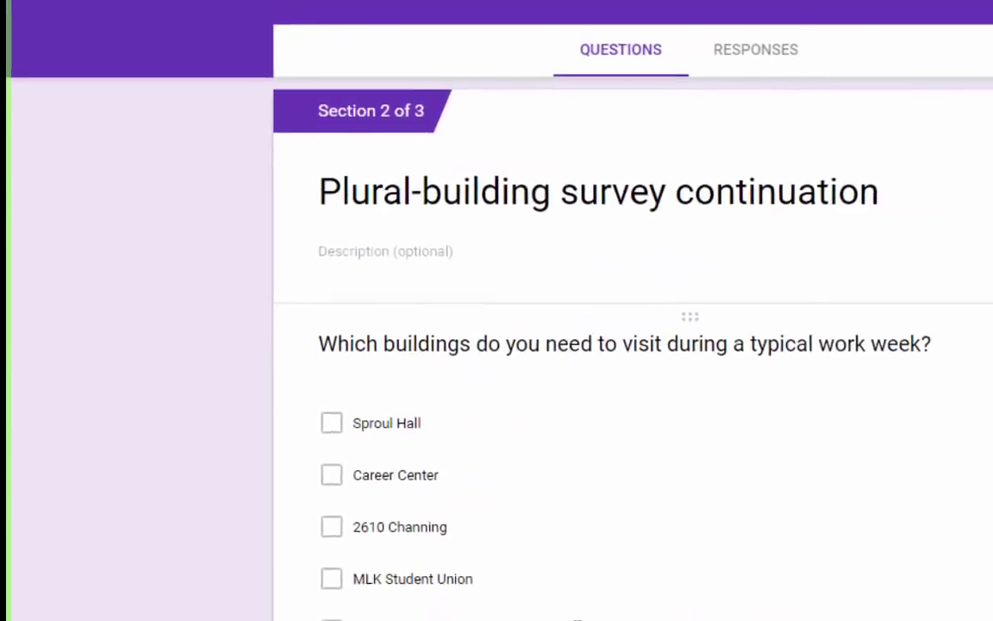
scroll(269, 541, "down", 6)
scroll(268, 541, "up", 2)
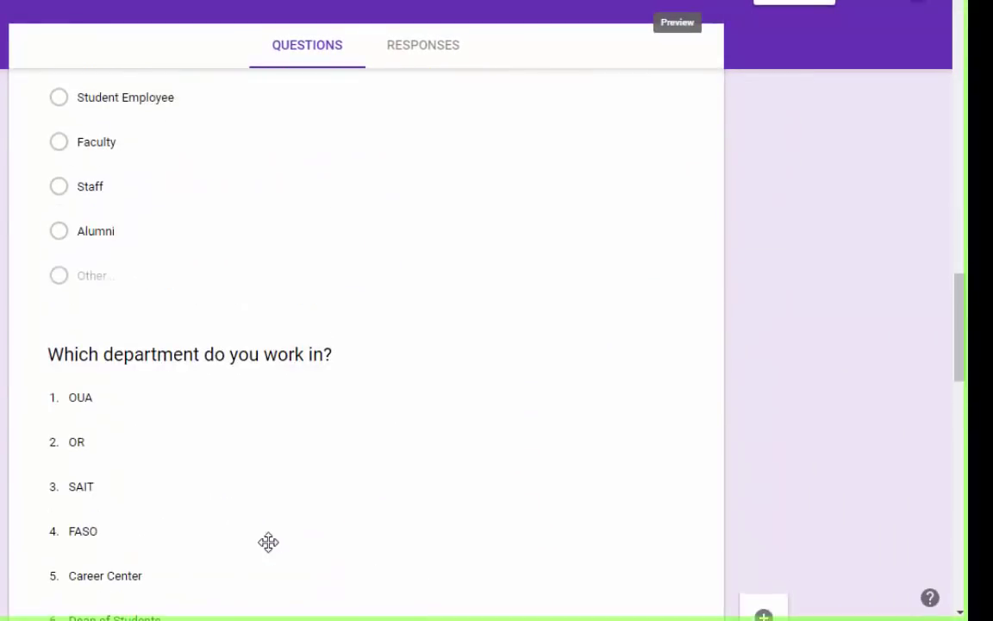
scroll(248, 417, "down", 3)
scroll(248, 413, "up", 5)
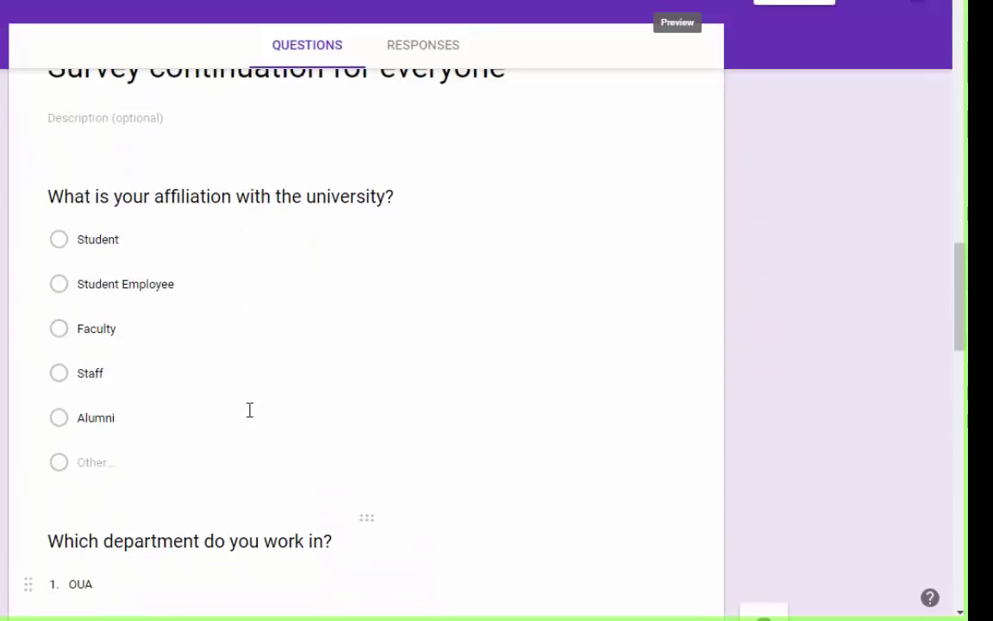
scroll(250, 361, "up", 6)
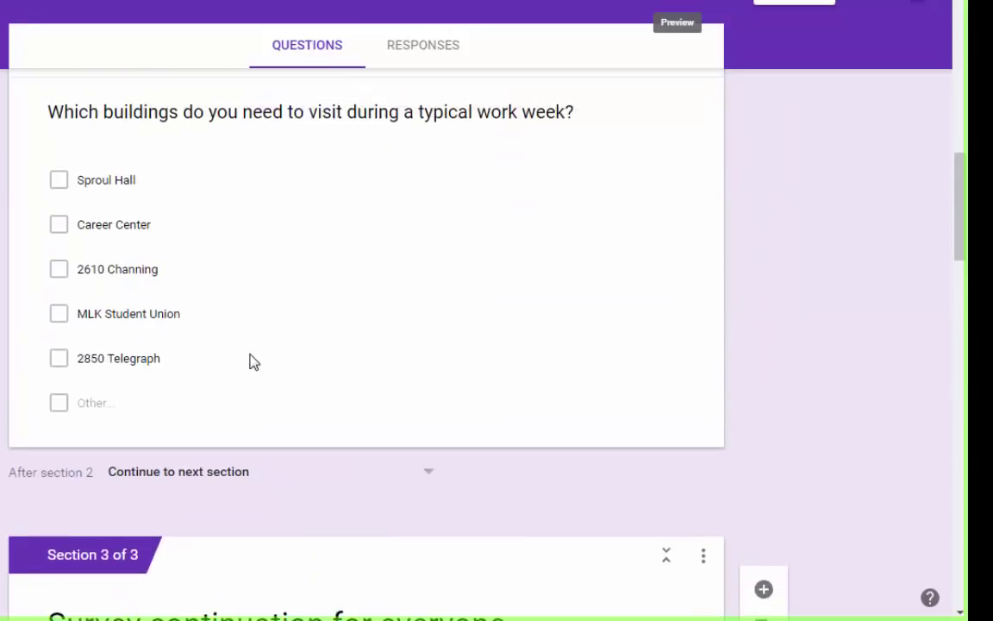
scroll(251, 358, "down", 6)
scroll(251, 354, "down", 14)
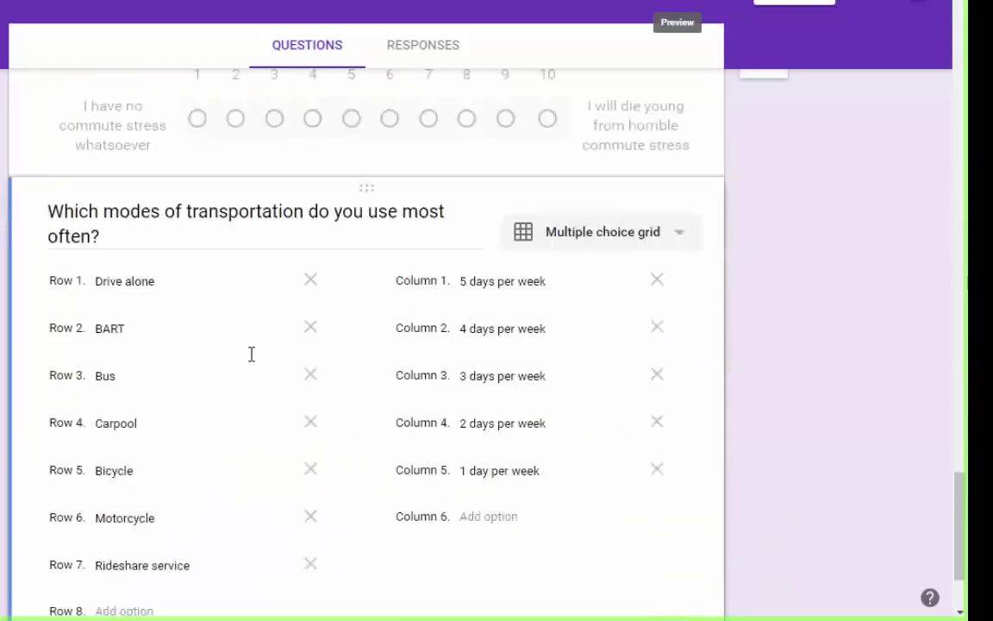
scroll(251, 354, "up", 2)
scroll(262, 395, "down", 2)
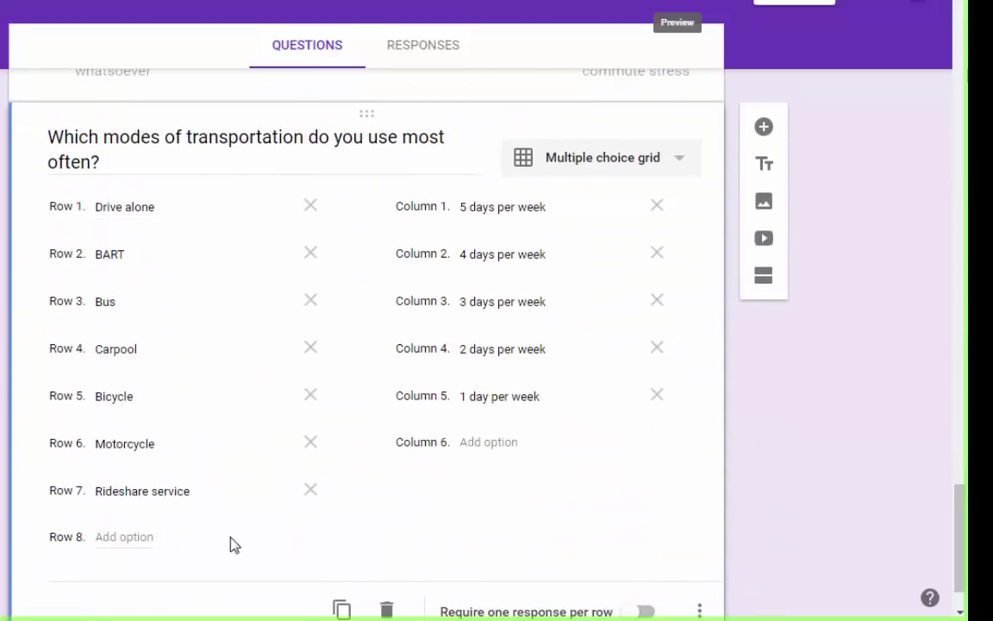
scroll(236, 543, "down", 1)
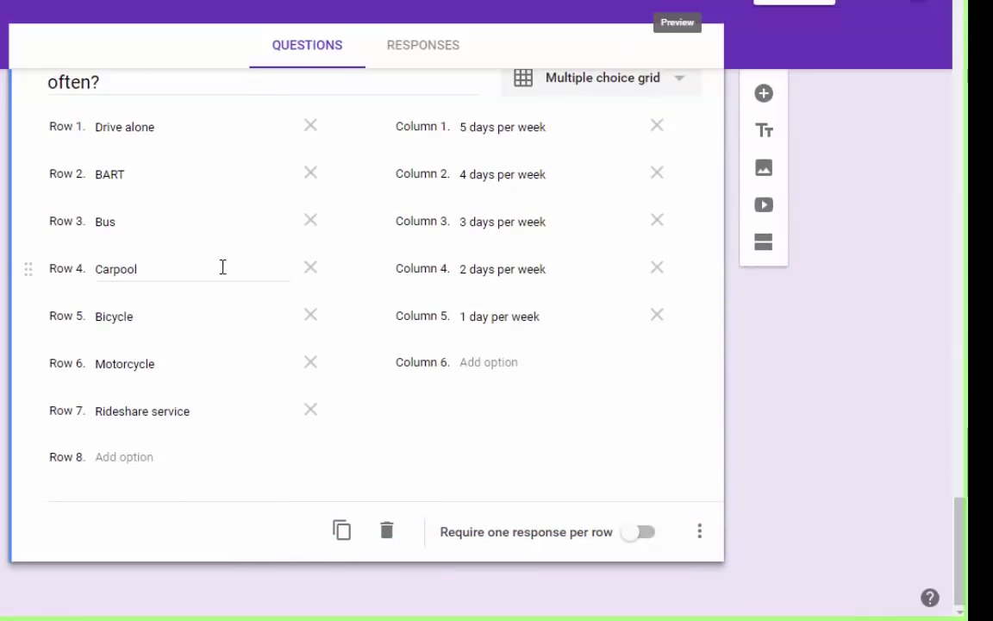
scroll(222, 267, "up", 1)
scroll(231, 257, "down", 1)
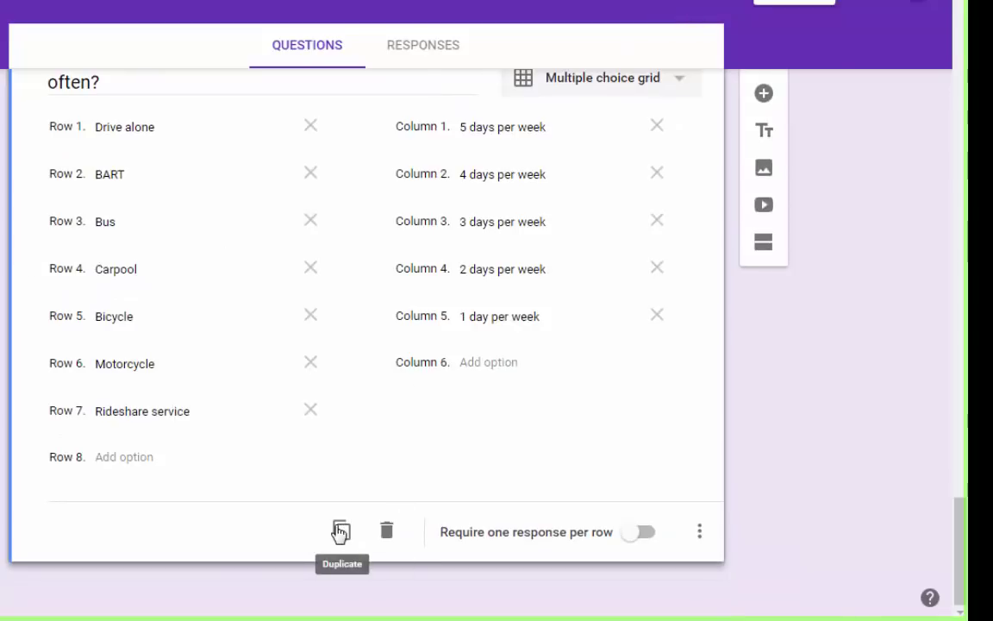
Duplicate the transportation modes grid question and delete the copy.
left_click(341, 531)
scroll(226, 281, "up", 4)
scroll(227, 289, "down", 8)
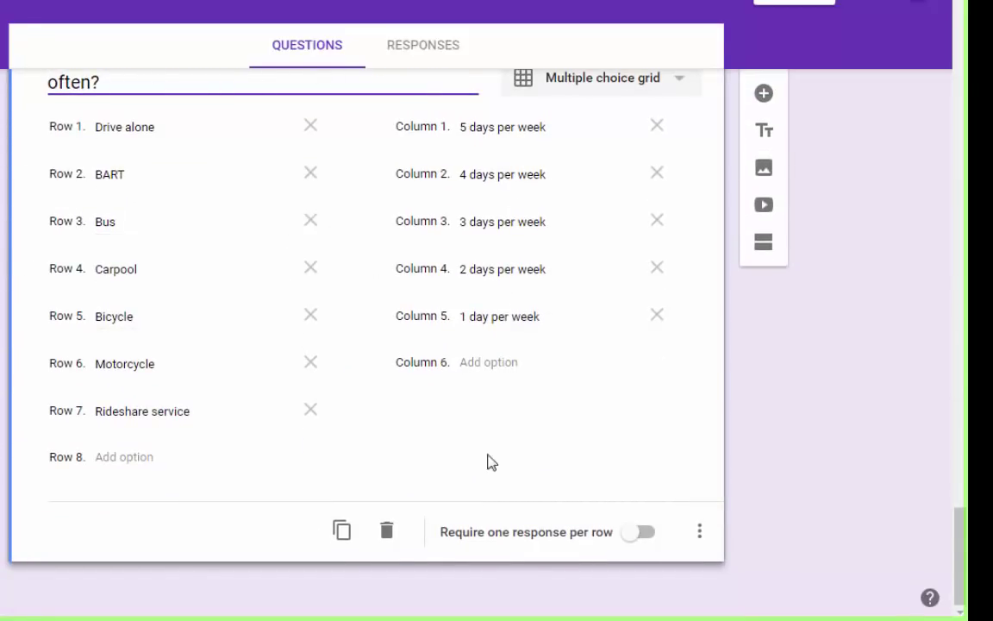
left_click(386, 536)
Review the questions in the Survey continuation for everyone section, from university affiliation to the modes grid.
scroll(348, 514, "up", 3)
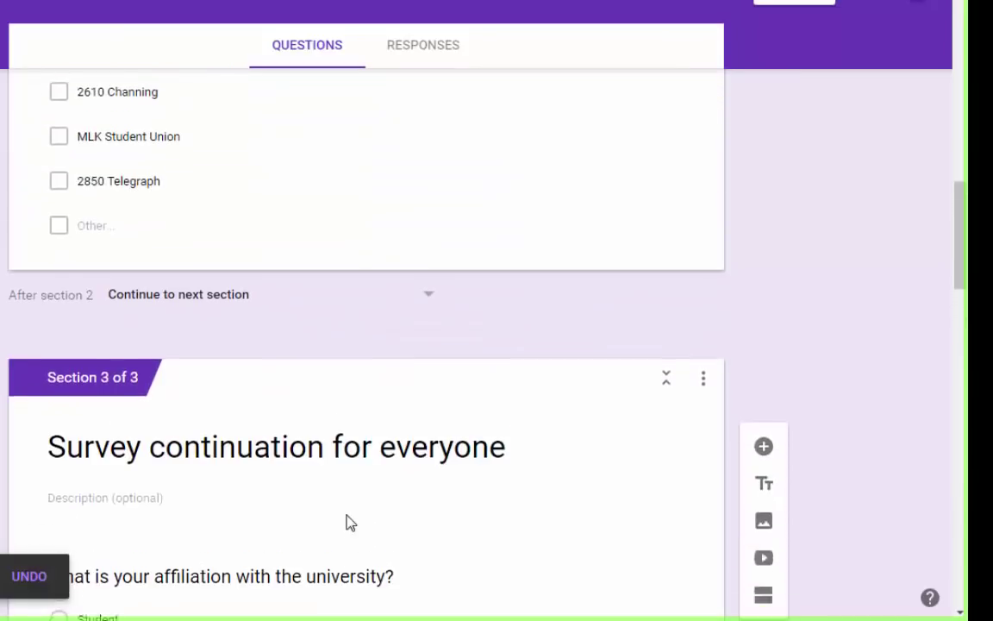
scroll(347, 310, "down", 5)
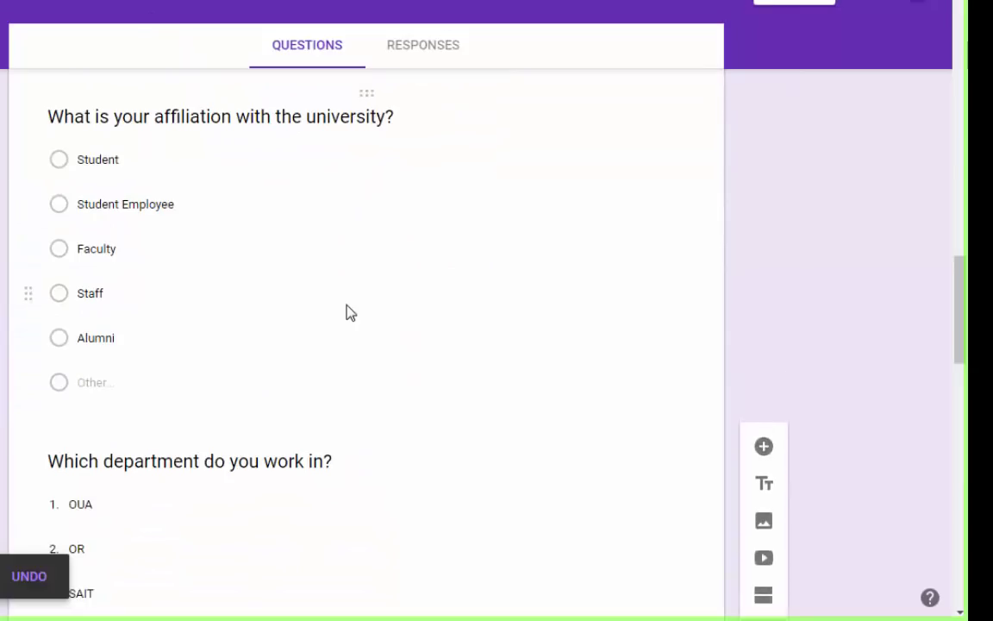
scroll(353, 319, "down", 8)
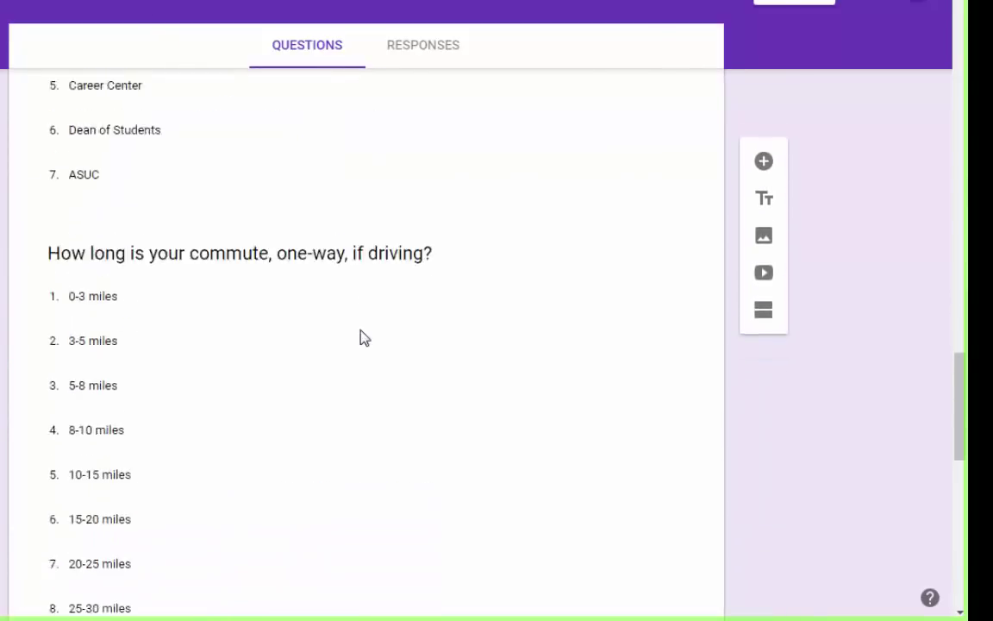
scroll(366, 319, "down", 9)
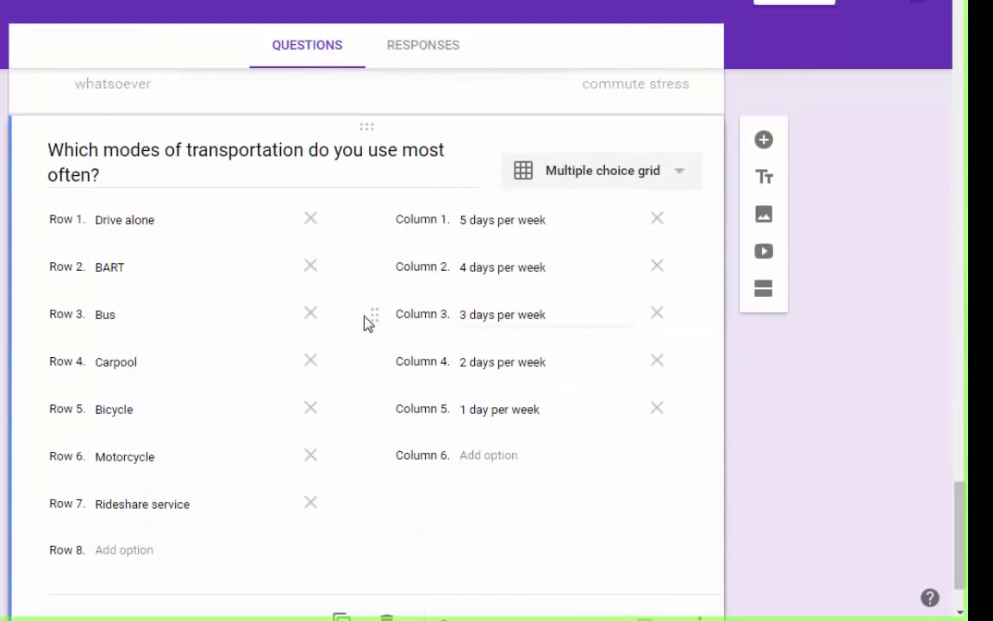
scroll(365, 322, "up", 2)
scroll(365, 323, "down", 3)
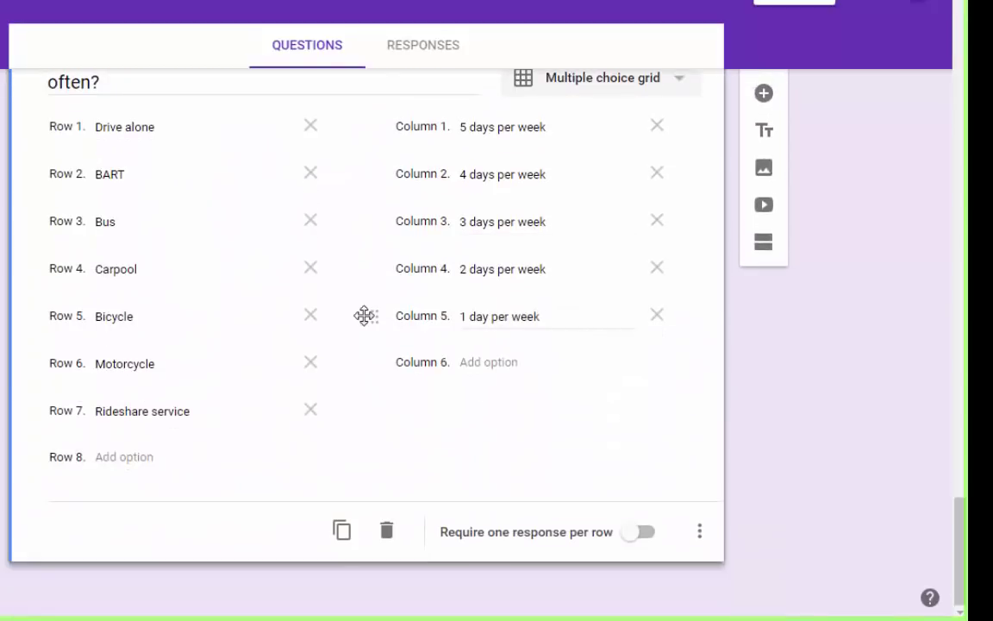
scroll(366, 323, "up", 3)
scroll(366, 322, "up", 2)
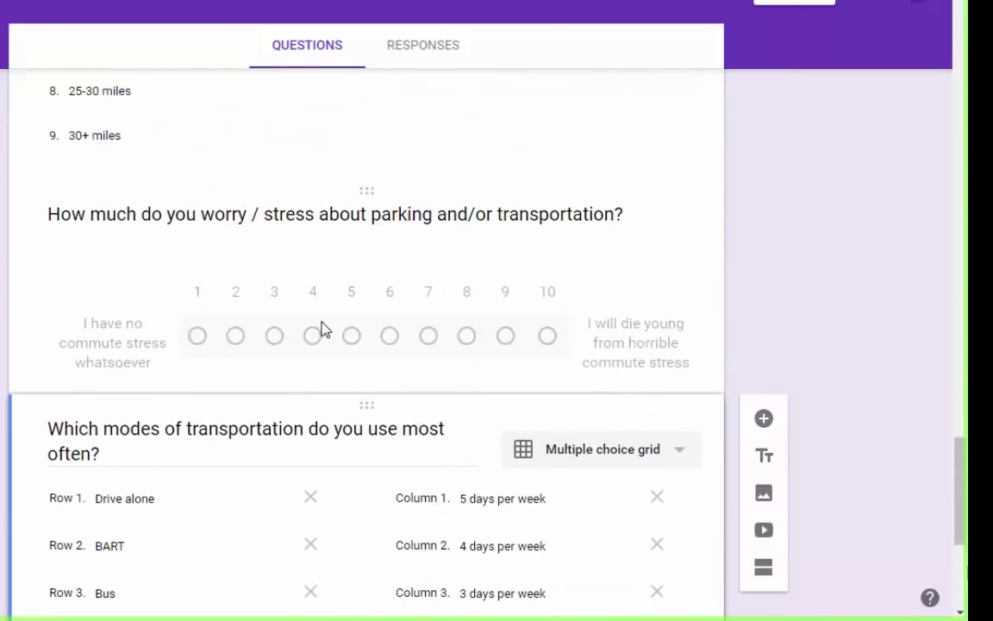
Move the transportation modes grid question above the parking and transportation stress scale.
left_click(73, 269)
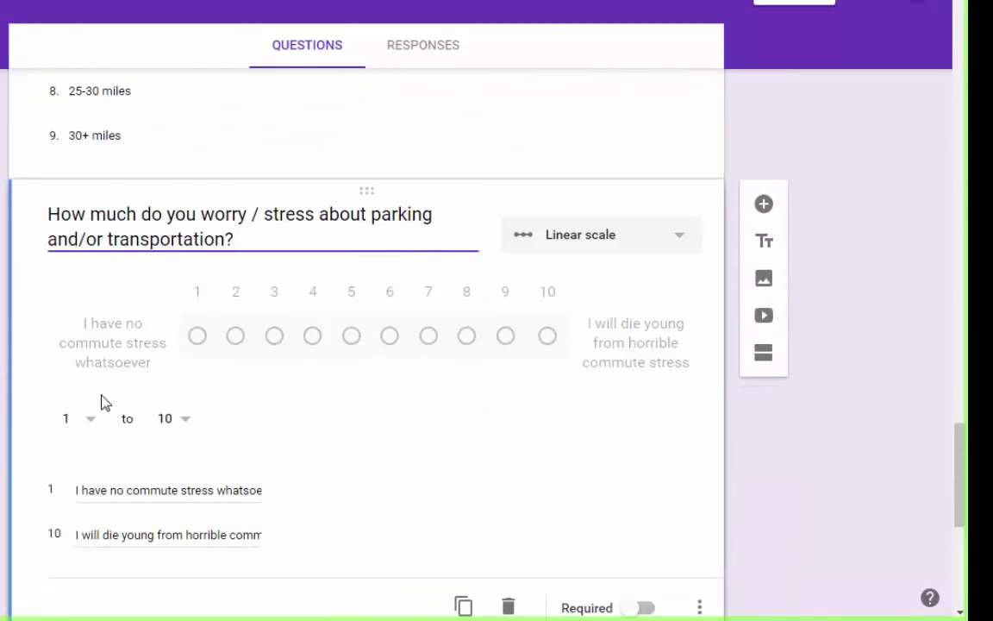
scroll(104, 410, "down", 2)
left_click(419, 310)
left_click(447, 336)
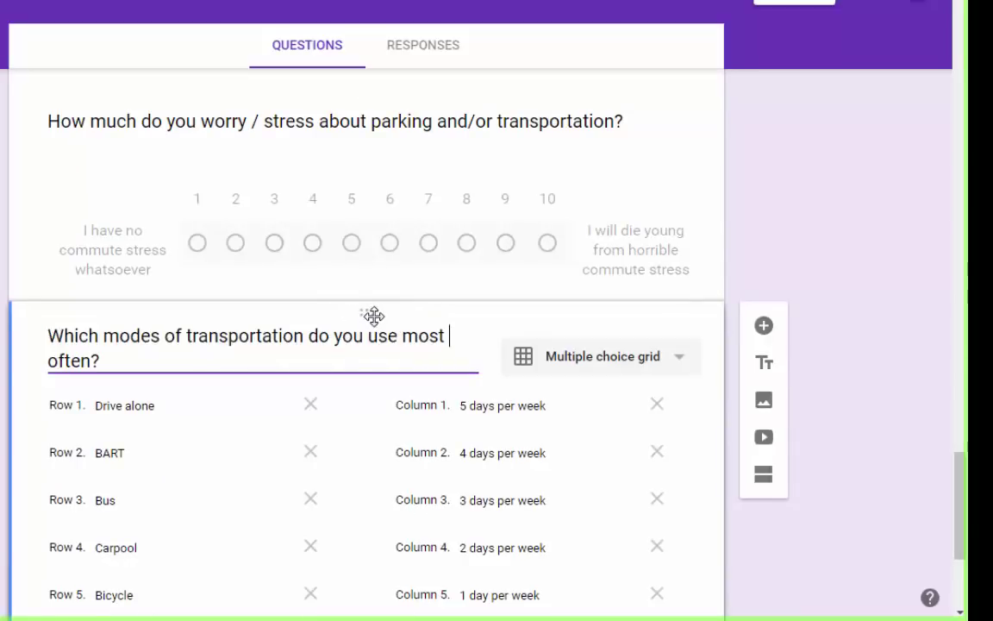
scroll(373, 315, "up", 1)
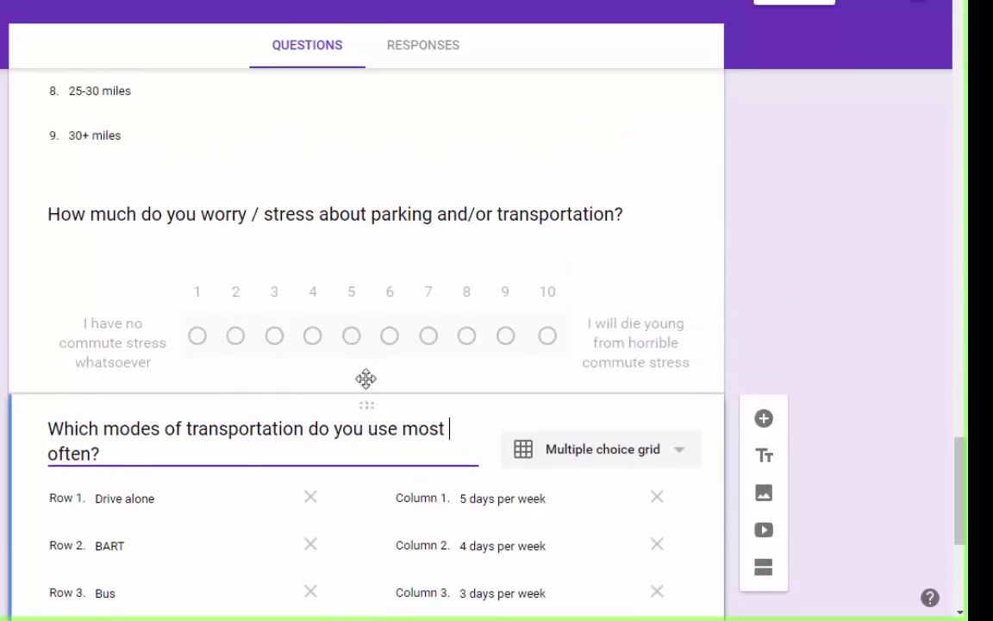
mouse_move(365, 377)
left_mouse_down()
mouse_move(350, 186)
mouse_move(356, 104)
mouse_move(384, 44)
mouse_move(359, 447)
mouse_move(364, 357)
left_mouse_up()
scroll(366, 365, "down", 6)
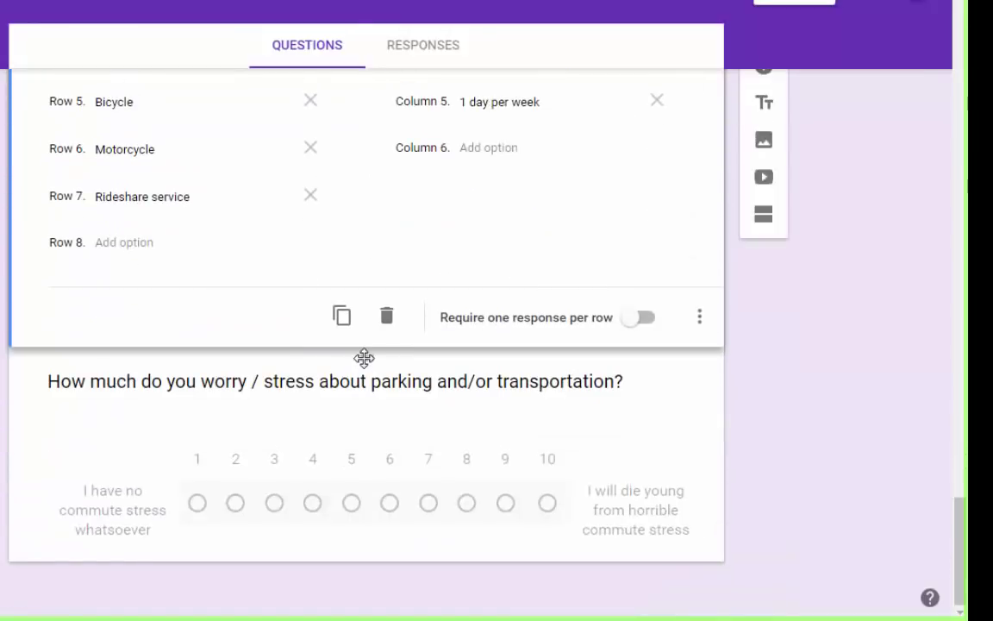
left_click(109, 439)
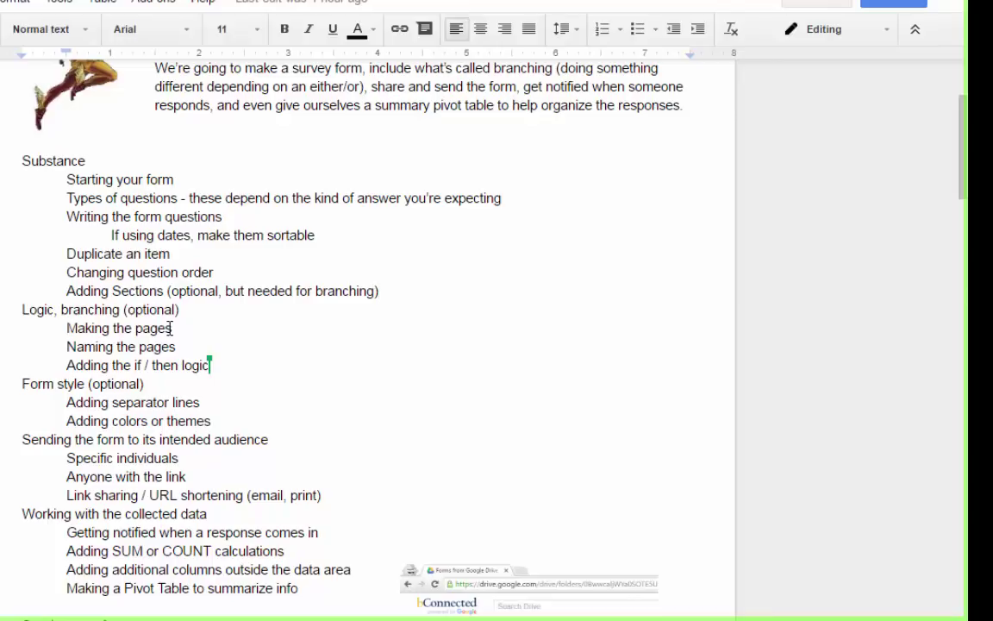
In the Forms workshop 2016 outline, change the line "Naming the pages" to "Naming the sections".
left_click_drag(67, 346, 245, 348)
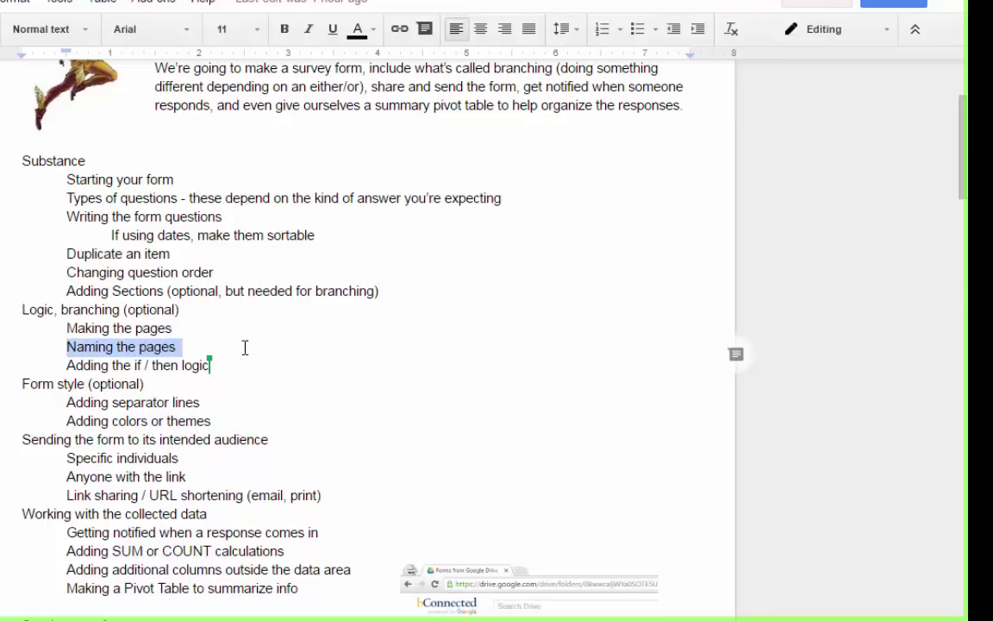
double_click(172, 343)
type("section")
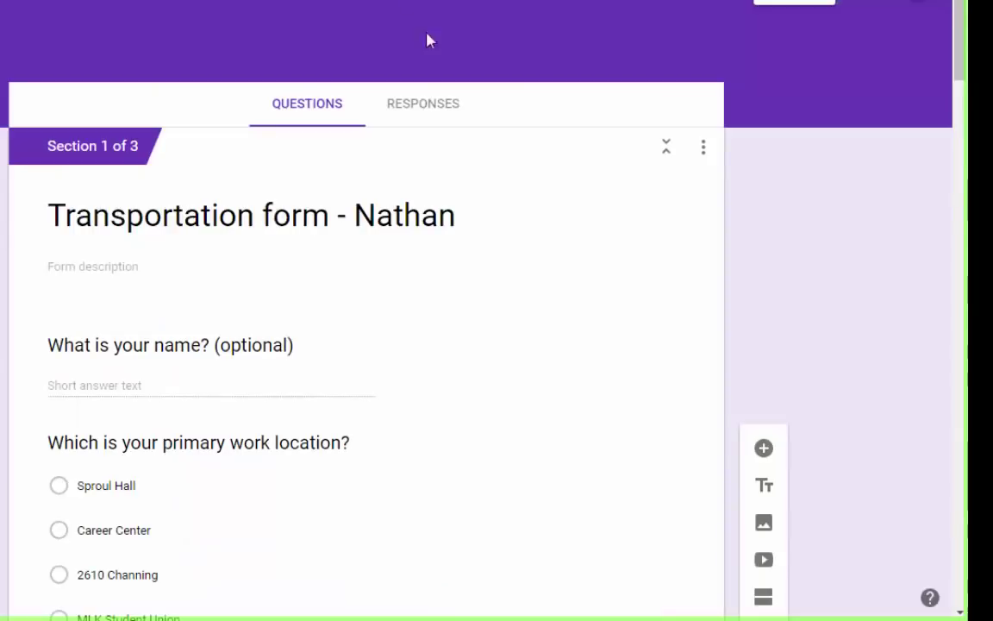
Compare the form's section titles with the outline's items and open the Yes/No question about working or attending meetings.
scroll(428, 263, "down", 10)
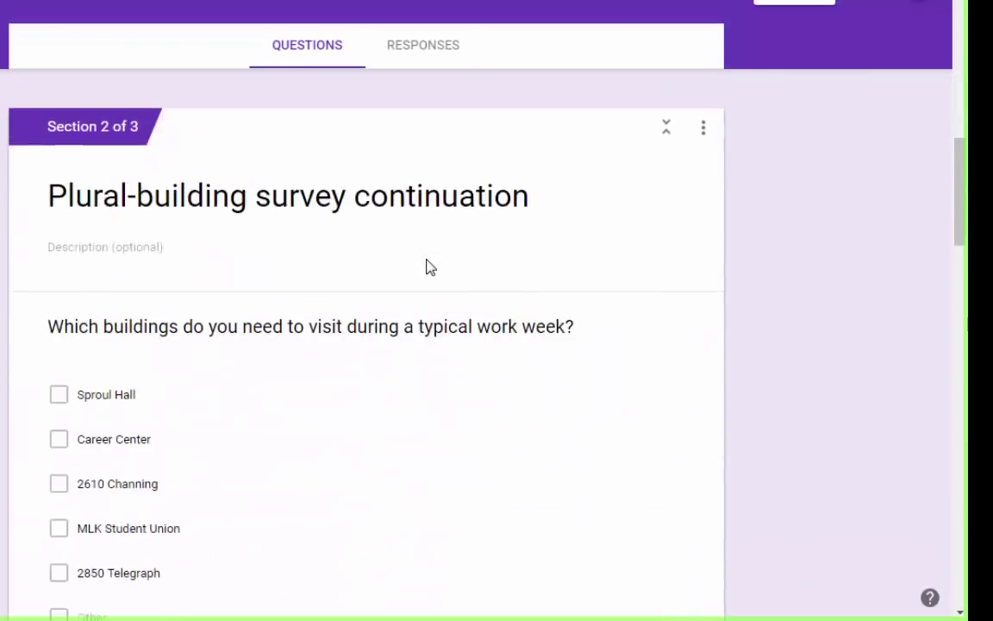
scroll(428, 261, "up", 3)
scroll(500, 245, "up", 2)
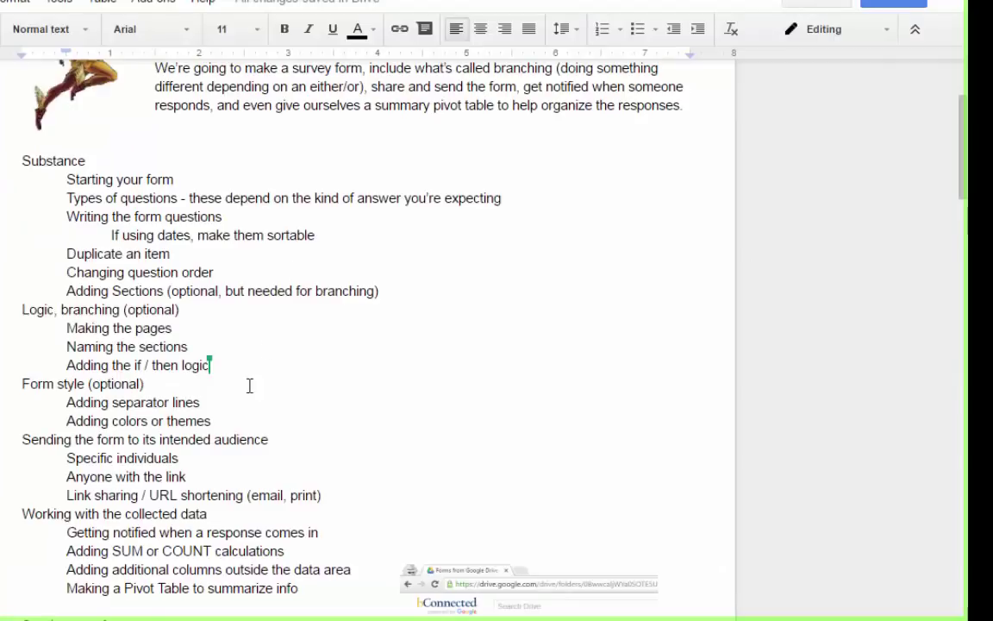
left_click(159, 388)
left_click(201, 403)
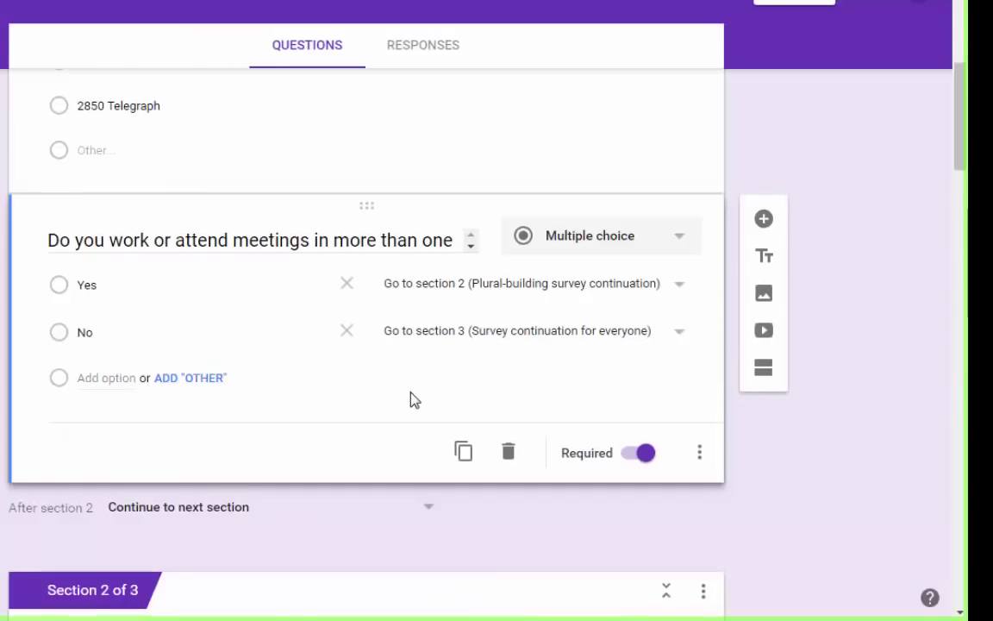
Delete the "Adding separator lines" item under Form style in the Forms workshop 2016 outline.
scroll(414, 405, "down", 6)
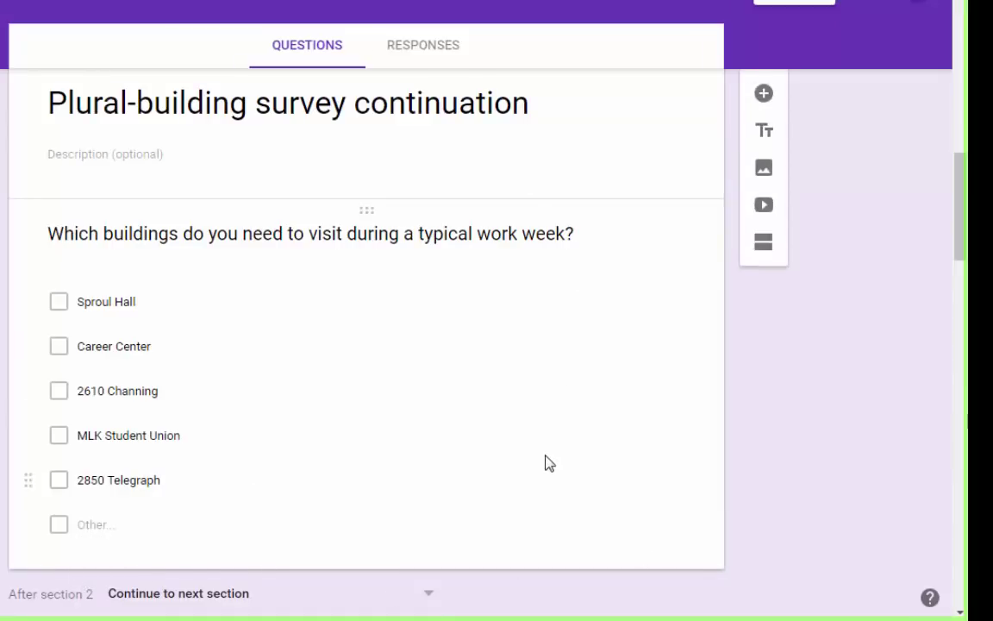
scroll(546, 458, "up", 3)
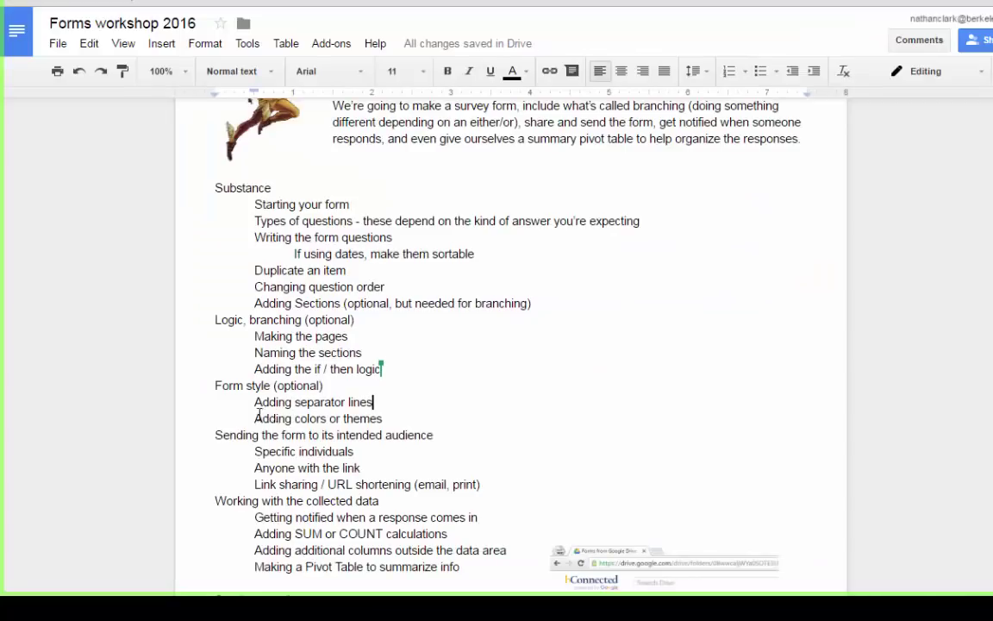
left_click_drag(250, 404, 435, 415)
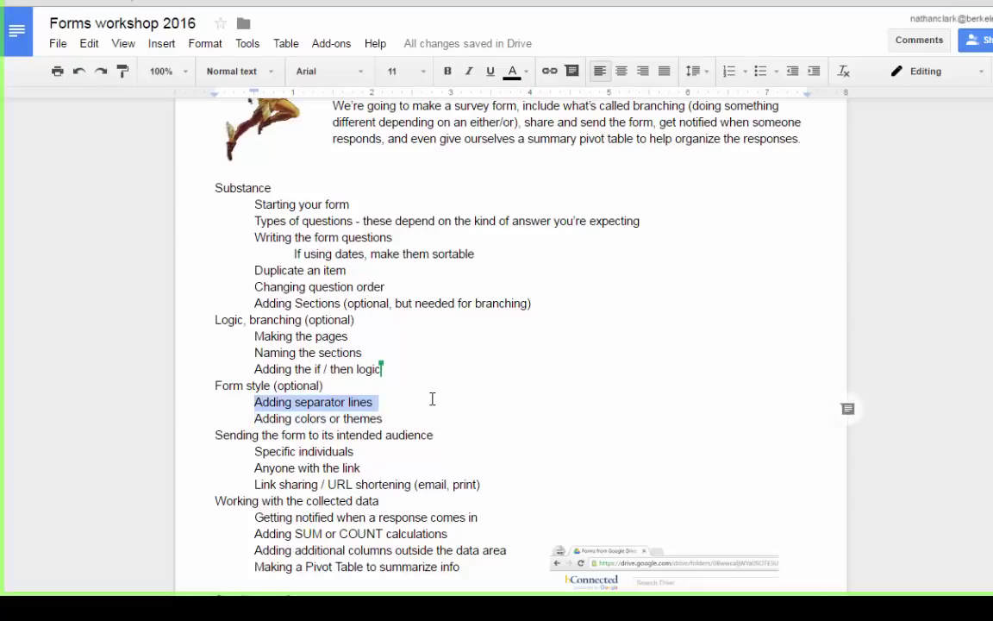
key("Delete")
key("Delete")
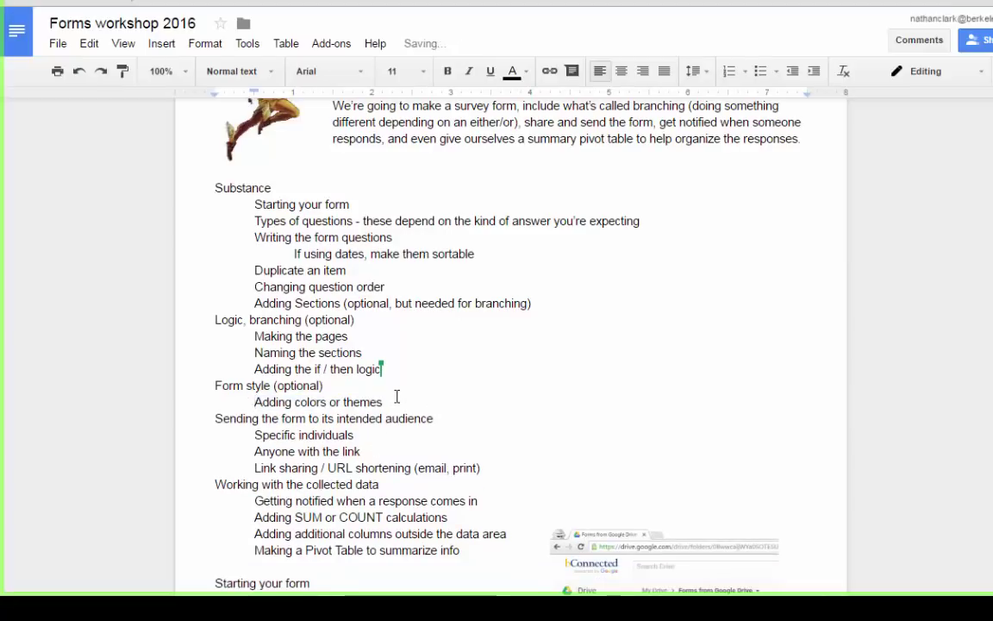
Switch to the transportation form and set its theme color to green.
left_click(405, 2)
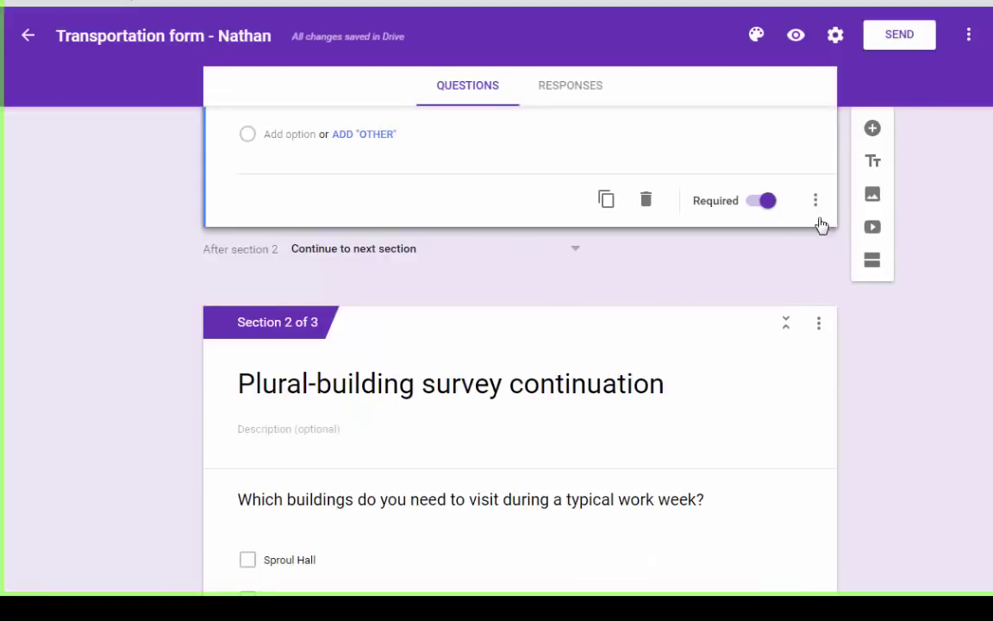
left_click(757, 37)
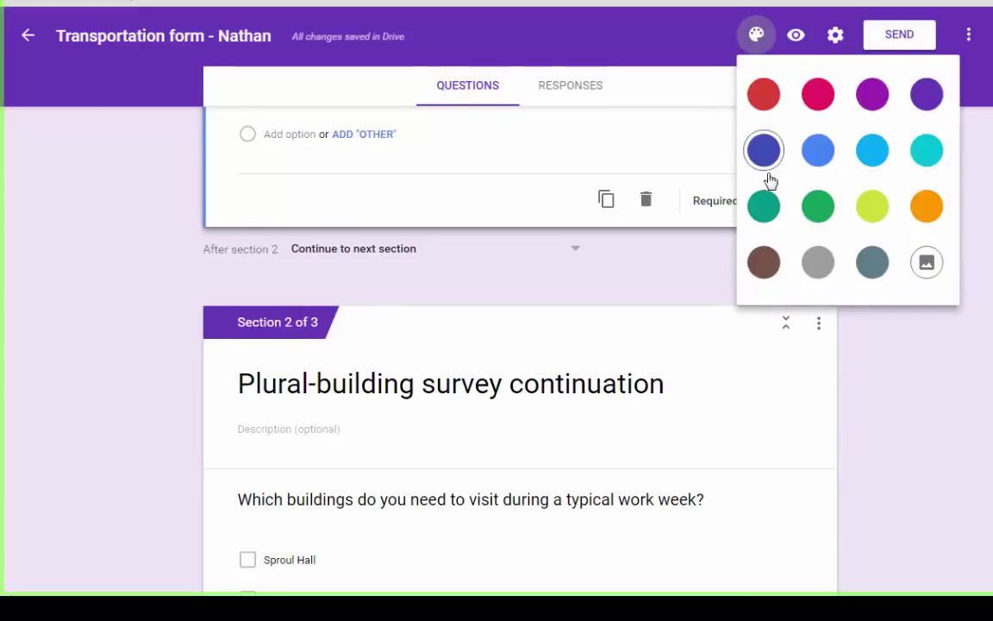
left_click(815, 213)
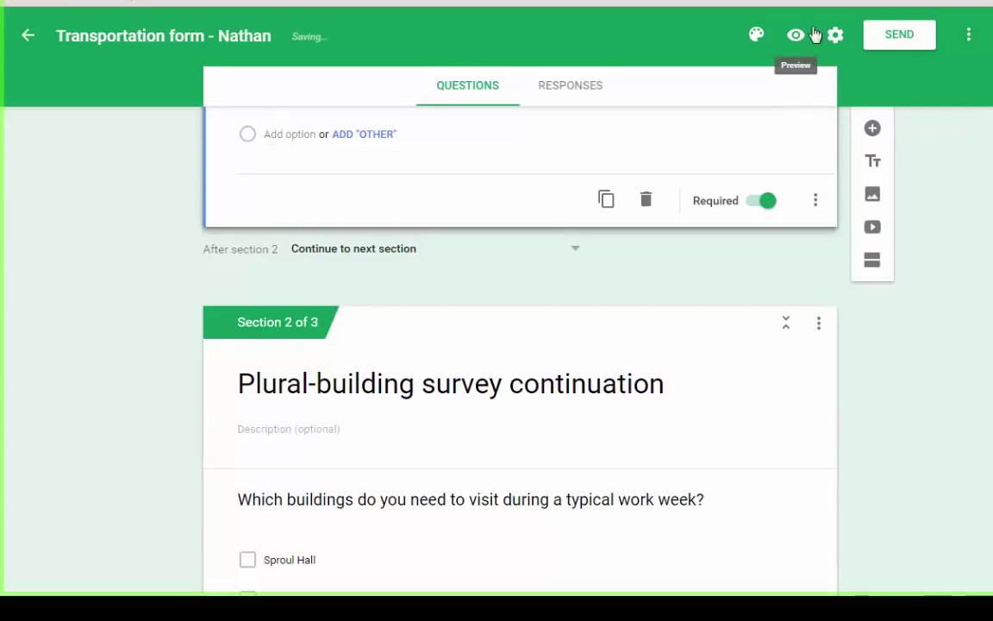
Upload SAIT_Wordmark.png as a custom photo for the form's theme.
left_click(757, 36)
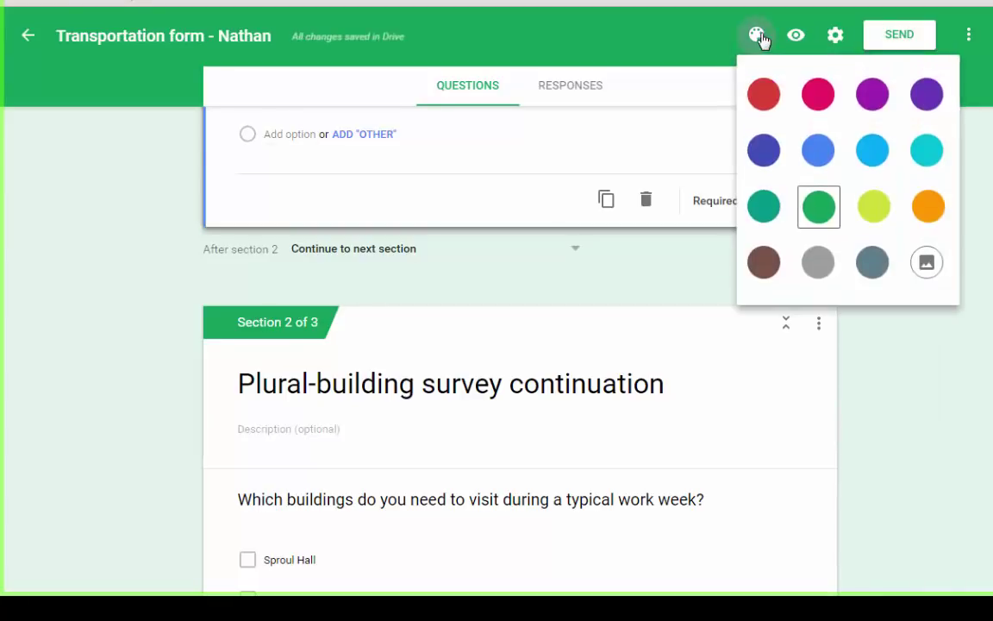
left_click(927, 264)
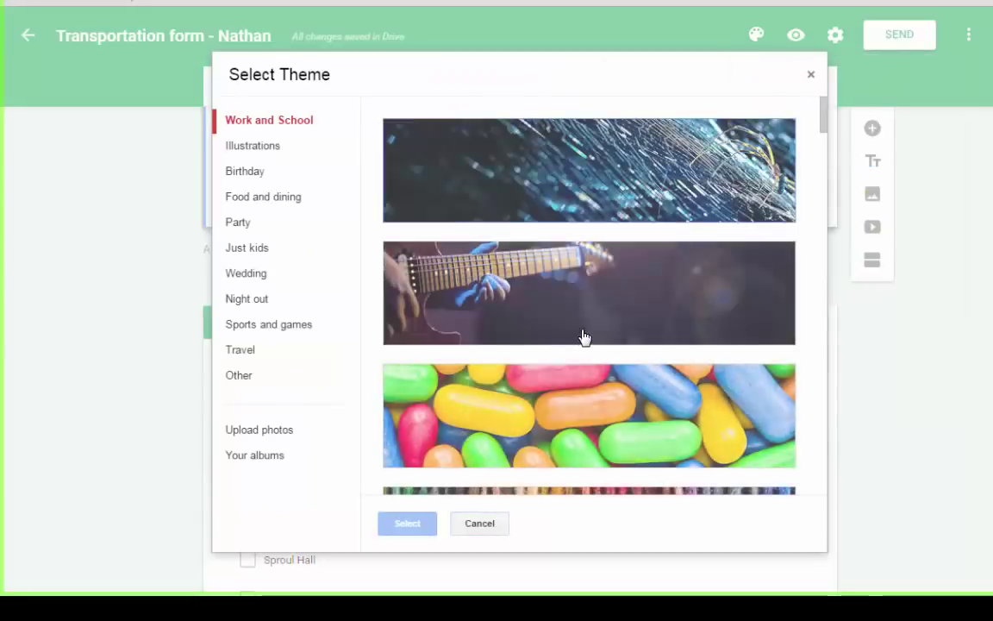
left_click(258, 438)
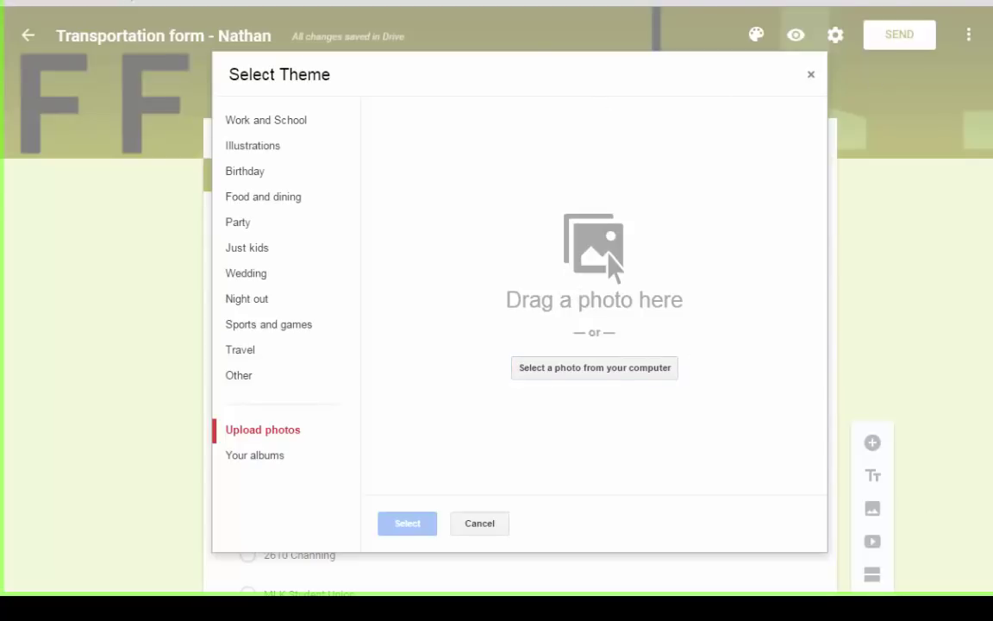
left_click_drag(798, 34, 614, 284)
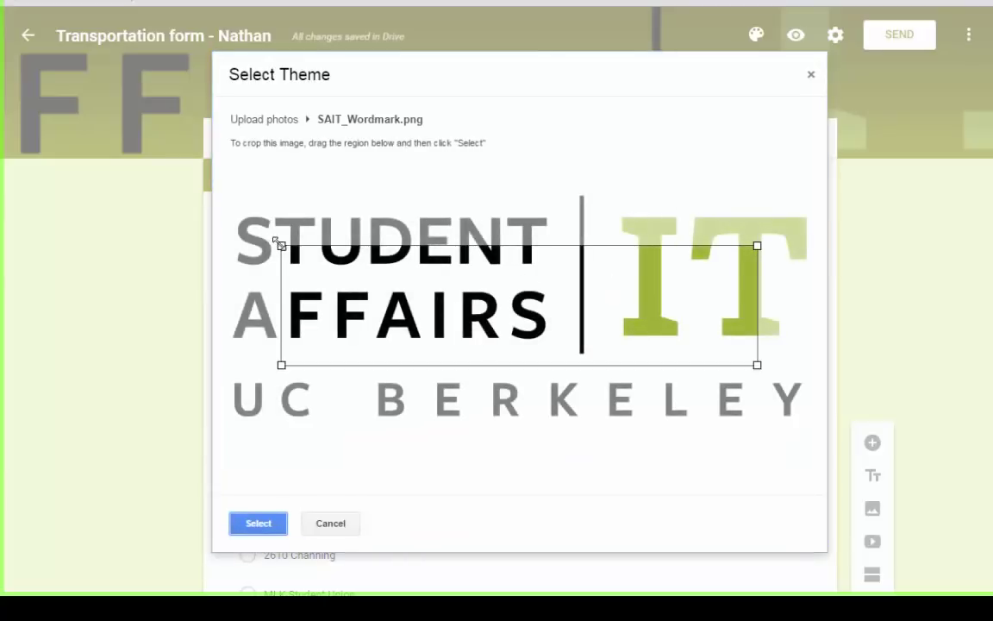
Crop the wordmark to the full-width "STUDENT AFFAIRS IT" lettering, excluding "UC BERKELEY", and apply it as the form's theme.
left_click_drag(278, 244, 222, 215)
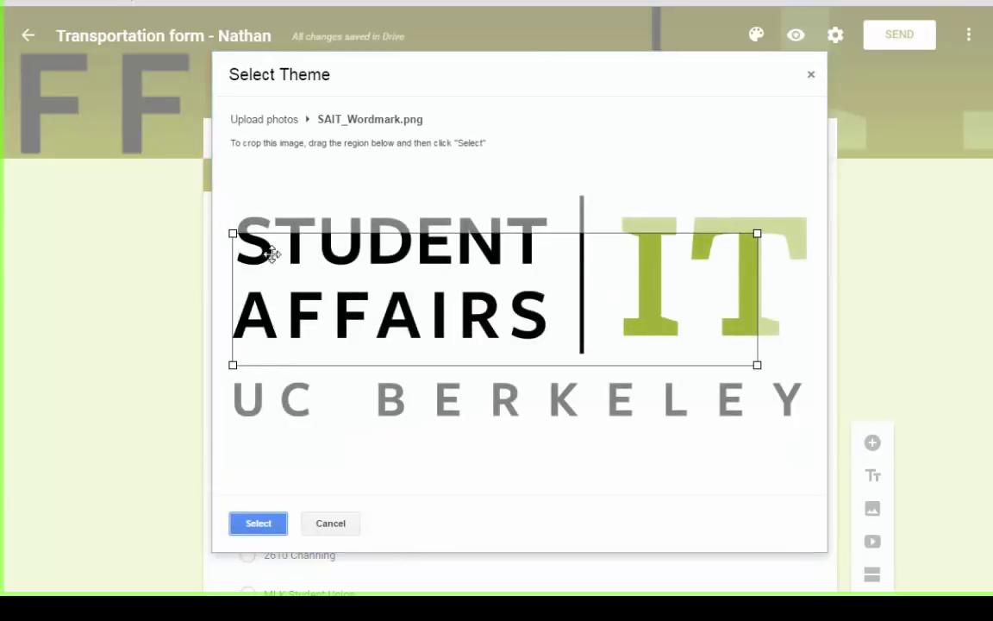
left_click_drag(757, 364, 804, 435)
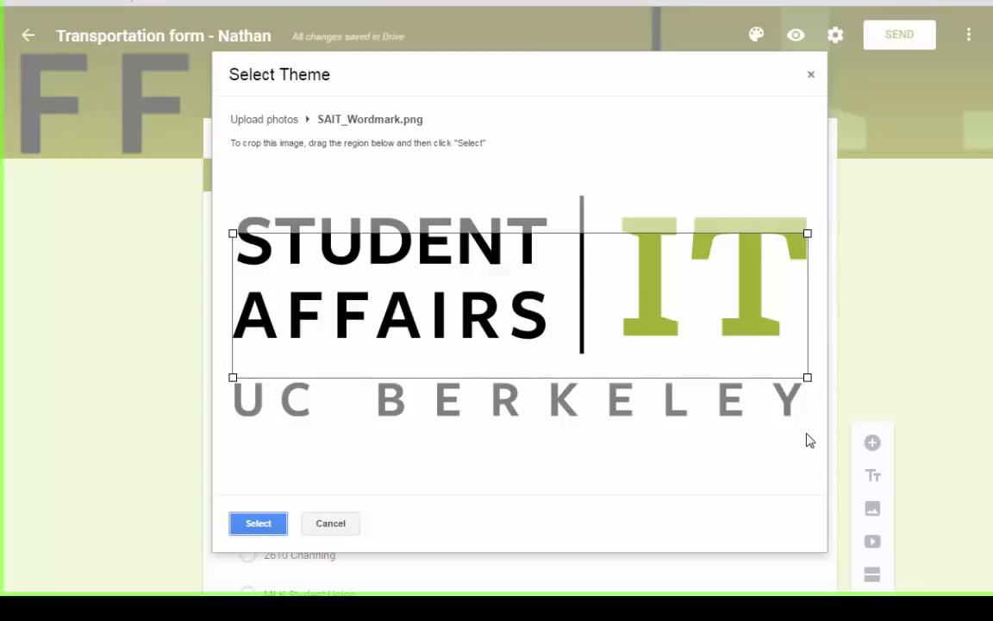
left_click_drag(669, 266, 670, 235)
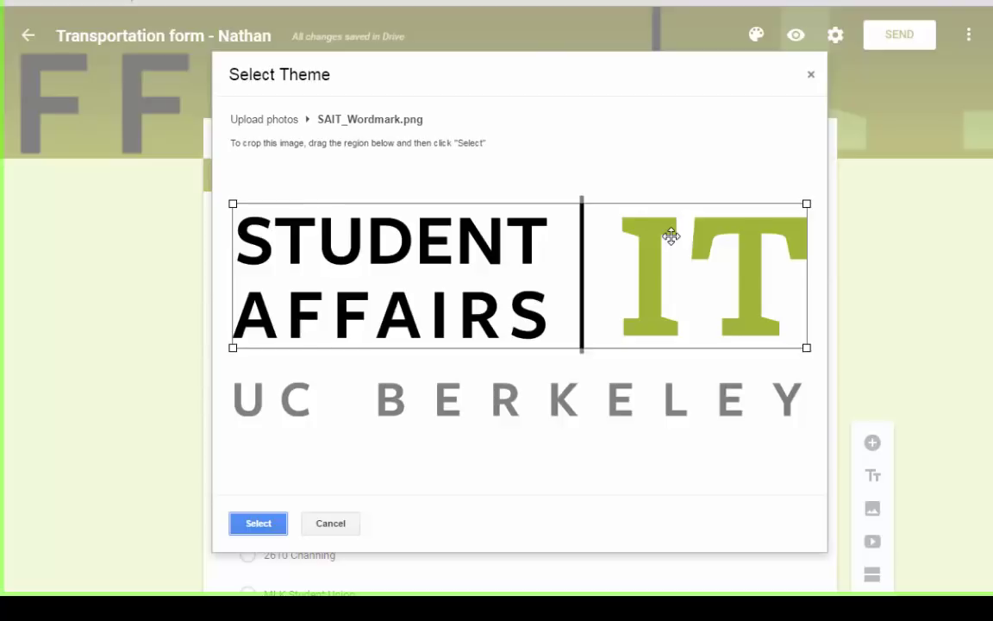
left_click(261, 534)
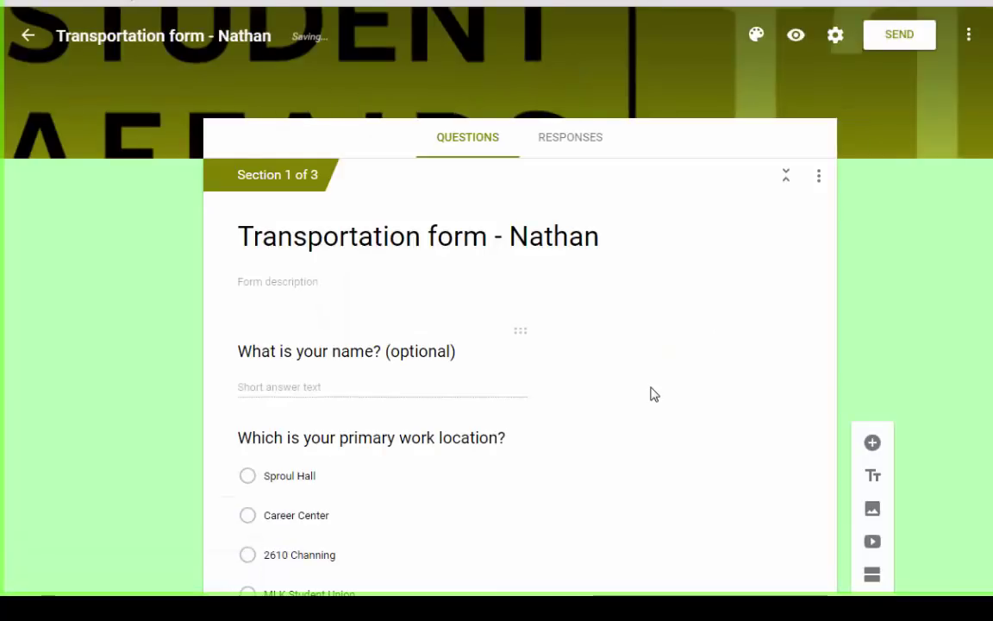
scroll(653, 392, "down", 6)
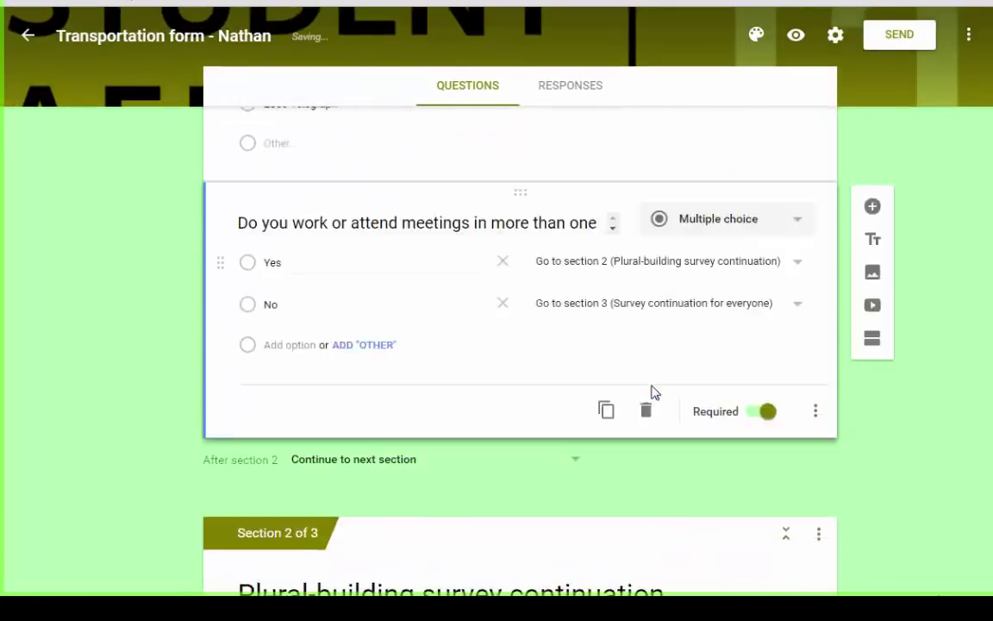
scroll(653, 388, "up", 6)
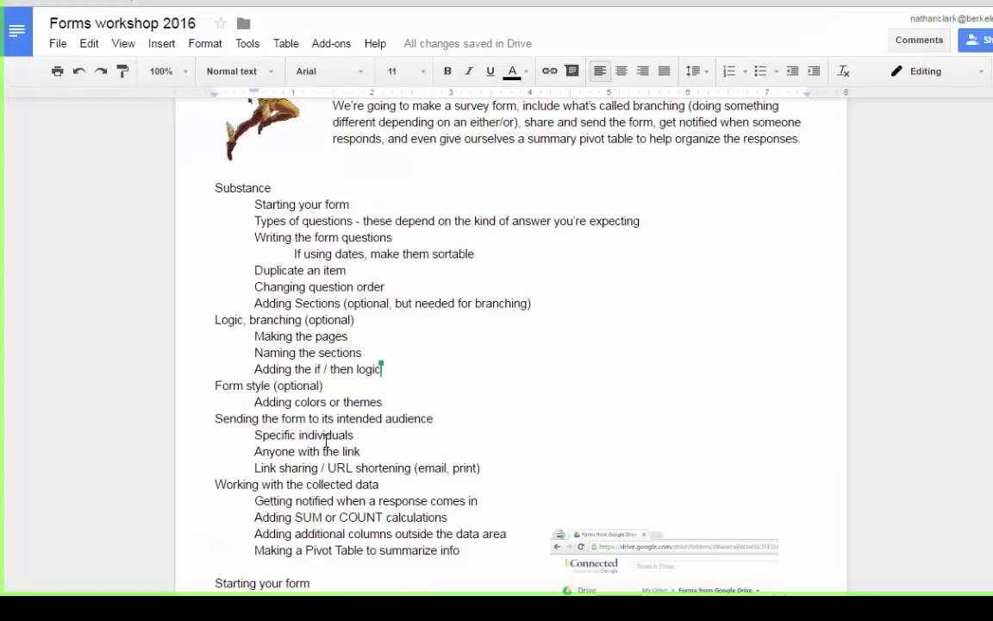
Send the transportation form by email to the recipient's address, leaving the form itself out of the message.
left_click_drag(384, 401, 408, 401)
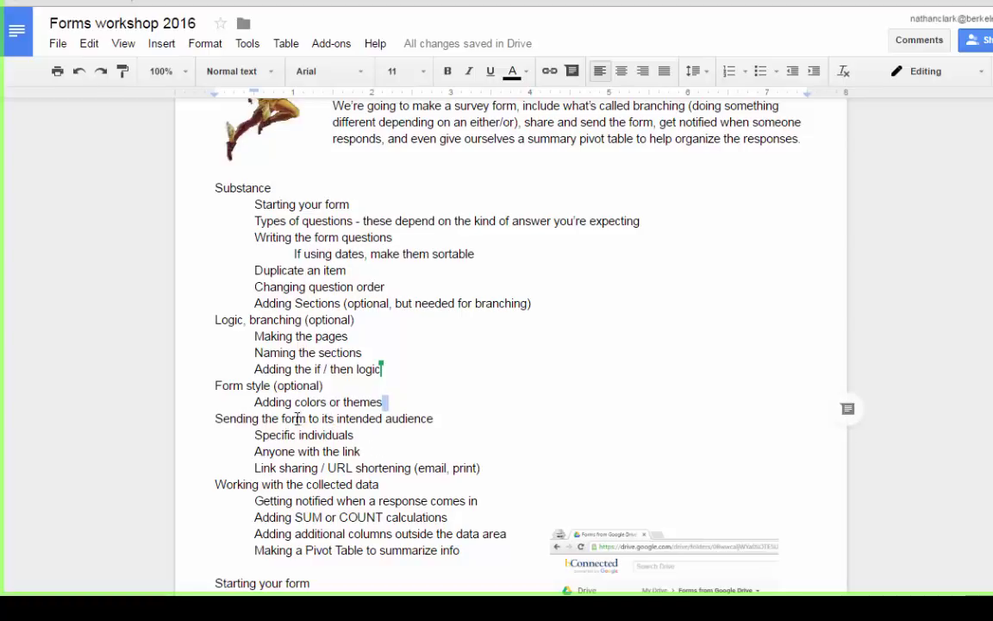
left_click(488, 412)
scroll(488, 412, "down", 2)
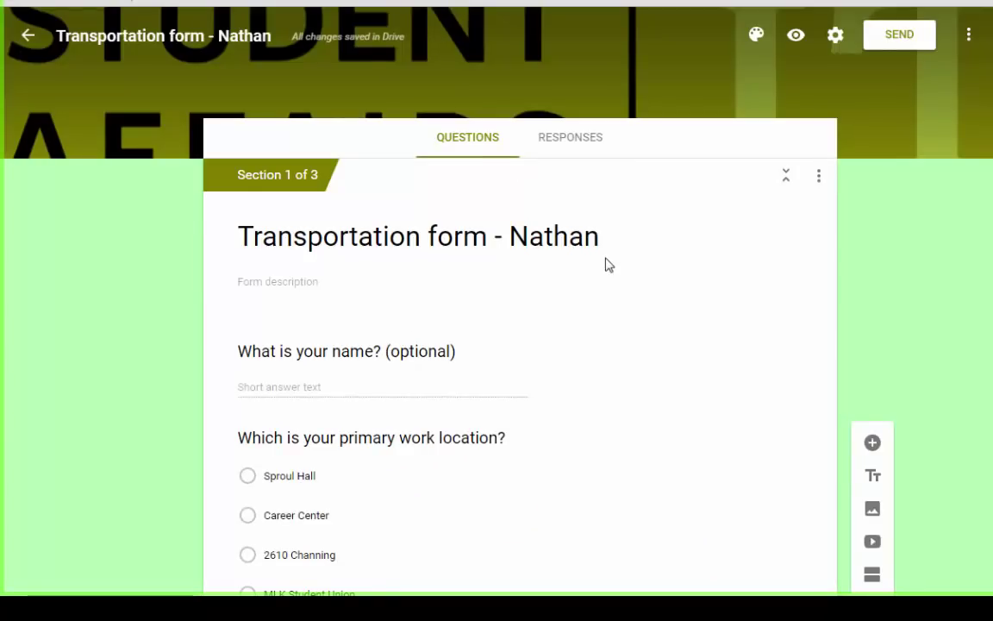
left_click(927, 41)
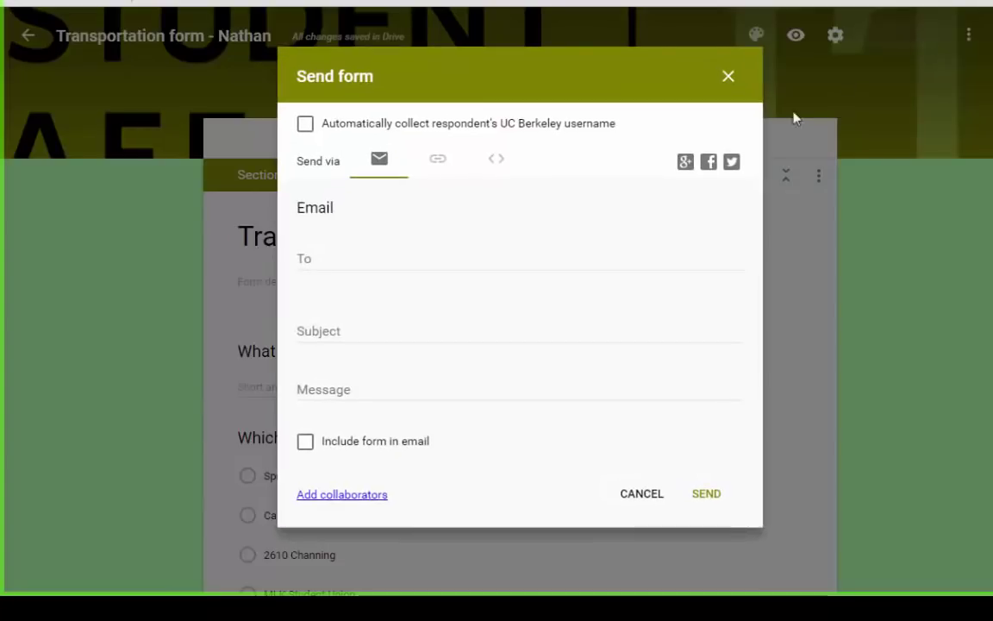
left_click(355, 257)
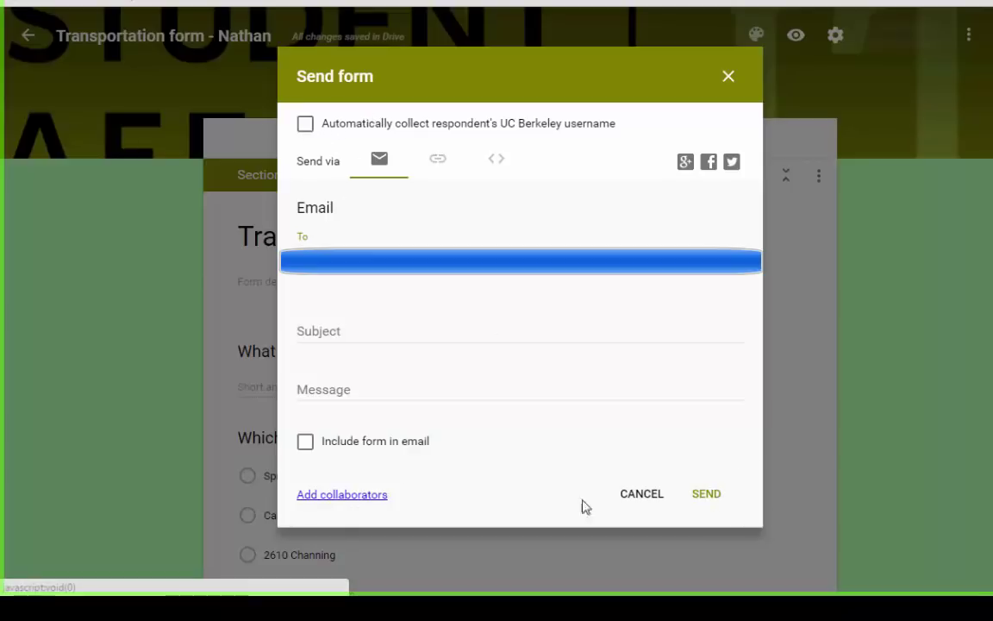
left_click(709, 505)
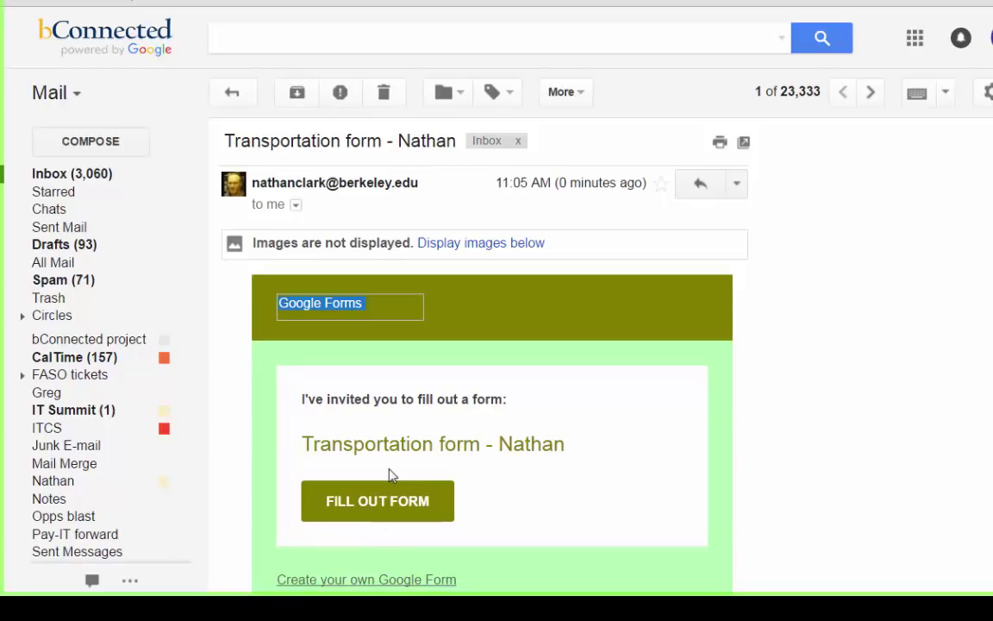
Open the form from the received email invitation and look through its first page.
left_click(355, 505)
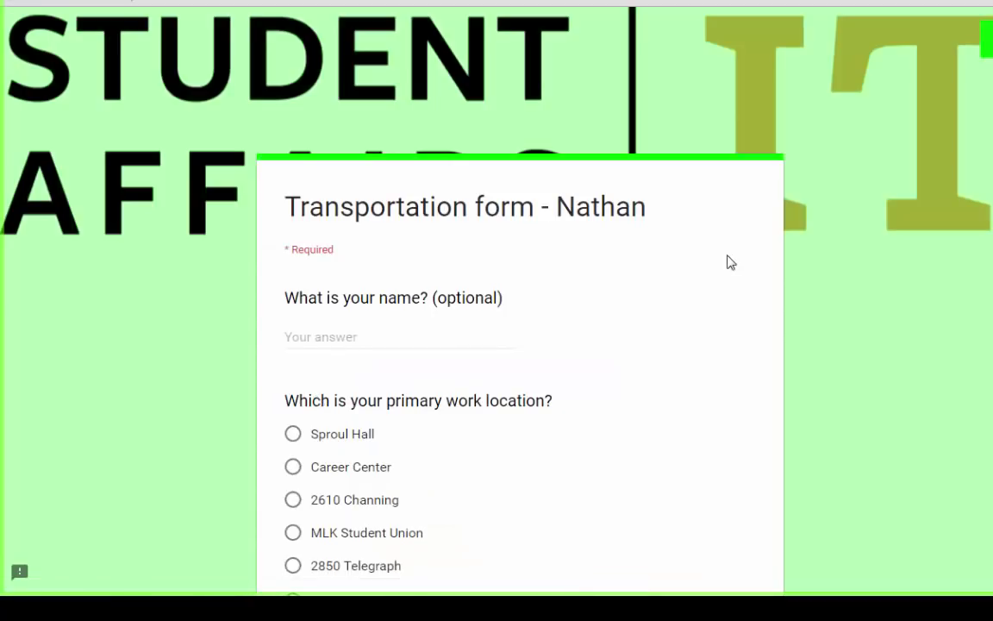
scroll(633, 348, "down", 5)
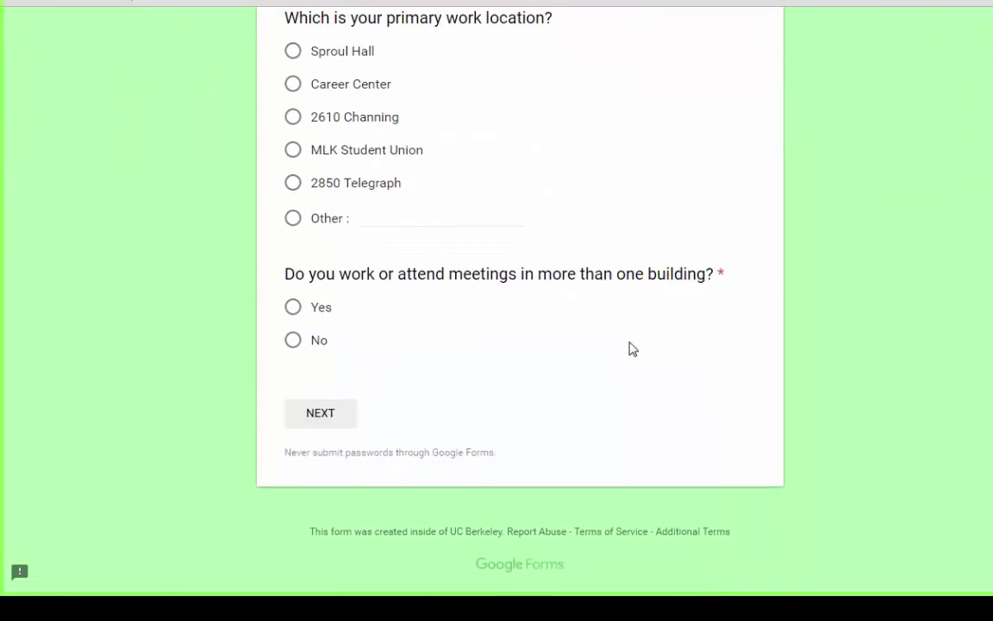
scroll(633, 348, "up", 5)
scroll(633, 348, "down", 1)
scroll(633, 348, "up", 1)
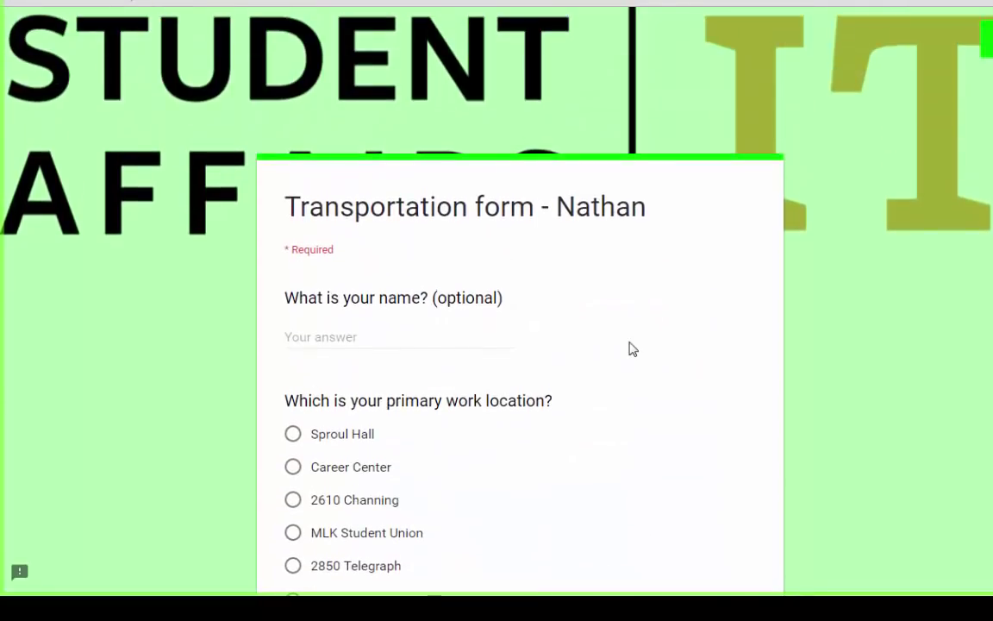
scroll(425, 333, "down", 5)
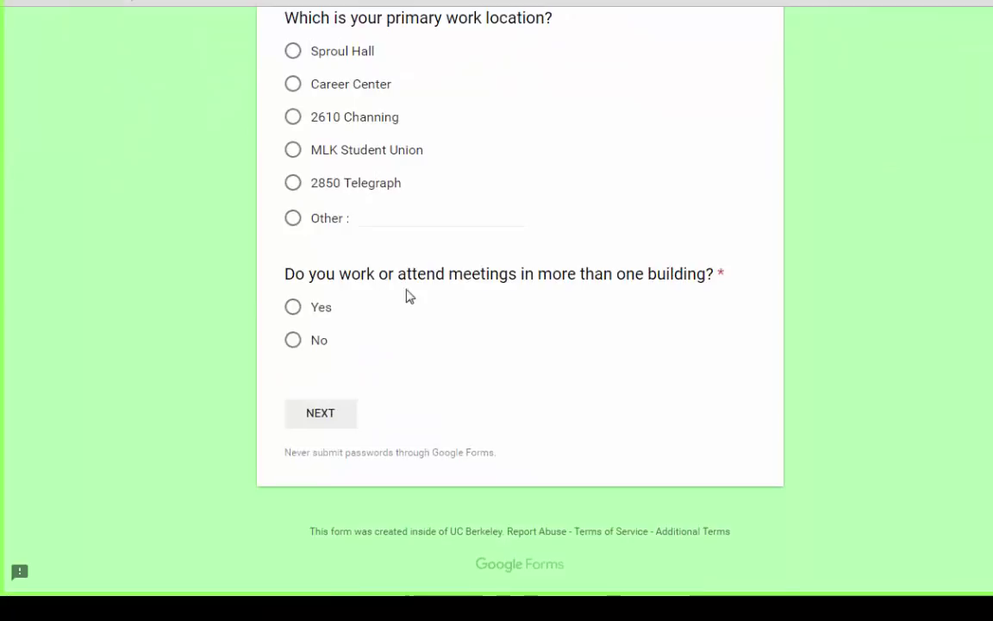
scroll(408, 295, "up", 5)
Fill out the form with the respondent's first name, 2610 Channing as work location, a Bicycle rating and stress level 3, and submit it.
left_click(408, 337)
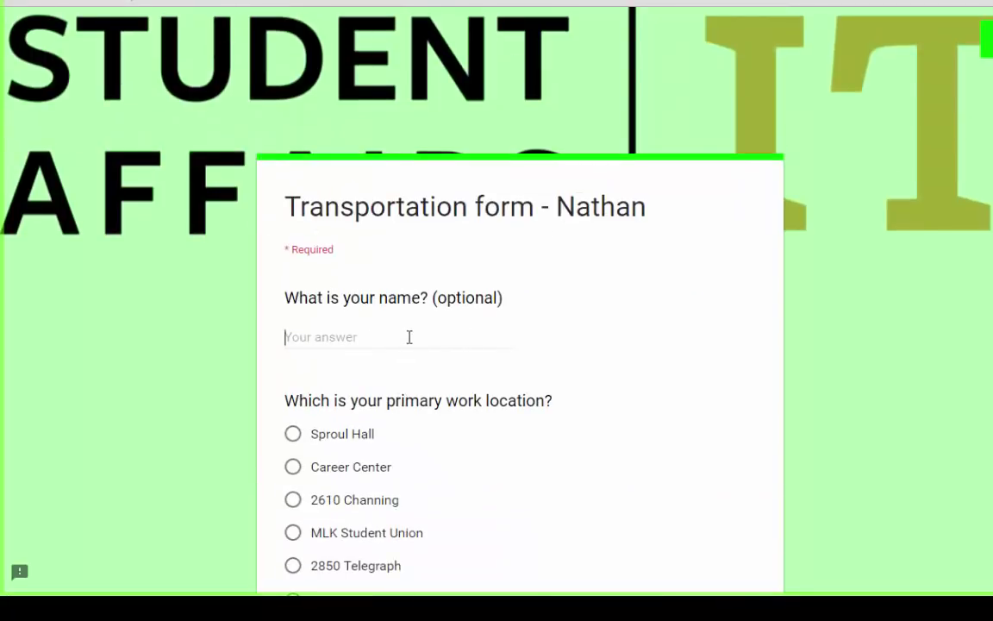
type("AN")
key("BackSpace")
key("BackSpace")
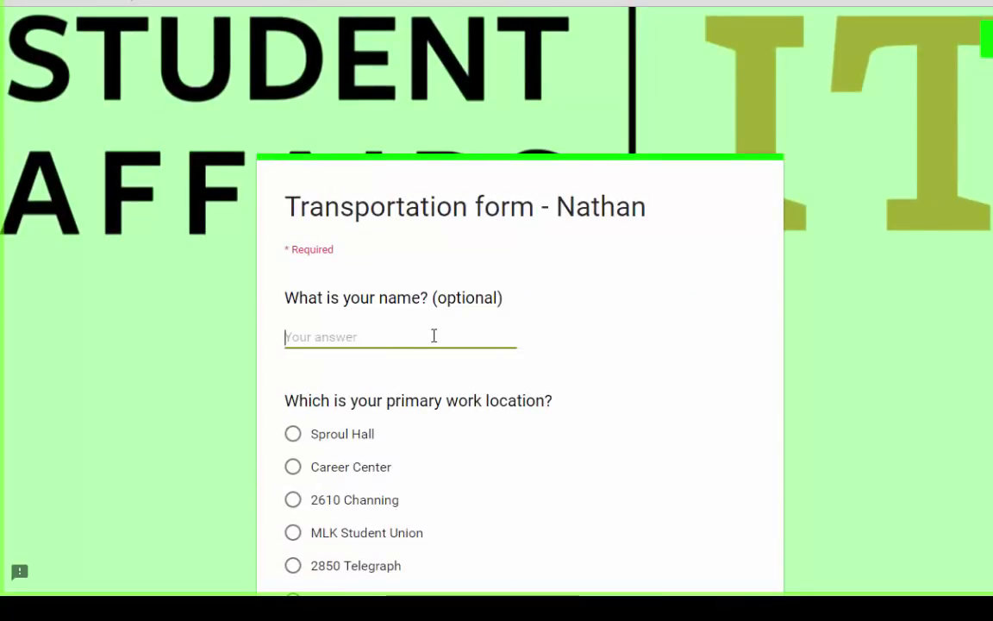
type("Nathan")
key("Tab")
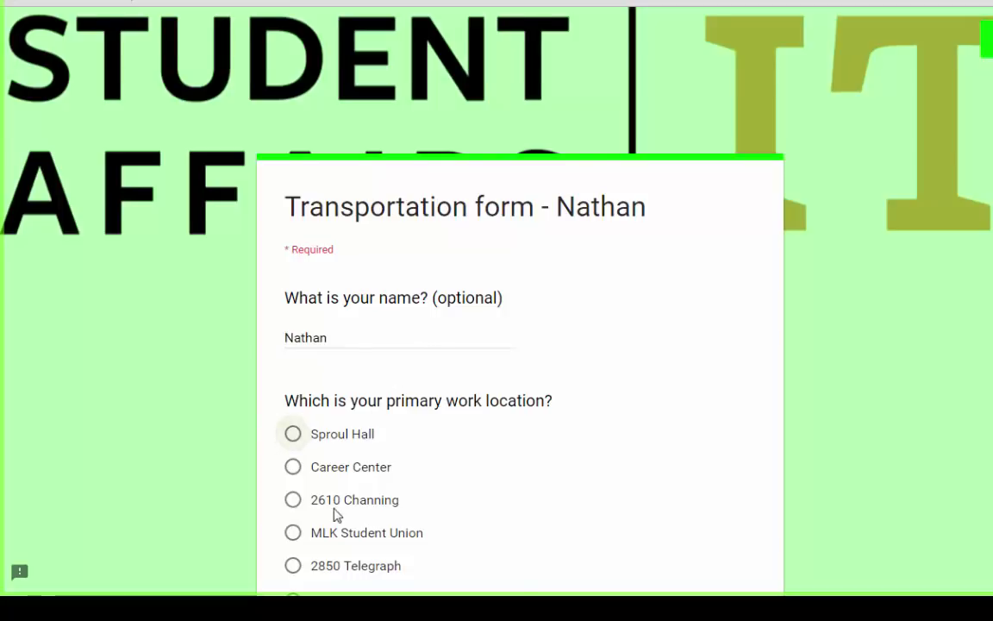
scroll(310, 448, "down", 2)
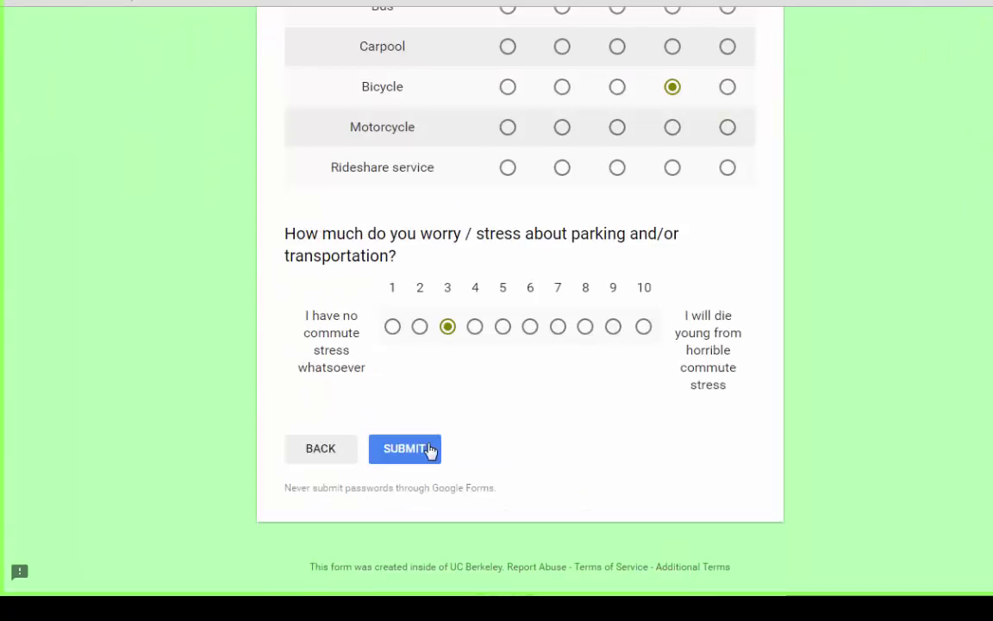
left_click(430, 449)
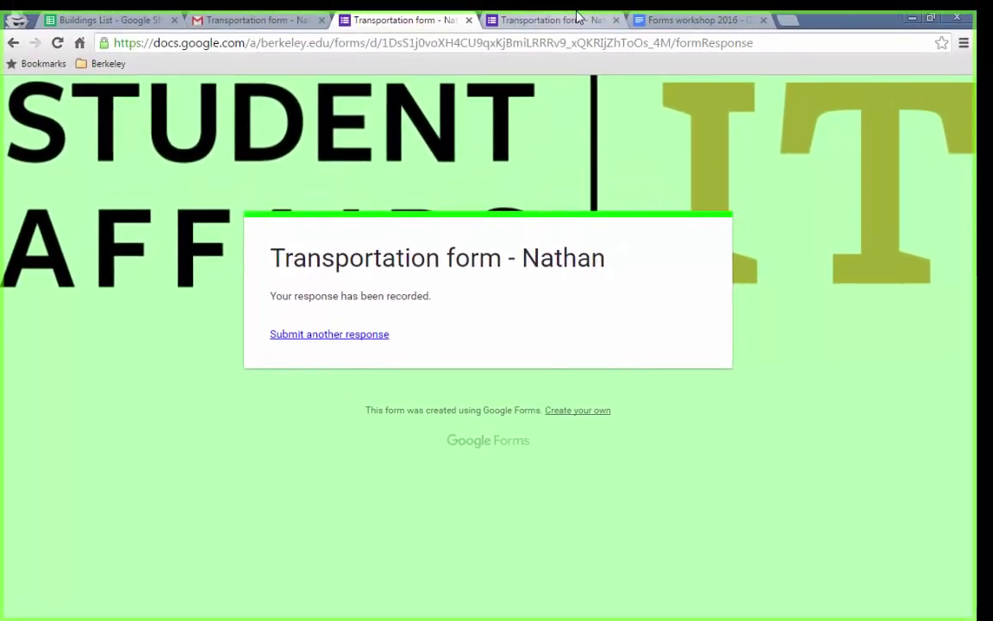
Close the submitted form page and examine the response summary for name and primary work location in the form editor.
left_click(469, 20)
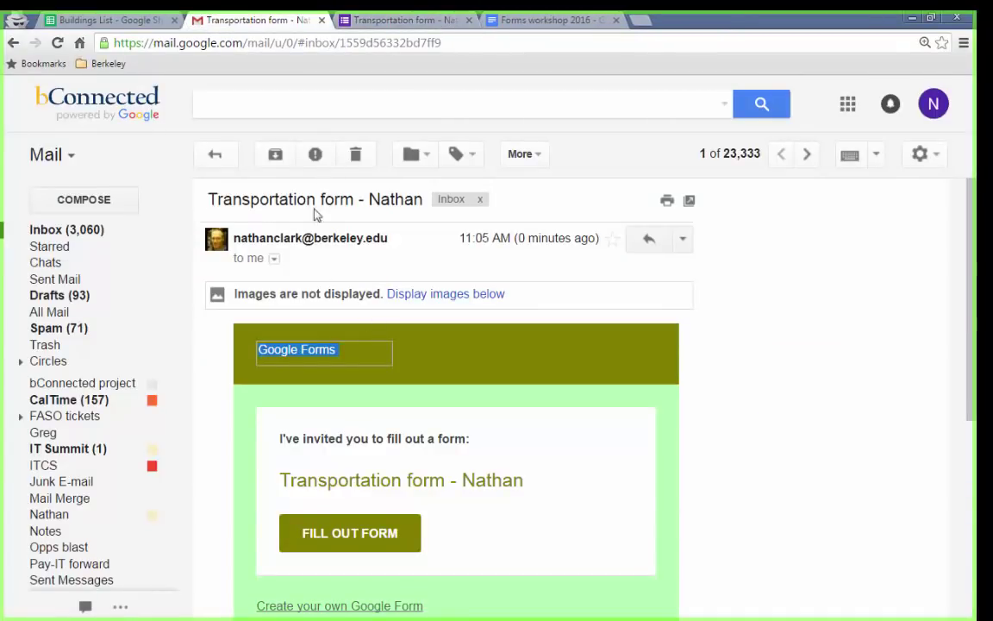
left_click(439, 17)
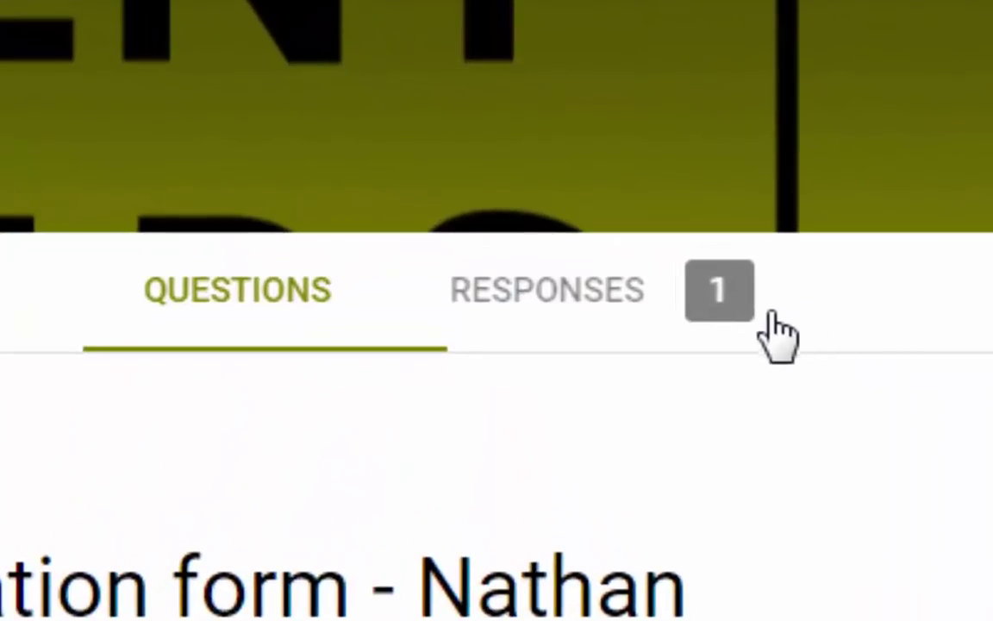
left_click(733, 315)
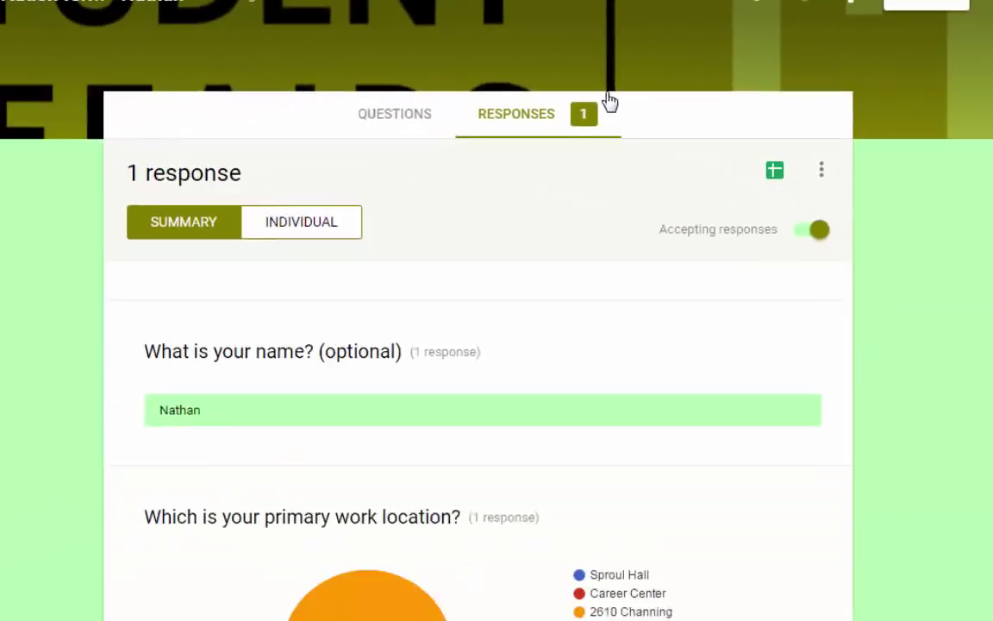
scroll(277, 498, "down", 2)
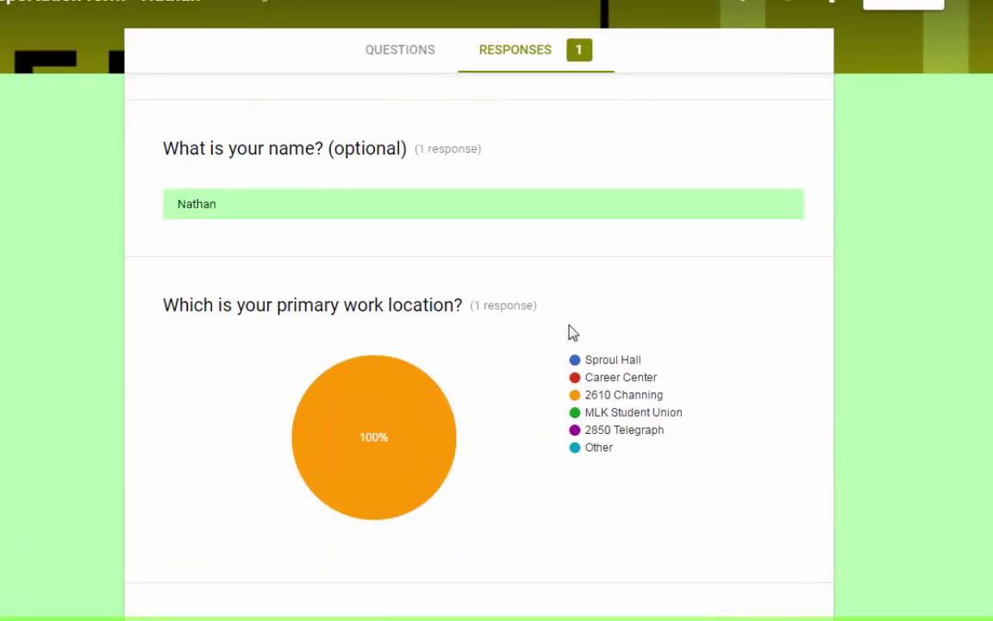
Create a new spreadsheet as the destination for the transportation form's responses, keeping the suggested title.
scroll(595, 363, "up", 2)
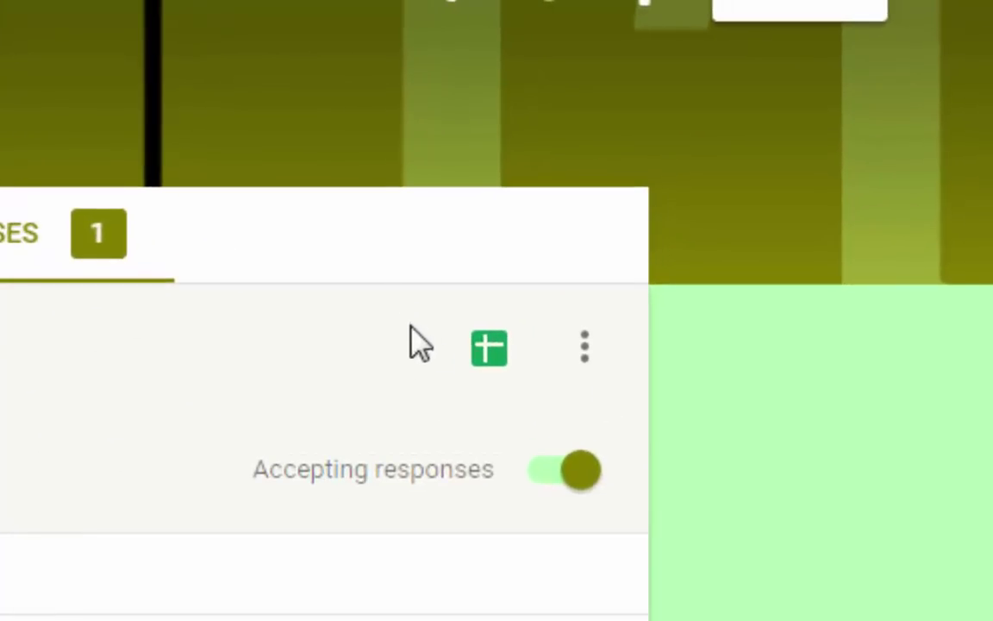
left_click(489, 349)
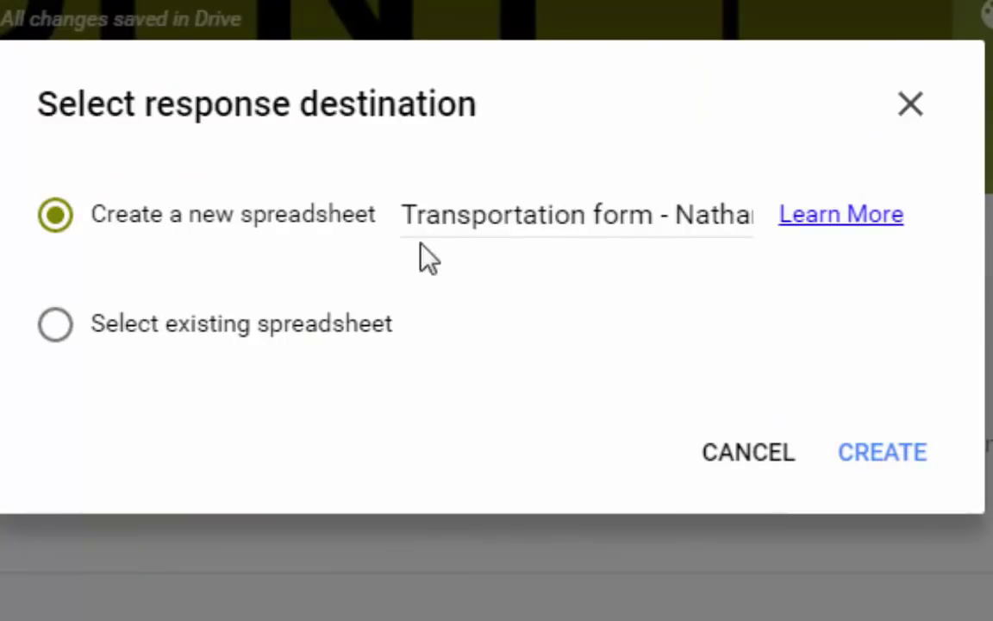
left_click(922, 455)
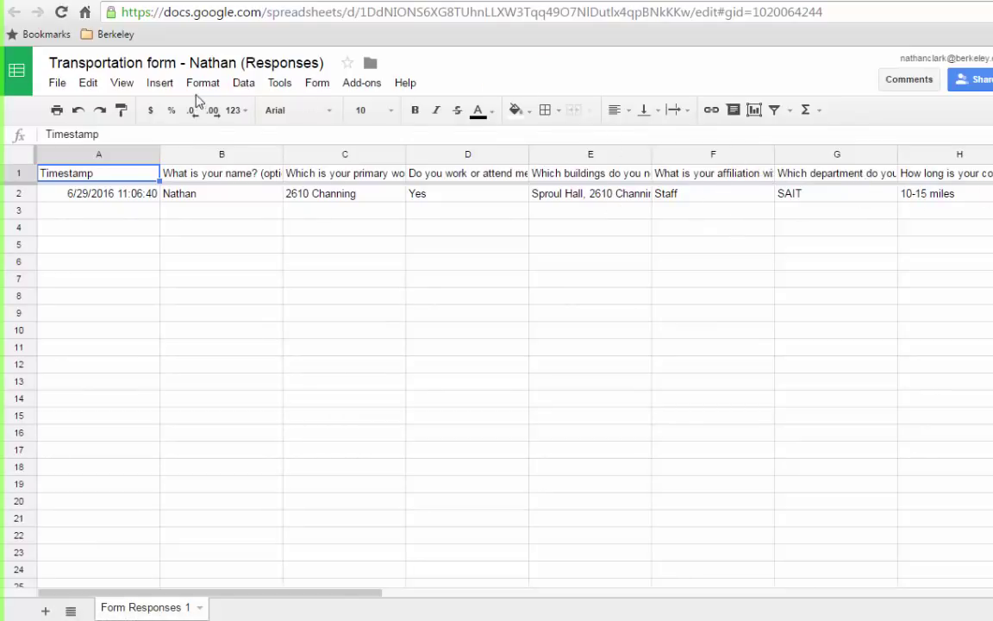
Set the response spreadsheet's notification rules to email right away when a user submits a form.
left_click(253, 90)
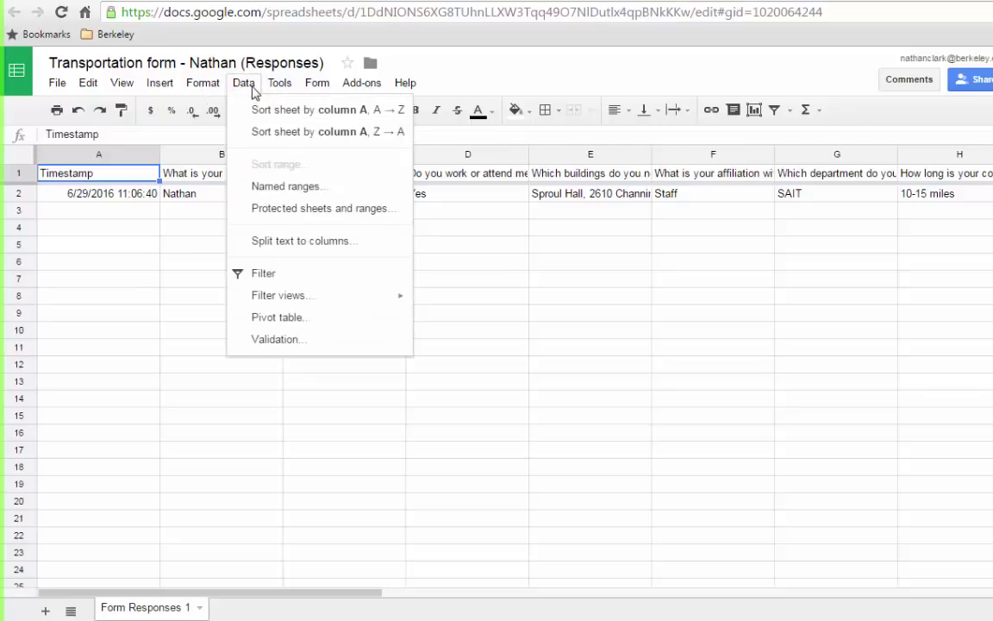
mouse_move(280, 84)
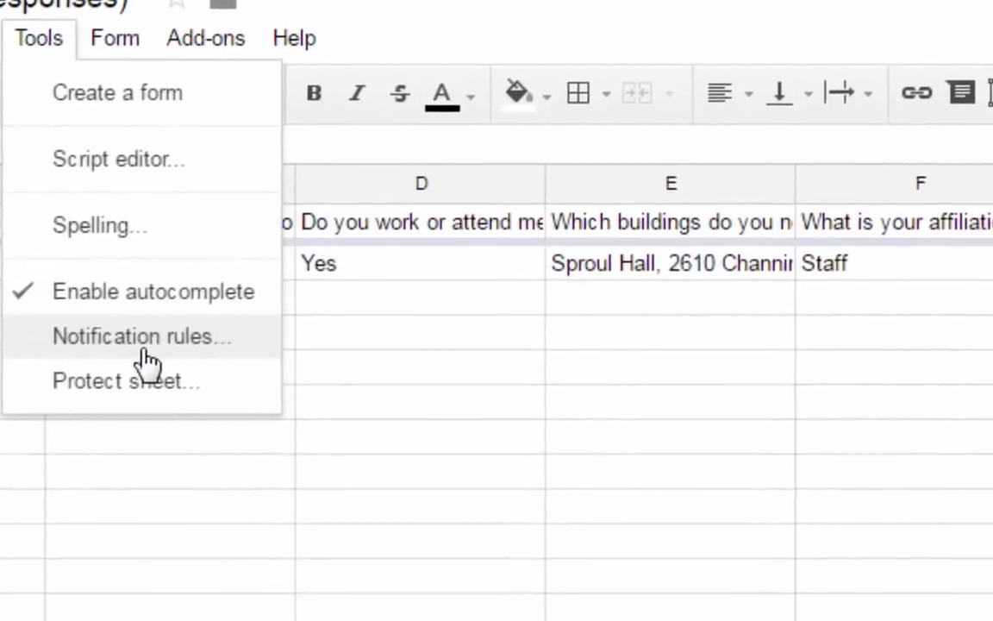
left_click(144, 468)
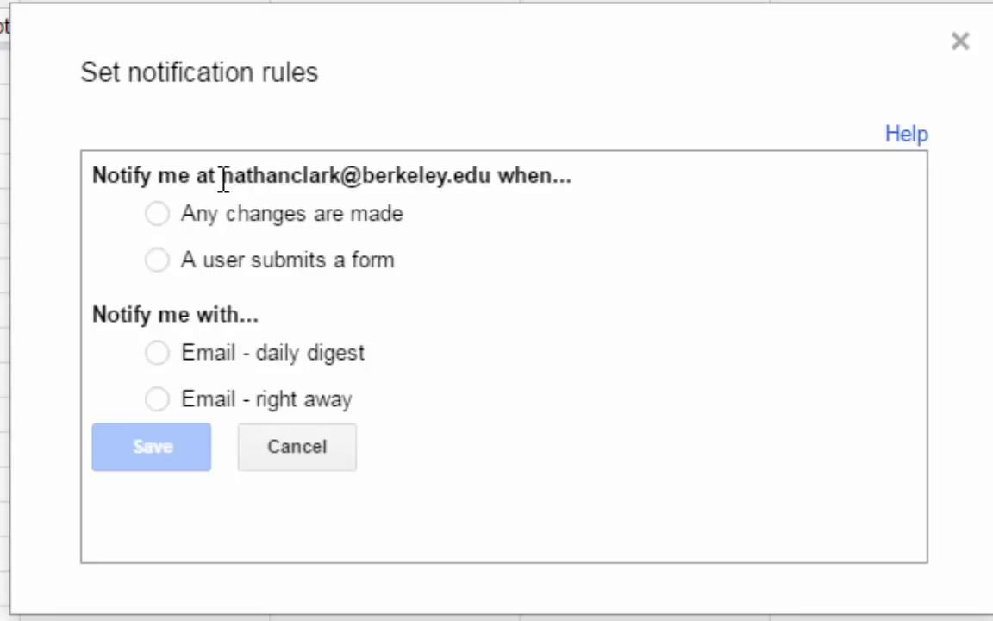
left_click(157, 261)
left_click(157, 401)
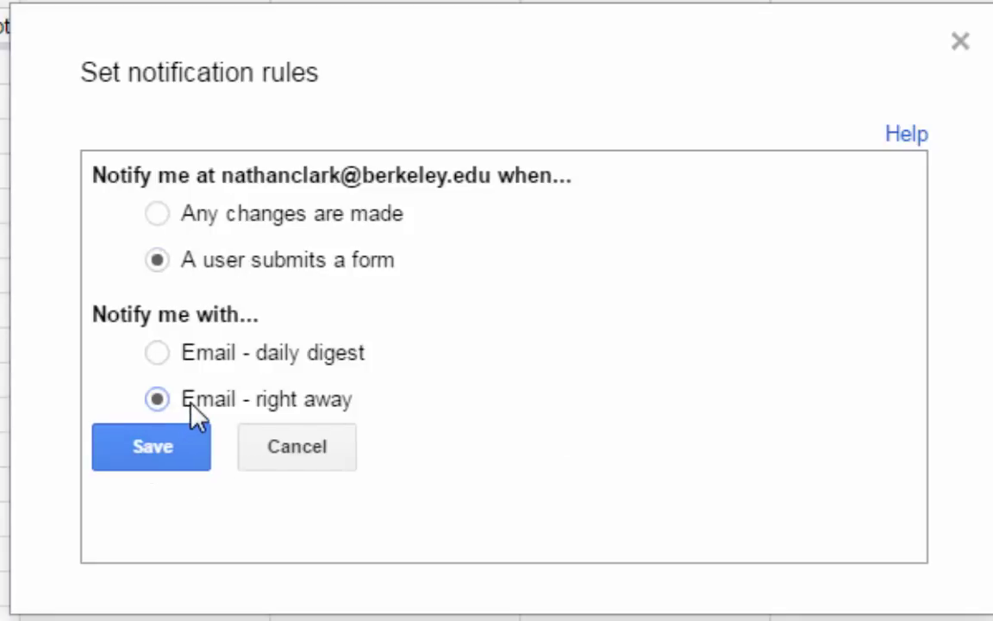
left_click(213, 443)
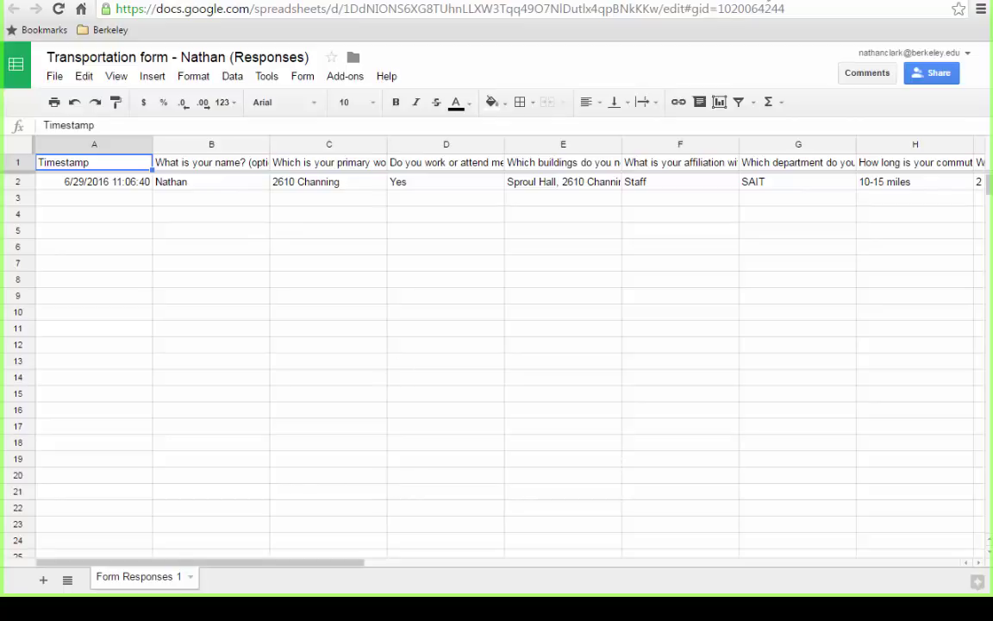
Switch to the Forms workshop 2016 outline and highlight the items "Specific individuals" and "Anyone with the link" in turn.
key("ctrl+Tab")
left_click(349, 305)
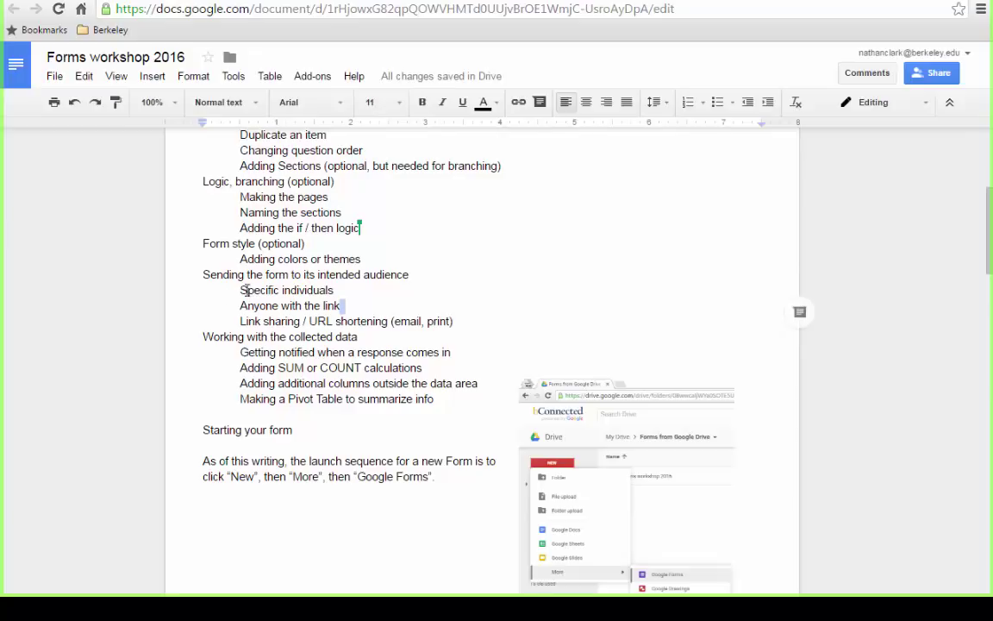
left_click_drag(242, 294, 381, 289)
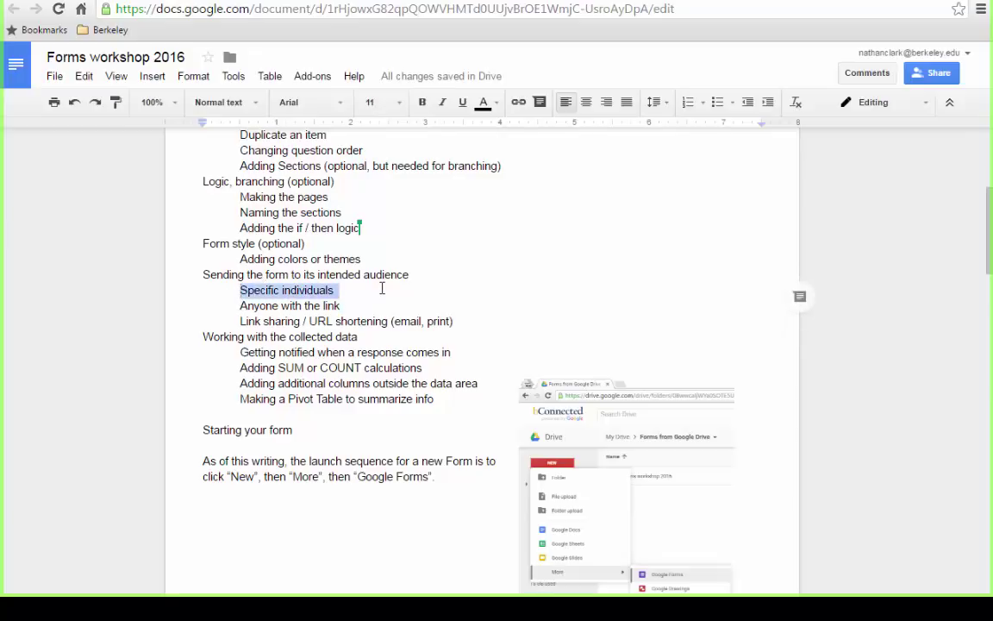
left_click_drag(243, 291, 386, 293)
left_click(345, 306)
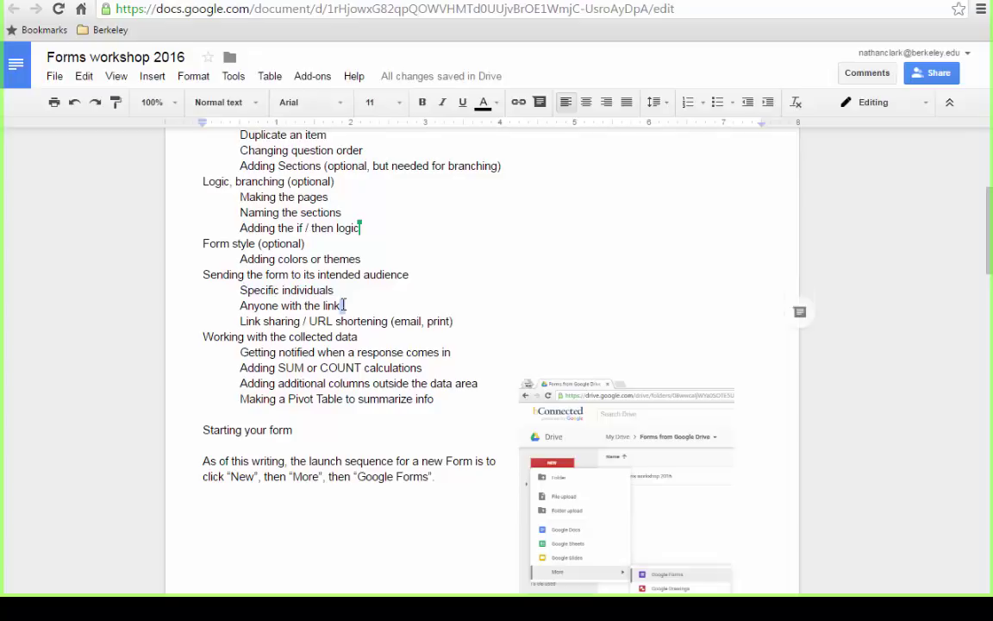
left_click_drag(241, 306, 358, 305)
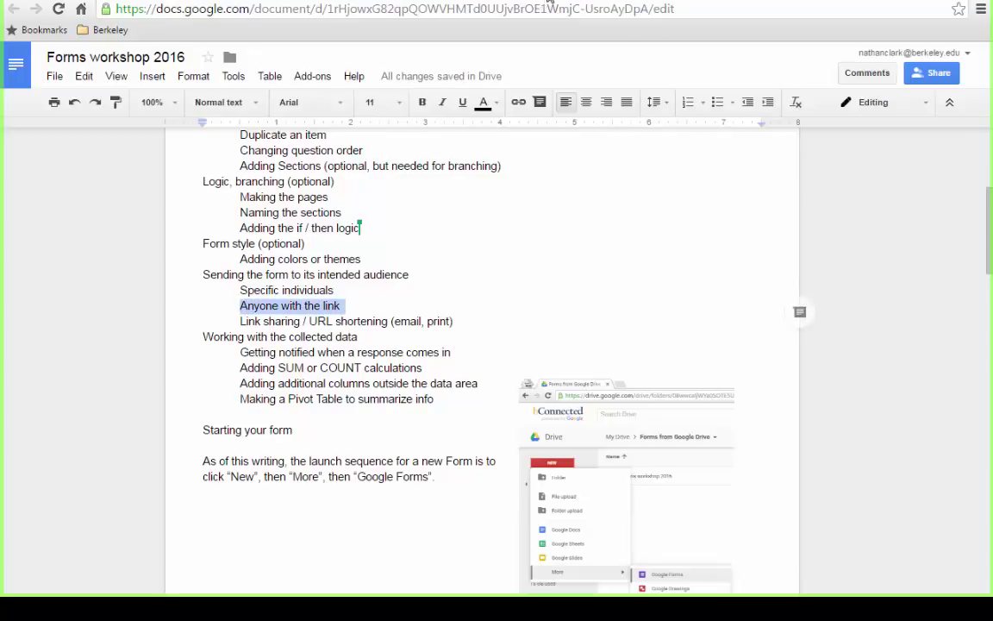
Return to the transportation form editor and copy the form's full link from its sending options.
left_click(548, 2)
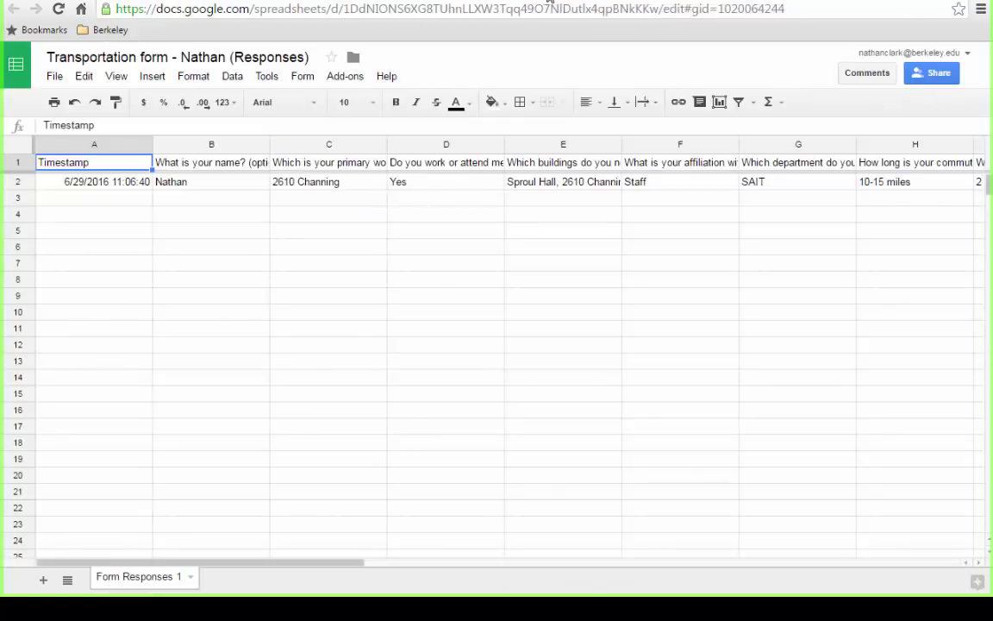
left_click(437, 2)
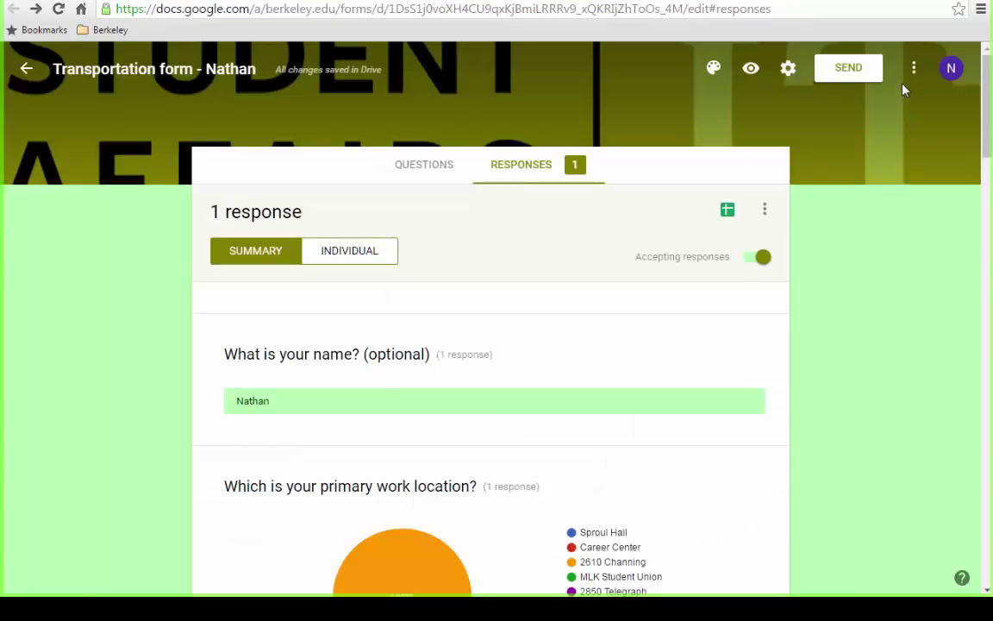
left_click(845, 83)
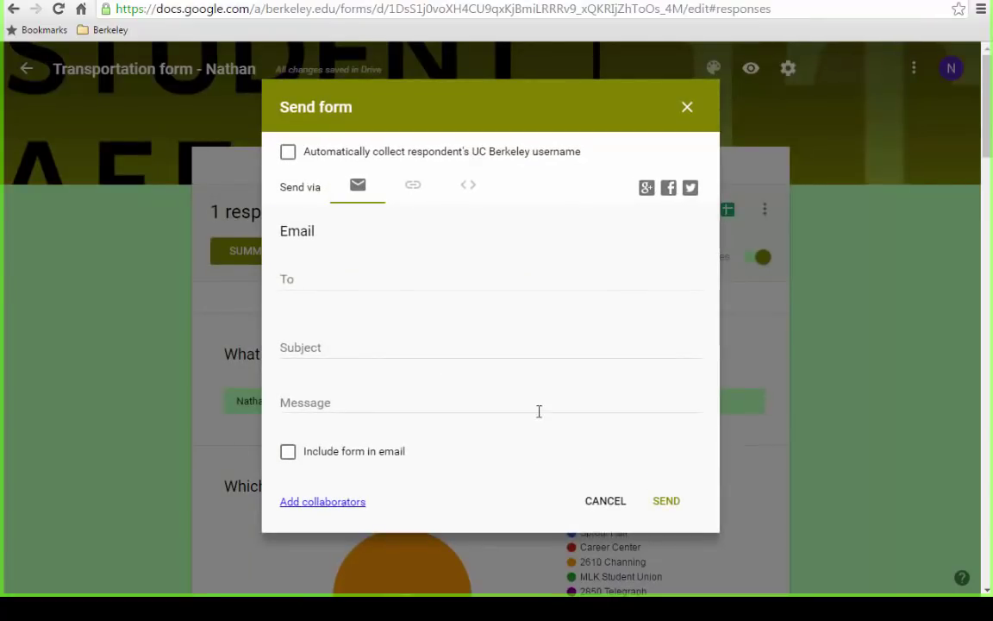
left_click(413, 190)
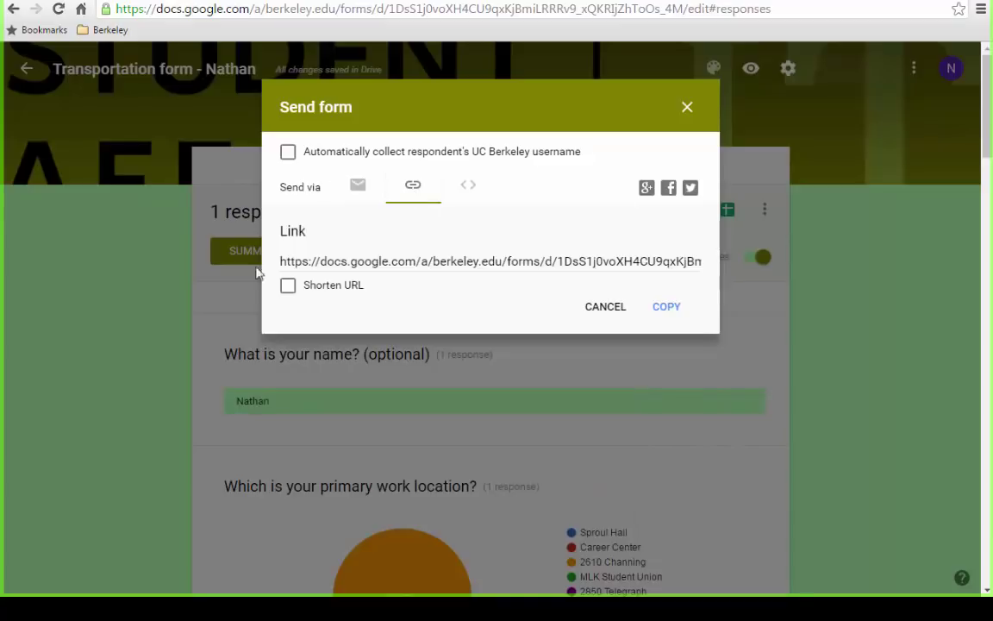
left_click(664, 312)
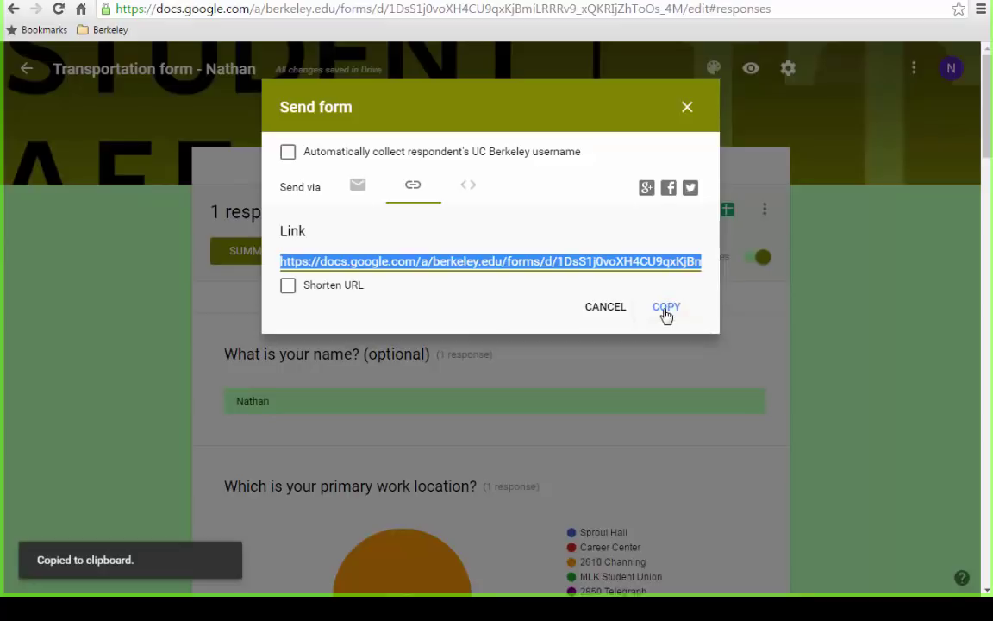
Look at the form's HTML embed option, and try out URL shortening on the form link before restoring the full link.
left_click(472, 188)
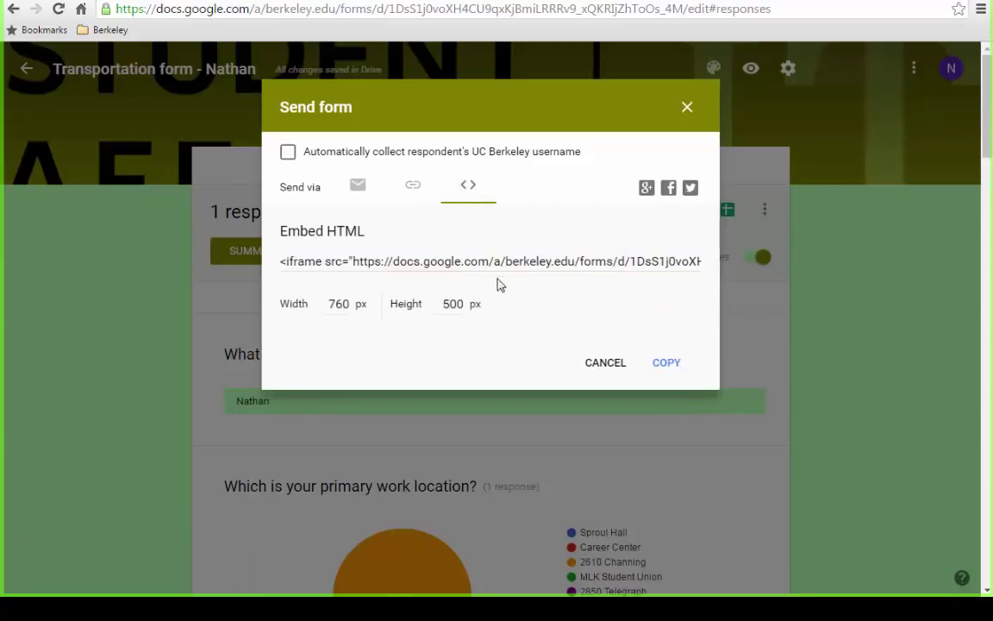
left_click(413, 189)
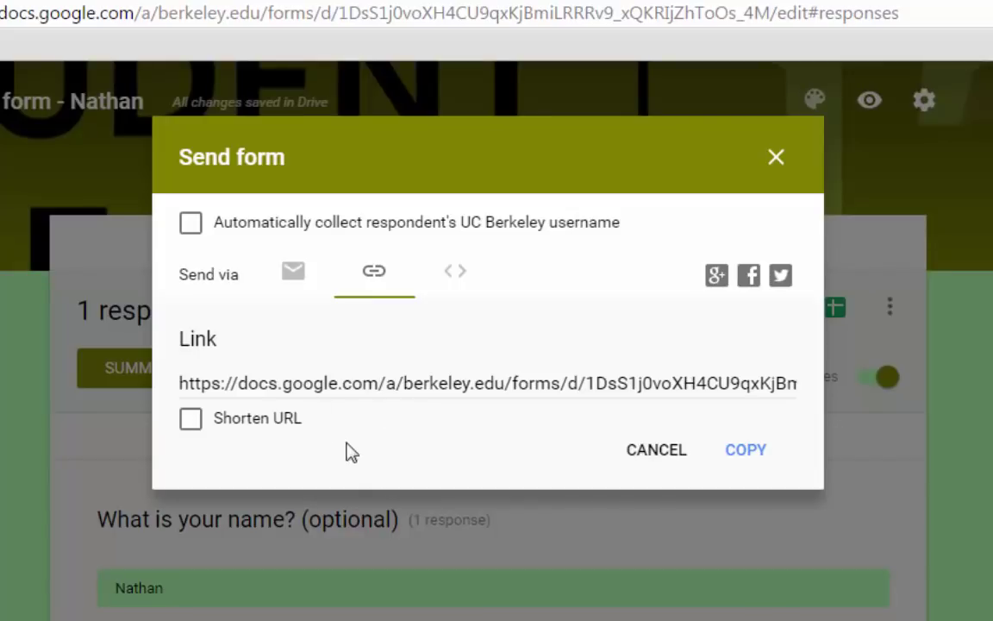
left_click(190, 420)
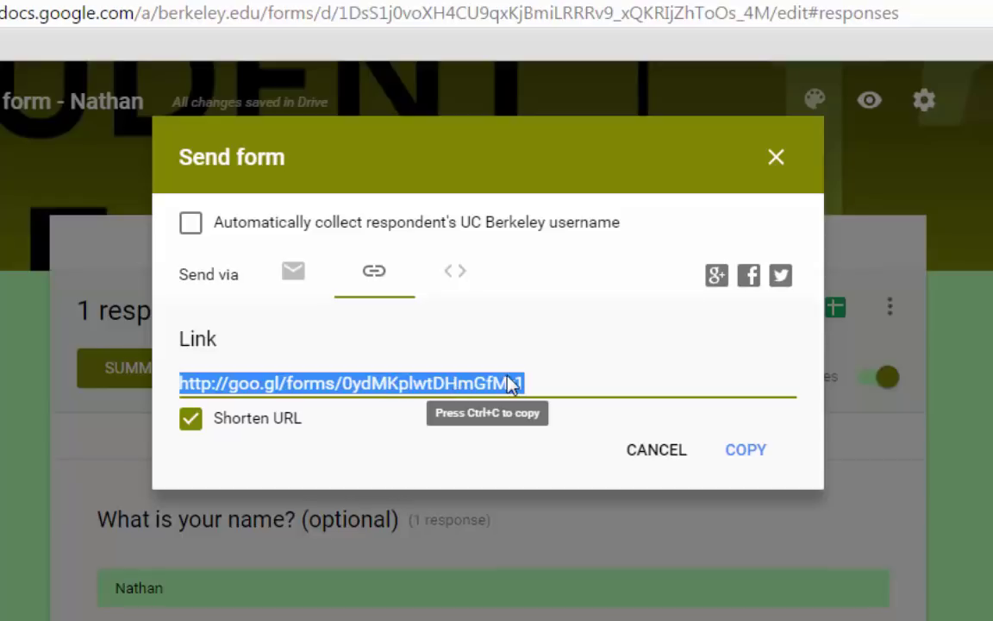
left_click(190, 420)
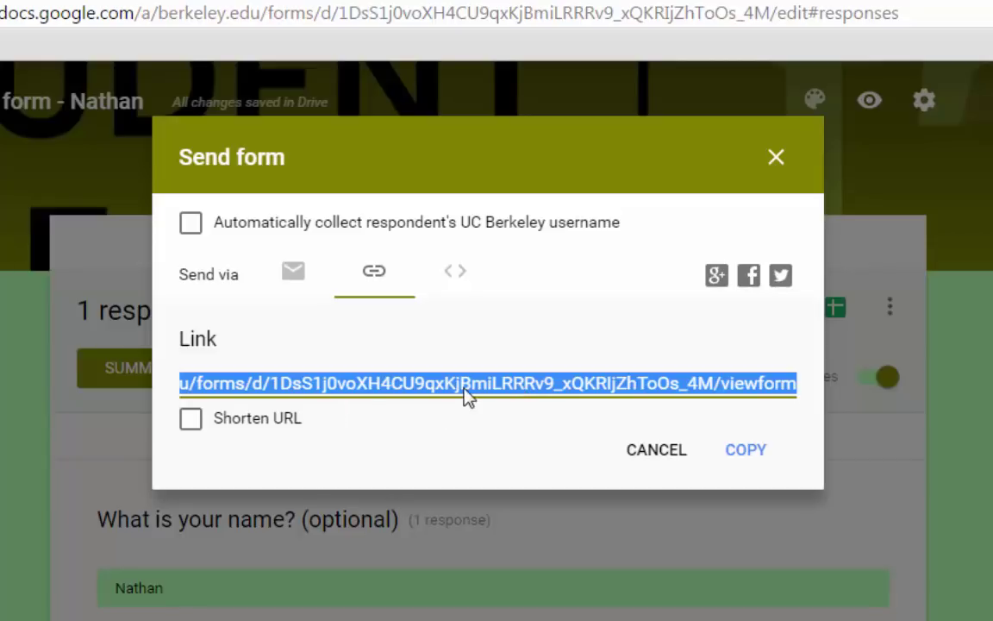
Copy the full form link and paste it into a new Gmail message with the subject "form".
left_click(750, 453)
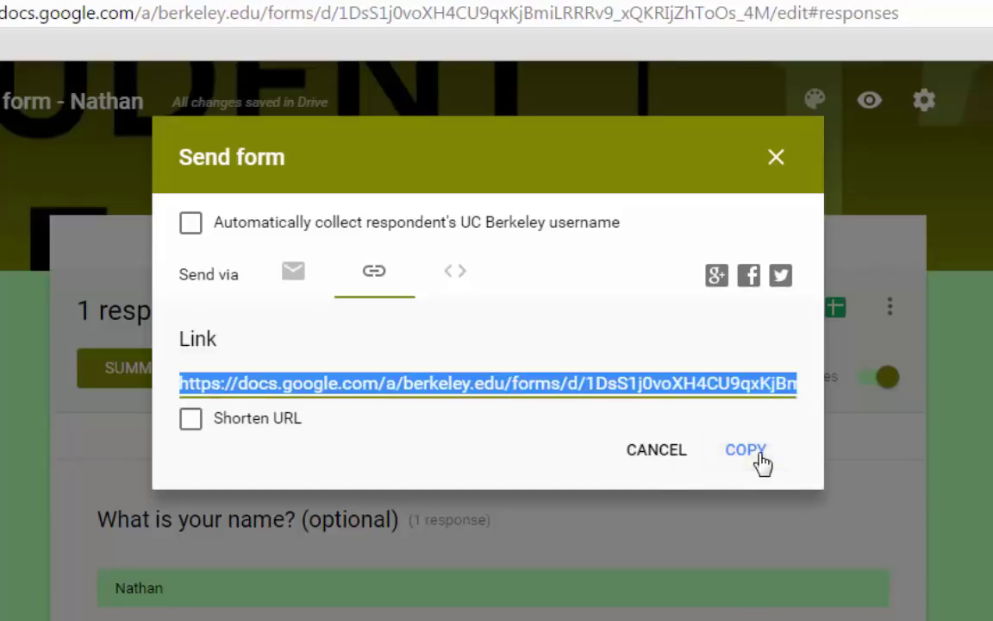
left_click(776, 162)
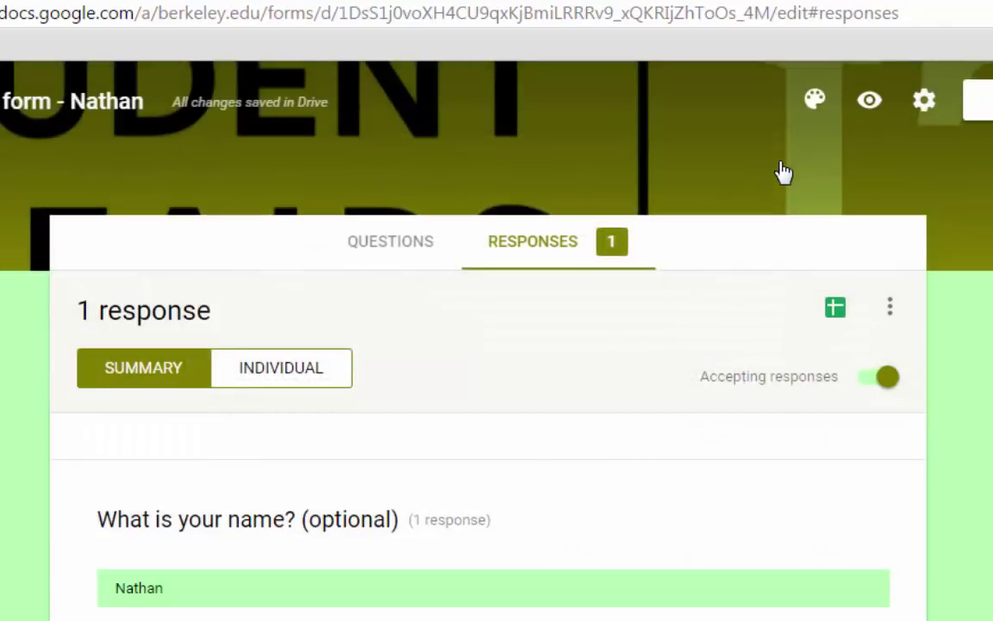
left_click(421, 248)
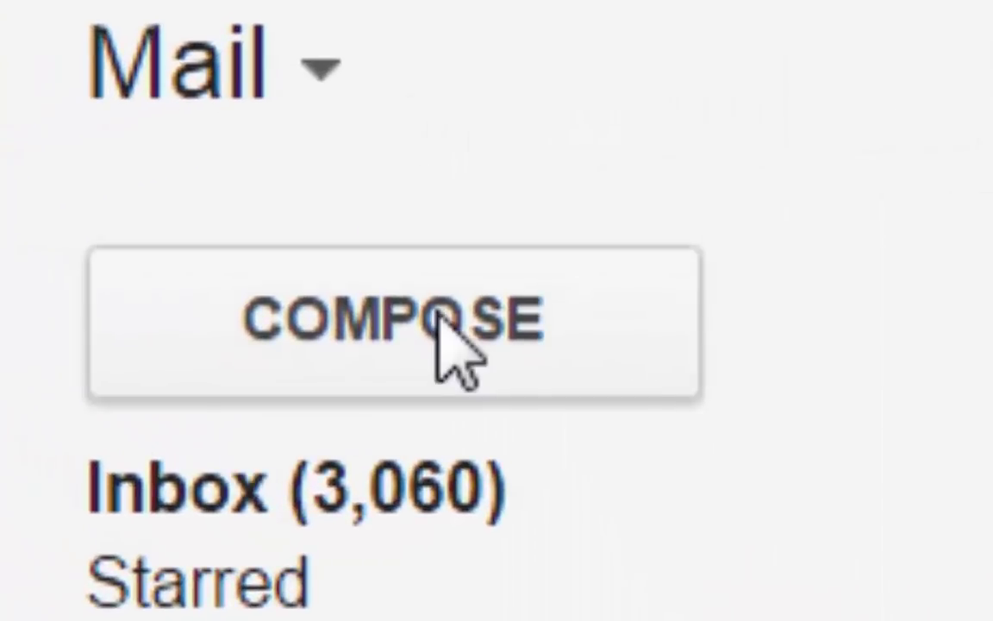
left_click(447, 345)
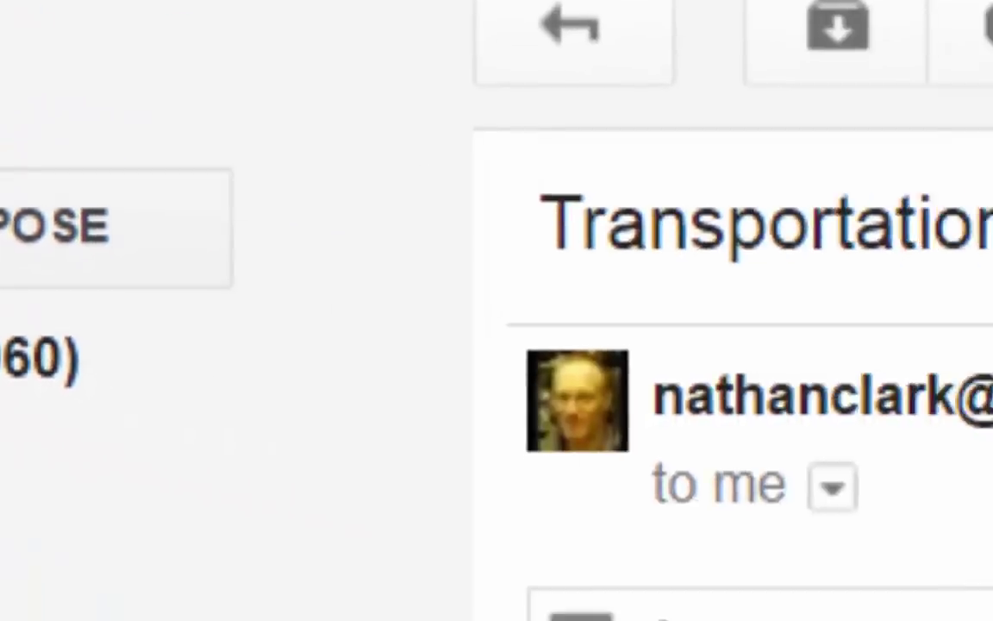
left_click(676, 345)
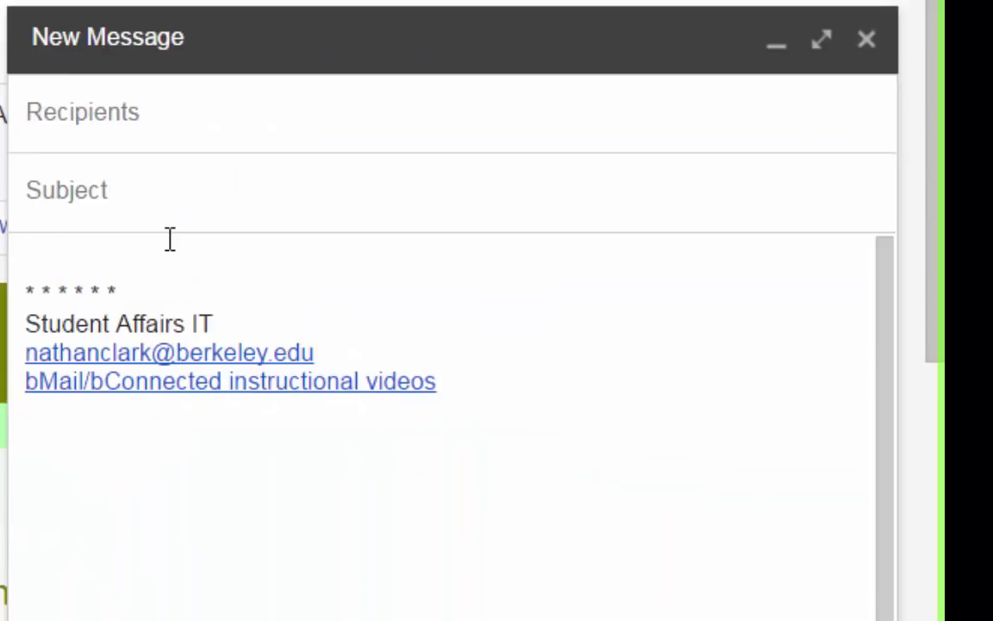
type("form")
key("Tab")
key("ctrl+v")
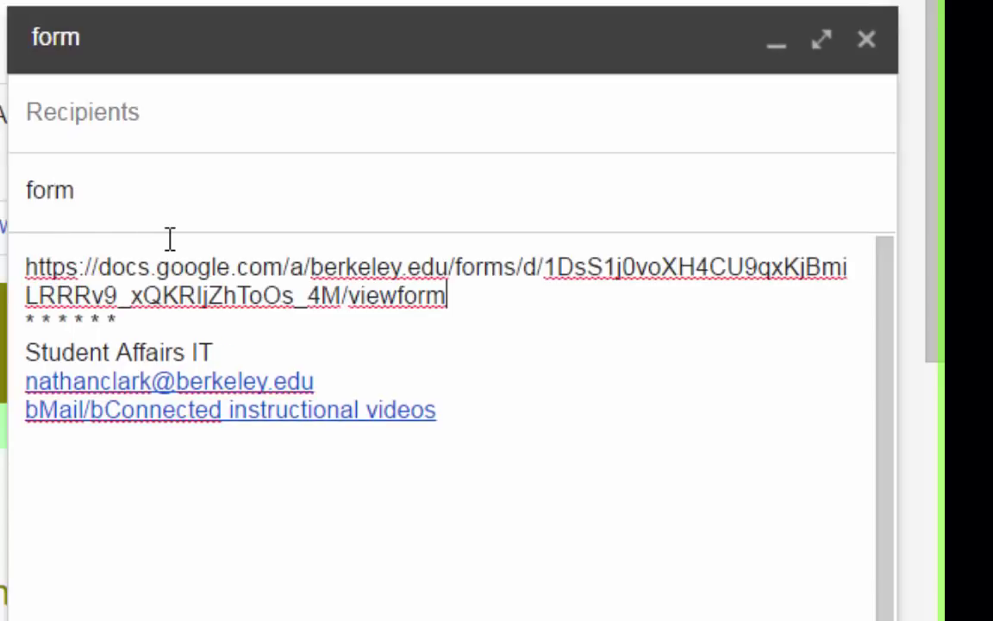
key("Return")
key("Return")
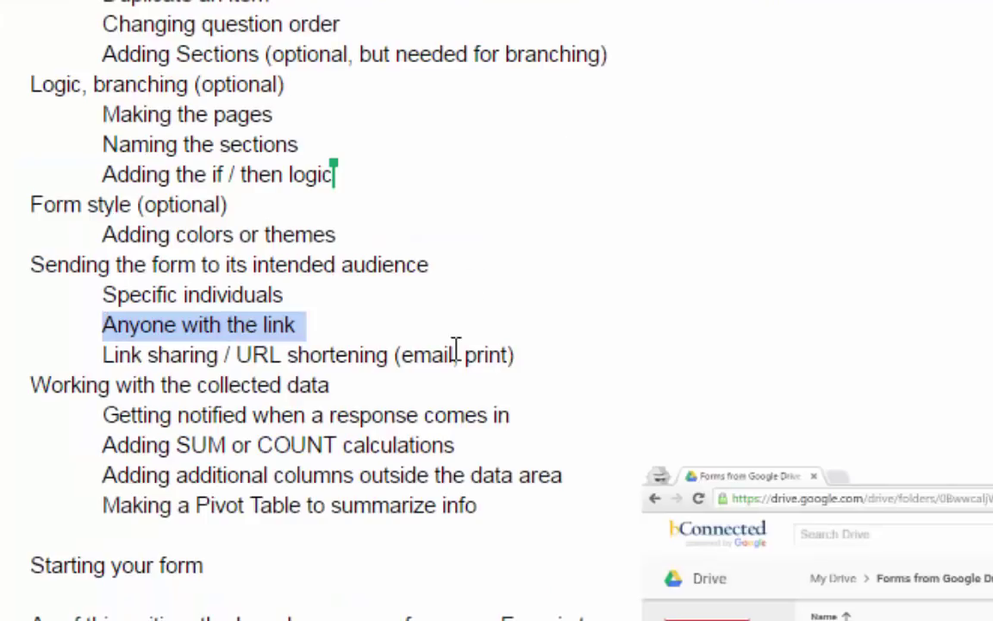
Go back to the workshop outline and highlight "URL shortening" under sending the form to its intended audience.
left_click(455, 351)
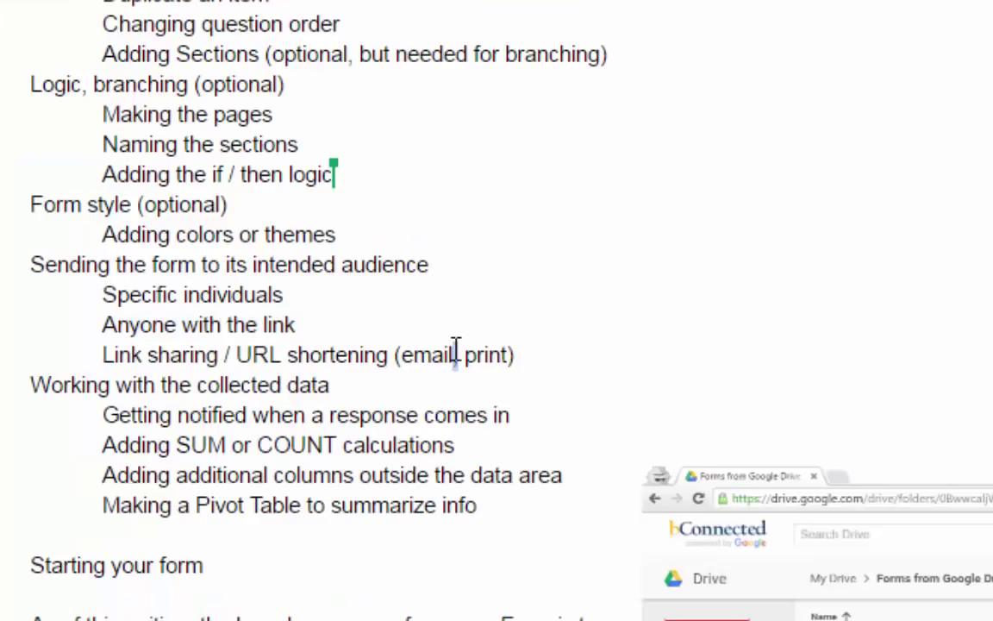
left_click_drag(525, 349, 355, 362)
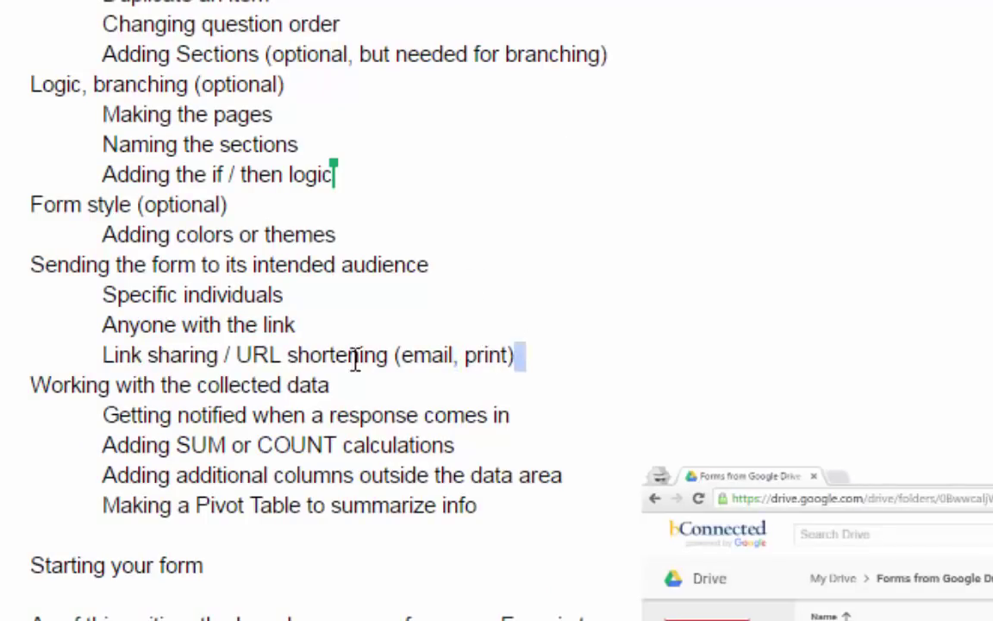
left_click_drag(244, 349, 388, 347)
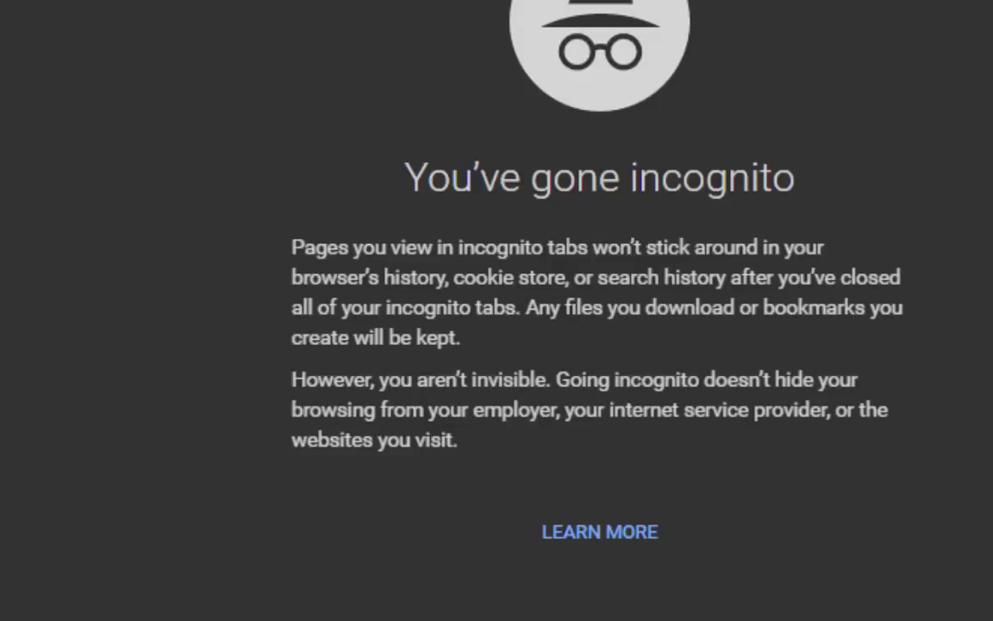
Open tinyurl.com in a new tab and look at its long URL and custom alias fields.
type("tinyurl.c")
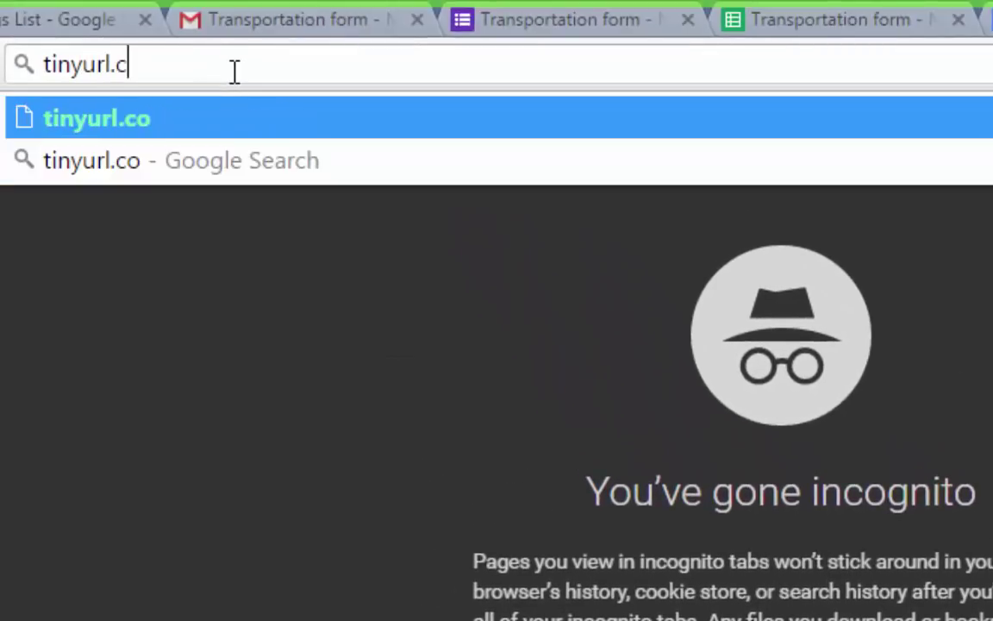
type("m")
key("Return")
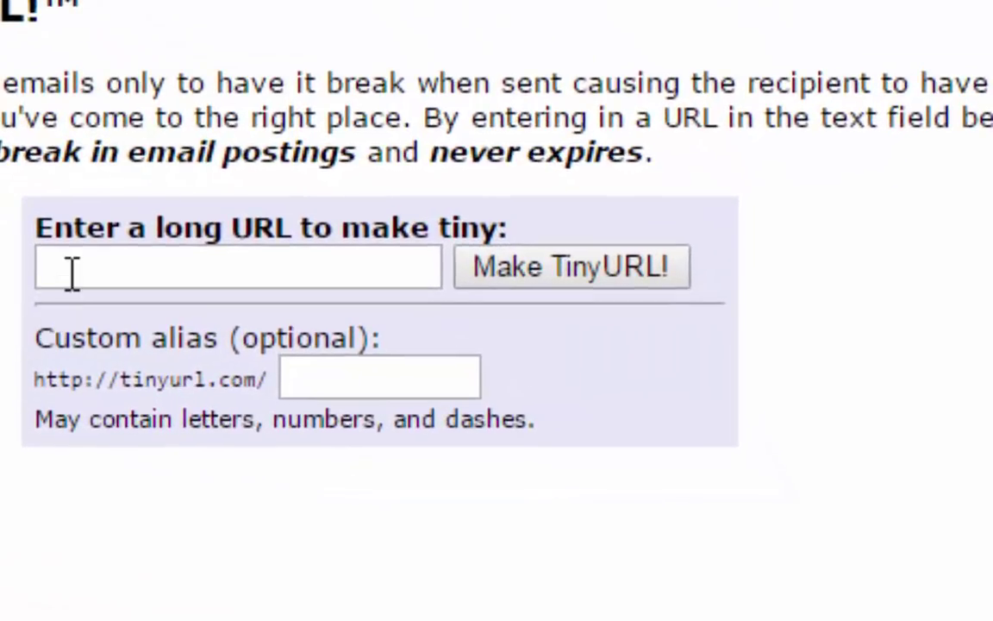
left_click(480, 427)
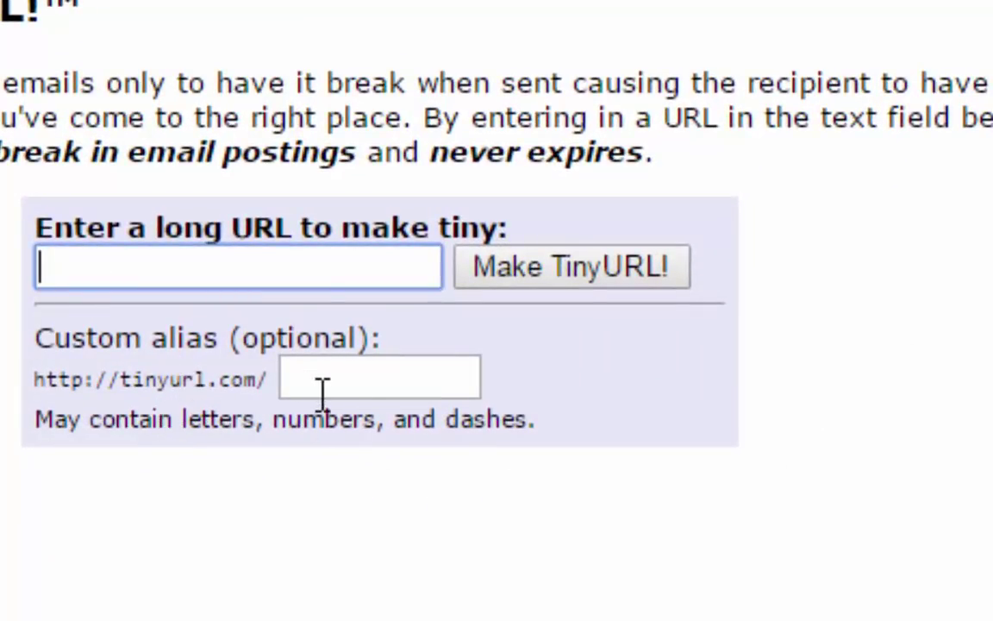
left_click(369, 375)
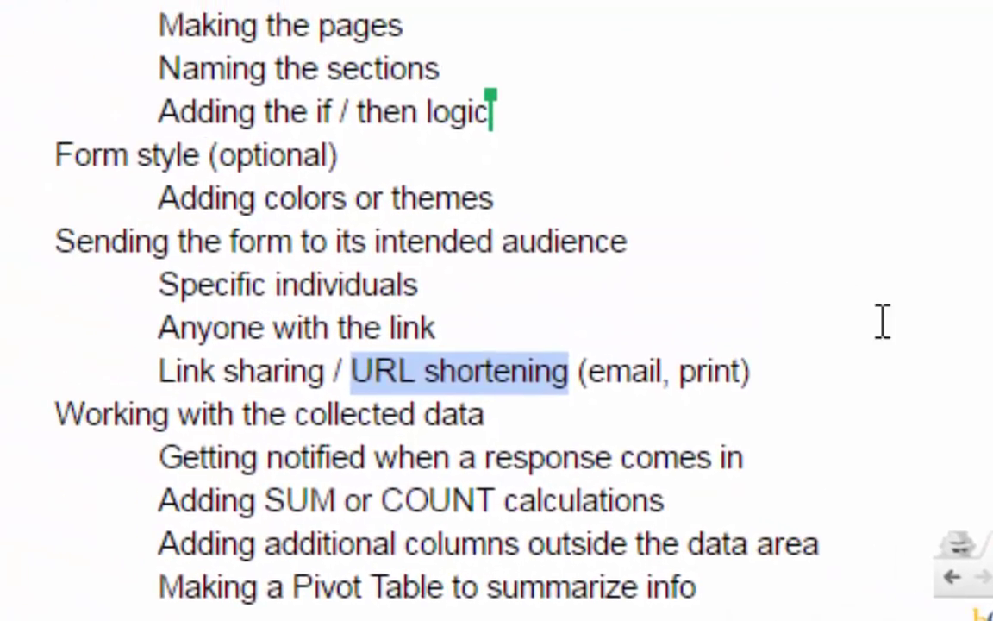
Highlight the words "print" and "email" beside URL shortening in the workshop outline.
double_click(778, 281)
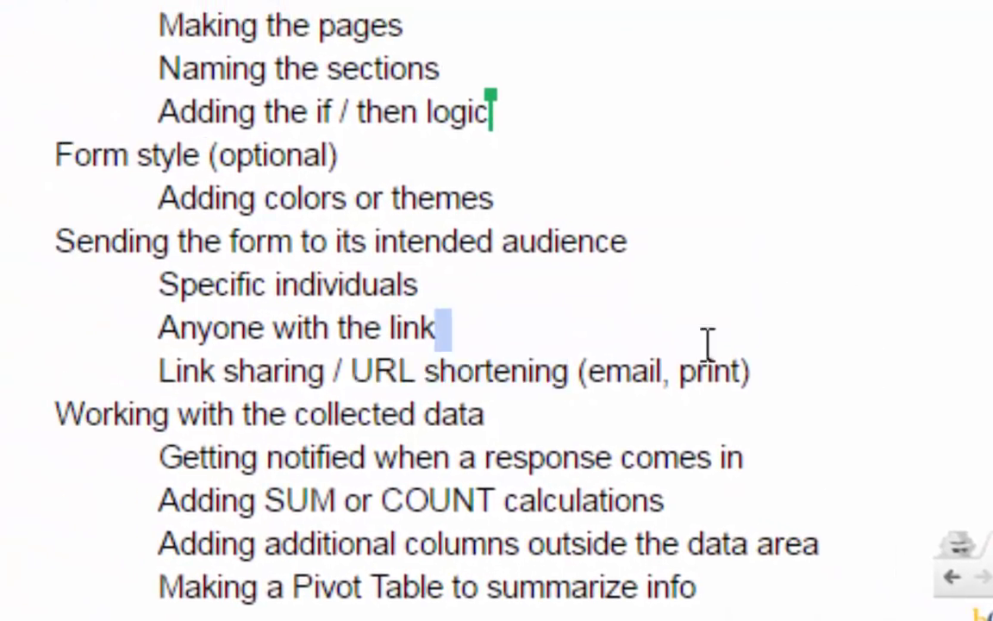
double_click(499, 373)
double_click(711, 370)
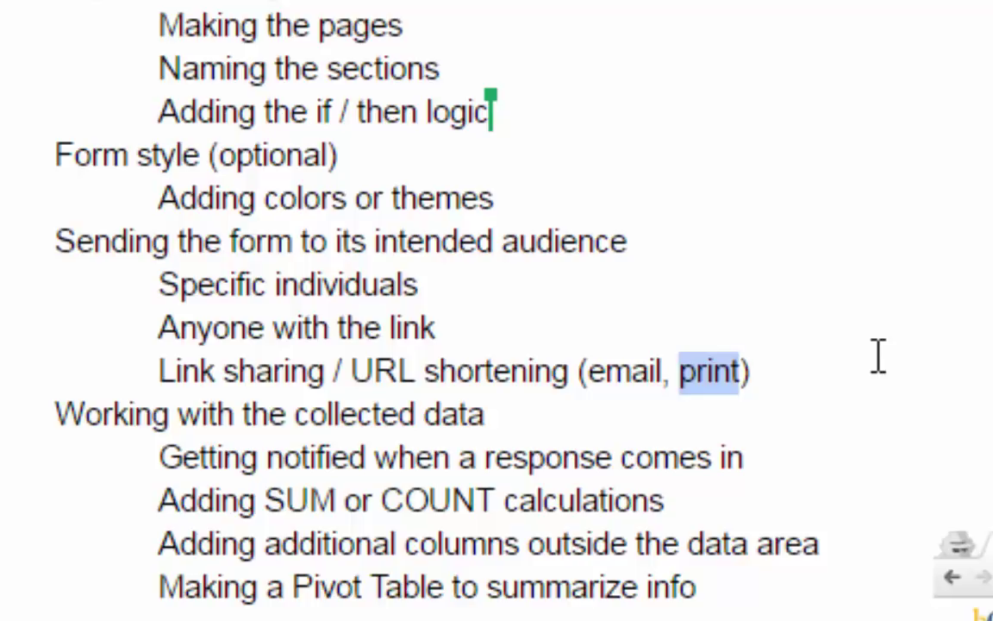
left_click(611, 370)
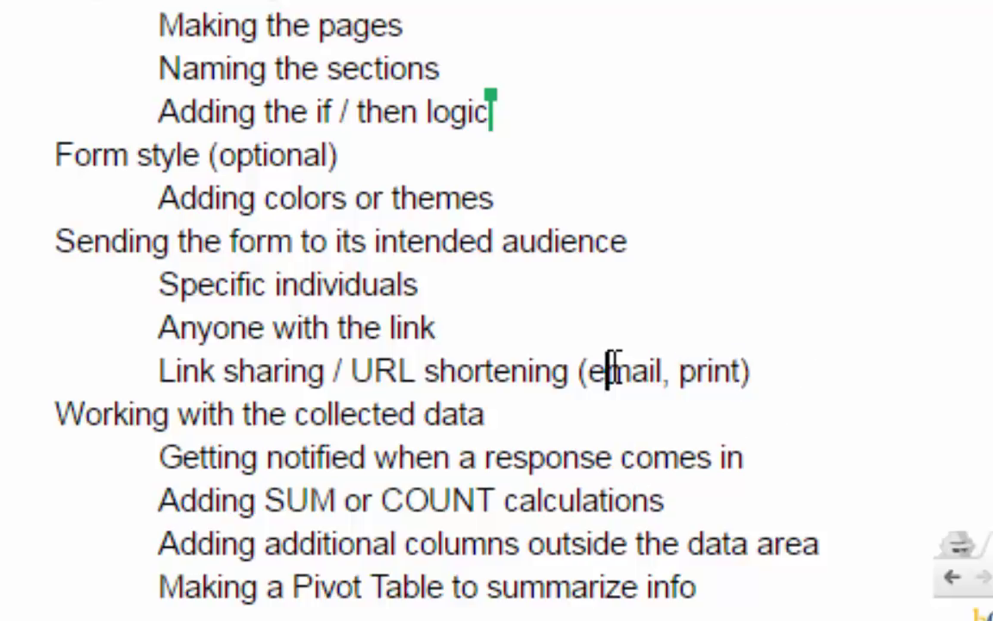
double_click(610, 371)
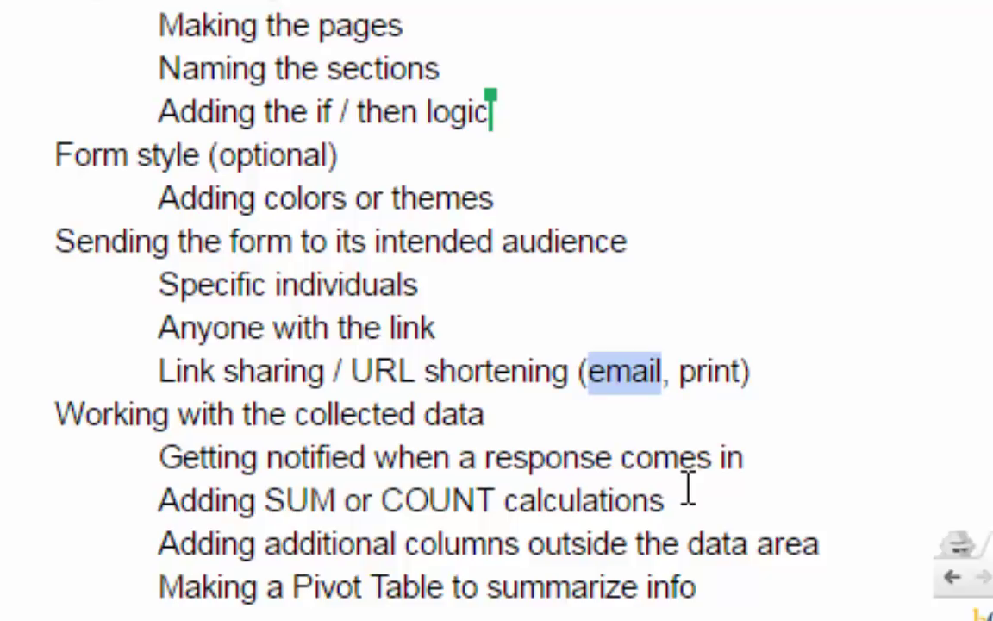
left_click_drag(809, 412, 880, 443)
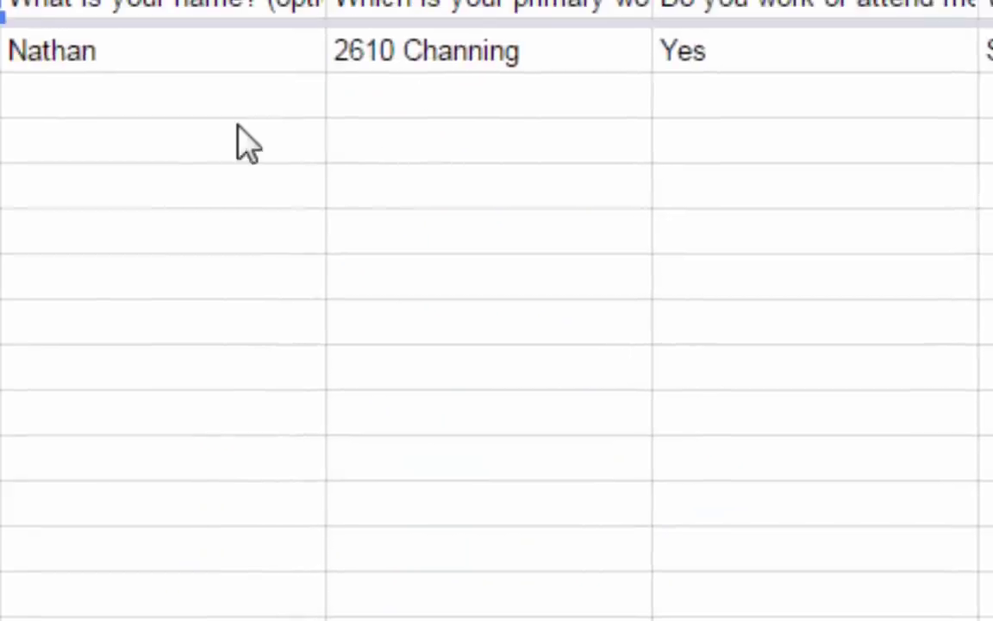
Switch to the Pick a Computer Class (Responses) spreadsheet and insert a blank row above the header row.
left_click(244, 144)
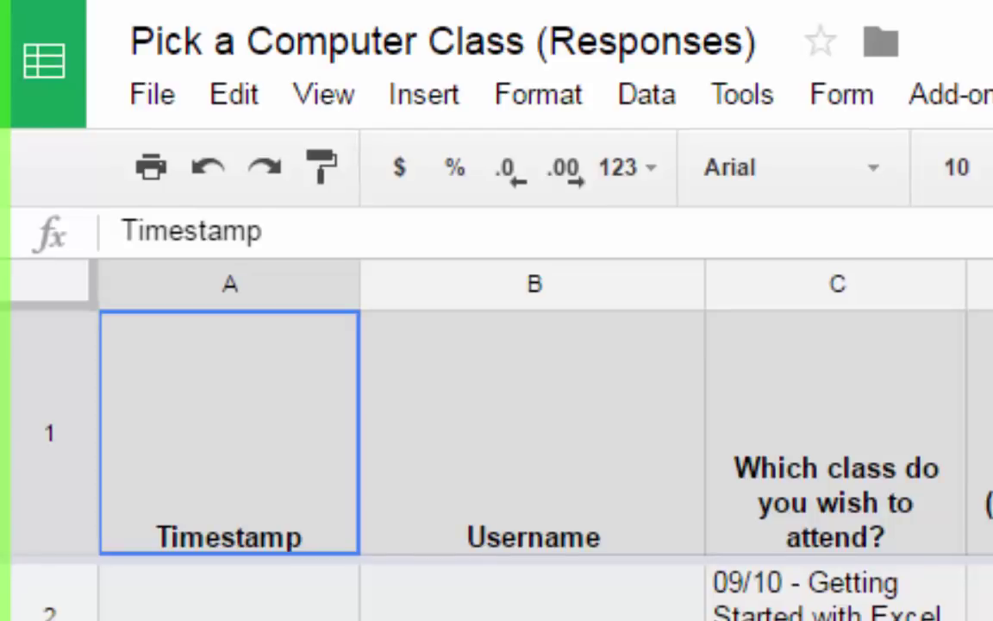
left_click(210, 598)
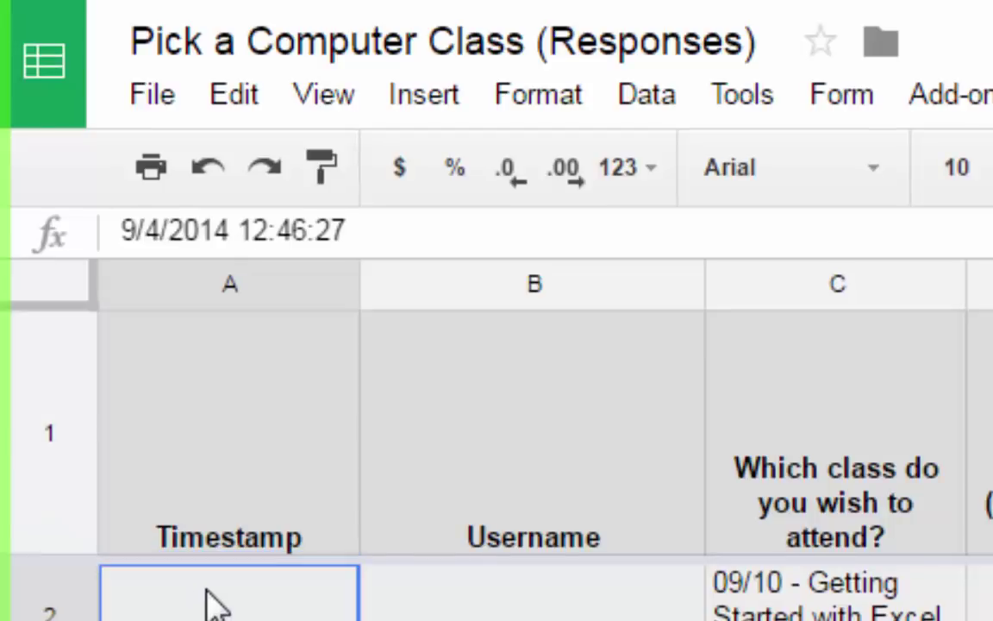
left_click(39, 449)
right_click(39, 448)
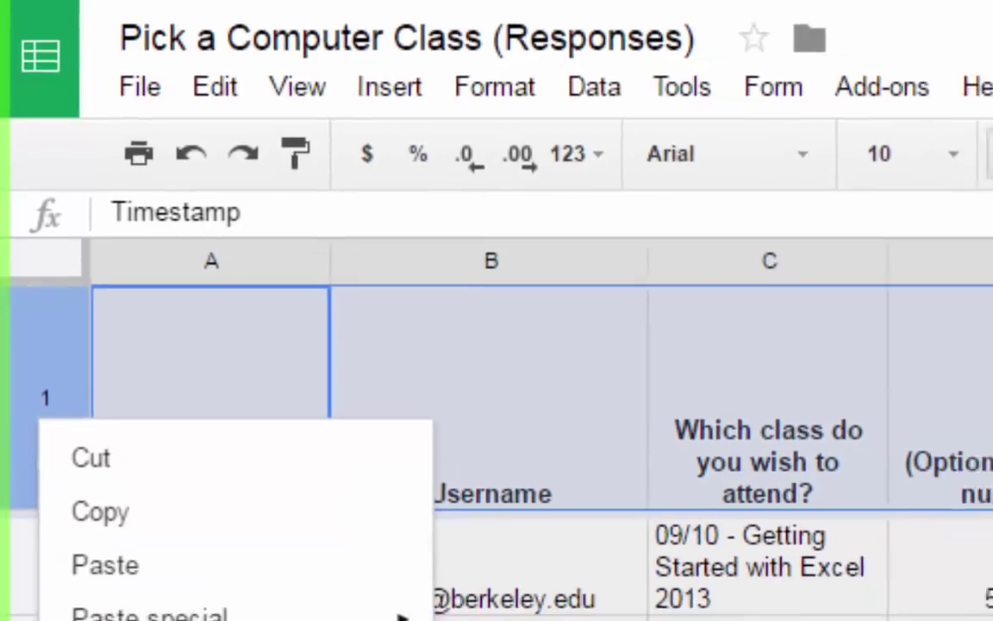
left_click(133, 617)
left_click(707, 436)
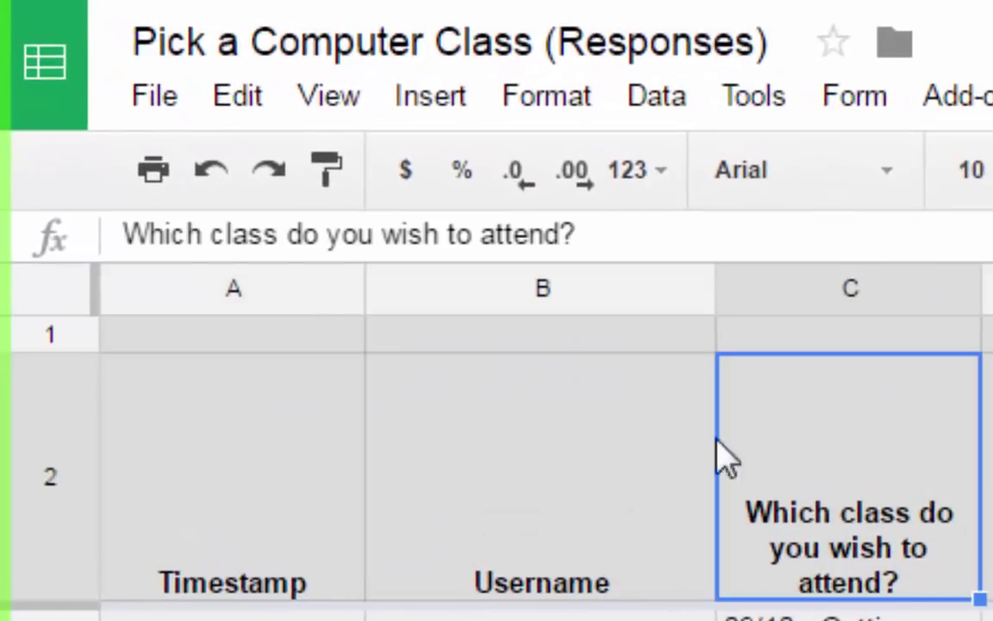
Enter the formula =counta(C3:C300) in cell C1, above the class choice heading, to count the responses.
left_click(321, 340)
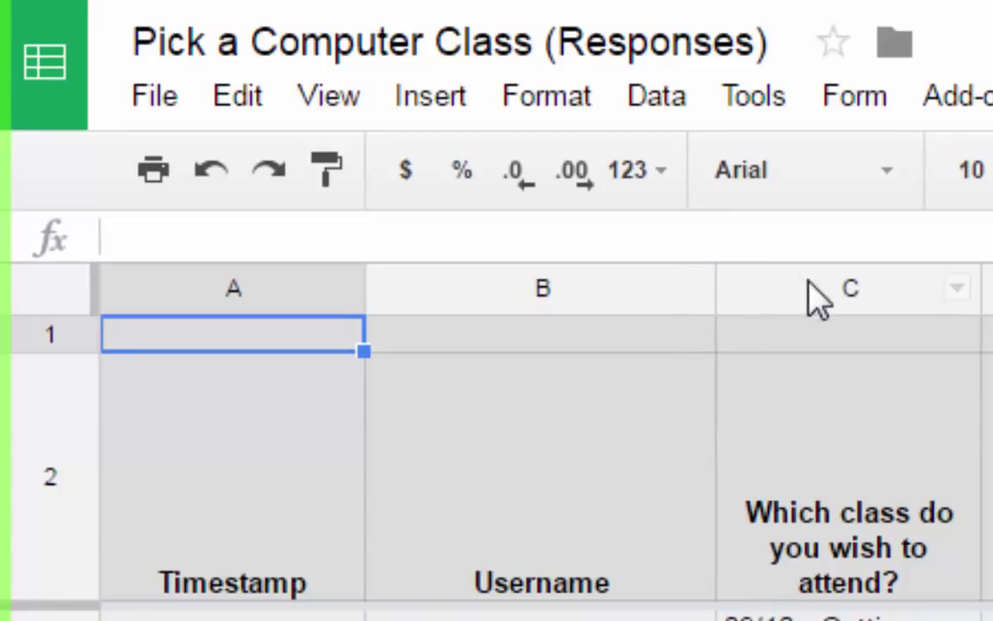
left_click(844, 338)
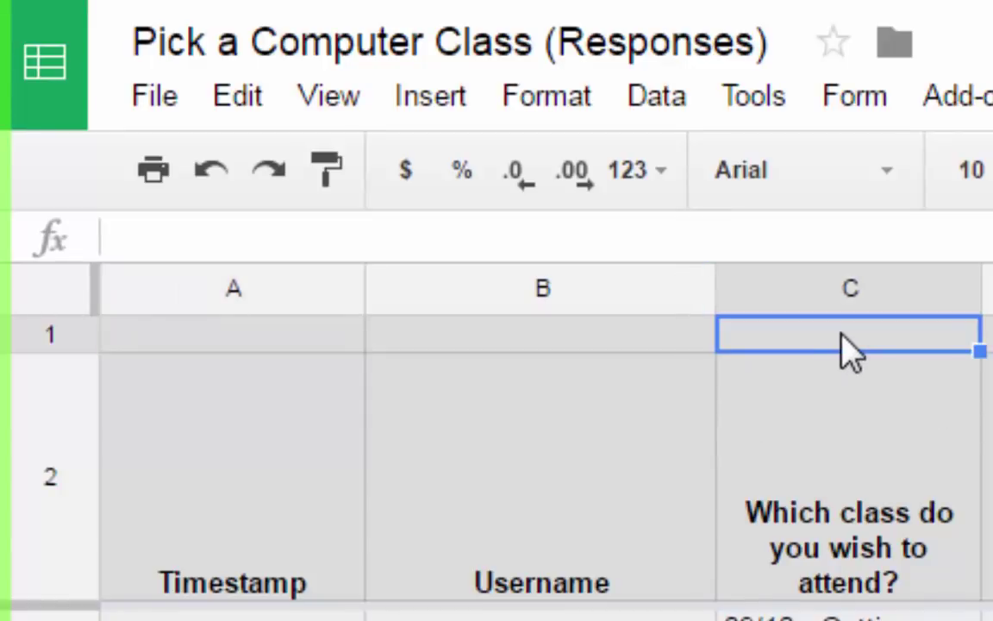
type("=coun")
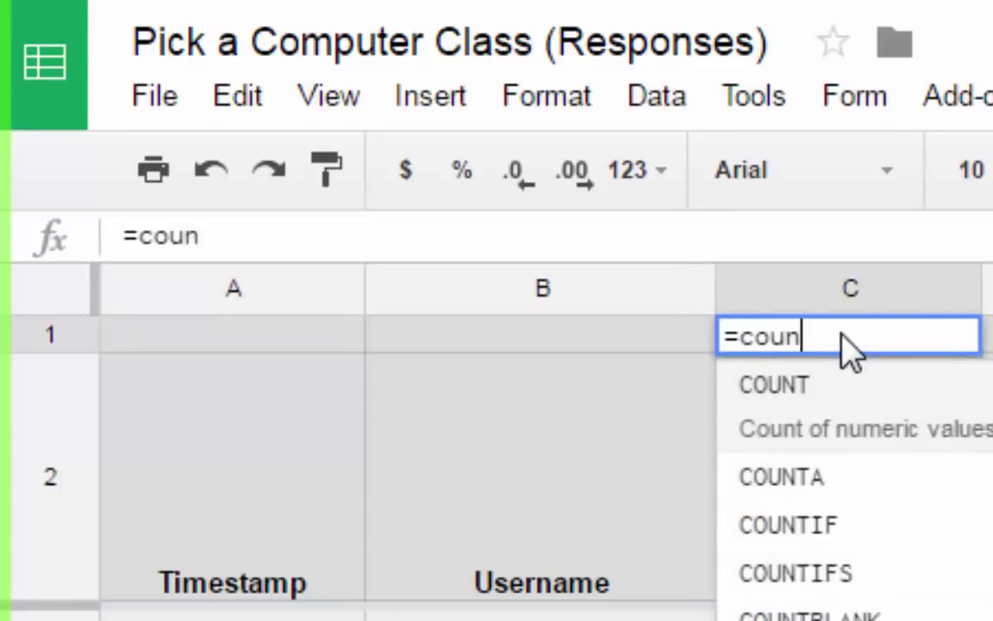
type("ta(")
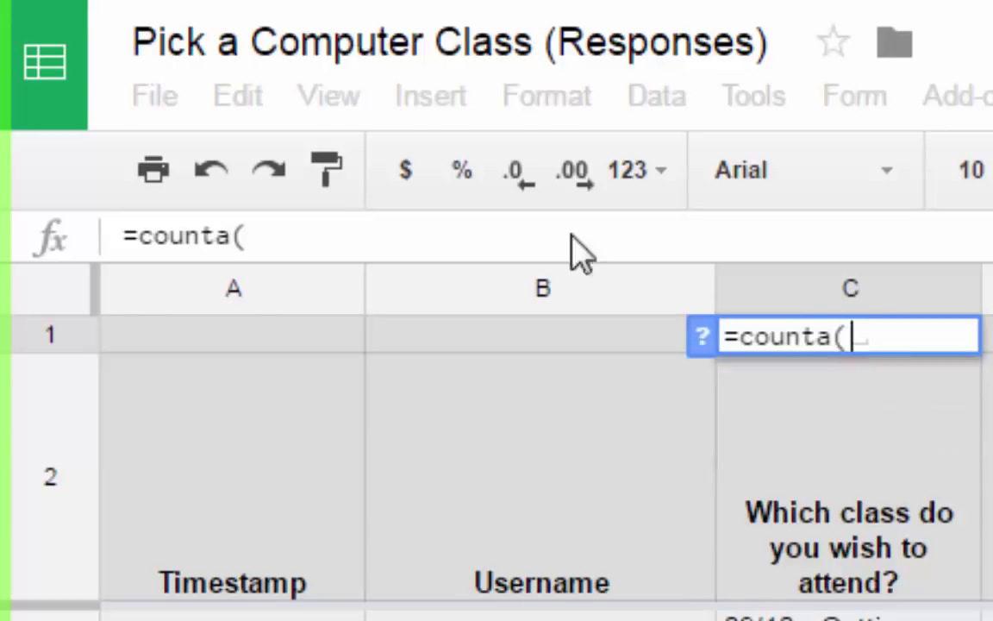
left_click(827, 614)
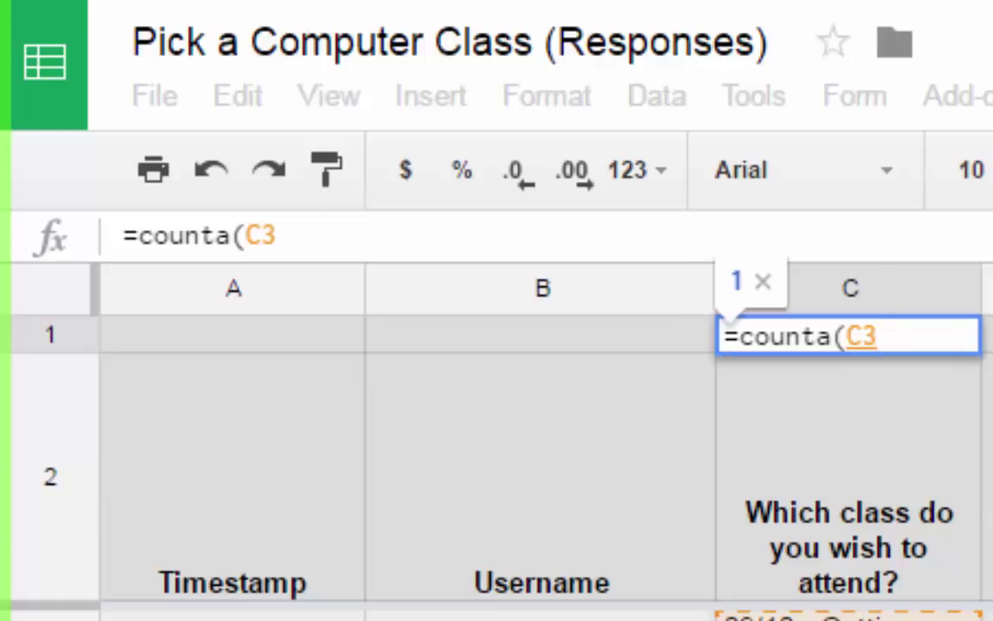
left_click_drag(827, 614, 828, 618)
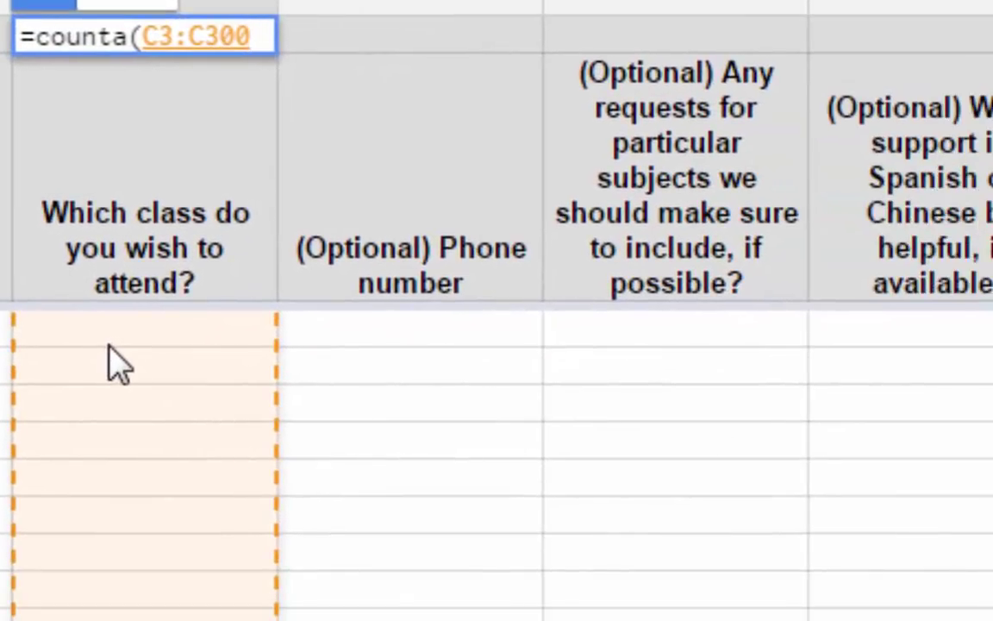
type(")")
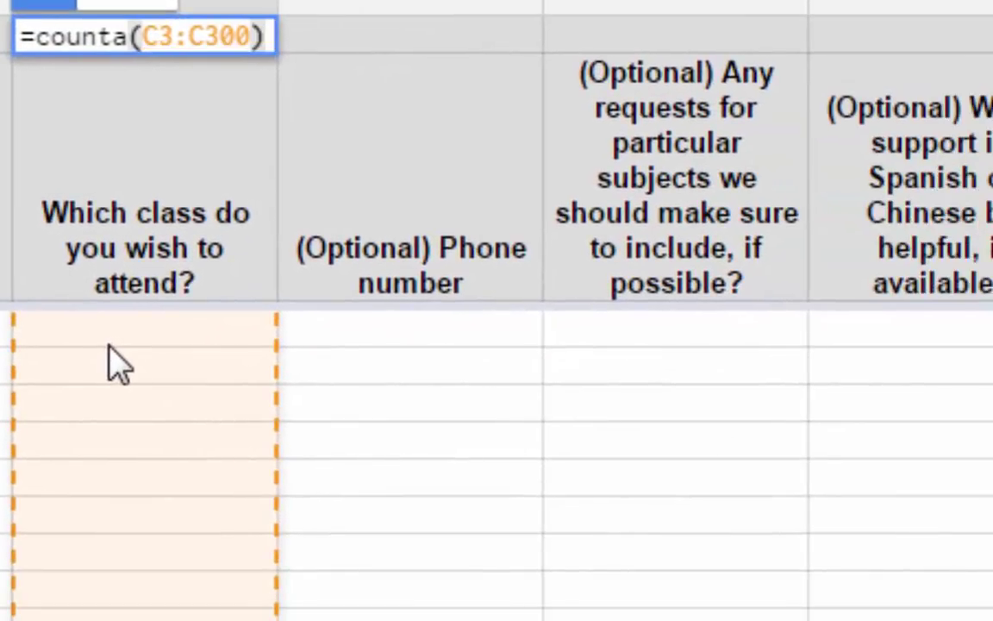
key("Return")
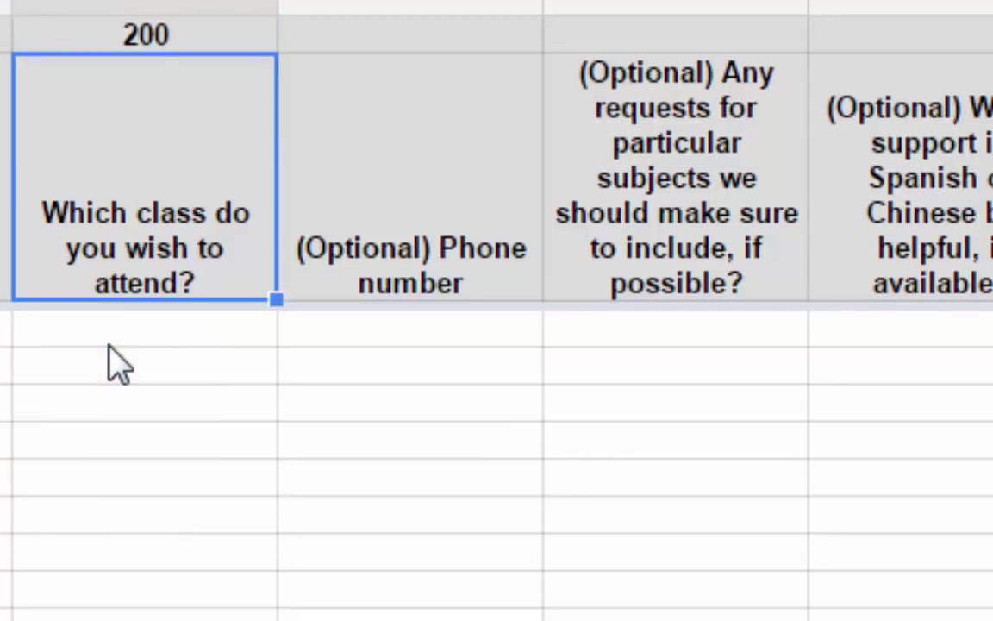
Review the class choices in column C and go to the last response to compare its row number with the count.
key("Up")
key("Down")
key("Down")
key("Down")
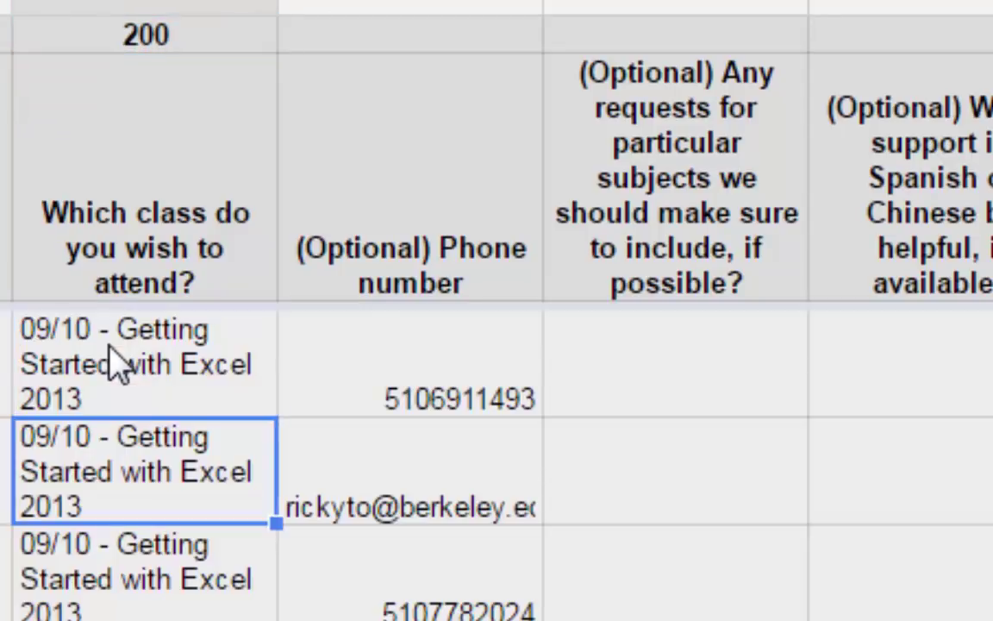
key("Up")
scroll(119, 364, "down", 10)
scroll(119, 364, "down", 1)
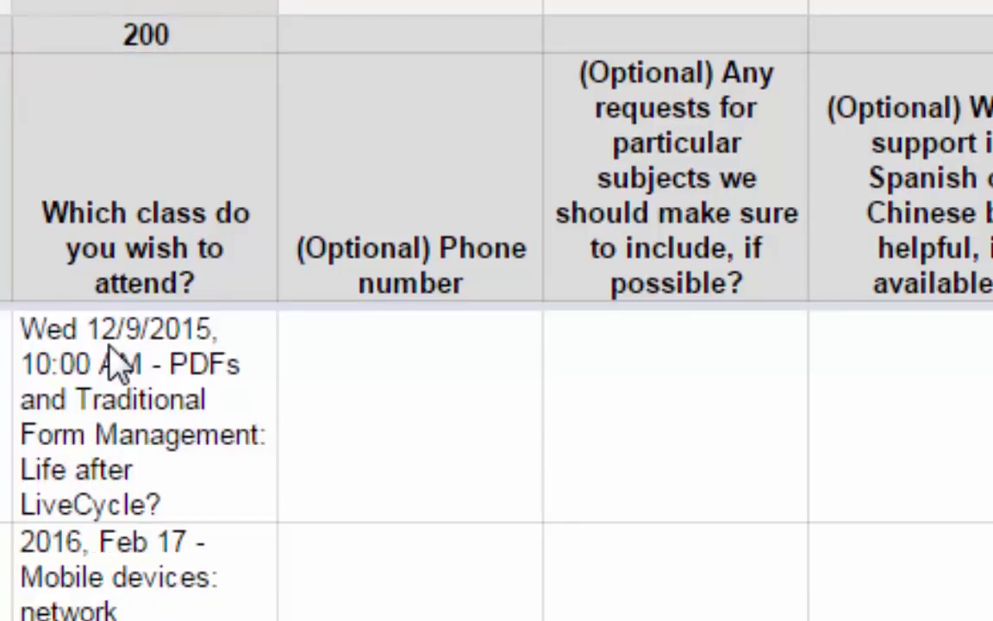
key("ctrl+shift+Down")
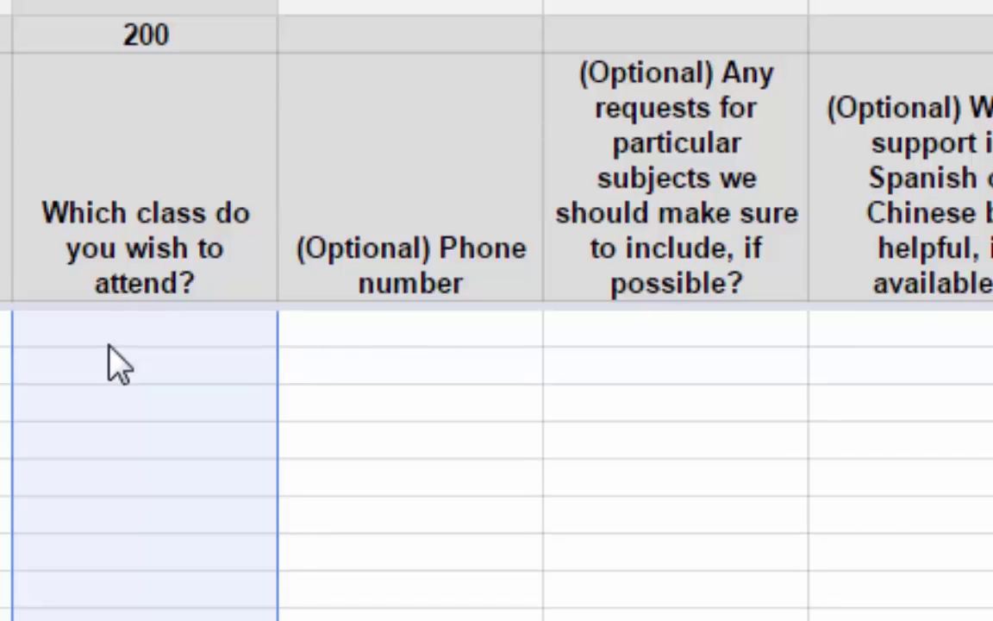
key("ctrl+Up")
key("ctrl+Up")
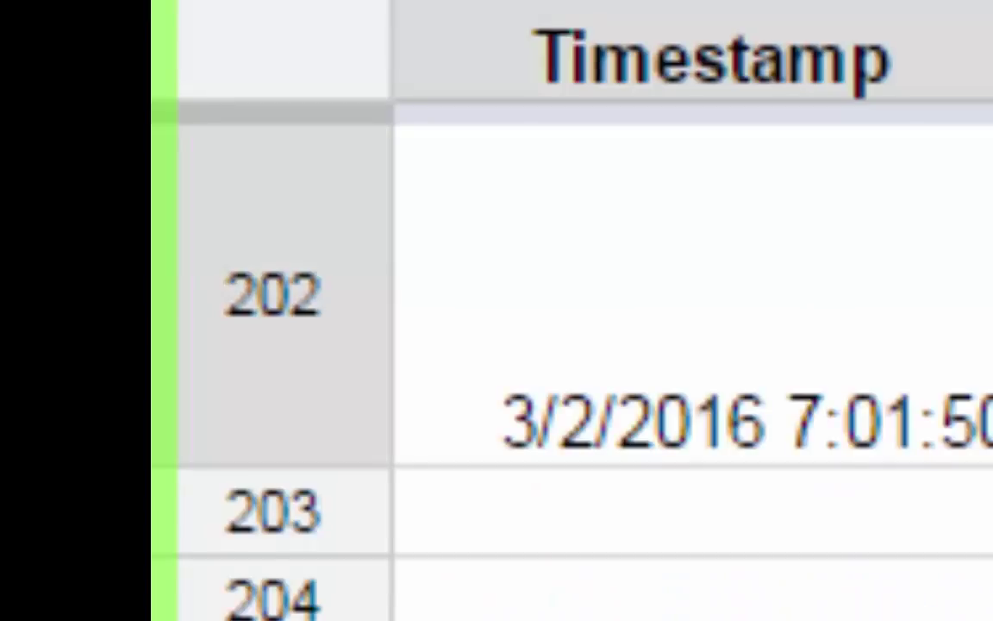
key("Right")
key("Right")
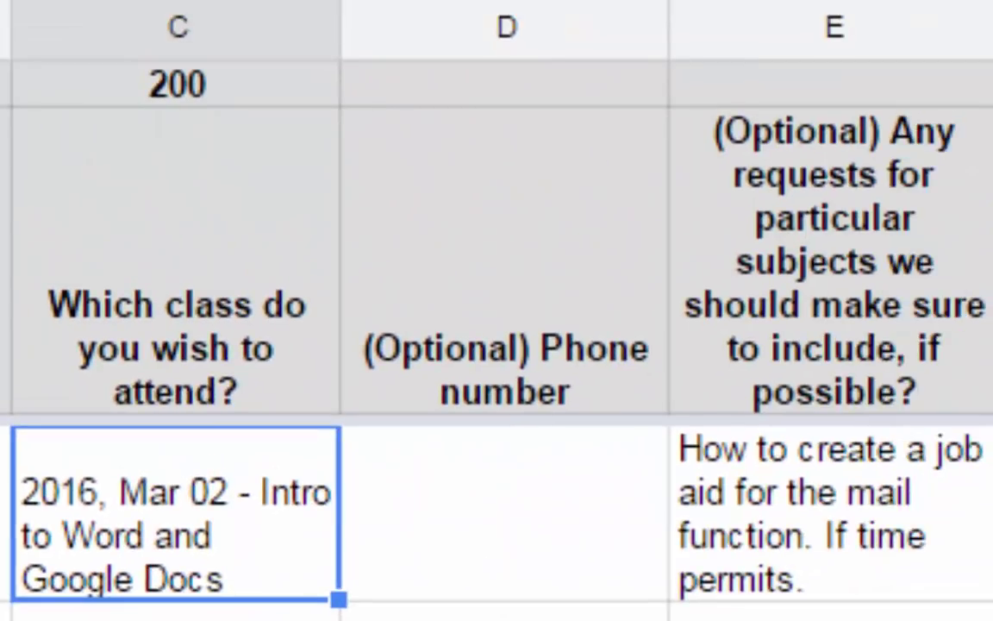
Test the count formula by entering "How to sort laundry" in column C below the last response, and check the total.
key("Down")
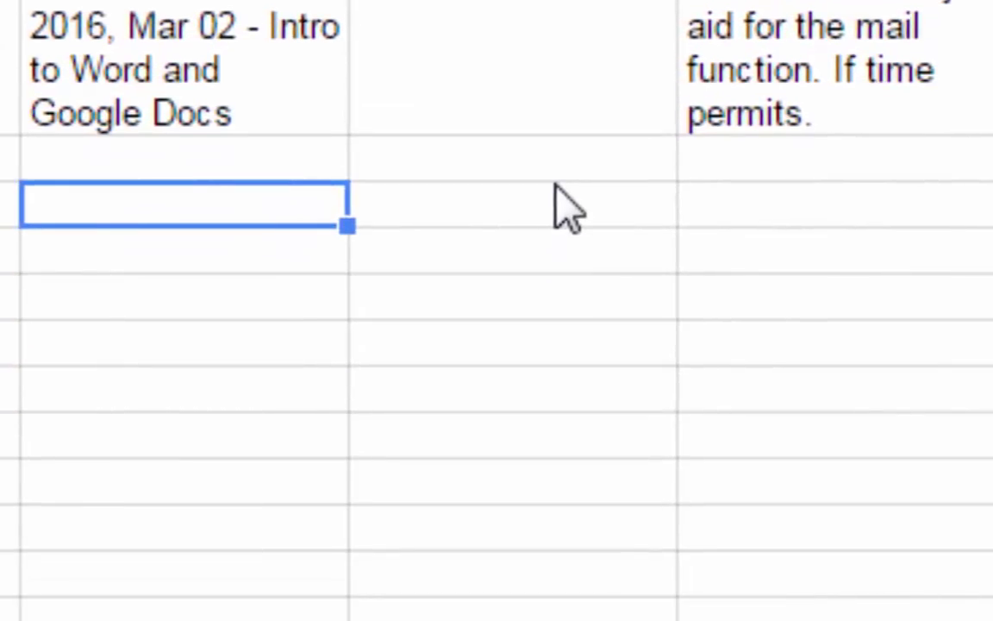
type("How to w")
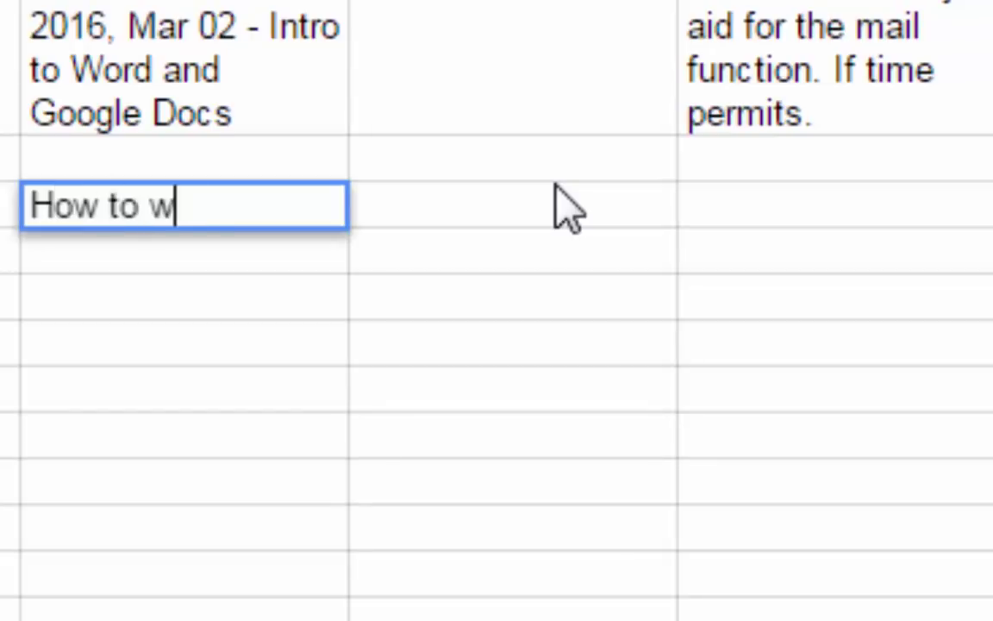
key("BackSpace")
type("sortl")
key("BackSpace")
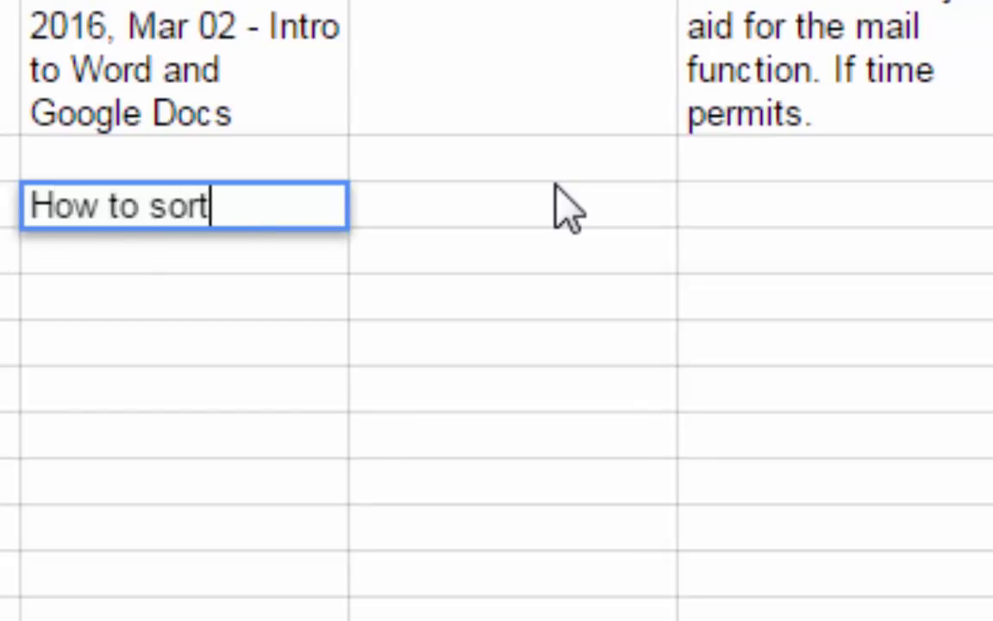
type("laundry")
key("Return")
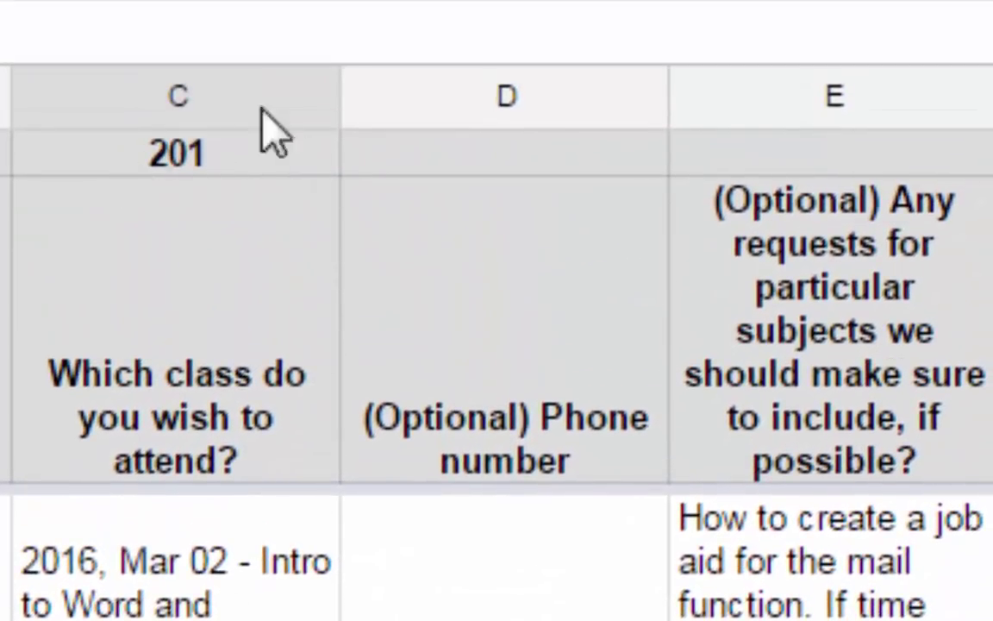
left_click(213, 421)
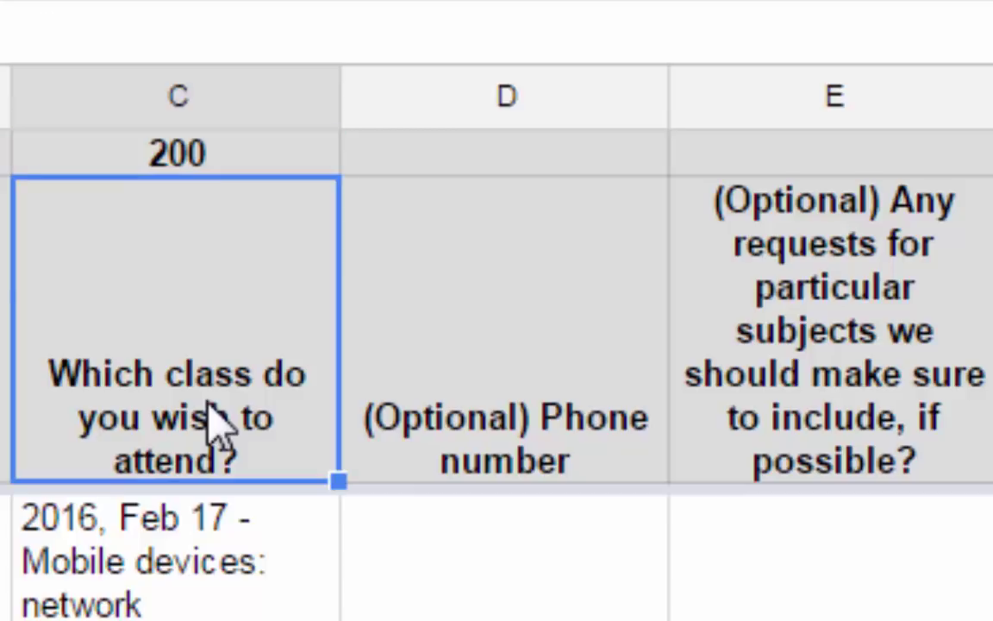
Look through the extra Cert subject and sortable class date columns outside the form data area.
left_click(2, 154)
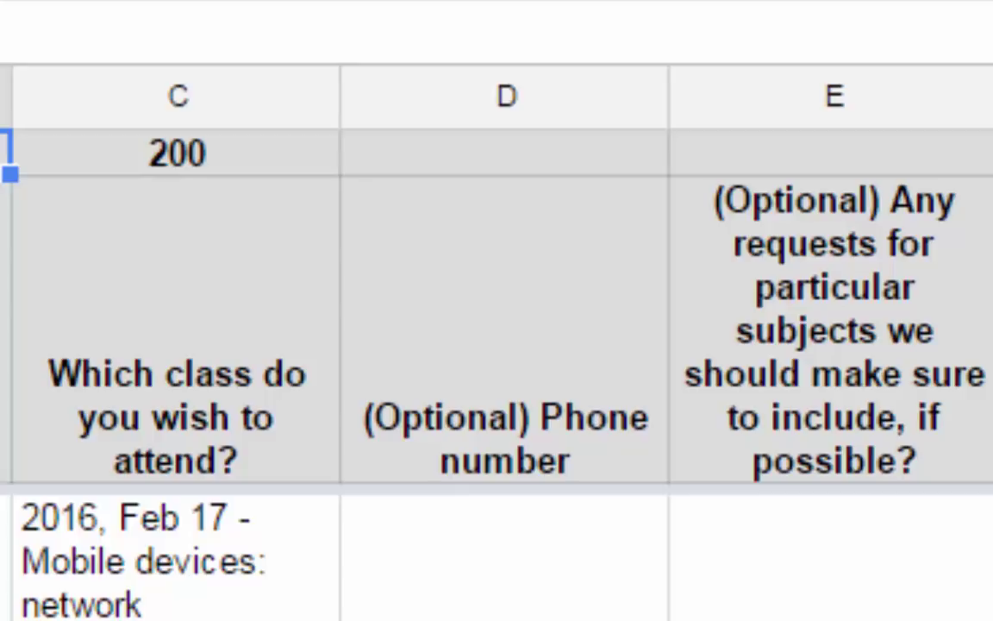
scroll(497, 345, "right", 5)
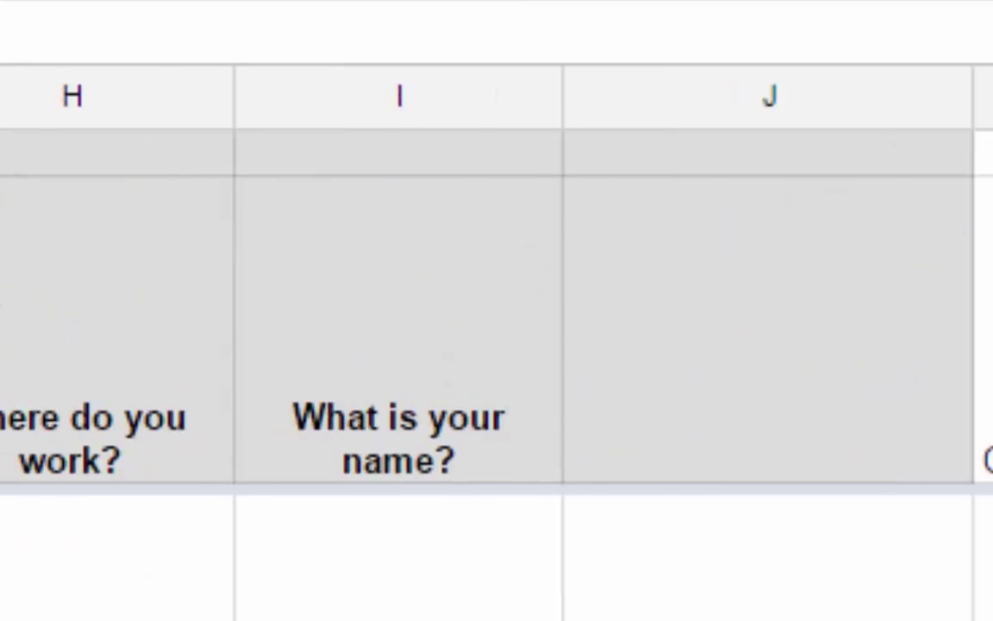
scroll(497, 344, "right", 1)
left_click_drag(803, 472, 841, 608)
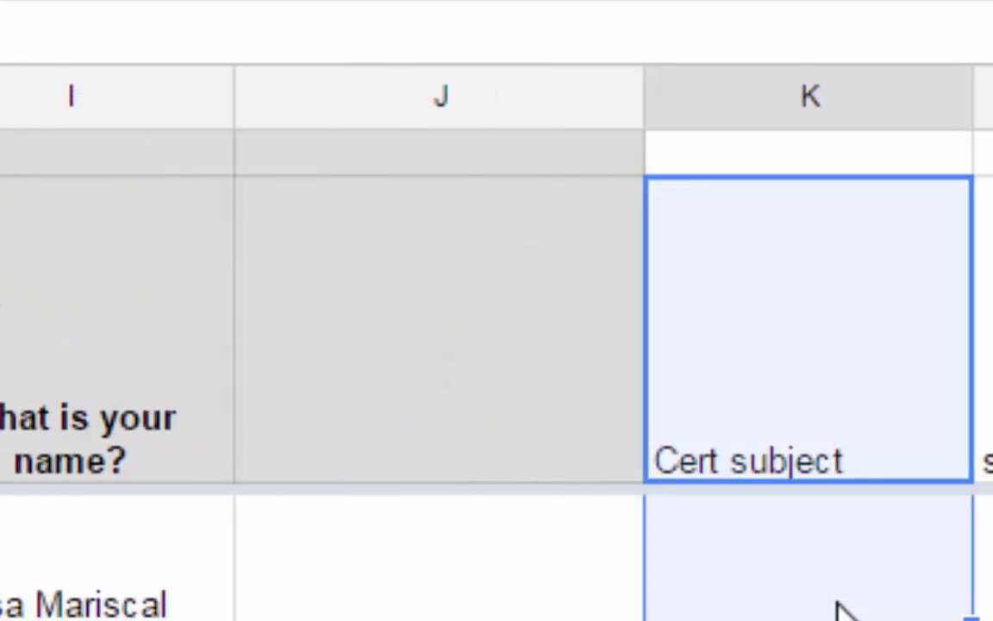
left_click(841, 608)
scroll(497, 552, "down", 1)
scroll(497, 552, "up", 1)
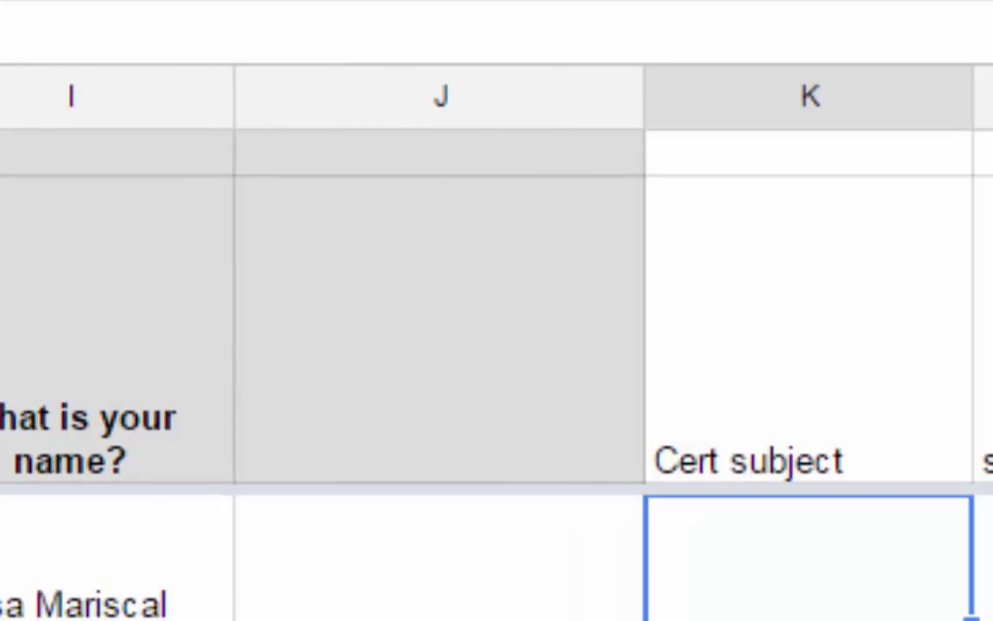
scroll(893, 591, "down", 1)
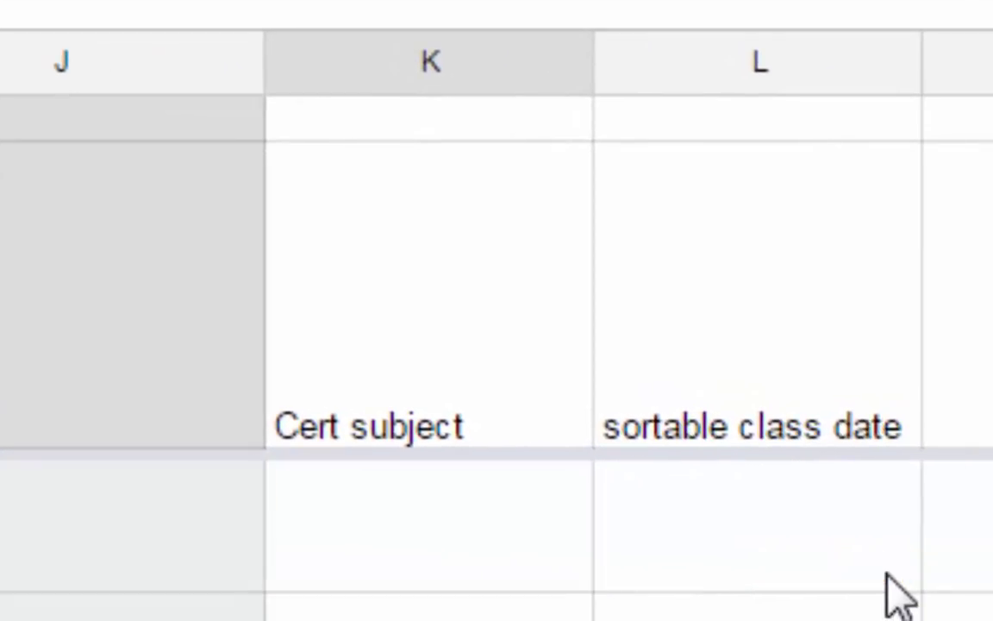
scroll(897, 595, "down", 3)
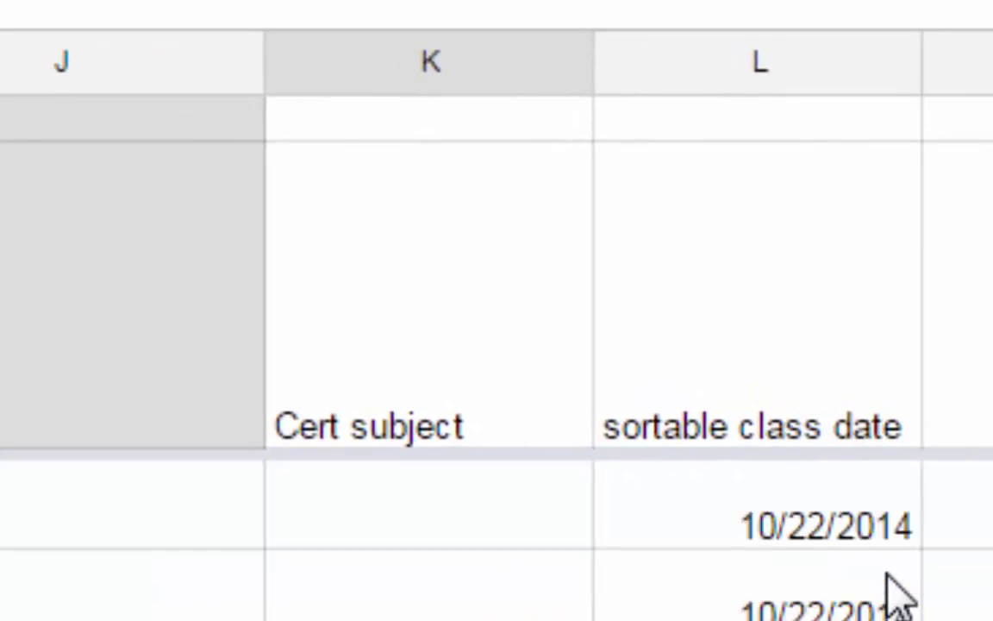
scroll(897, 594, "down", 2)
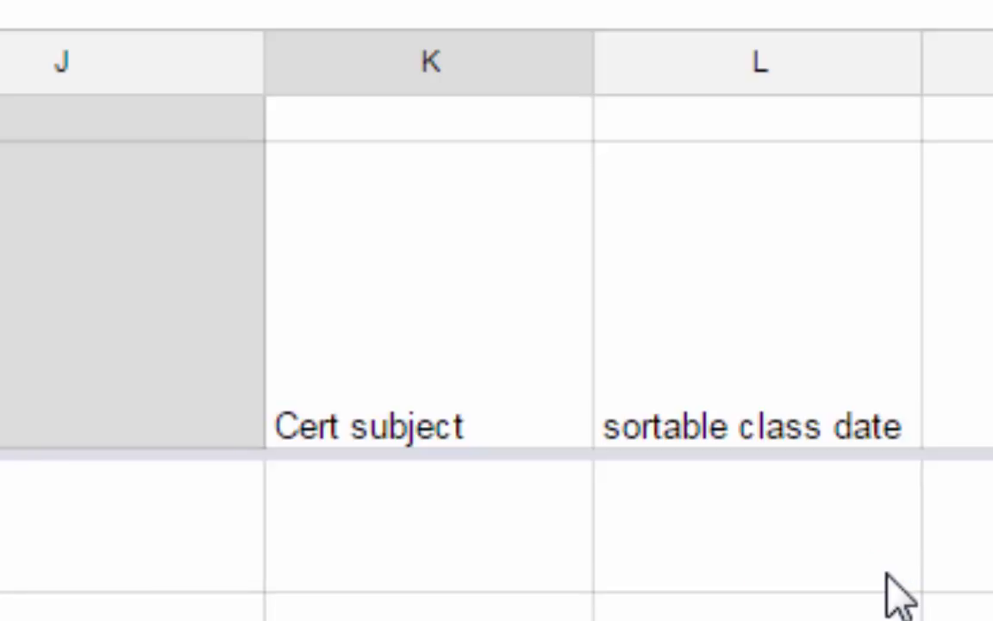
Examine the boundary between the gray form data headers and the sheet's own columns at the Cert subject heading.
left_click(427, 362)
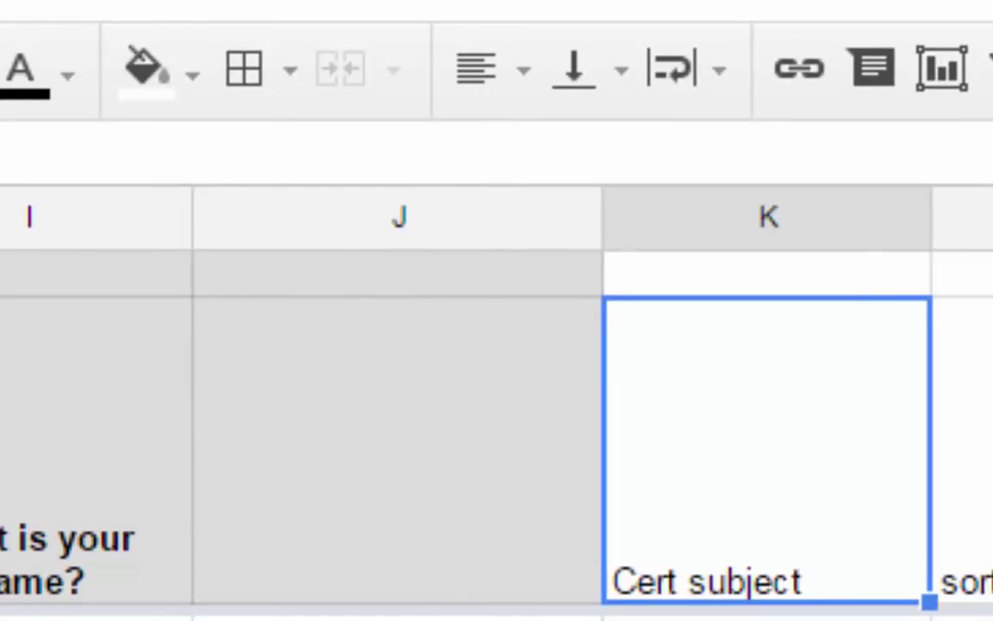
key("Down")
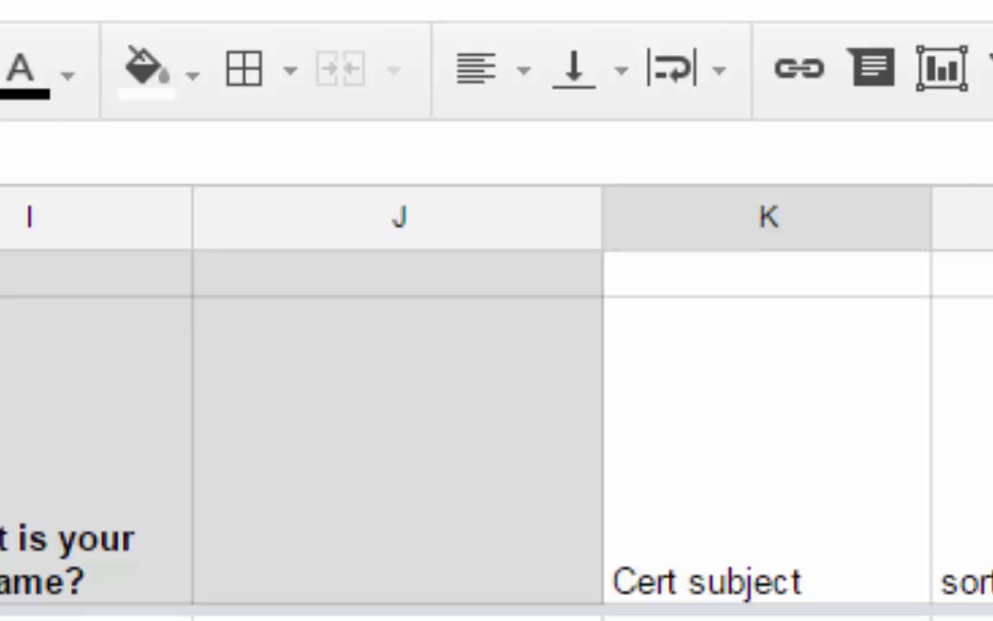
key("ctrl+shift+r")
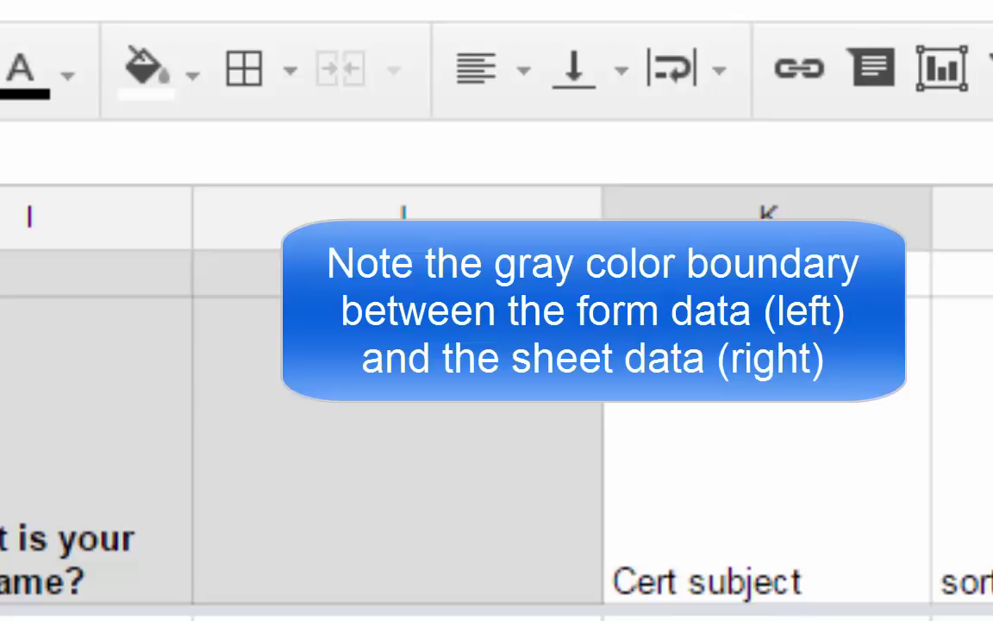
scroll(496, 431, "left", 3)
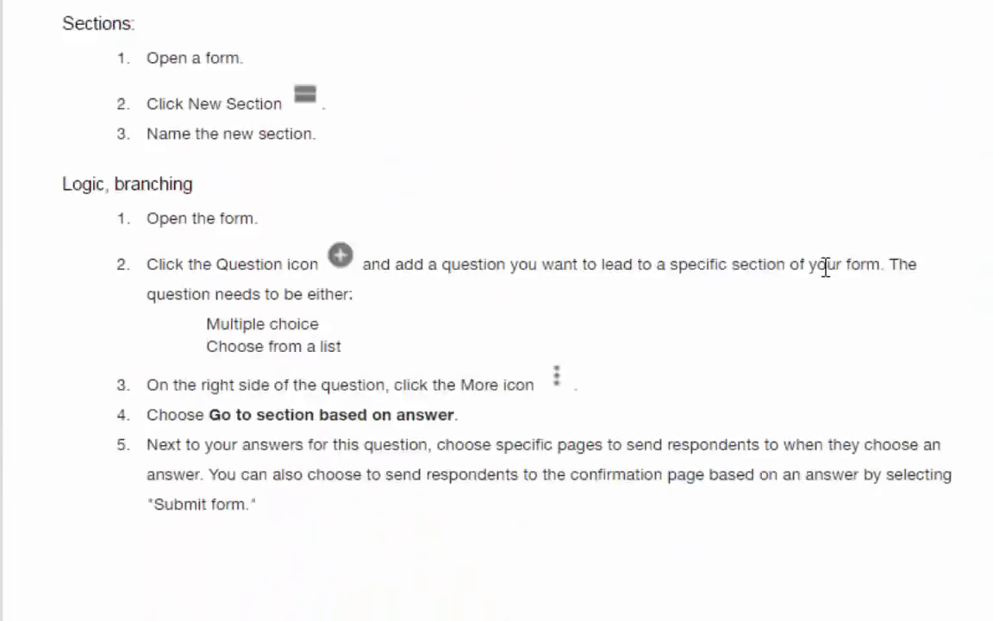
Go back to the workshop handout and look over its instructions for sections and branching logic.
scroll(825, 266, "down", 3)
scroll(825, 455, "up", 1)
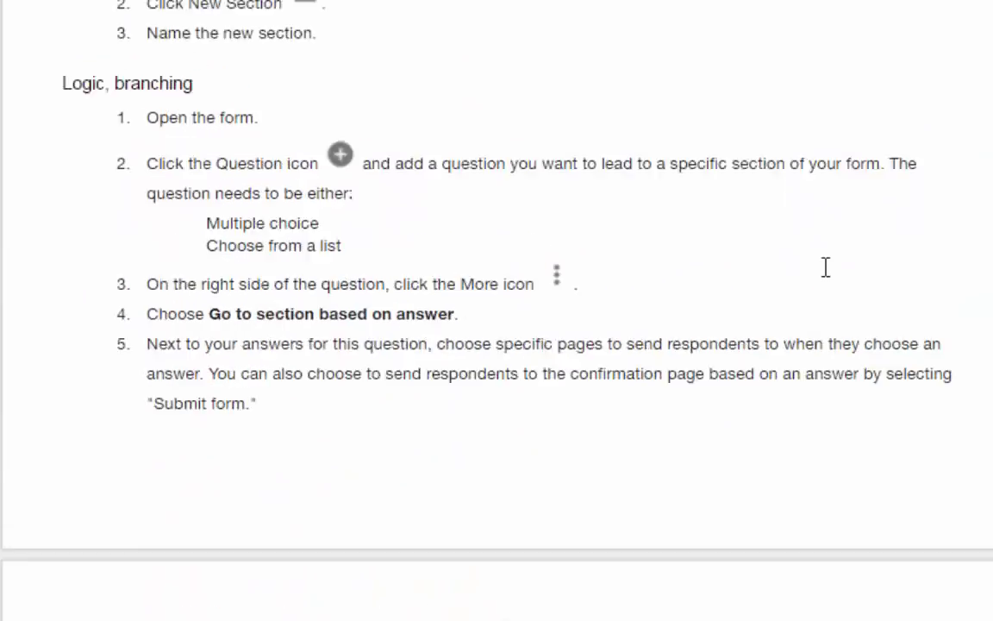